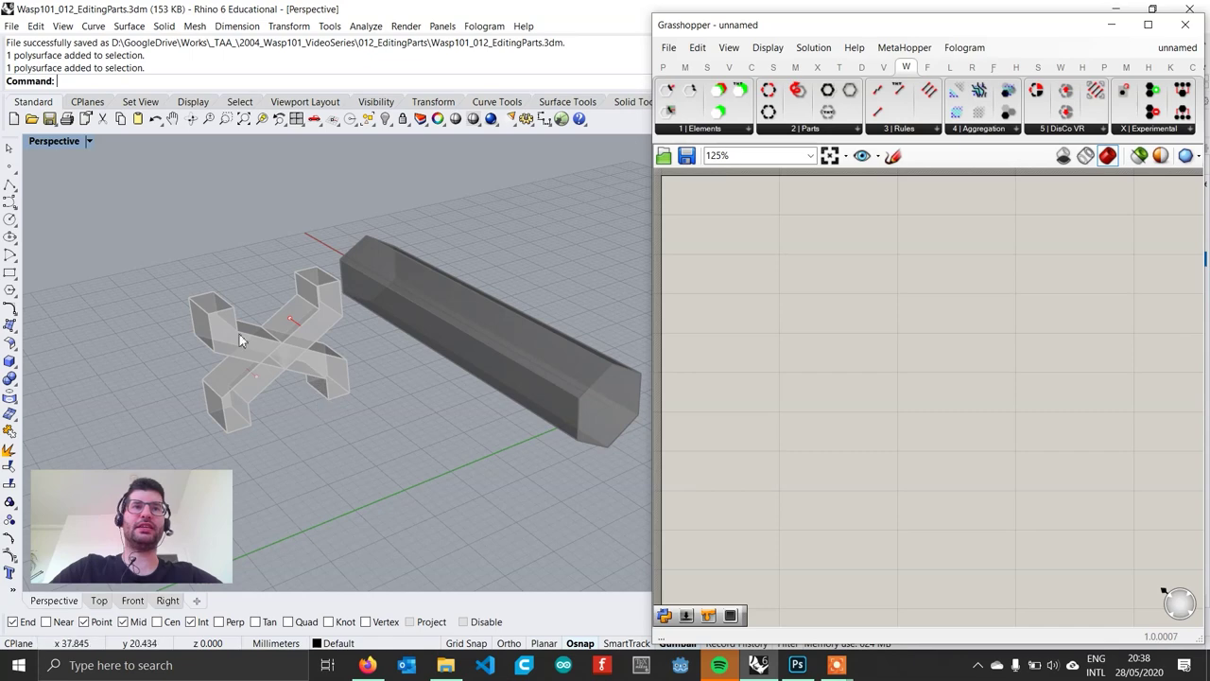
# Step: Examine the crossed branching part and the long hexagonal beam in the perspective view, checking which pieces are selectable polysurfaces
pyautogui.moveTo(612, 379); pyautogui.dragTo(503, 408, button='right')
pyautogui.scroll(2, 239, 384)
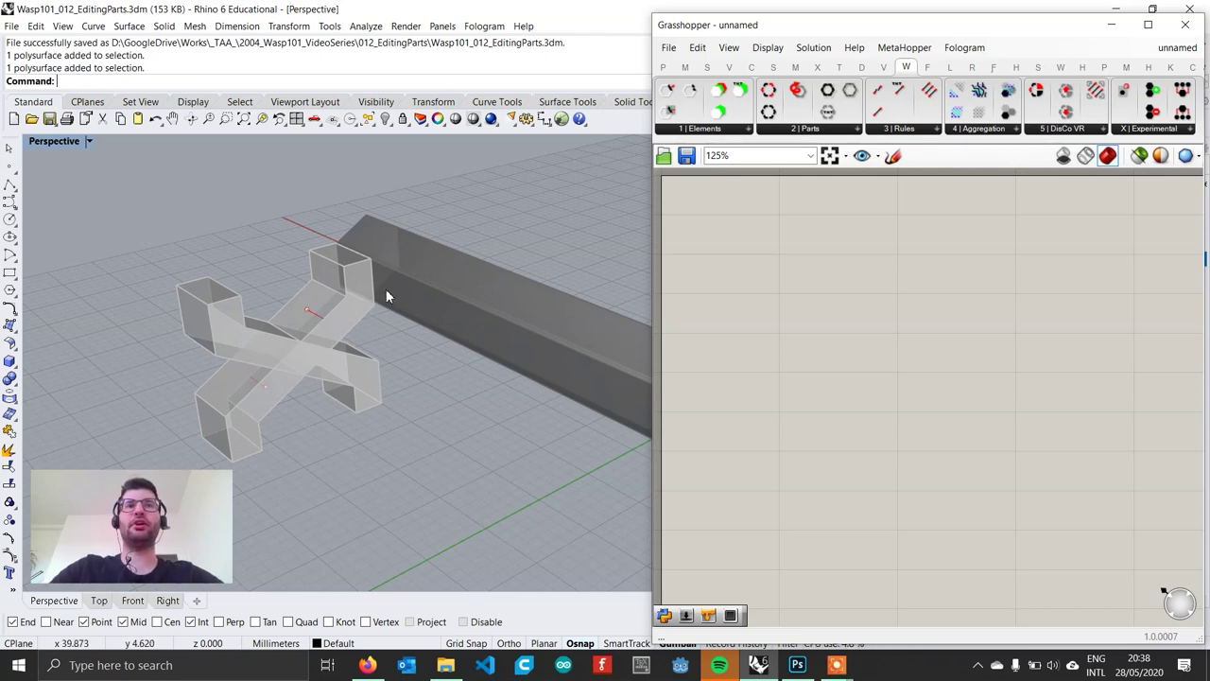
pyautogui.click(367, 367)
pyautogui.click(405, 355)
pyautogui.click(354, 327)
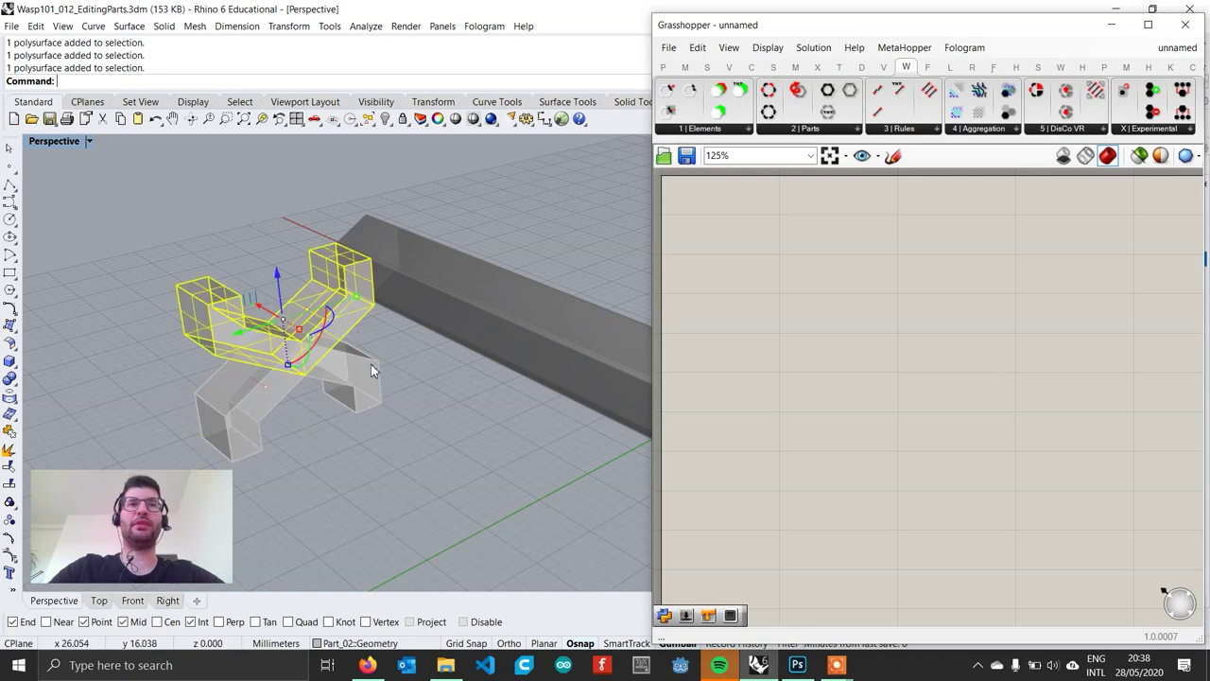
pyautogui.keyDown('shift'); pyautogui.click(370, 364); pyautogui.keyUp('shift')
pyautogui.click(414, 375)
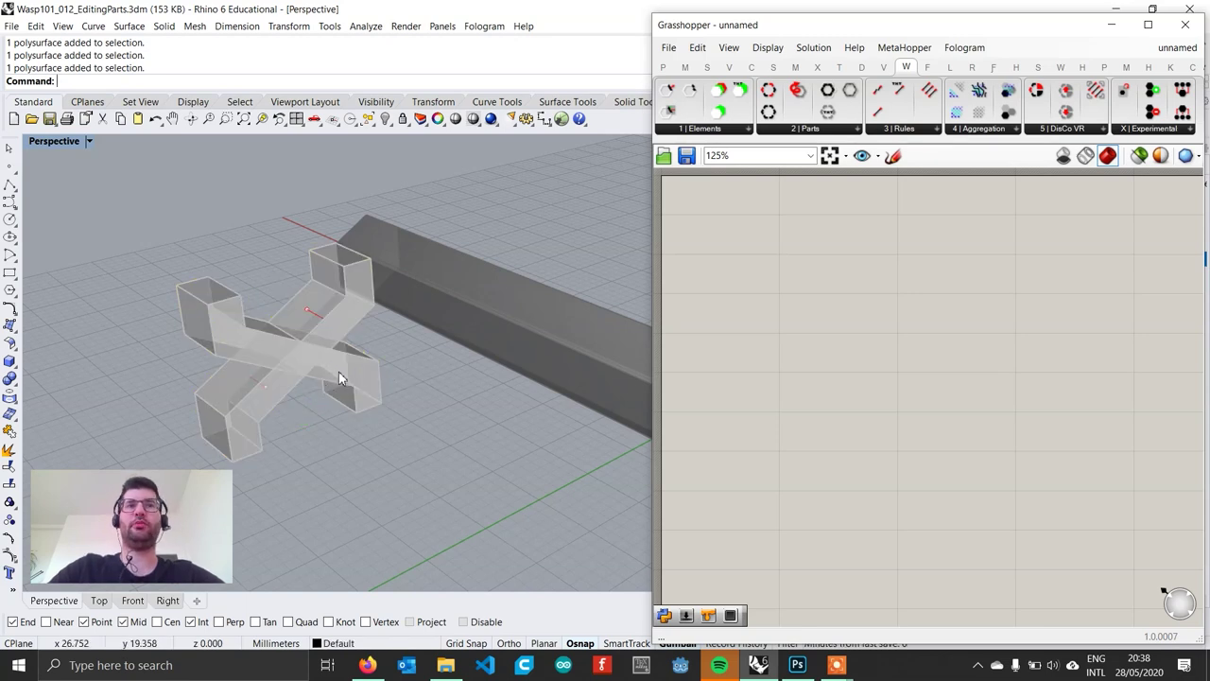
pyautogui.scroll(-3, 352, 381)
pyautogui.moveTo(352, 381)
pyautogui.keyDown('shift'); pyautogui.mouseDown(button='right')
pyautogui.moveTo(370, 426)
pyautogui.moveTo(367, 393)
pyautogui.mouseUp(button='right'); pyautogui.keyUp('shift')
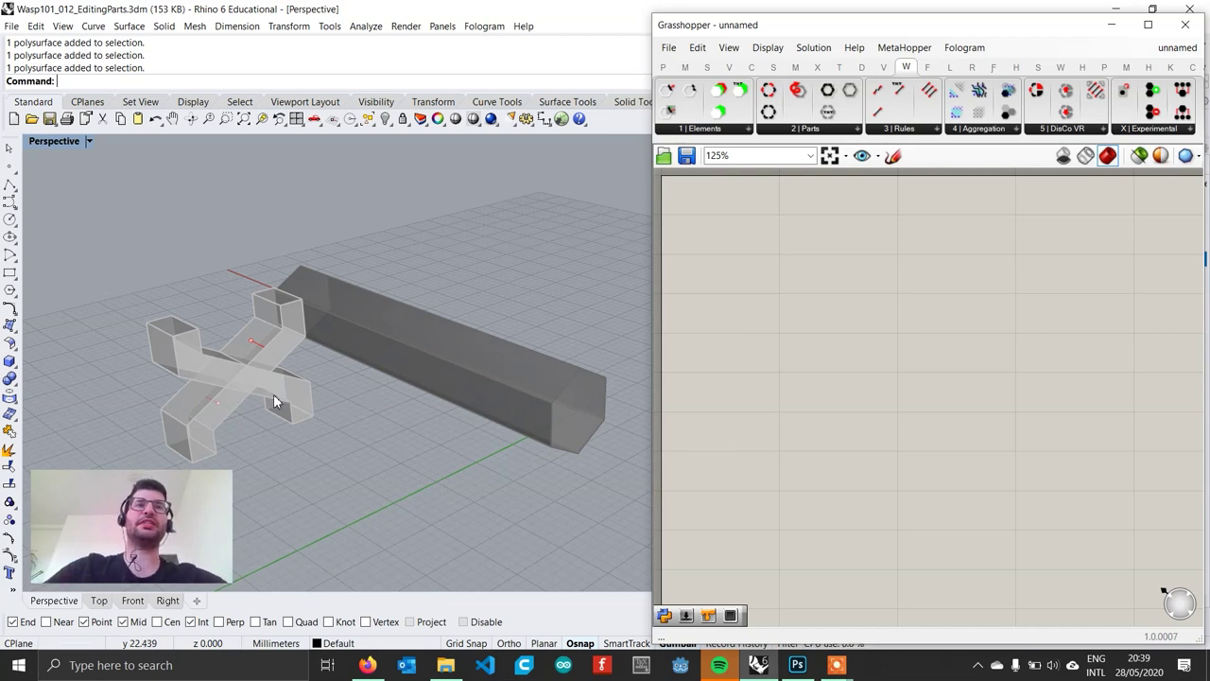
pyautogui.click(289, 358)
pyautogui.moveTo(270, 387); pyautogui.dragTo(381, 420, button='right')
pyautogui.click(389, 427)
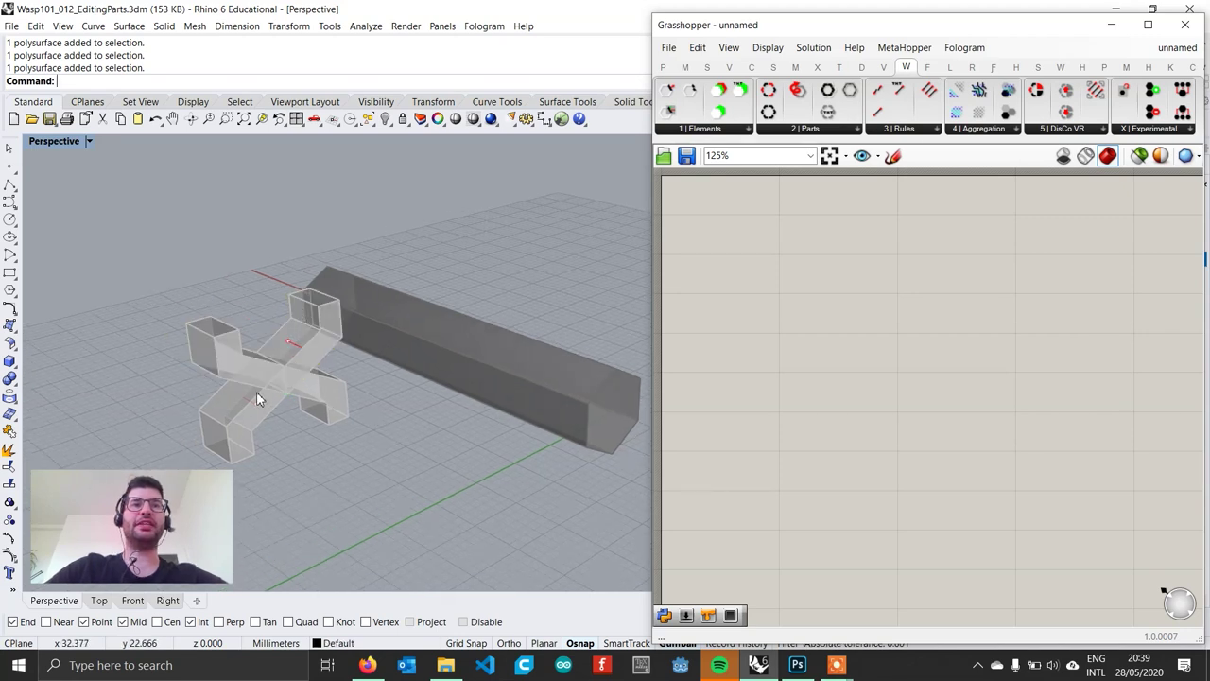
pyautogui.click(247, 368)
pyautogui.click(238, 358)
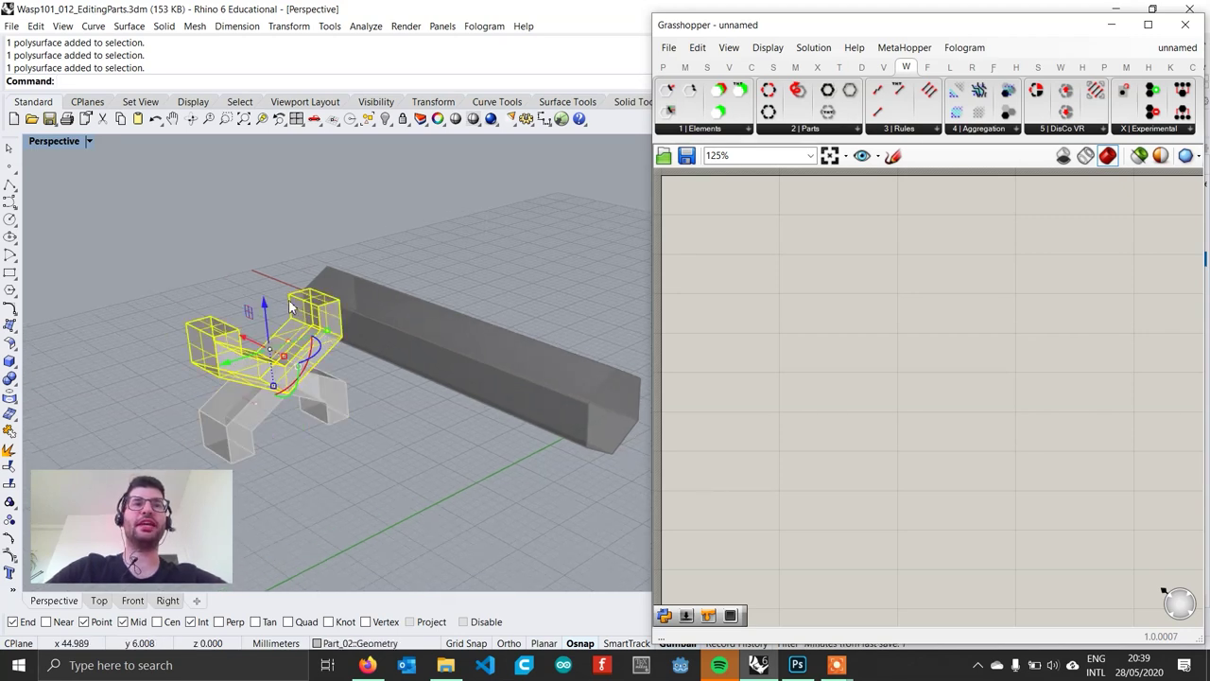
pyautogui.click(401, 429)
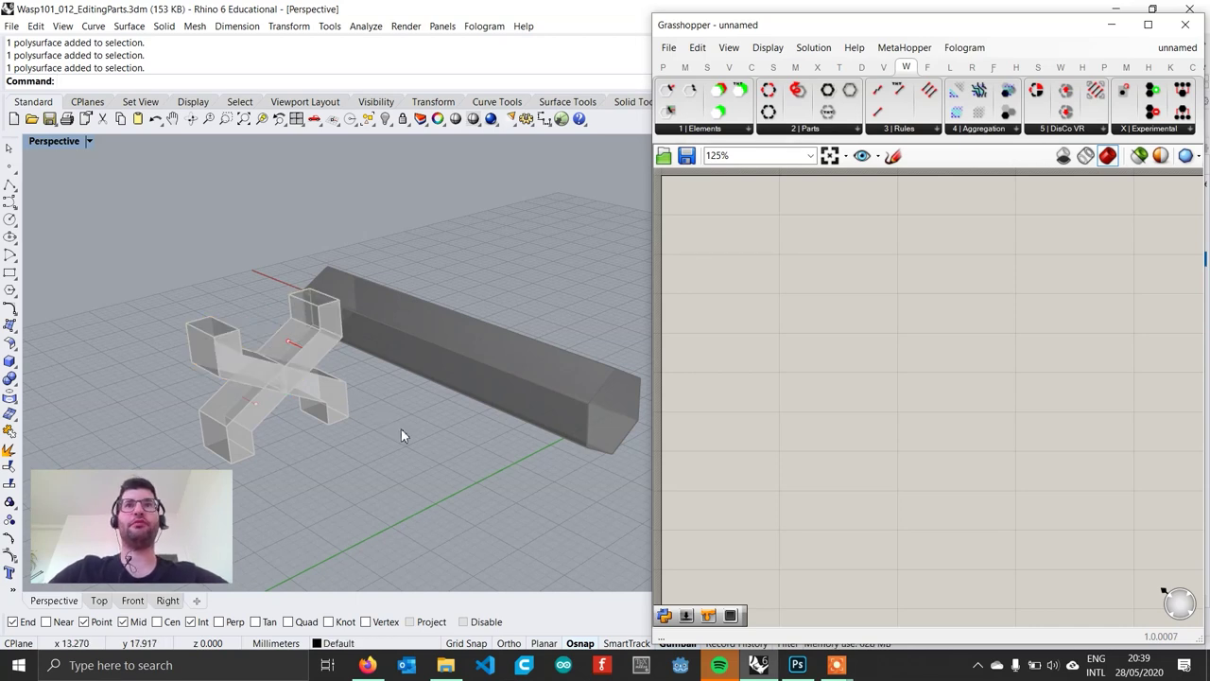
pyautogui.moveTo(511, 359); pyautogui.dragTo(395, 375, button='right')
pyautogui.scroll(-2, 414, 365)
# Step: Add a Geometry parameter to the empty Grasshopper canvas
pyautogui.doubleClick(835, 318)
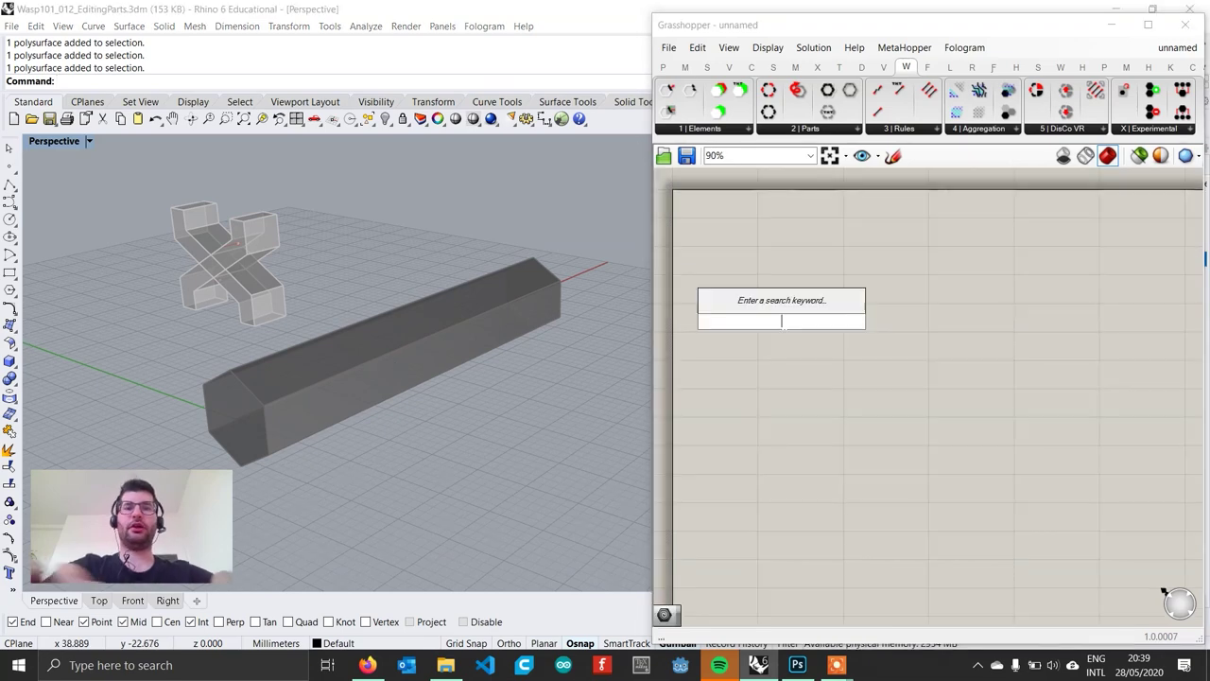
pyautogui.write('greo')
pyautogui.press('BackSpace')
pyautogui.press('BackSpace')
pyautogui.press('BackSpace')
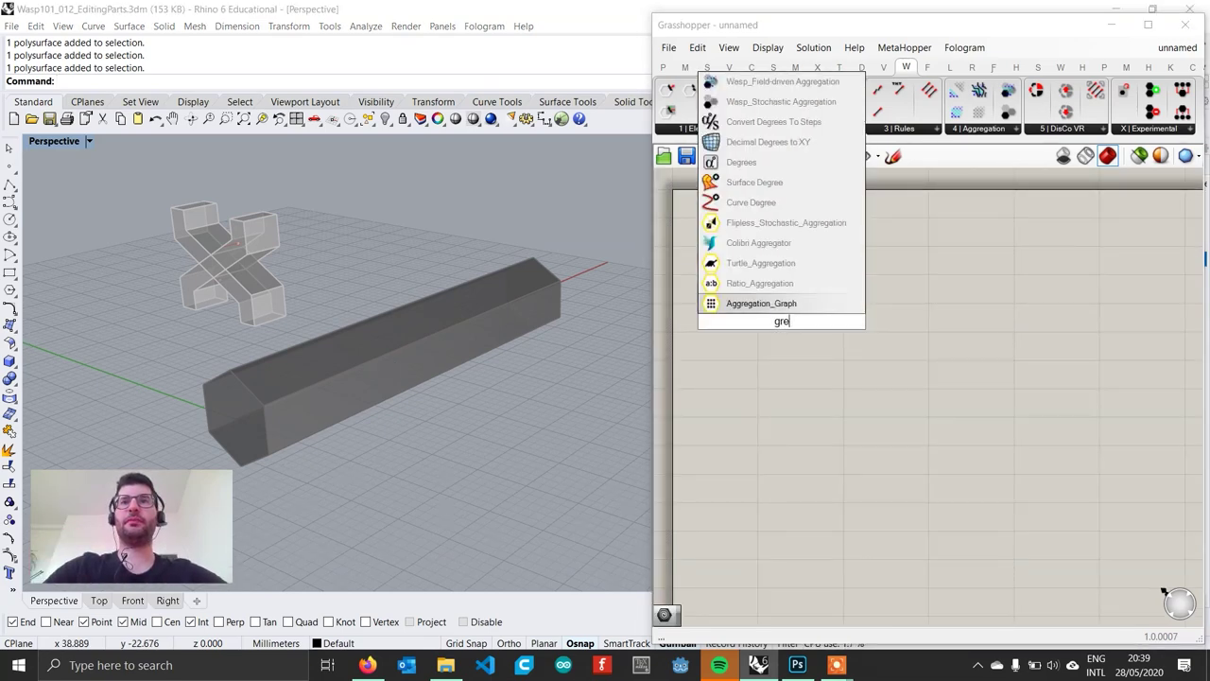
pyautogui.write('eome')
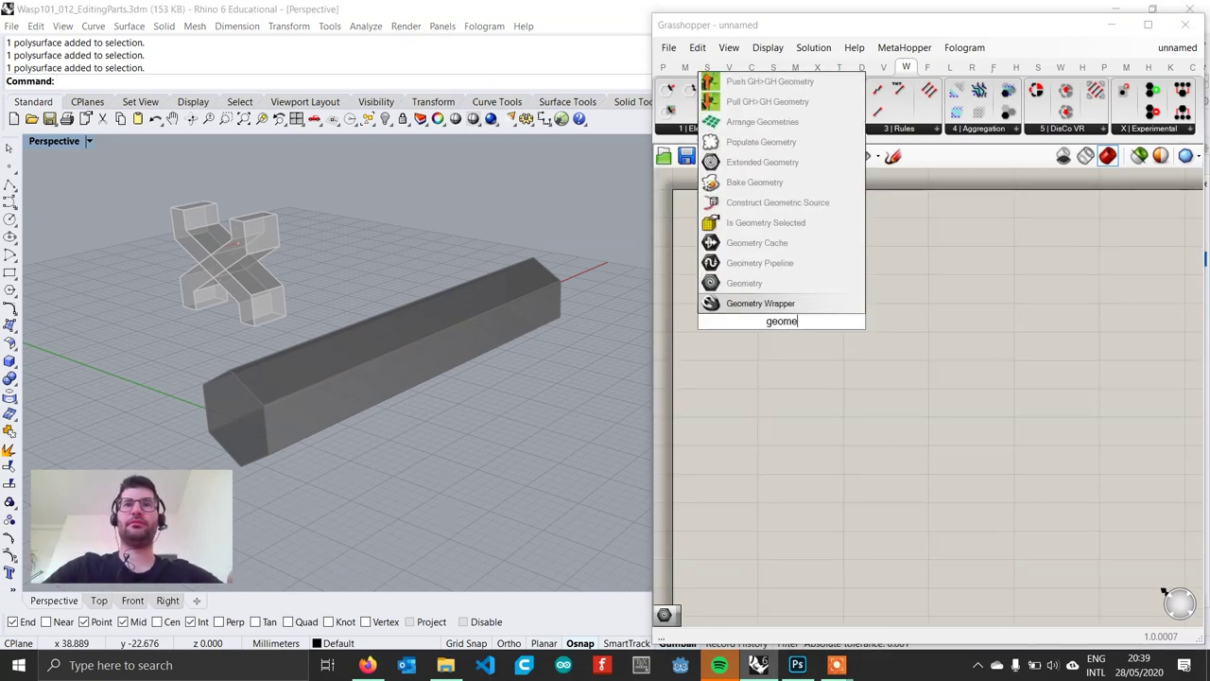
pyautogui.press('Up')
pyautogui.press('Return')
pyautogui.scroll(3, 790, 333)
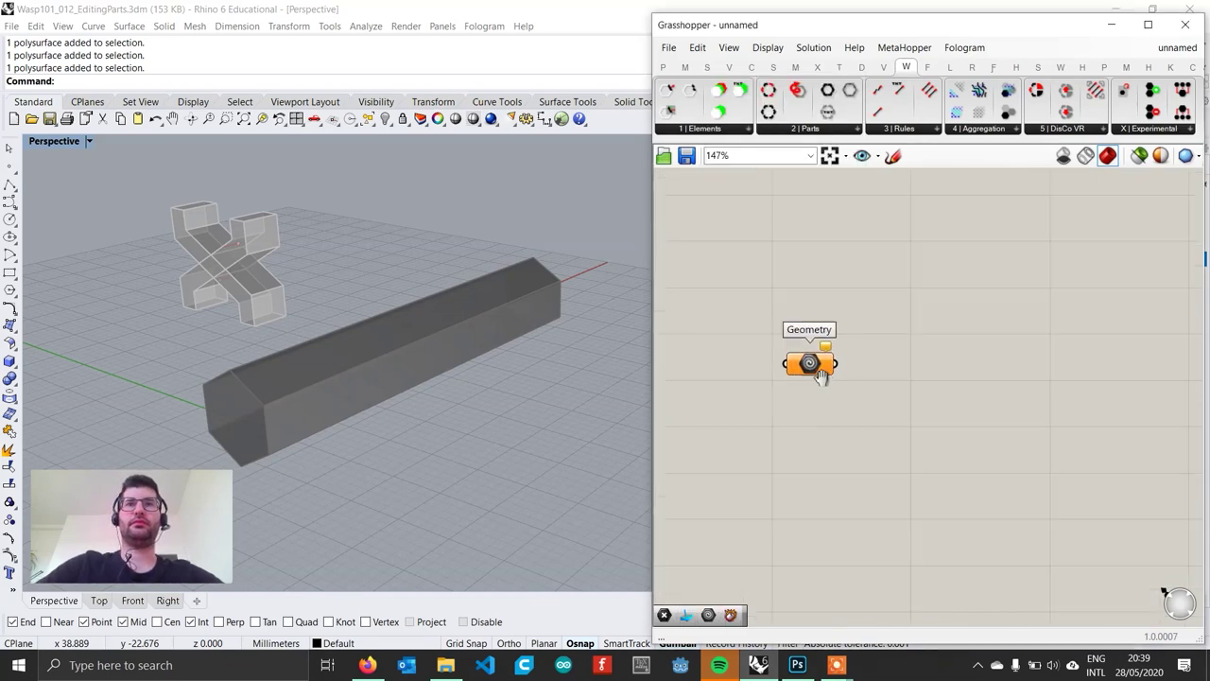
pyautogui.moveTo(853, 402); pyautogui.dragTo(832, 379)
# Step: Reference the long hexagonal beam from Rhino as the single geometry of the Geometry parameter
pyautogui.rightClick(834, 380)
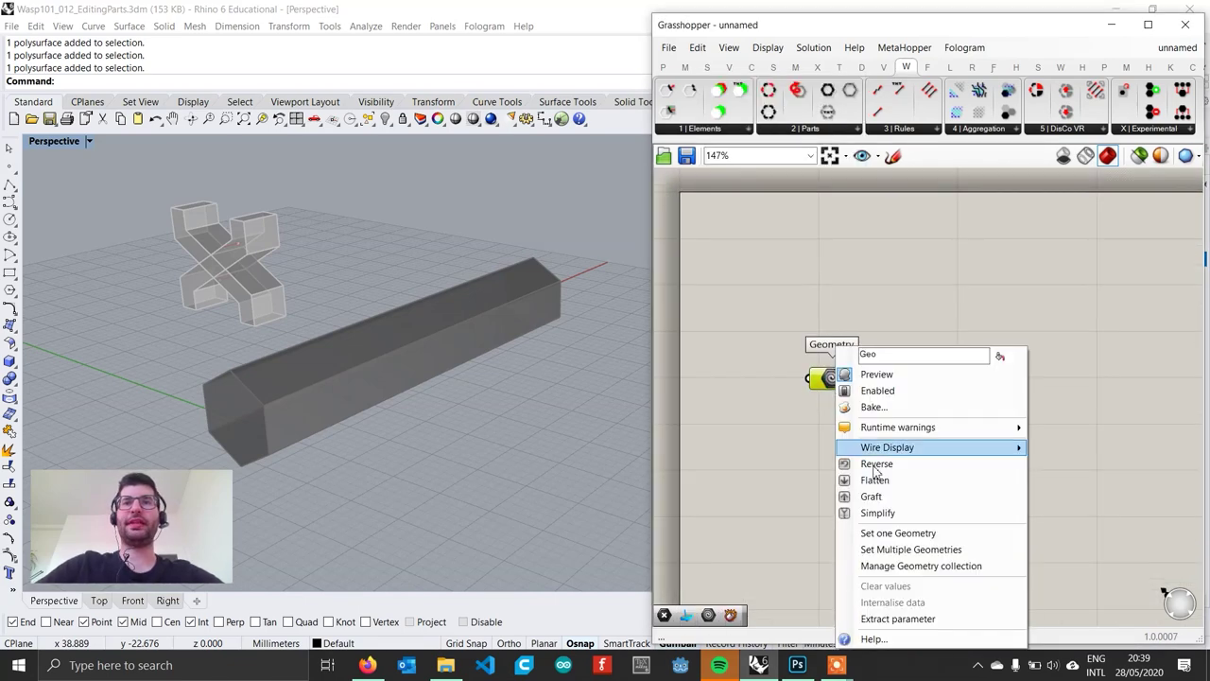
pyautogui.click(901, 534)
pyautogui.click(470, 328)
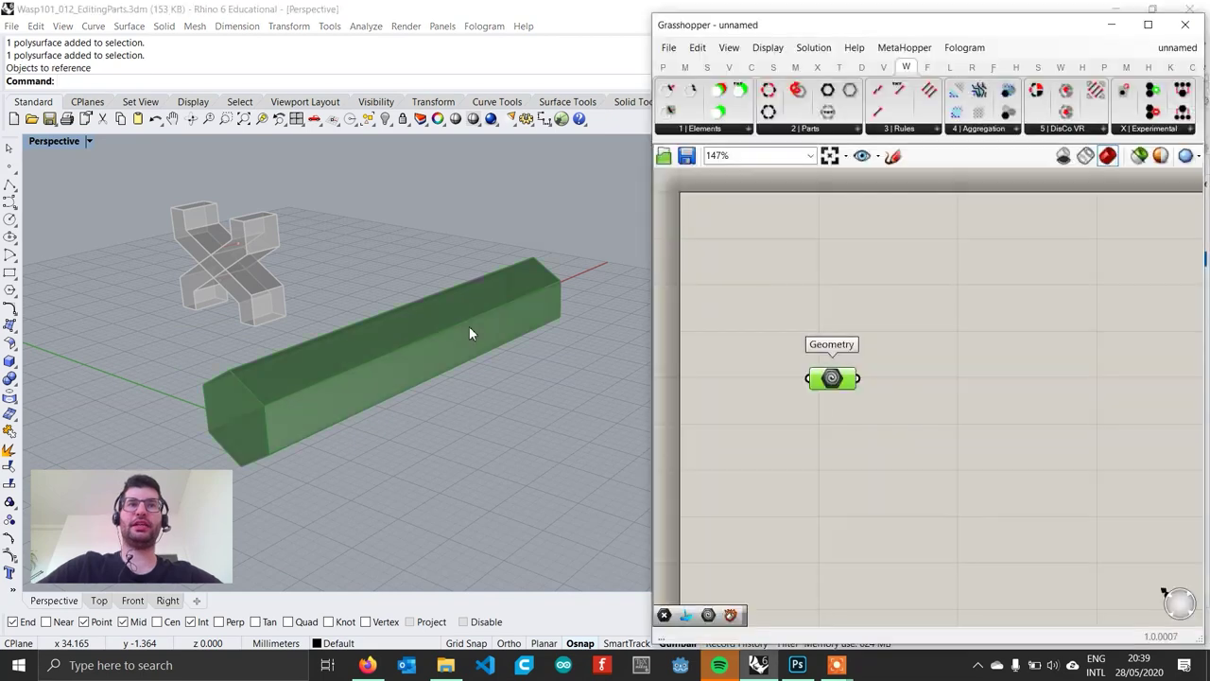
pyautogui.moveTo(488, 415); pyautogui.dragTo(454, 368, button='right')
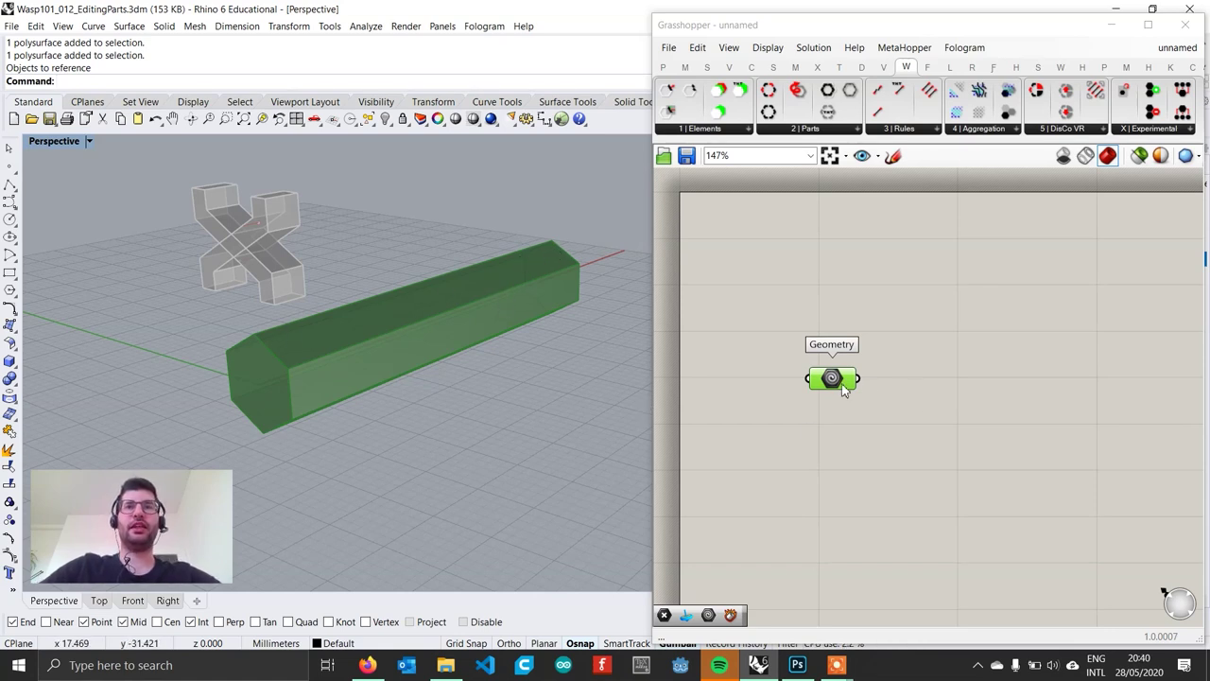
# Step: Add a Deconstruct Brep component, feed it the Geometry parameter, and inspect the beam's faces, edges and vertices in the viewport
pyautogui.doubleClick(878, 374)
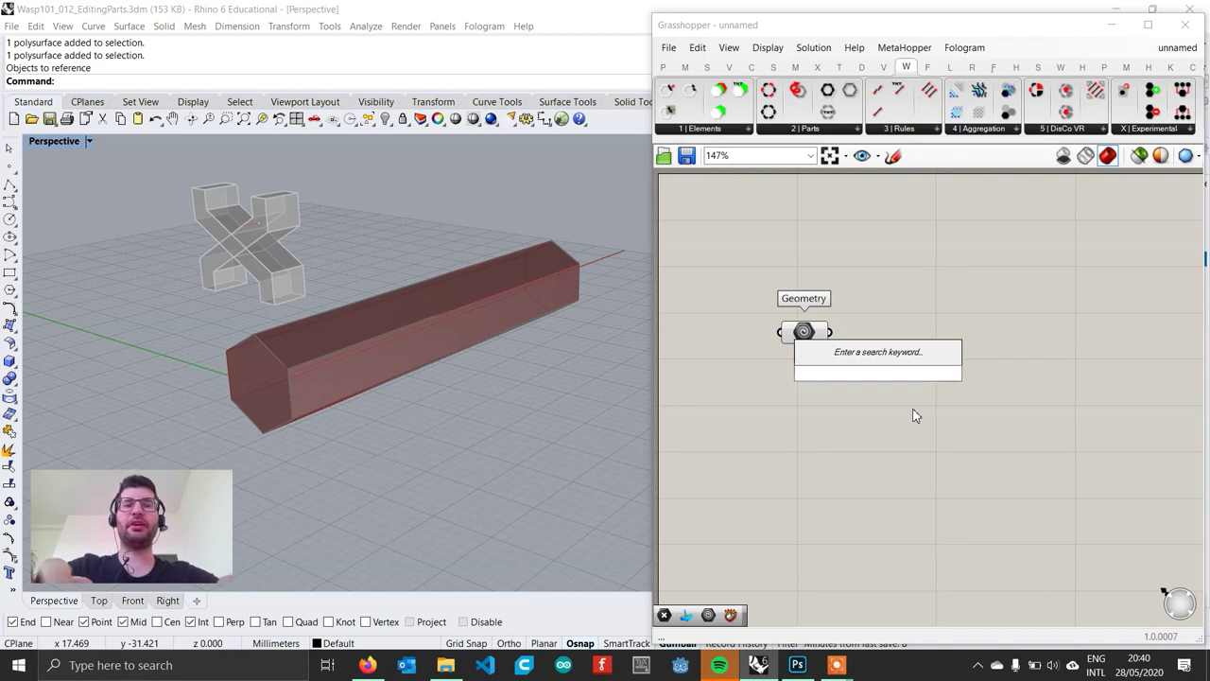
pyautogui.write('debre')
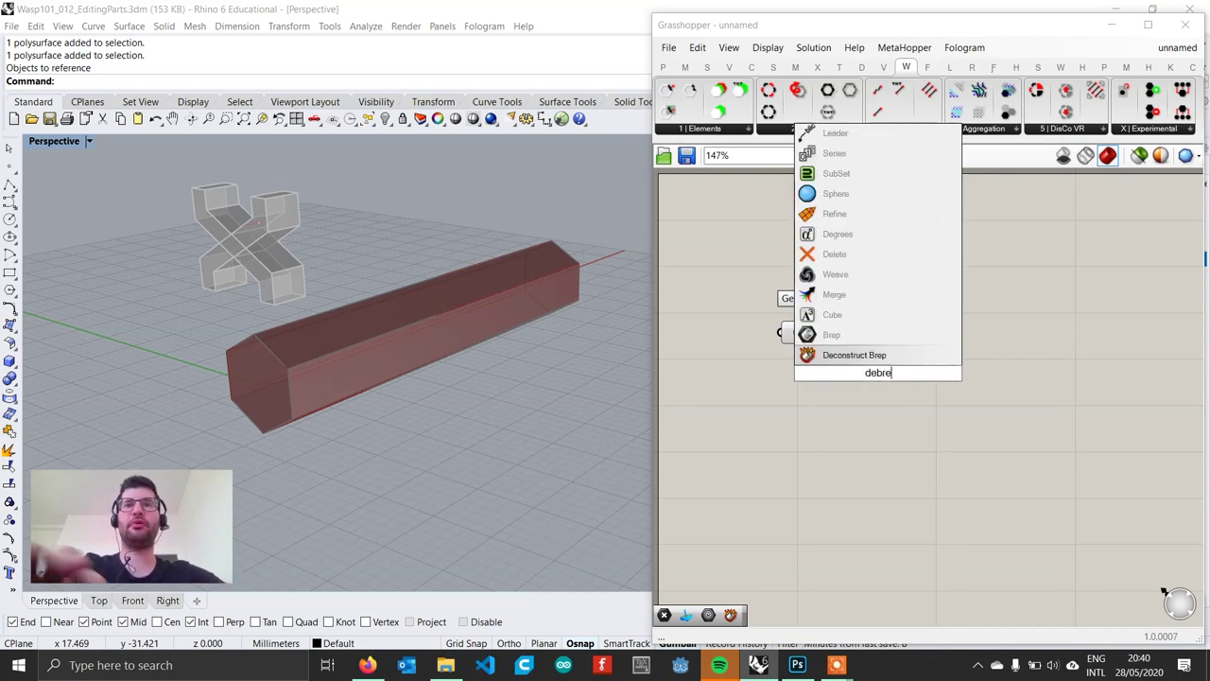
pyautogui.press('Return')
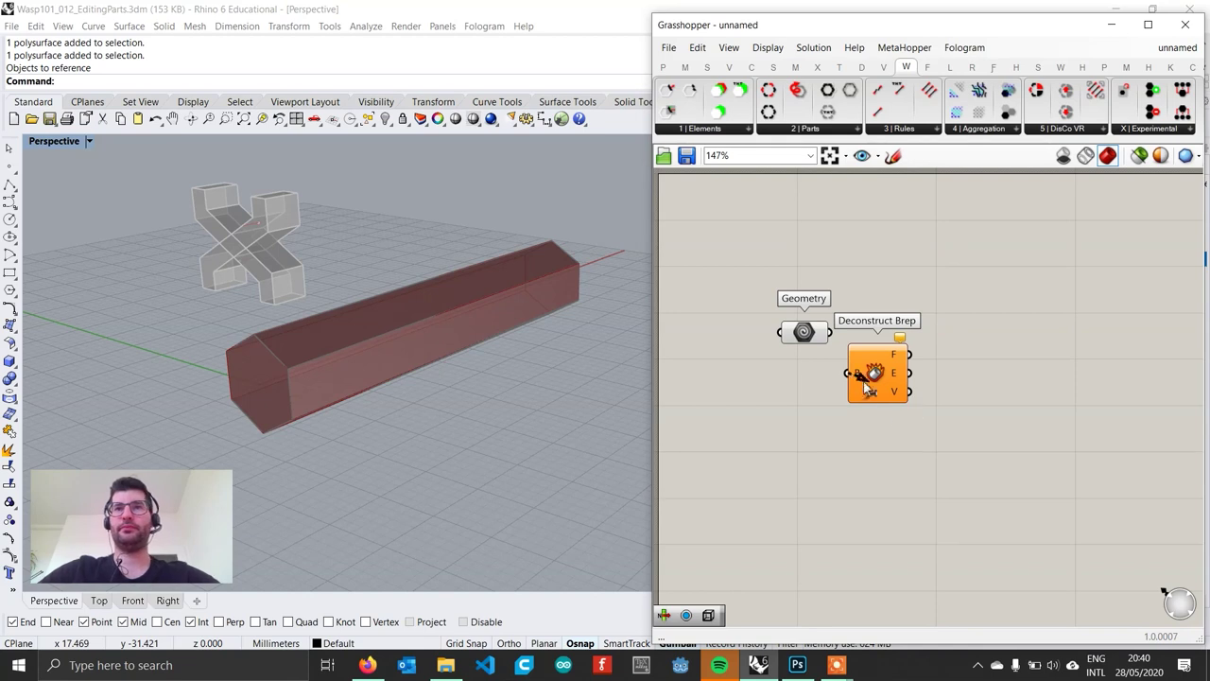
pyautogui.moveTo(865, 383); pyautogui.dragTo(896, 428)
pyautogui.moveTo(831, 332); pyautogui.dragTo(880, 418)
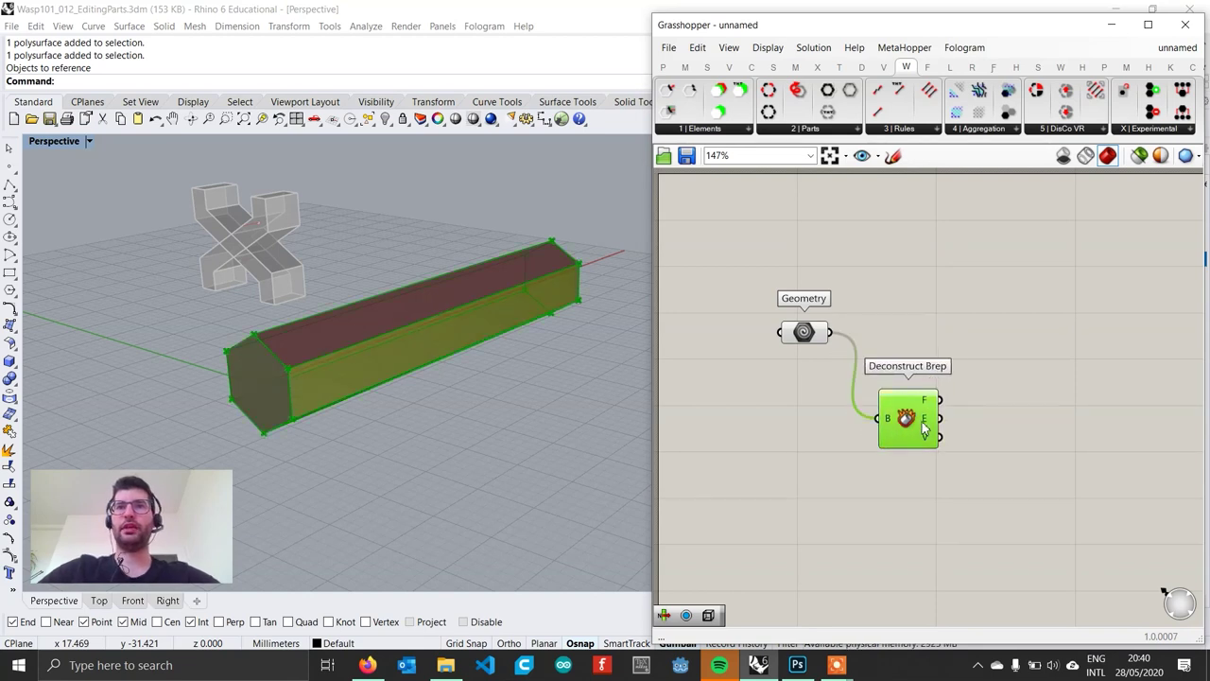
pyautogui.click(340, 385)
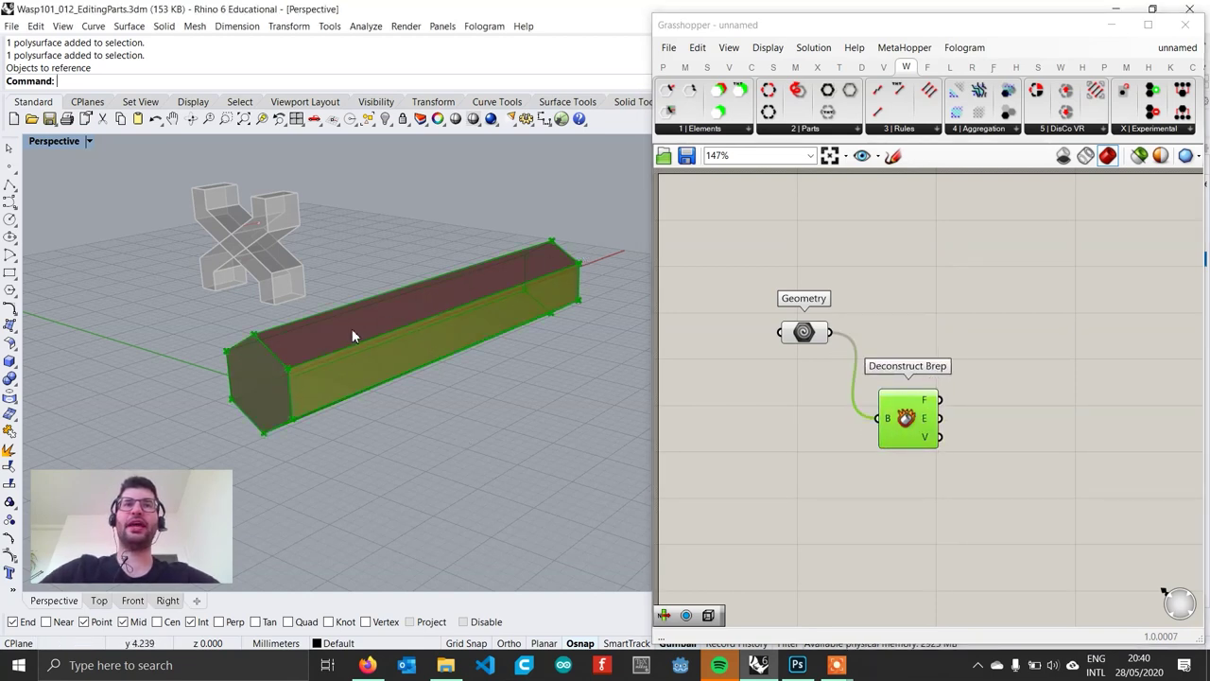
pyautogui.moveTo(279, 347); pyautogui.dragTo(262, 373, button='right')
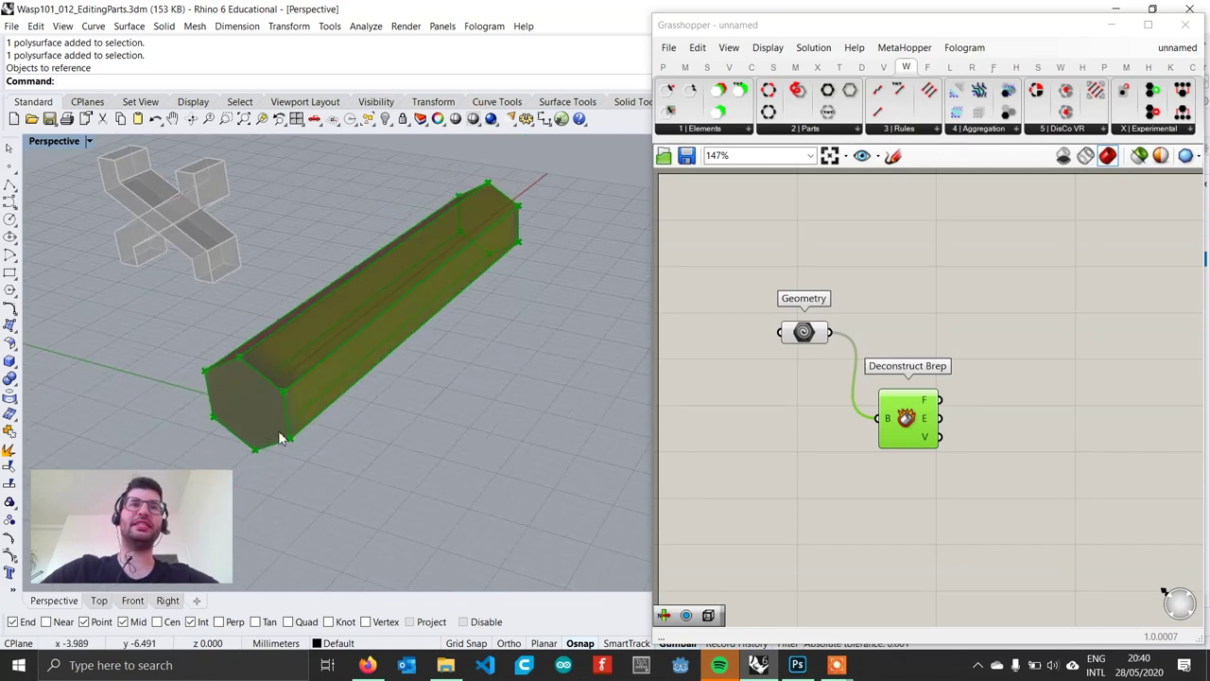
pyautogui.moveTo(490, 238); pyautogui.dragTo(450, 333, button='right')
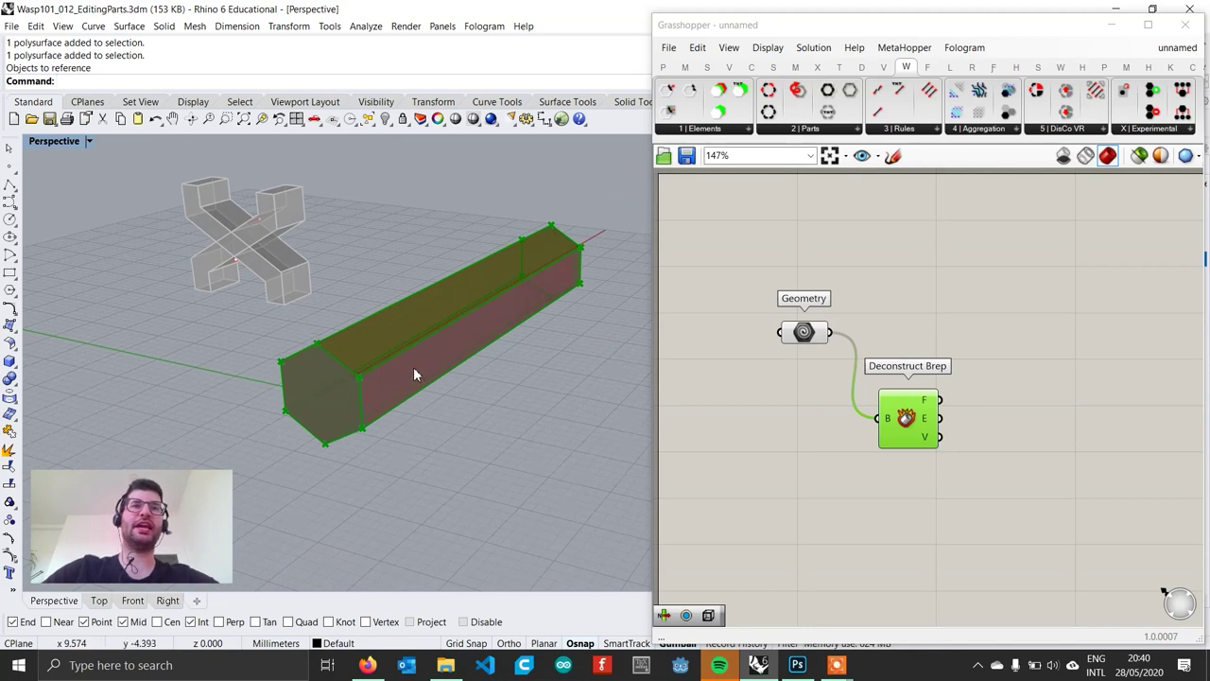
pyautogui.moveTo(414, 373)
pyautogui.mouseDown(button='right')
pyautogui.moveTo(446, 370)
pyautogui.moveTo(407, 381)
pyautogui.mouseUp(button='right')
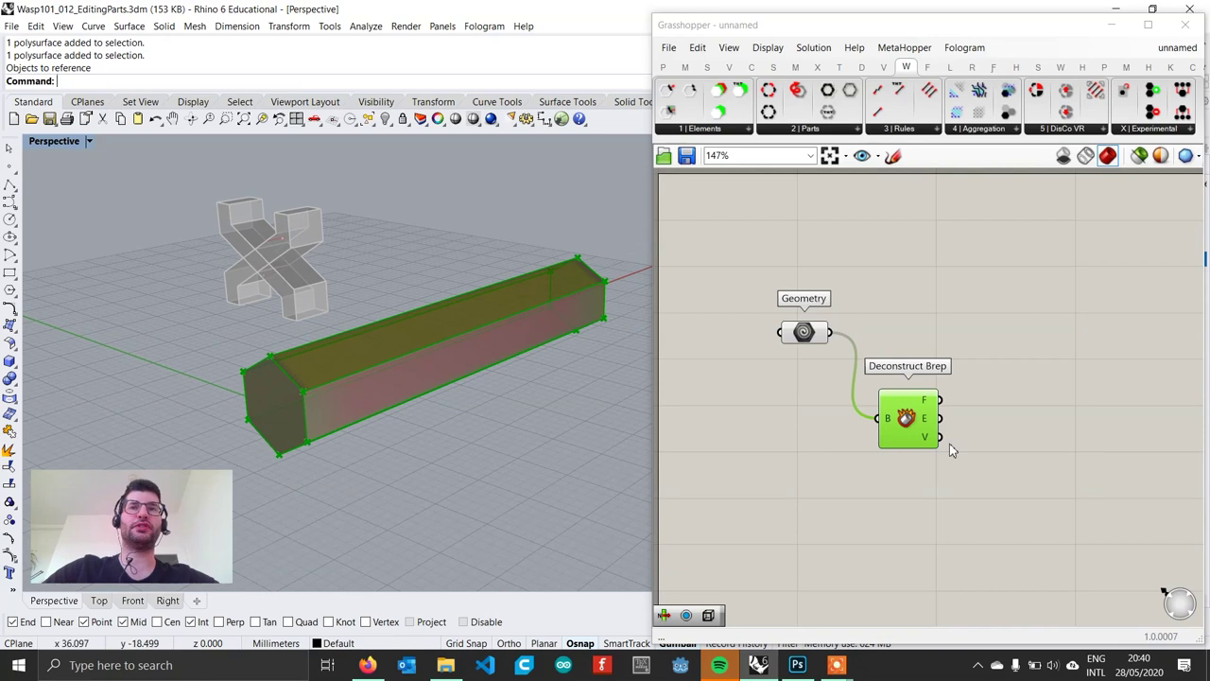
# Step: Add a second Deconstruct Brep, connect the first one's Faces output to it, and place it slightly lower on the canvas
pyautogui.moveTo(936, 415); pyautogui.dragTo(836, 380, button='right')
pyautogui.moveTo(831, 374)
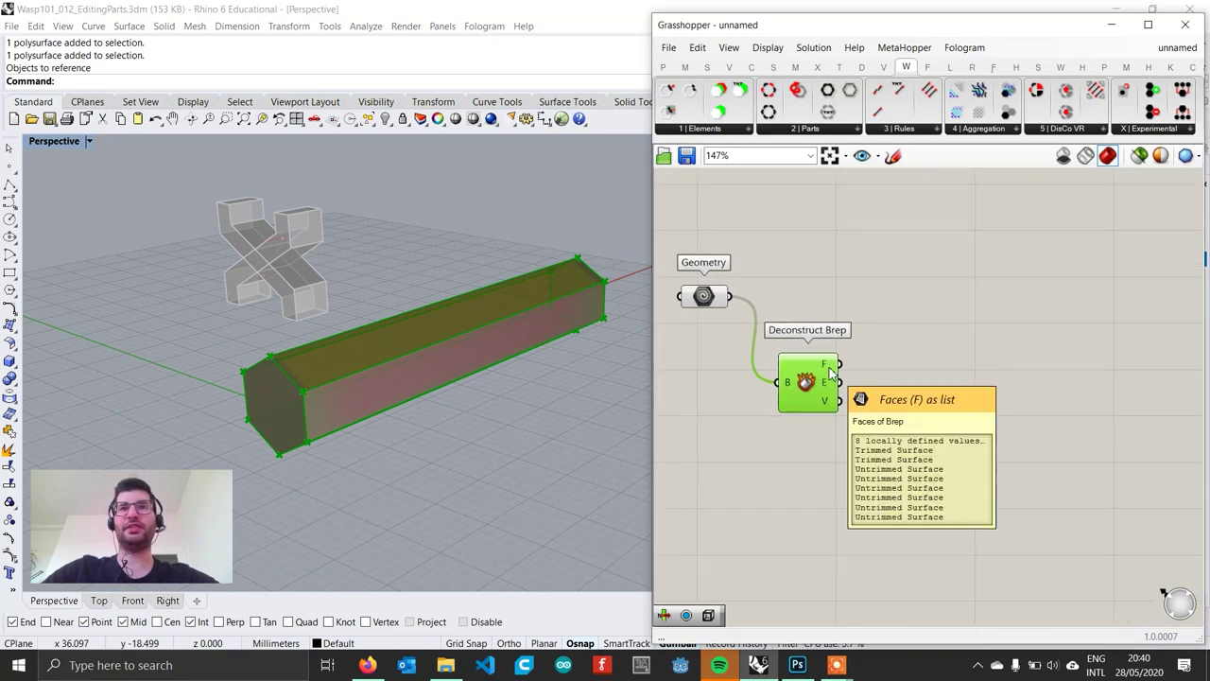
pyautogui.doubleClick(904, 461)
pyautogui.write('de')
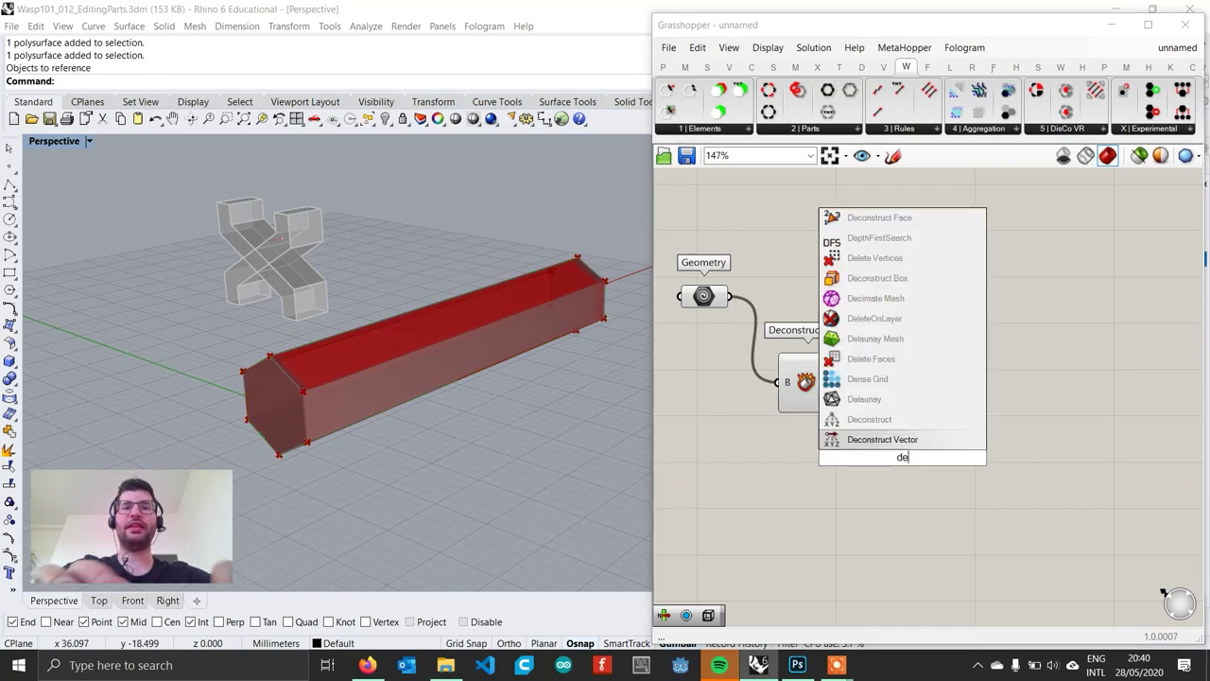
pyautogui.write('brep')
pyautogui.press('Return')
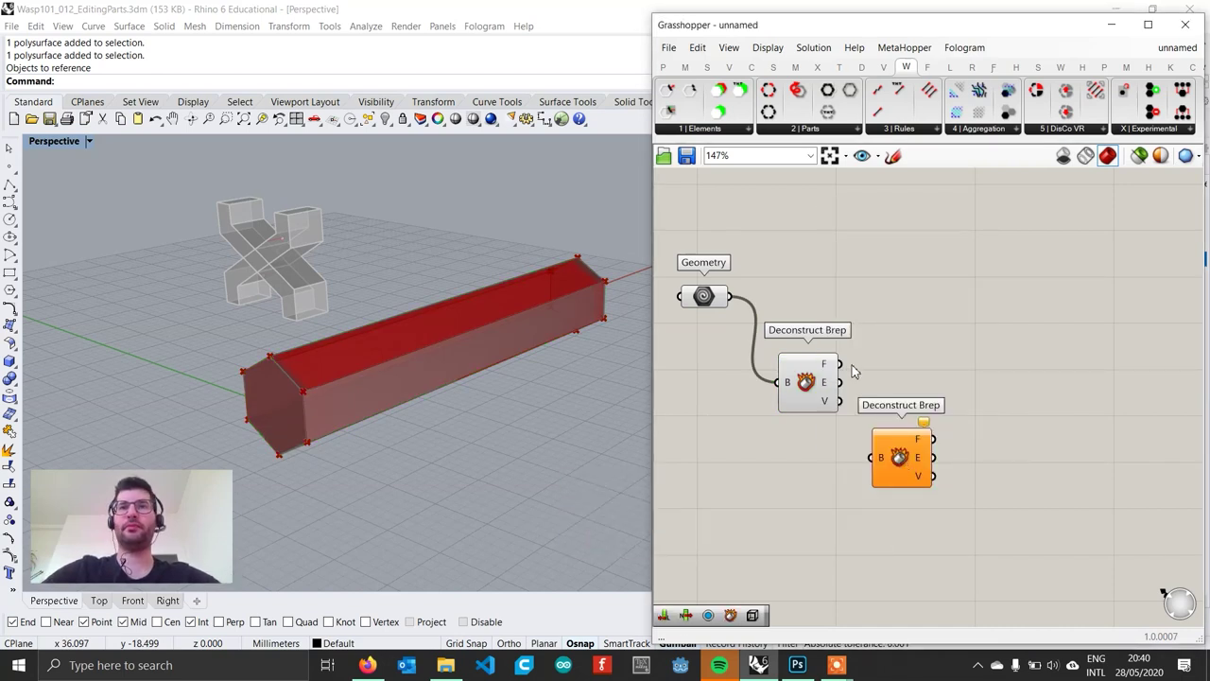
pyautogui.moveTo(839, 364); pyautogui.dragTo(871, 458)
pyautogui.moveTo(911, 480); pyautogui.dragTo(861, 457, button='right')
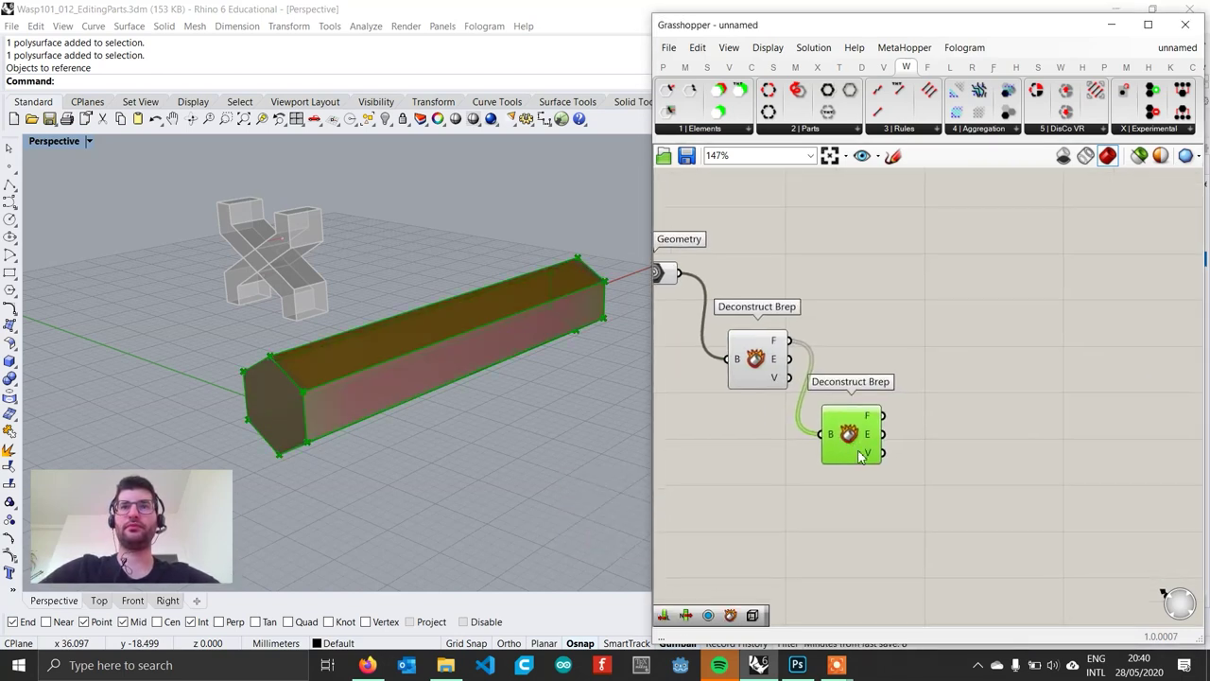
pyautogui.moveTo(872, 439)
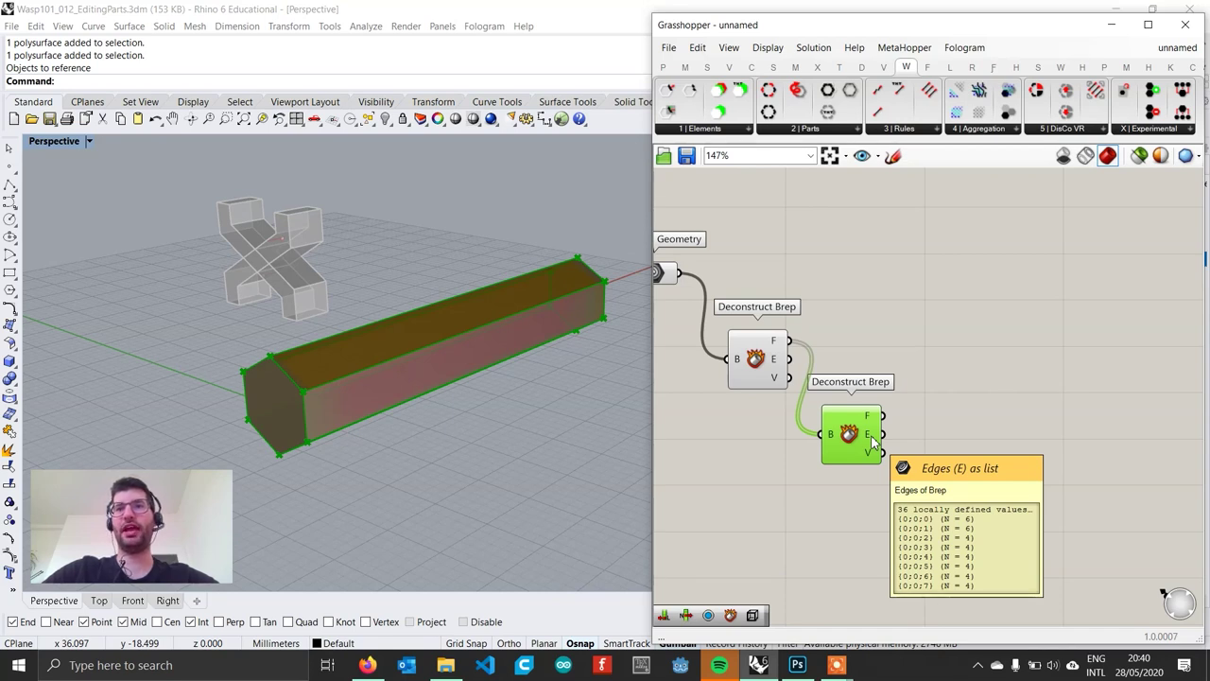
pyautogui.moveTo(871, 447); pyautogui.dragTo(870, 465)
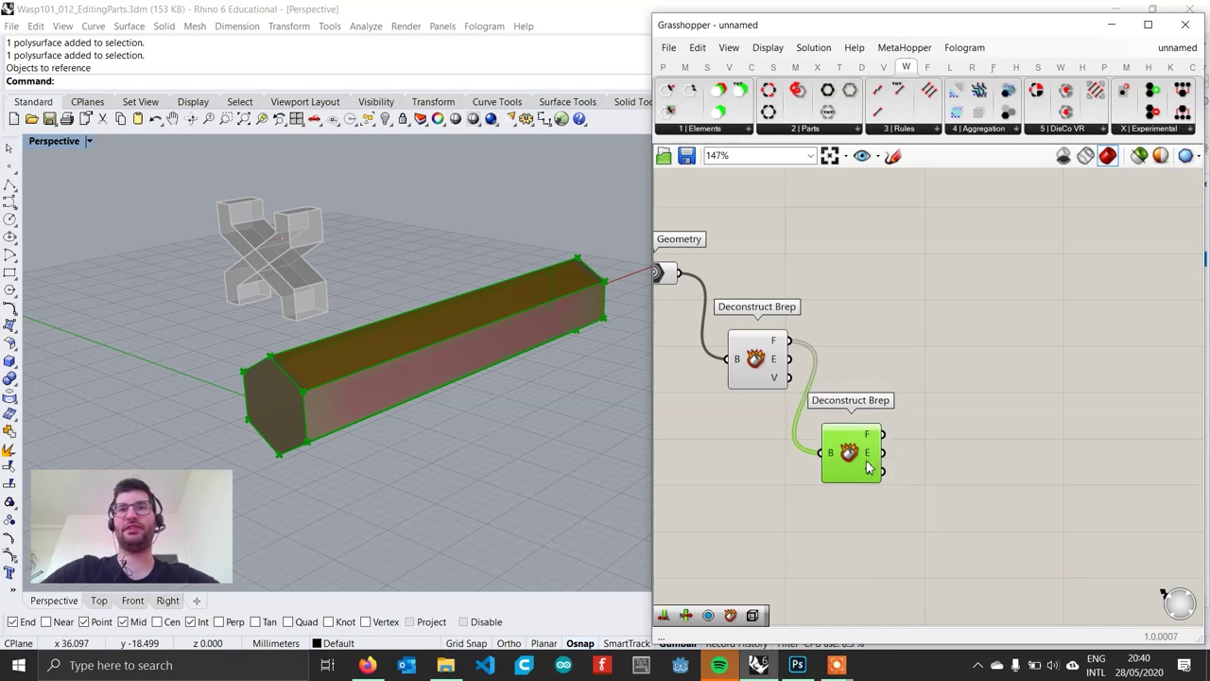
# Step: Add a List Length component and connect the Edges output of the second Deconstruct Brep to it
pyautogui.doubleClick(960, 476)
pyautogui.write('list le')
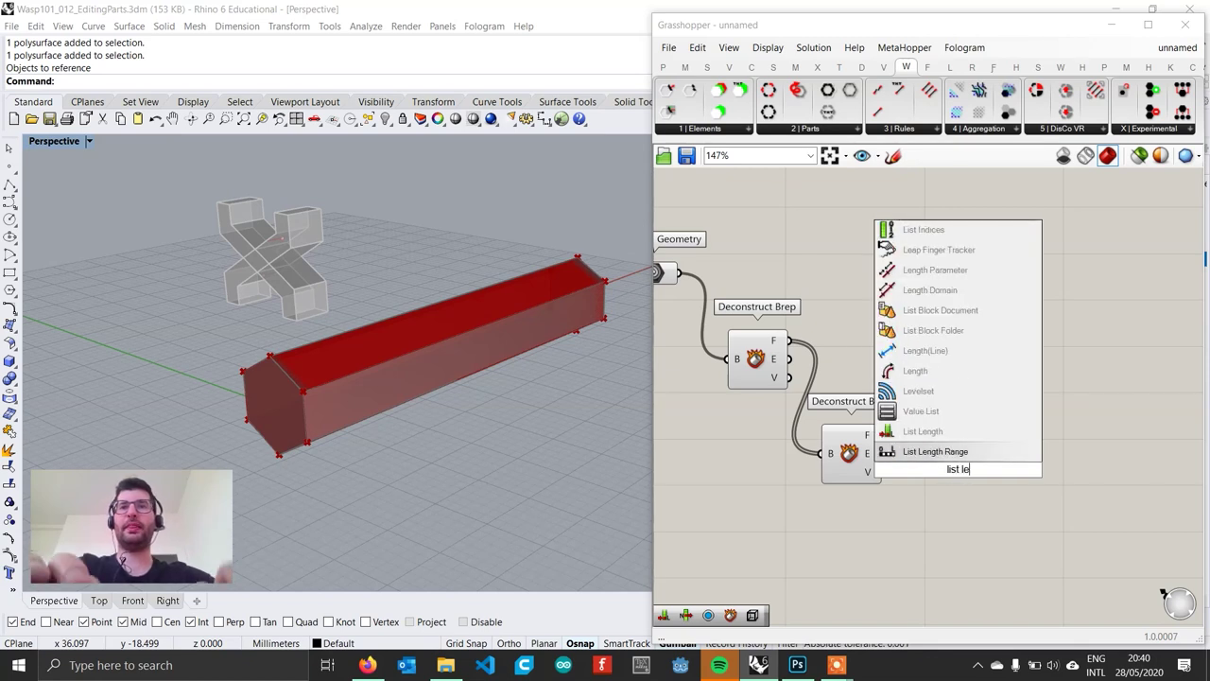
pyautogui.click(922, 432)
pyautogui.moveTo(882, 452); pyautogui.dragTo(922, 464)
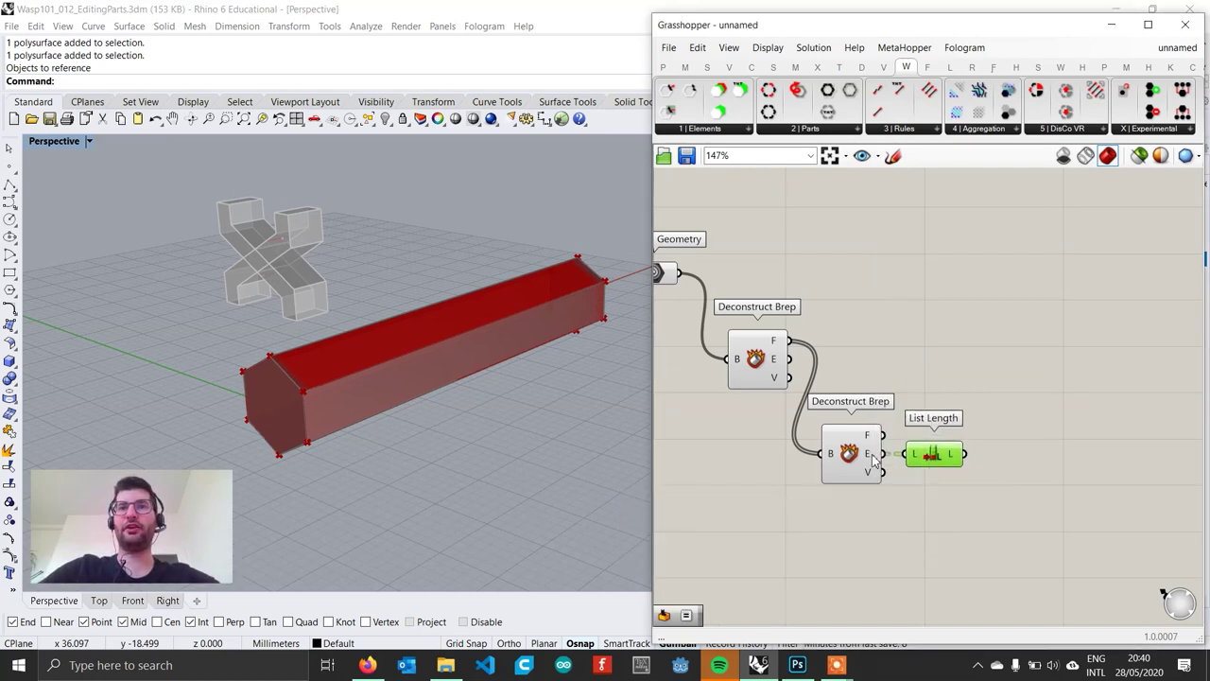
pyautogui.moveTo(876, 456); pyautogui.dragTo(850, 456, button='right')
pyautogui.moveTo(911, 457); pyautogui.dragTo(917, 458)
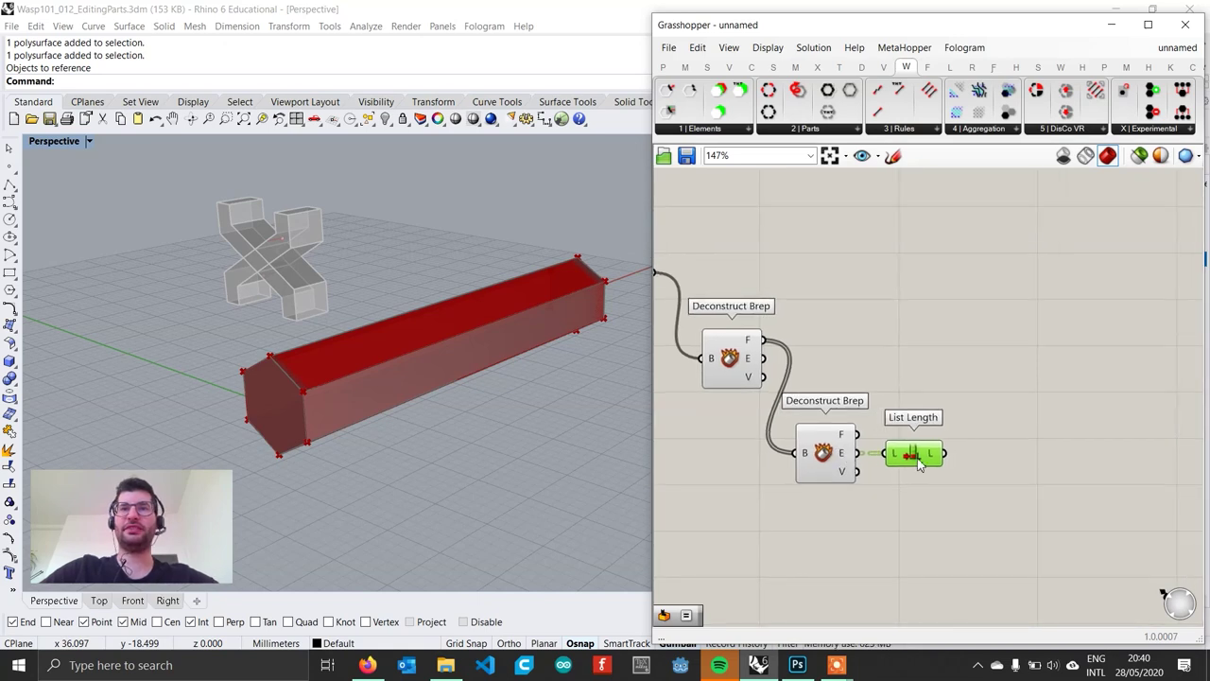
# Step: Add an Equality component and connect the List Length result to its A input
pyautogui.doubleClick(1015, 513)
pyautogui.write('=')
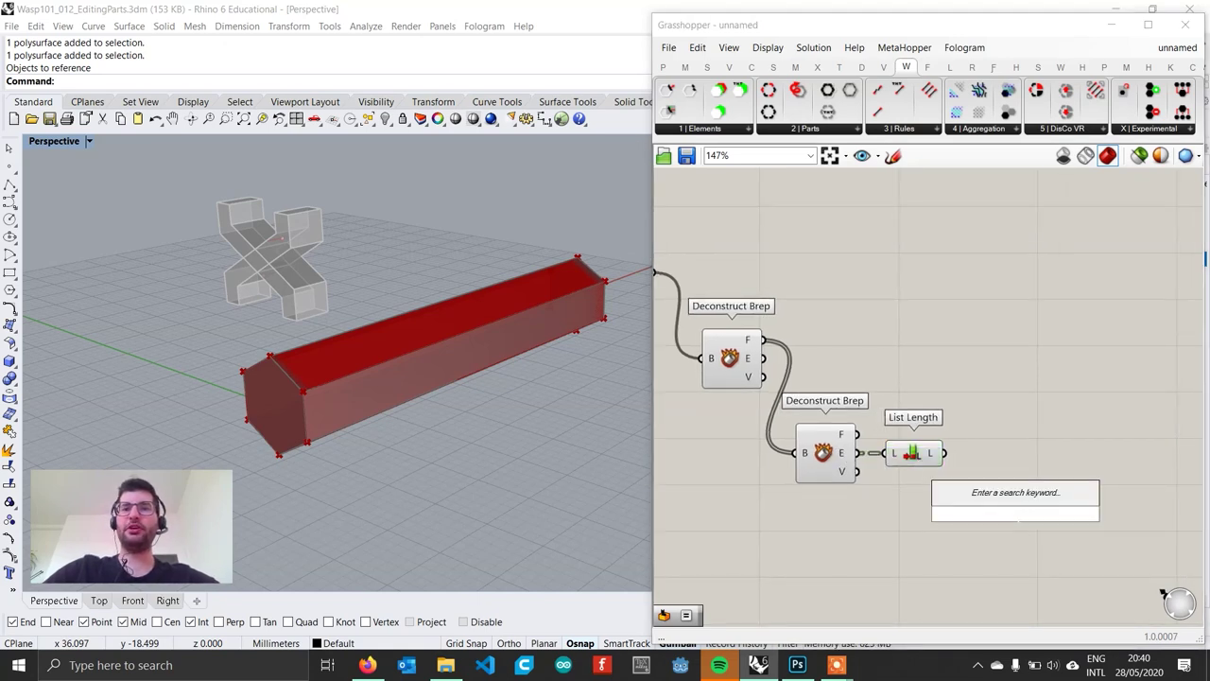
pyautogui.press('Return')
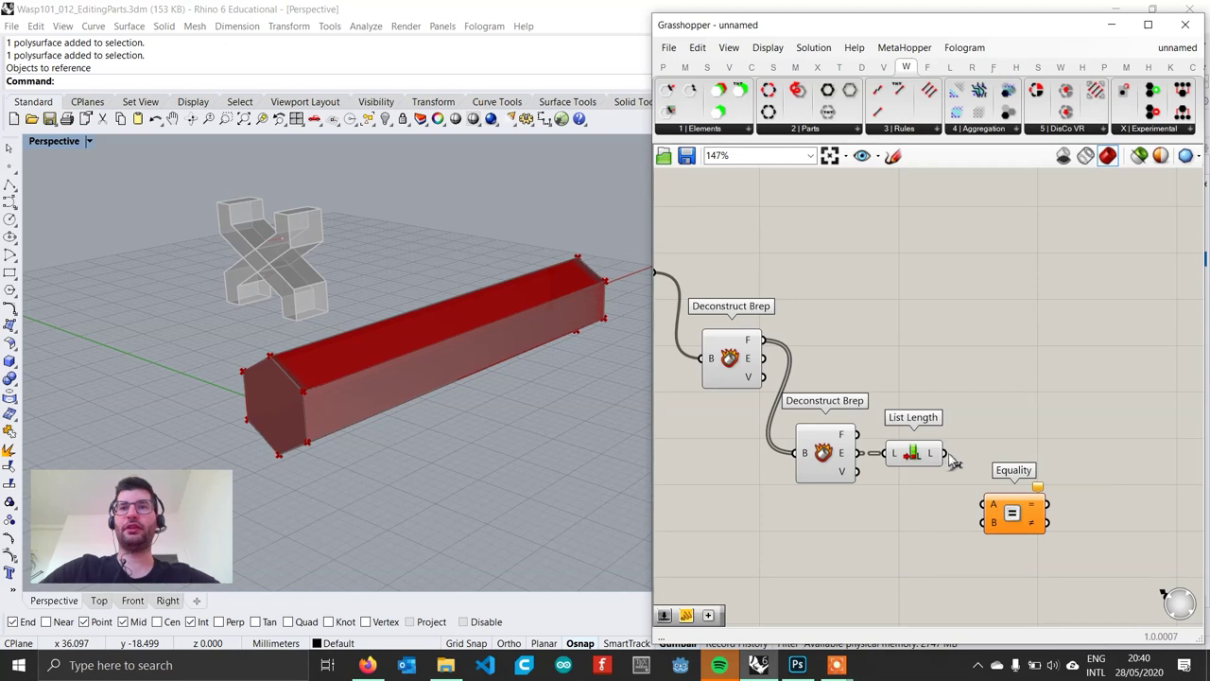
pyautogui.moveTo(947, 453); pyautogui.dragTo(1009, 504)
# Step: Create a number slider with the value 4 and connect it to the Equality component's B input
pyautogui.doubleClick(855, 527)
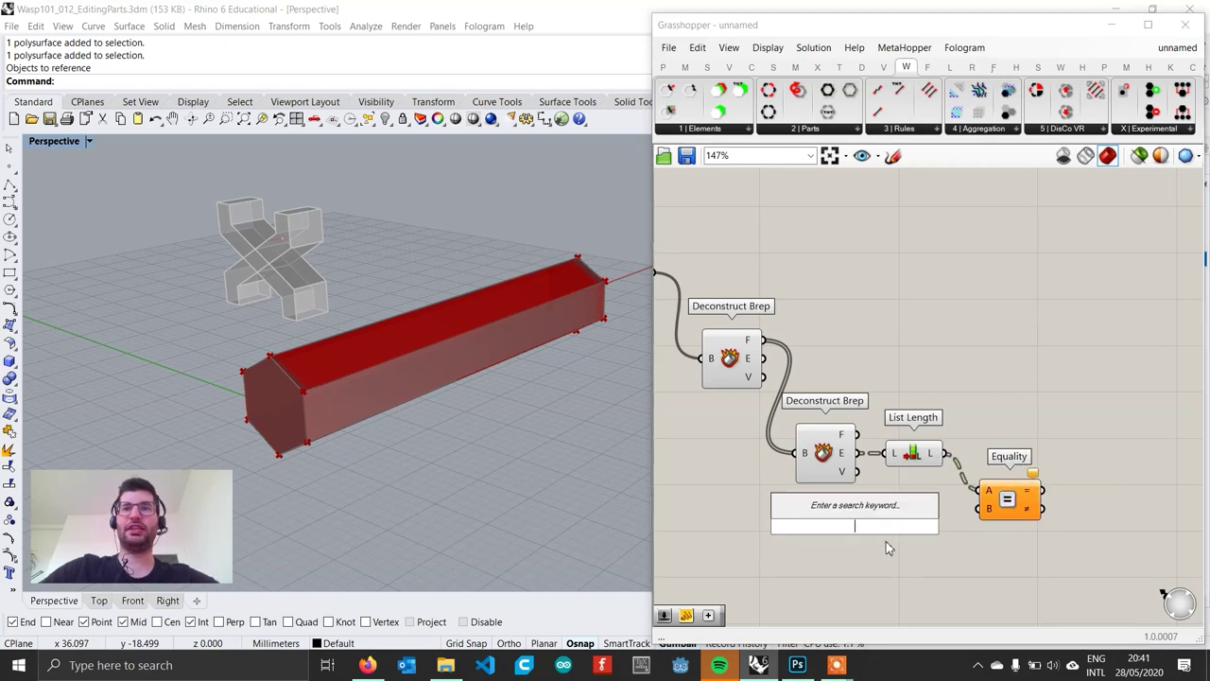
pyautogui.write('4')
pyautogui.press('Return')
pyautogui.moveTo(931, 526); pyautogui.dragTo(887, 522)
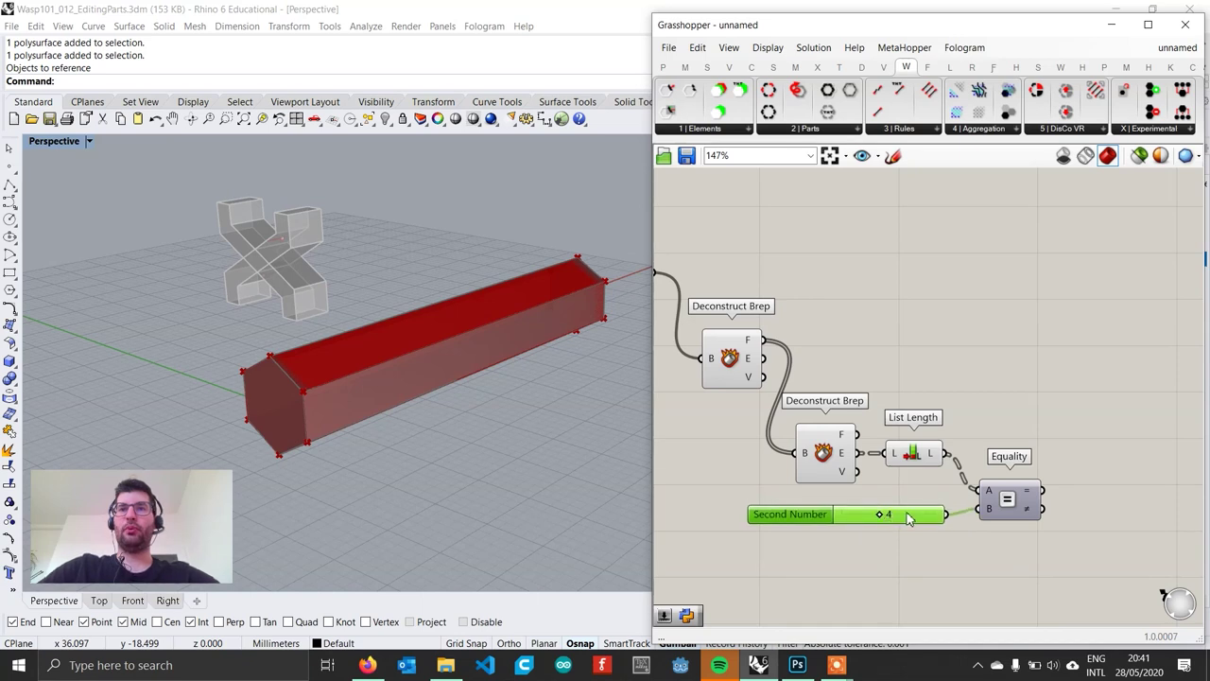
# Step: Add a Cull Pattern component and connect the first Deconstruct Brep's Faces output to its L input
pyautogui.scroll(-1, 908, 518)
pyautogui.doubleClick(993, 415)
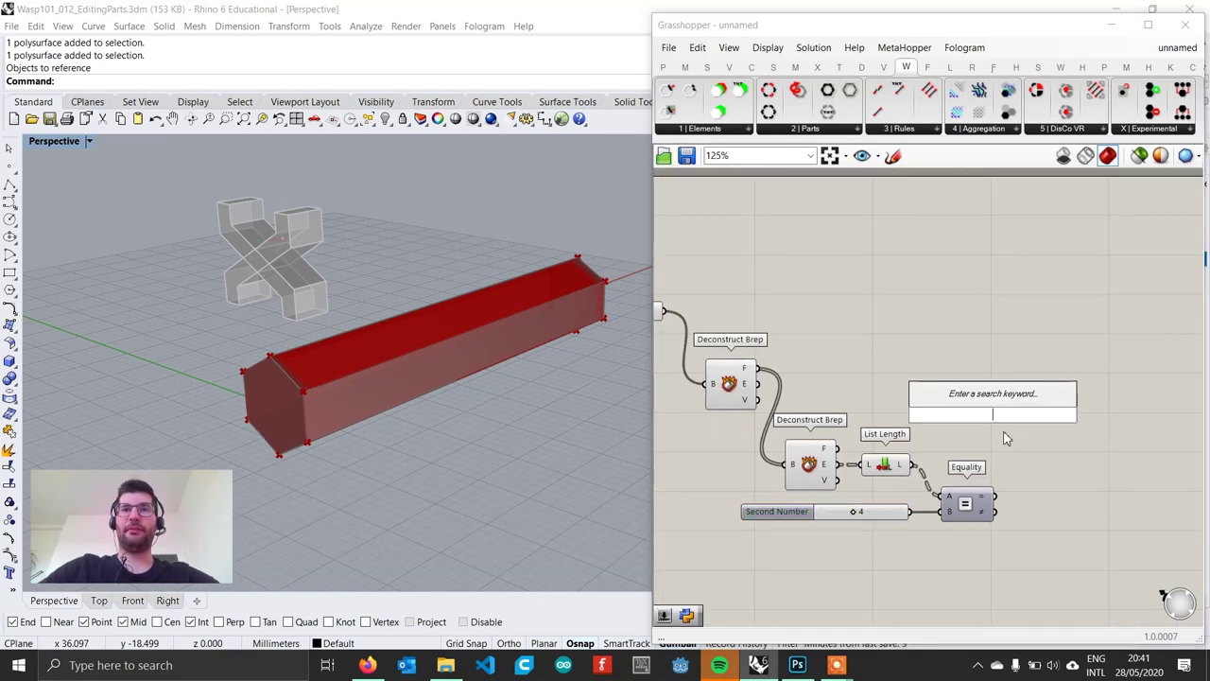
pyautogui.write('cull pat')
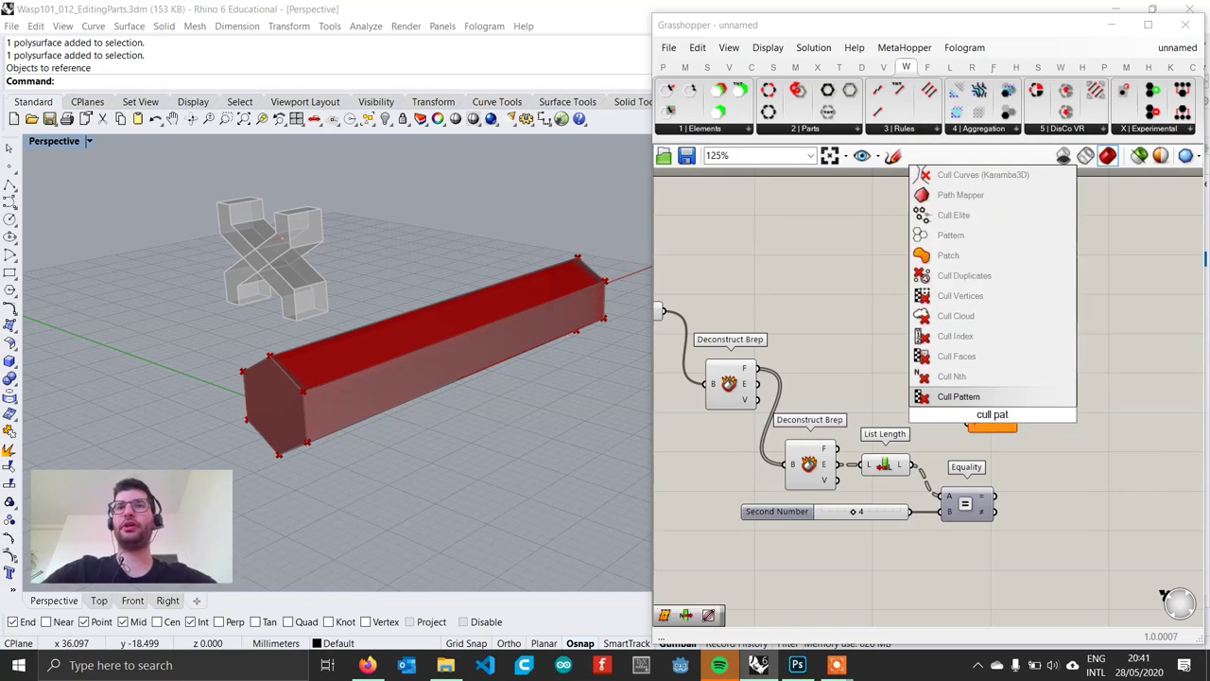
pyautogui.press('Return')
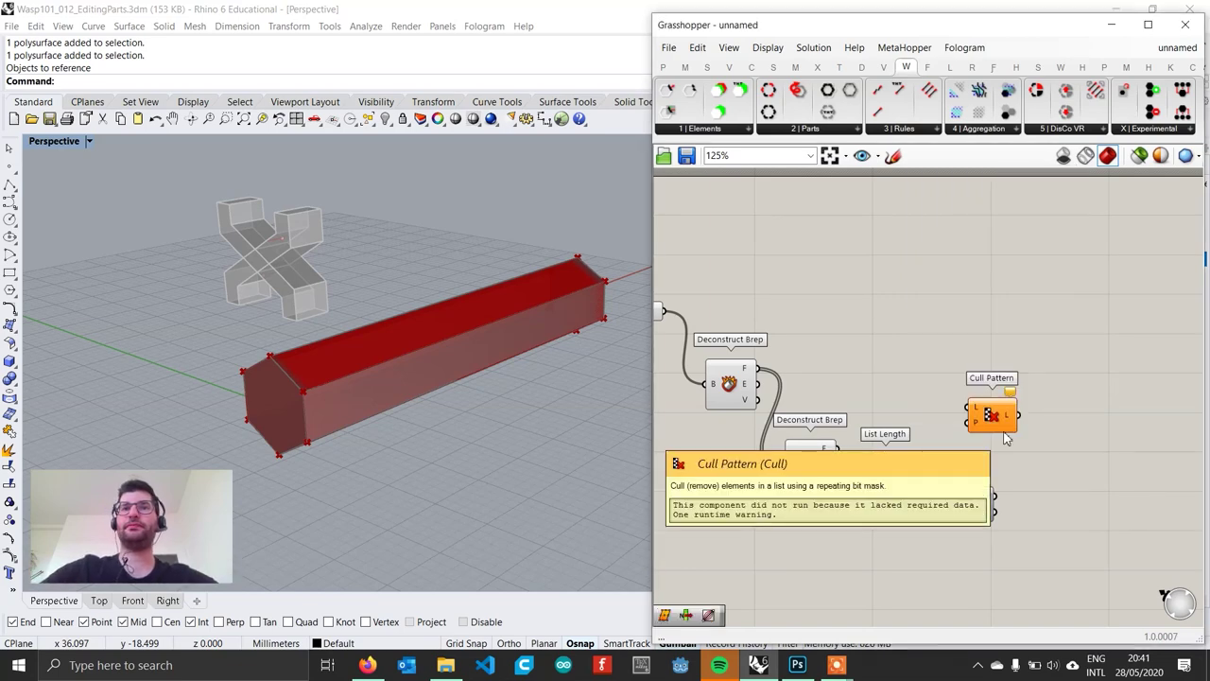
pyautogui.scroll(-1, 979, 413)
pyautogui.scroll(1, 809, 389)
pyautogui.moveTo(793, 372); pyautogui.dragTo(1070, 390)
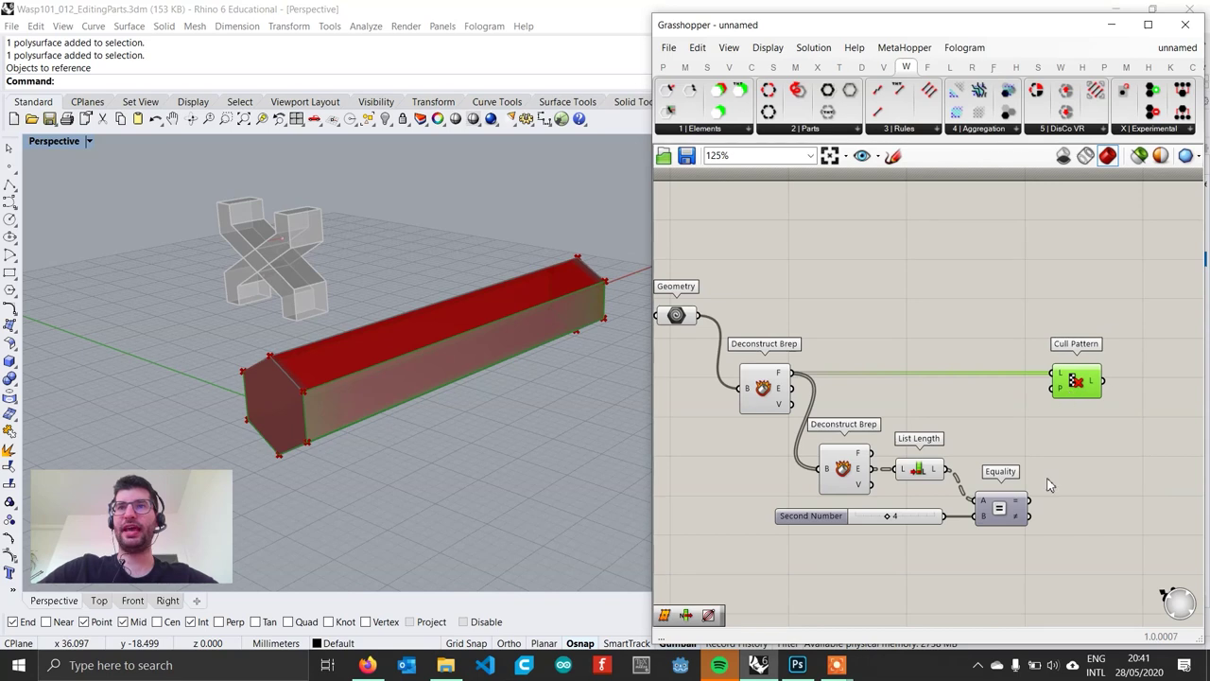
# Step: Connect the Equality component's equals output to Cull Pattern's P input and flatten that input
pyautogui.moveTo(1031, 500); pyautogui.dragTo(1081, 380)
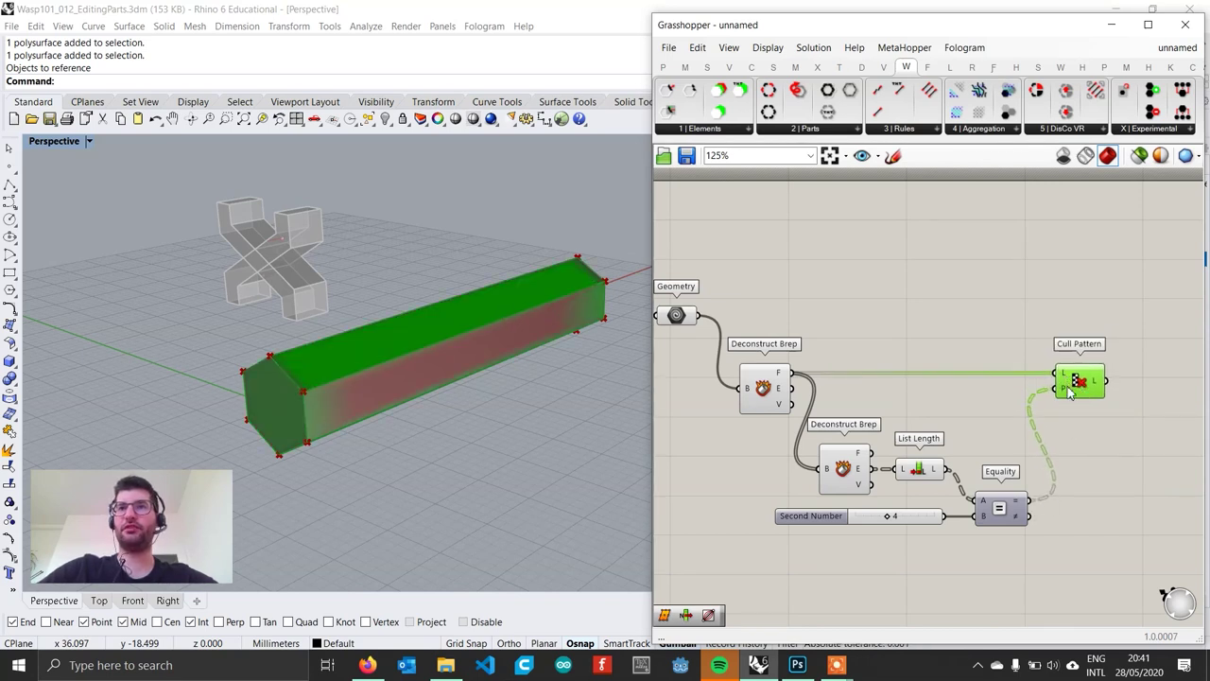
pyautogui.rightClick(1064, 395)
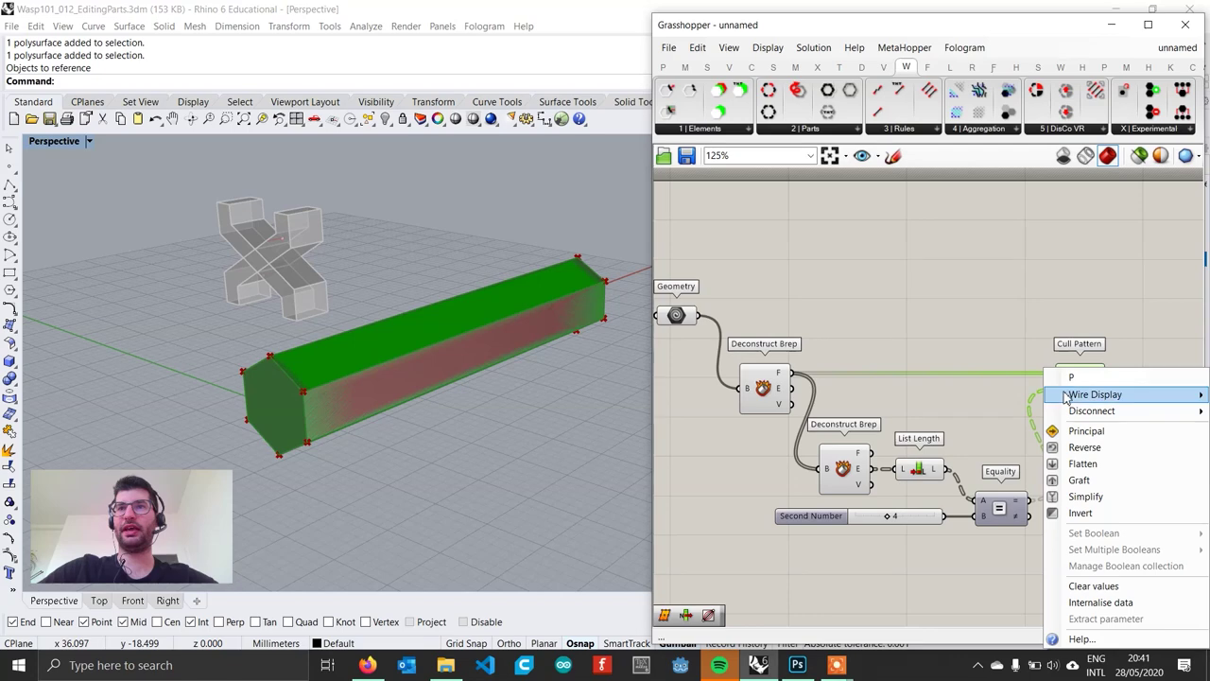
pyautogui.click(1087, 464)
pyautogui.click(1106, 414)
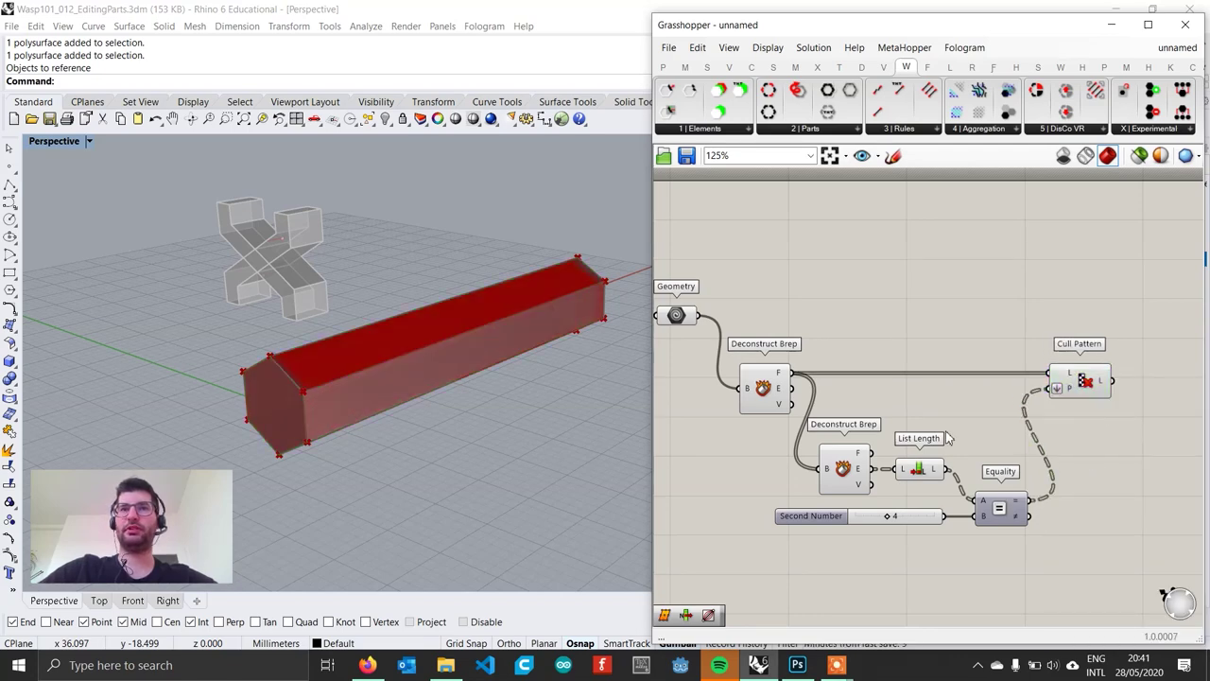
# Step: Turn off the preview of all components upstream of Cull Pattern
pyautogui.scroll(-2, 969, 440)
pyautogui.moveTo(984, 577); pyautogui.dragTo(716, 312)
pyautogui.rightClick(810, 333)
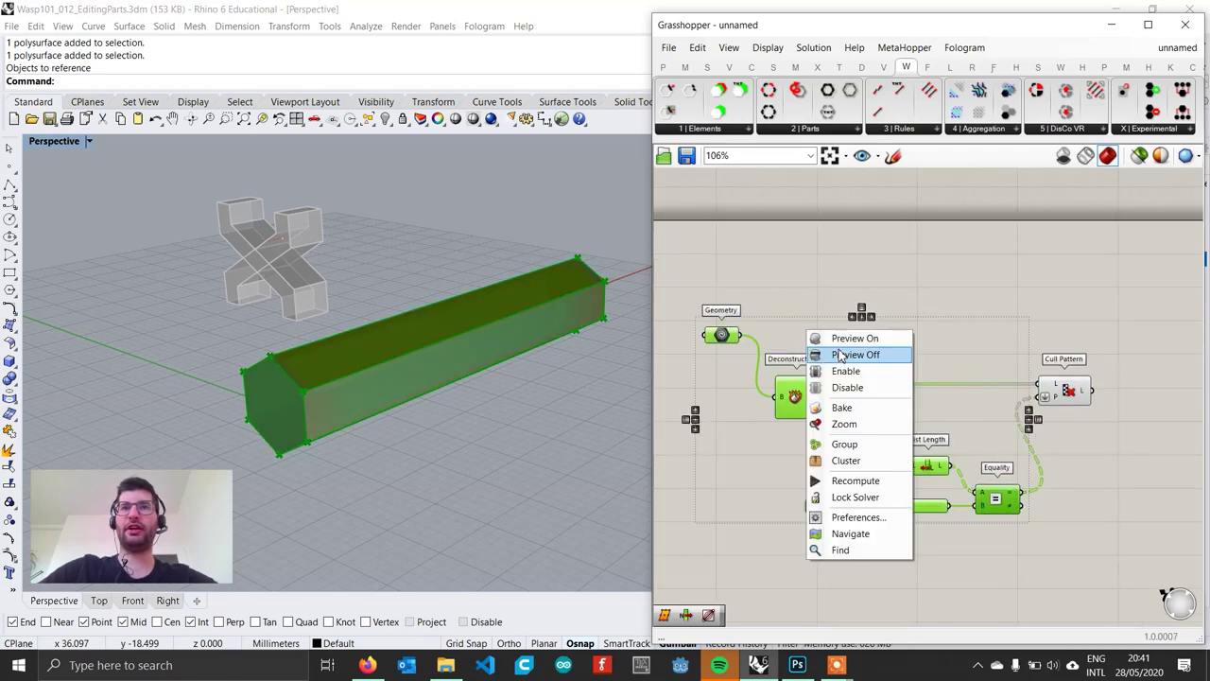
pyautogui.click(842, 356)
# Step: Set the Perspective viewport to Wireframe display and highlight the Cull Pattern result to inspect the filtered faces
pyautogui.click(76, 143)
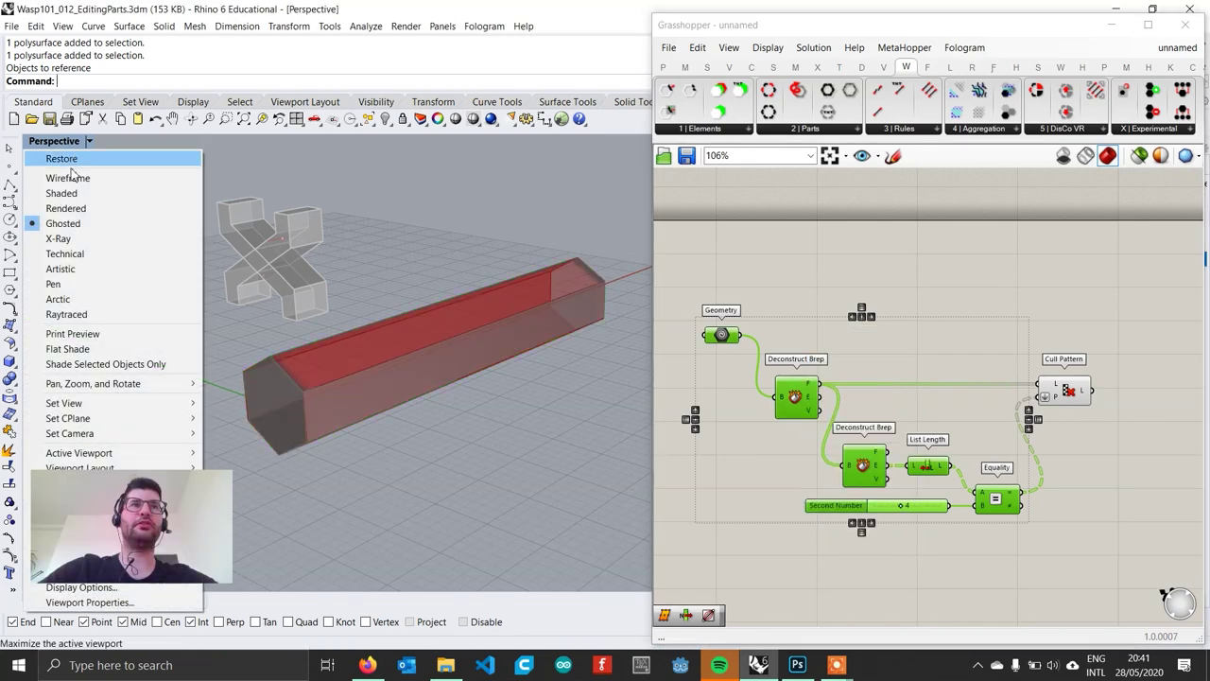
pyautogui.click(68, 178)
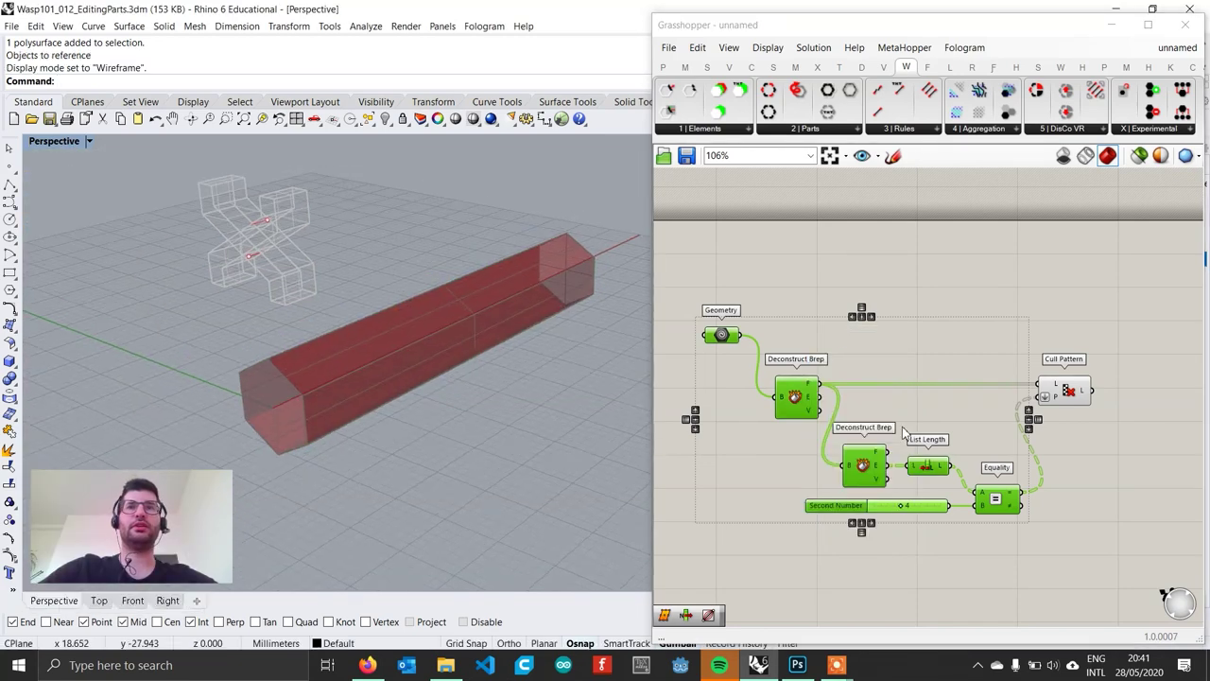
pyautogui.click(1054, 408)
pyautogui.click(1072, 402)
pyautogui.moveTo(435, 473); pyautogui.dragTo(442, 435, button='right')
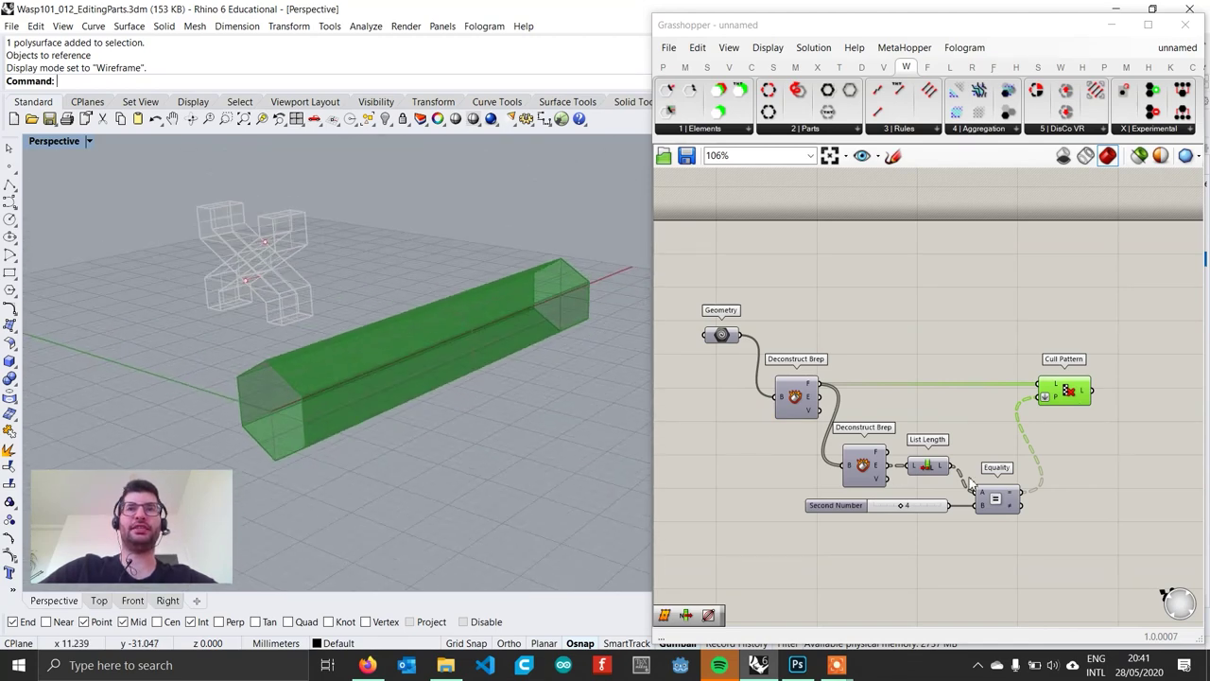
# Step: Hide the original hexagonal beam polysurface in the Rhino viewport
pyautogui.moveTo(1013, 472); pyautogui.dragTo(946, 454, button='right')
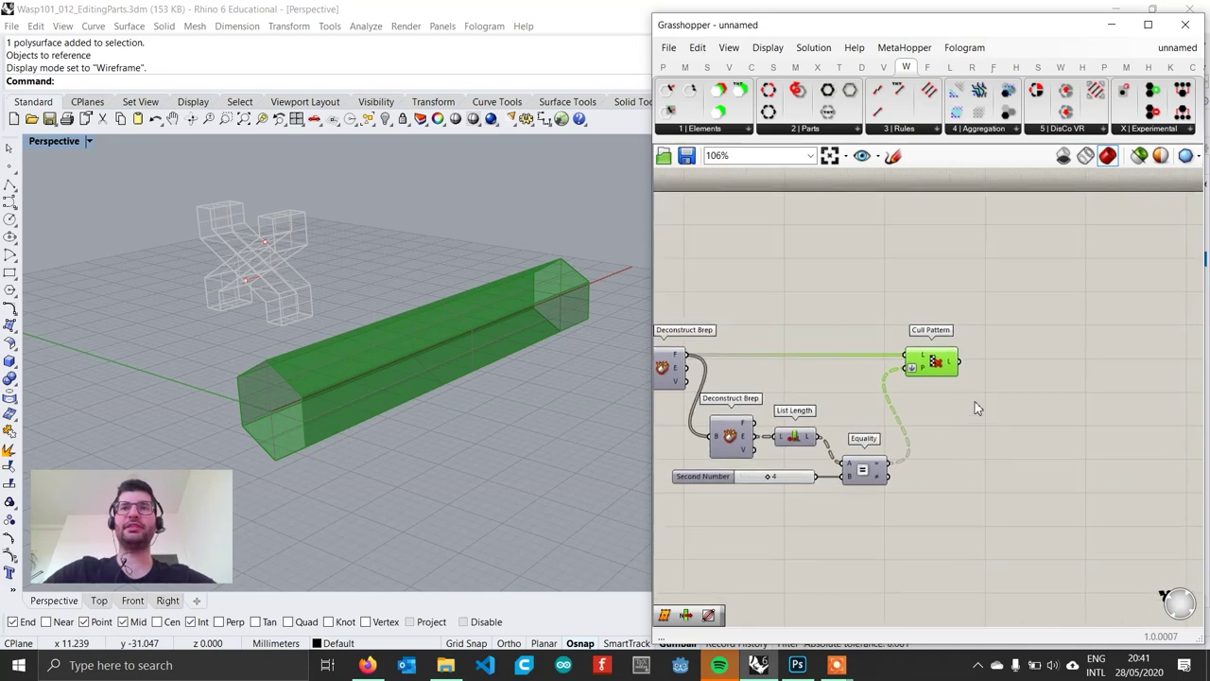
pyautogui.moveTo(978, 406); pyautogui.dragTo(870, 403, button='right')
pyautogui.moveTo(586, 387); pyautogui.dragTo(403, 363, button='right')
pyautogui.click(403, 364)
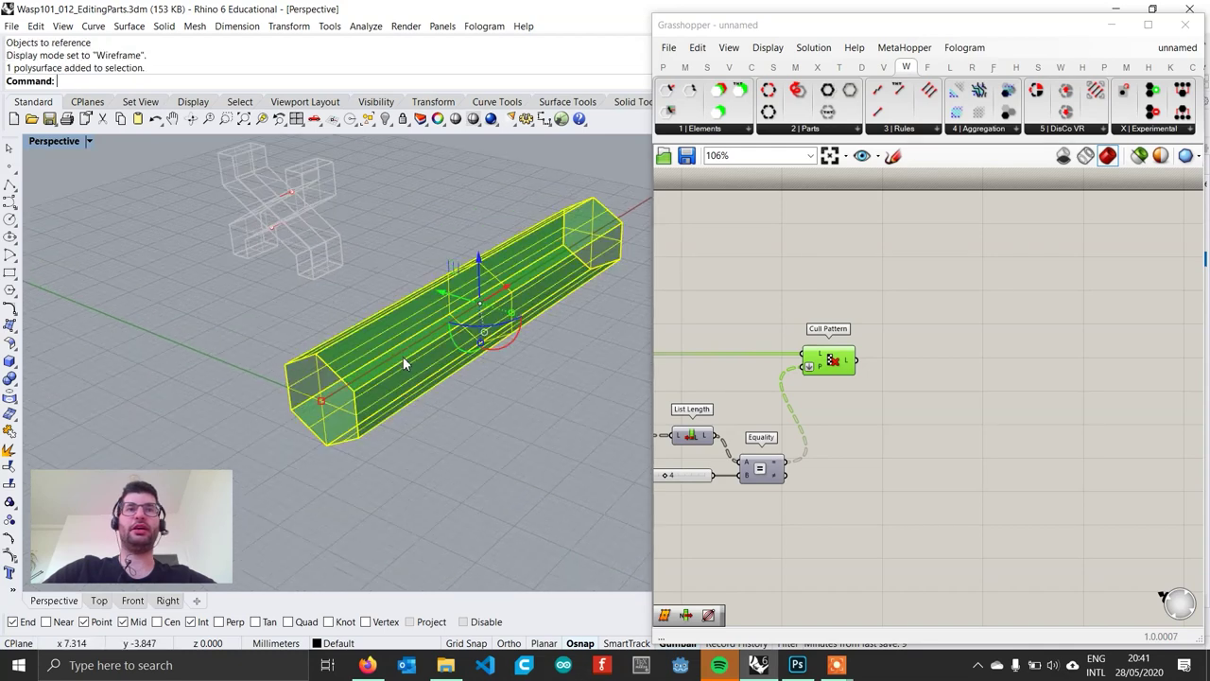
pyautogui.click(386, 119)
pyautogui.click(385, 142)
pyautogui.keyDown('shift'); pyautogui.moveTo(501, 324); pyautogui.dragTo(484, 356, button='right'); pyautogui.keyUp('shift')
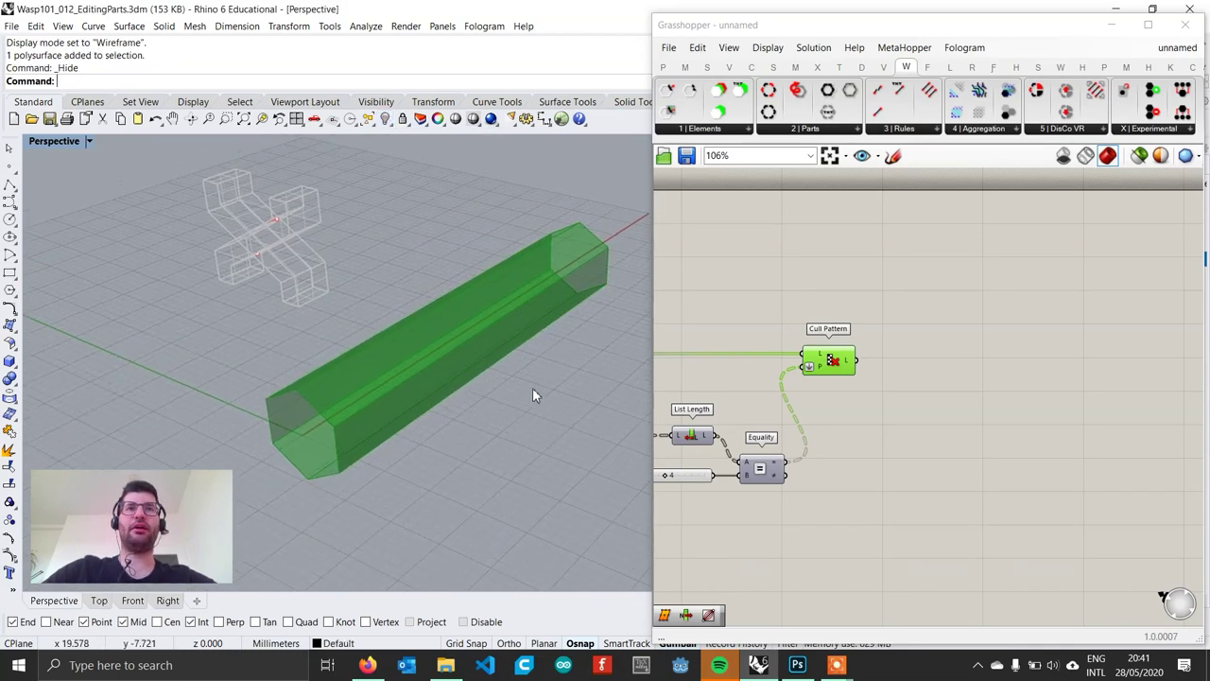
# Step: Add an Isotrim component on the canvas after Cull Pattern
pyautogui.moveTo(892, 488); pyautogui.dragTo(846, 452, button='right')
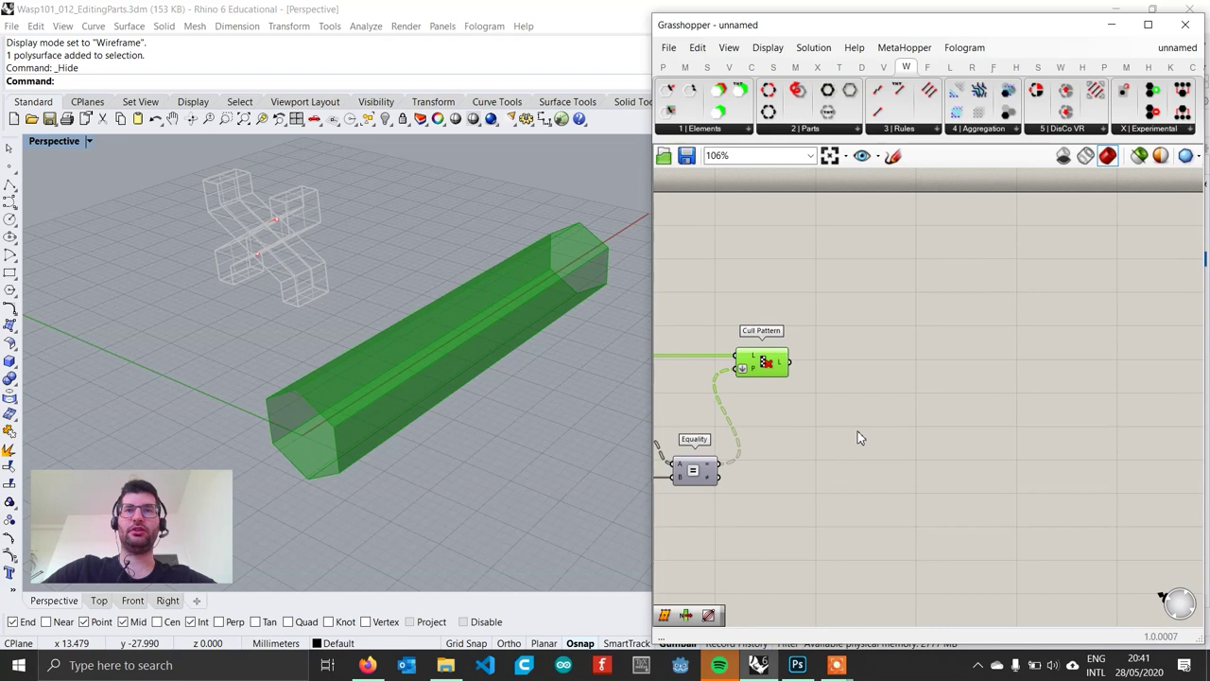
pyautogui.doubleClick(920, 396)
pyautogui.write('isotri')
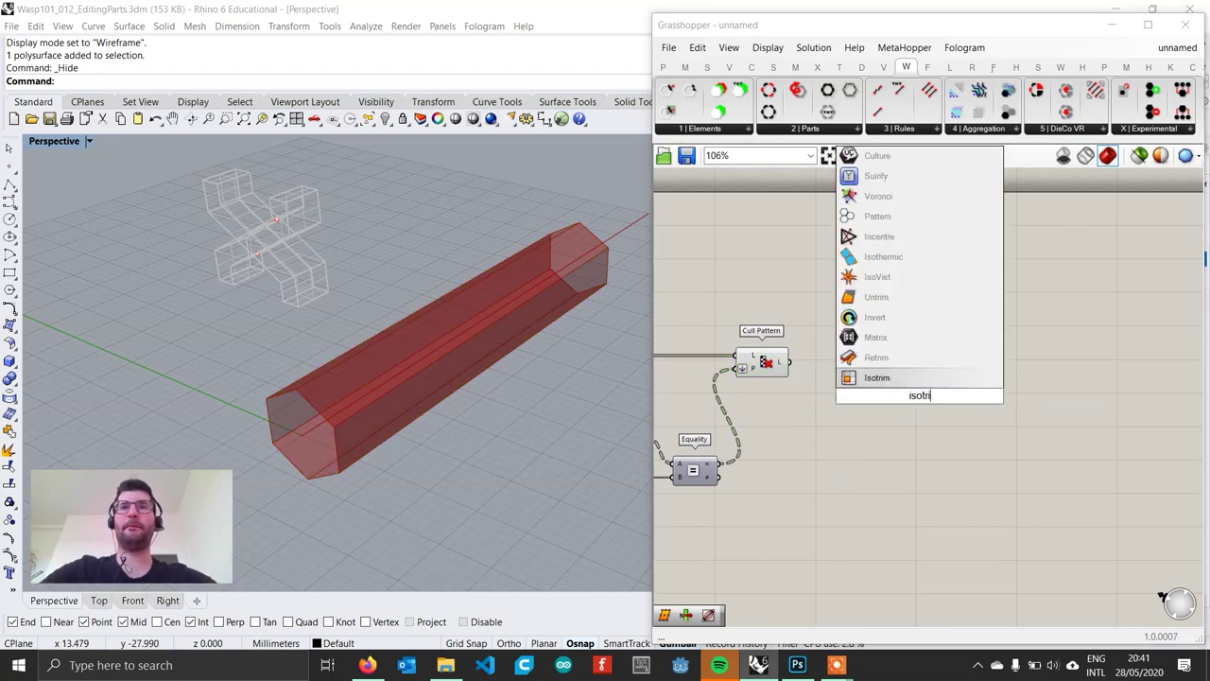
pyautogui.press('Return')
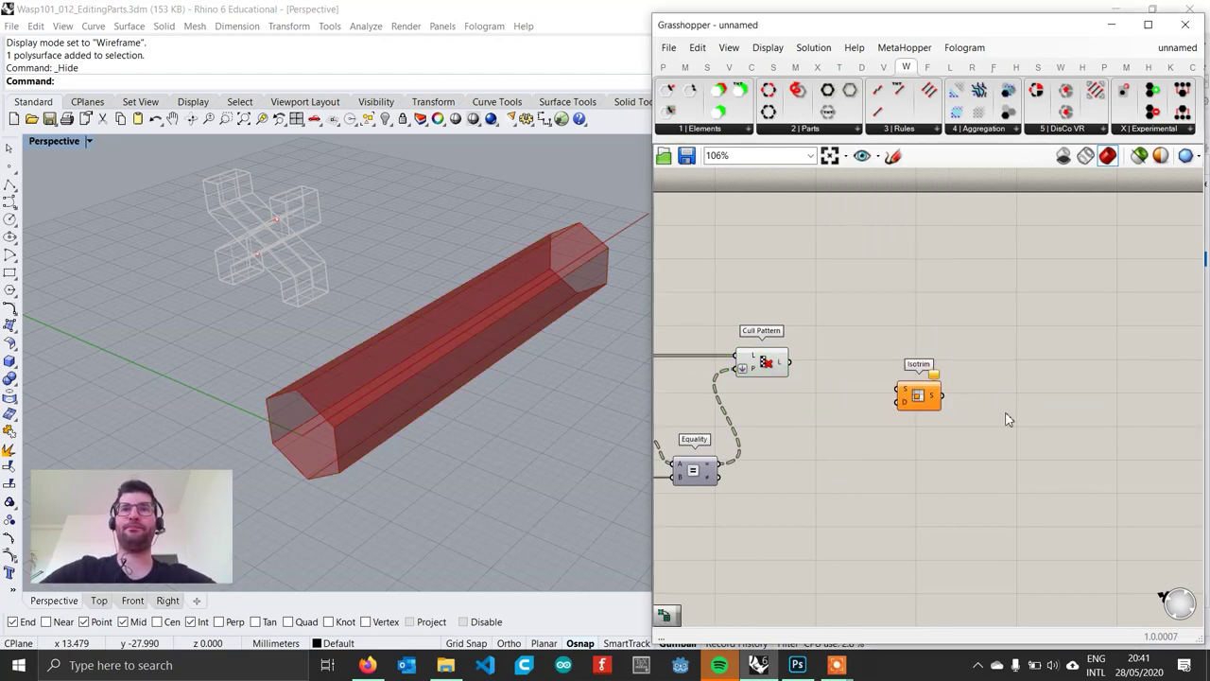
pyautogui.click(931, 392)
pyautogui.scroll(2, 969, 374)
pyautogui.moveTo(943, 380); pyautogui.dragTo(1019, 379, button='right')
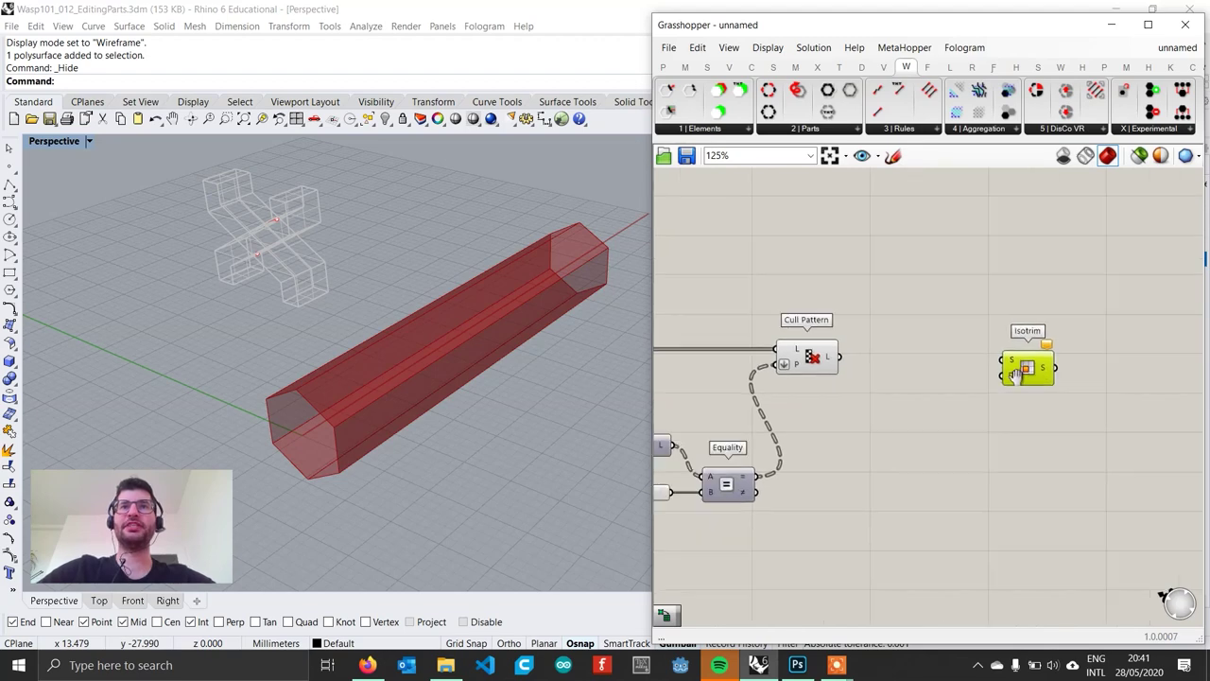
# Step: Widen the Grasshopper window, connect Cull Pattern's output to Isotrim's S input, and move Isotrim farther from Cull Pattern
pyautogui.moveTo(649, 309); pyautogui.dragTo(450, 313)
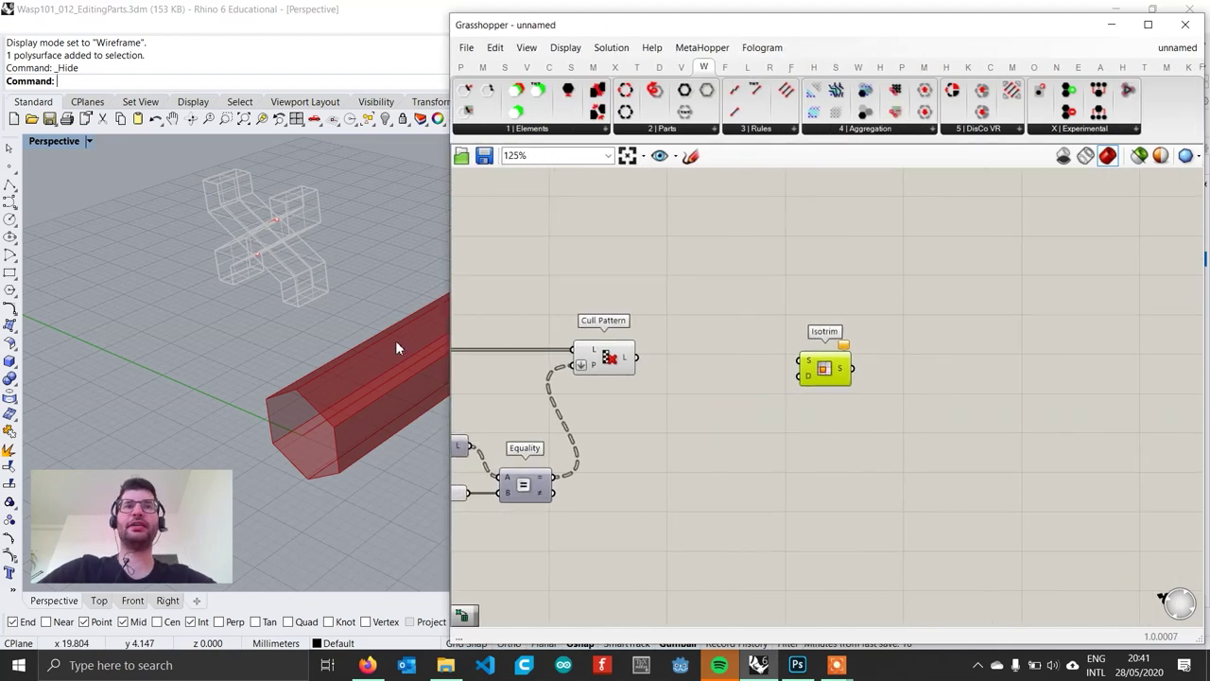
pyautogui.keyDown('shift'); pyautogui.moveTo(395, 341); pyautogui.dragTo(168, 383, button='right'); pyautogui.keyUp('shift')
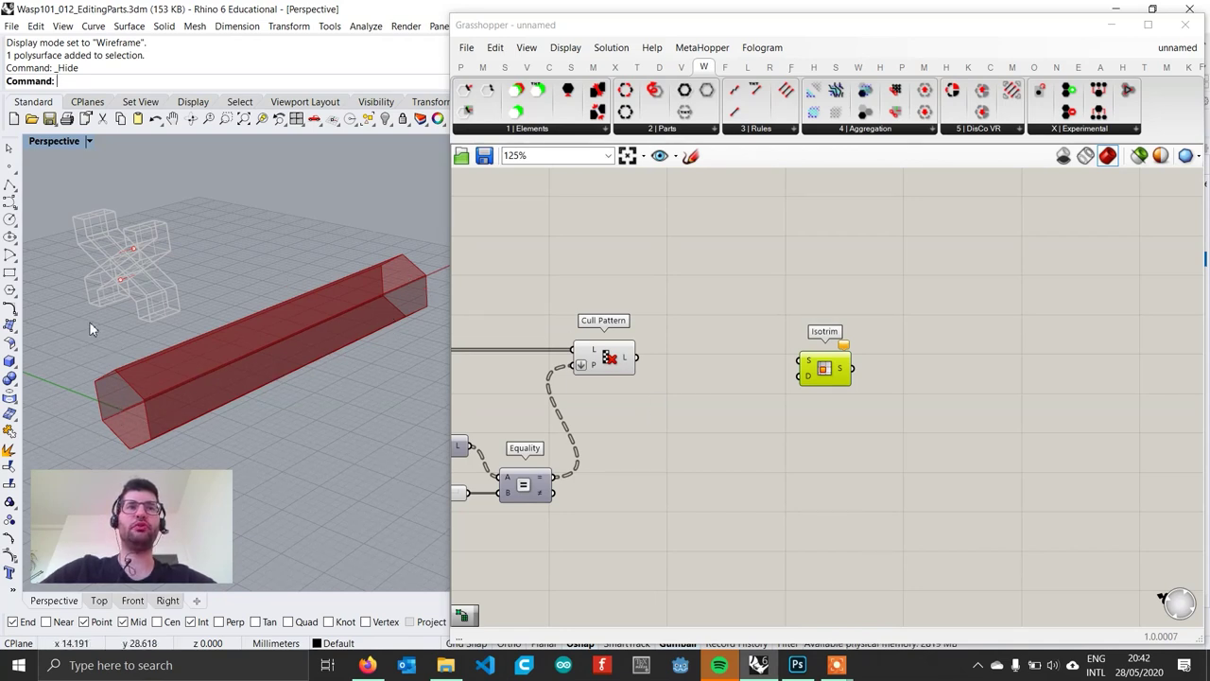
pyautogui.moveTo(638, 358); pyautogui.dragTo(800, 361)
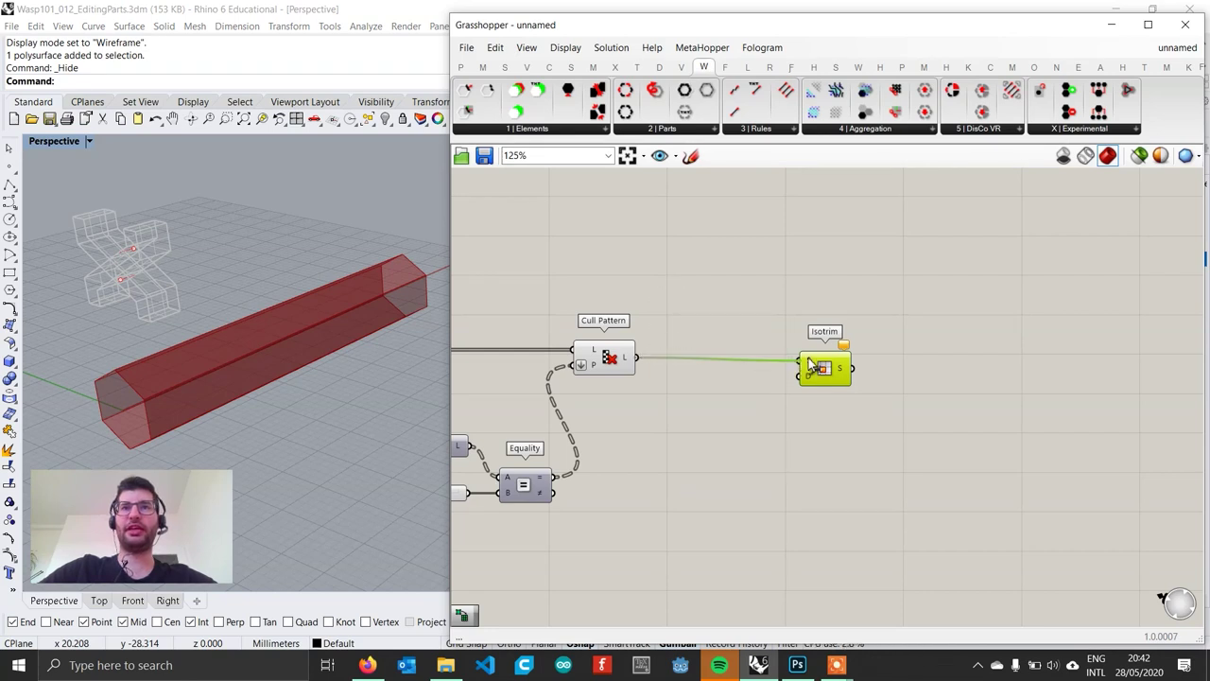
pyautogui.scroll(1, 619, 370)
pyautogui.click(619, 371)
pyautogui.moveTo(900, 368); pyautogui.dragTo(964, 378)
# Step: Add a Divide Domain² component between Cull Pattern and Isotrim and connect Cull Pattern's output to its I input
pyautogui.doubleClick(766, 444)
pyautogui.doubleClick(794, 431)
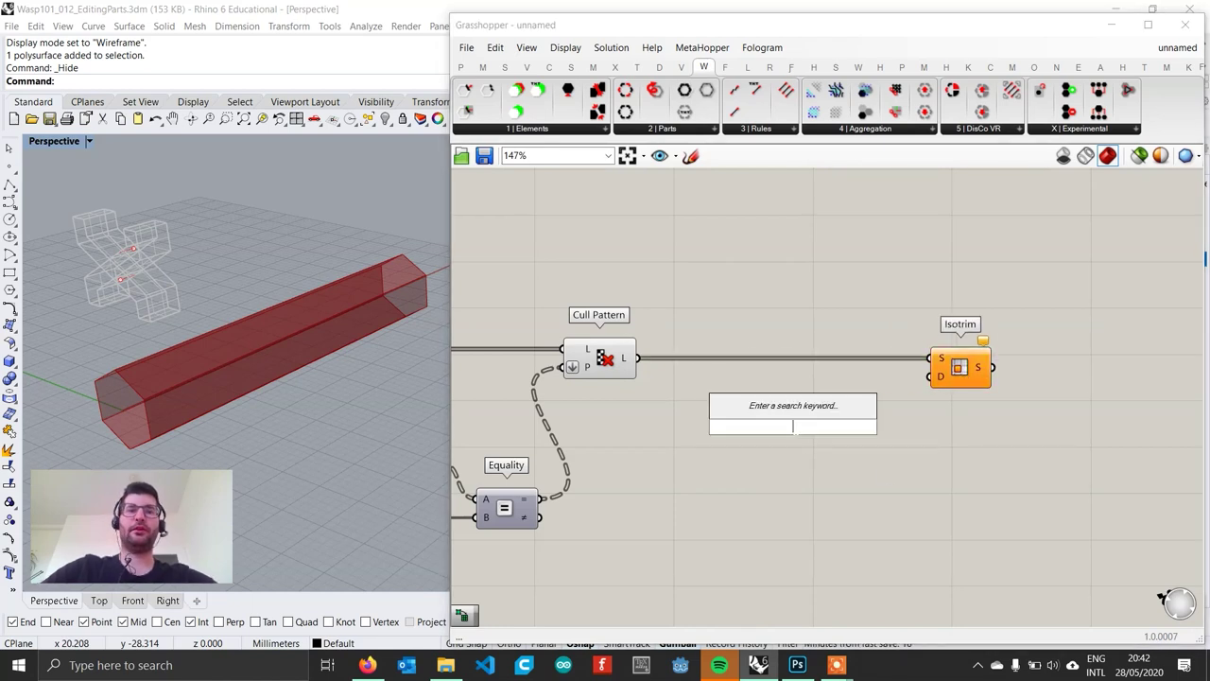
pyautogui.write('divide doma')
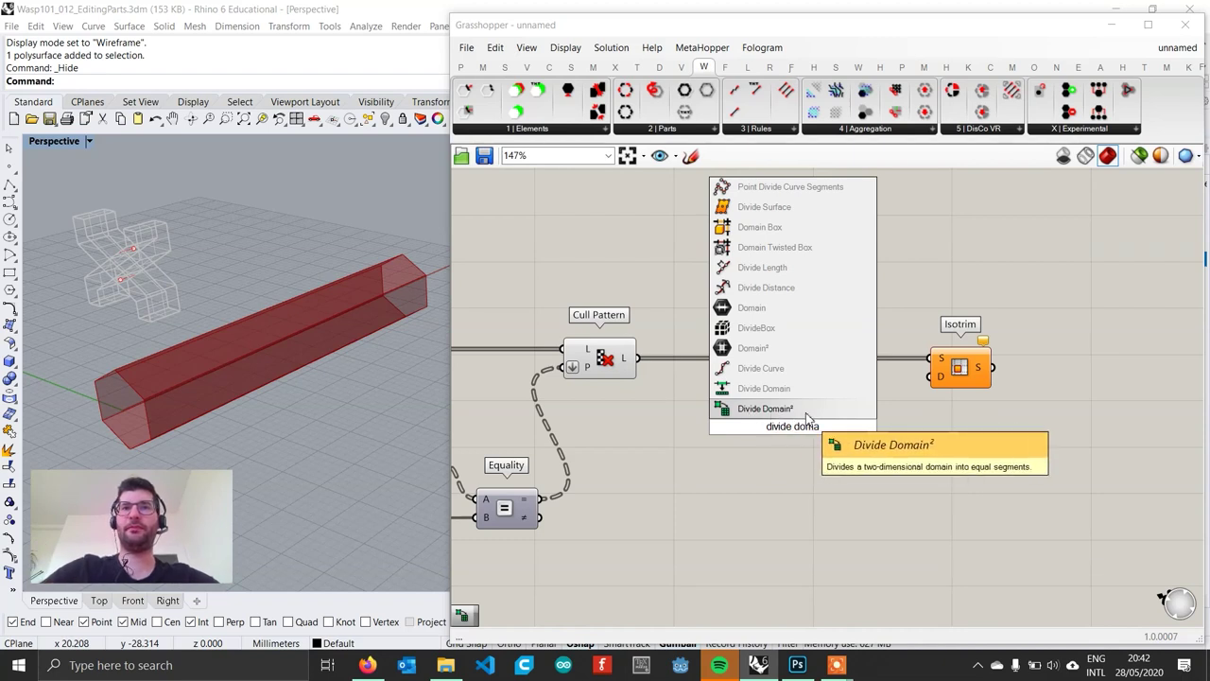
pyautogui.click(799, 413)
pyautogui.moveTo(793, 445); pyautogui.dragTo(800, 450)
pyautogui.click(594, 354)
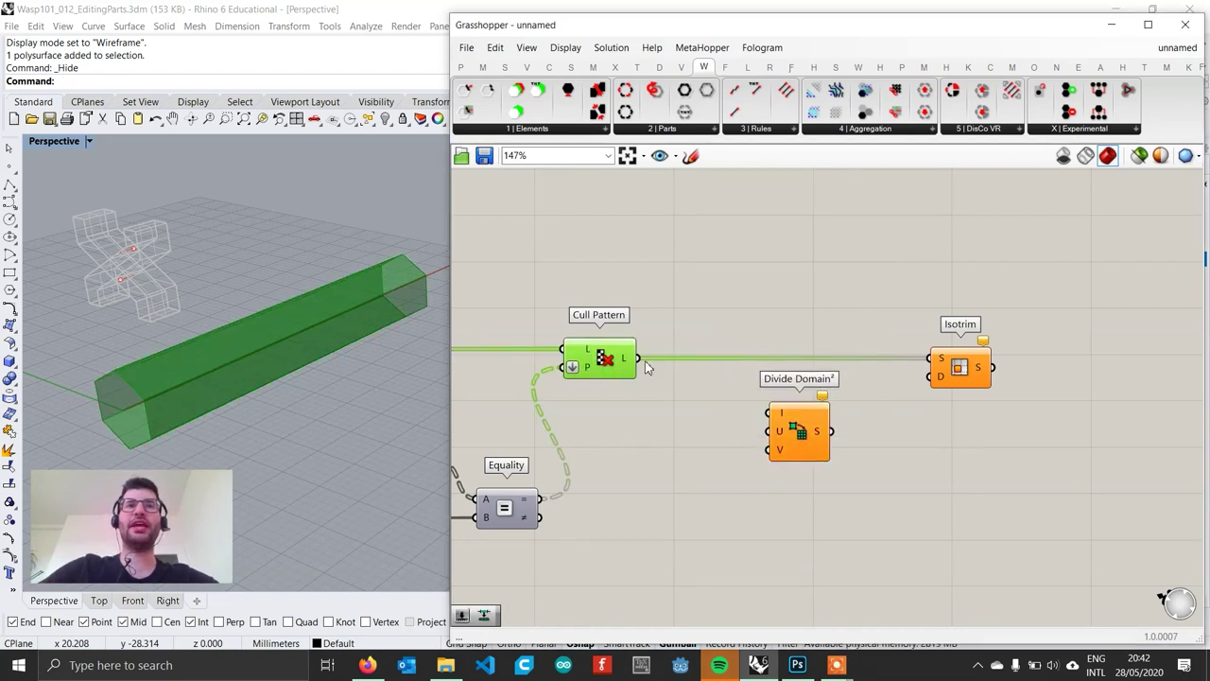
pyautogui.moveTo(714, 384); pyautogui.dragTo(814, 458)
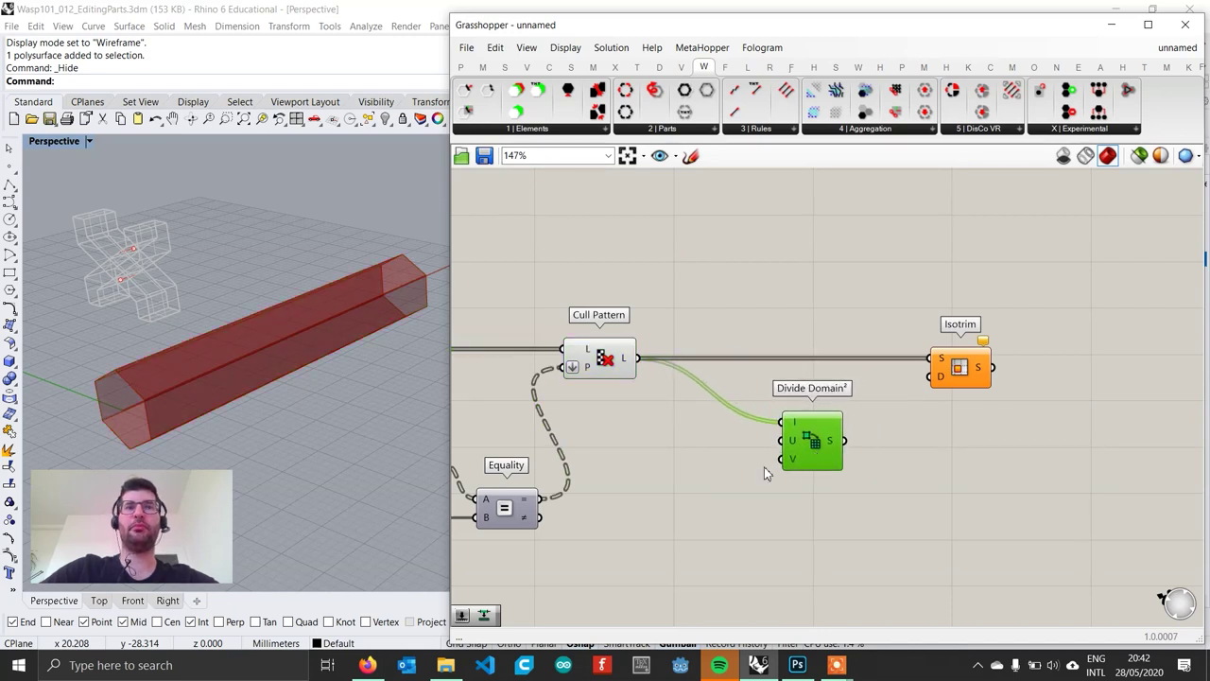
# Step: Create a number slider with the value 1 and connect it to Divide Domain²'s U input
pyautogui.doubleClick(678, 450)
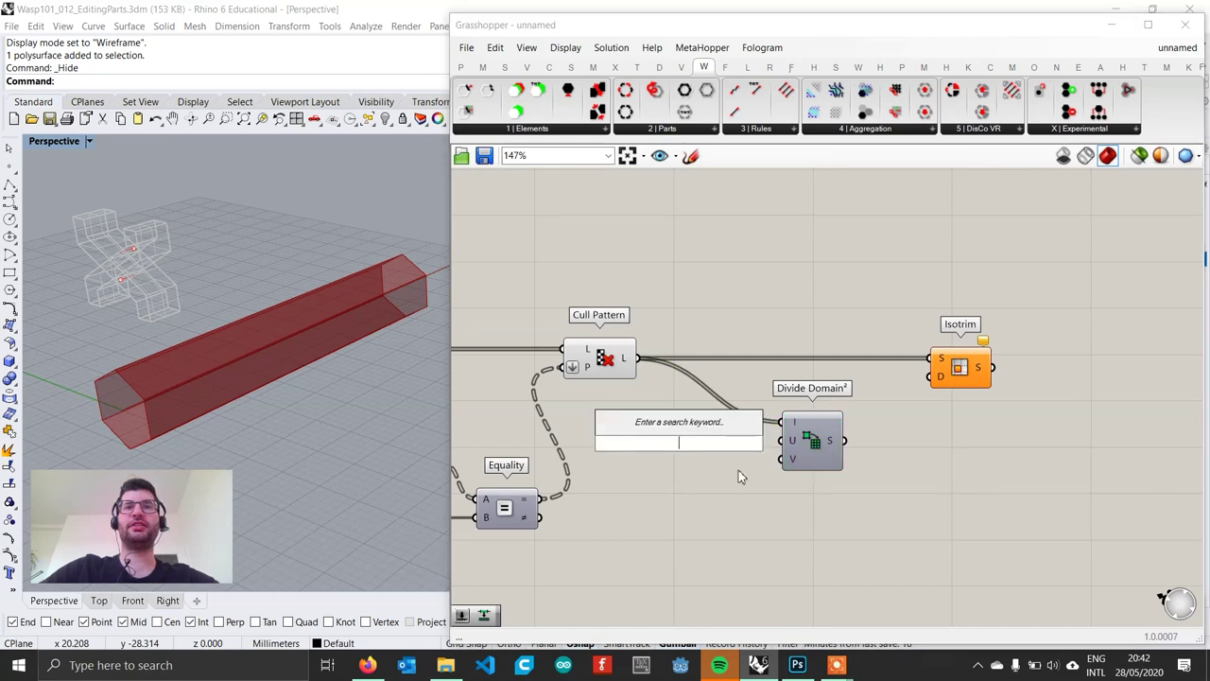
pyautogui.write('1')
pyautogui.press('Return')
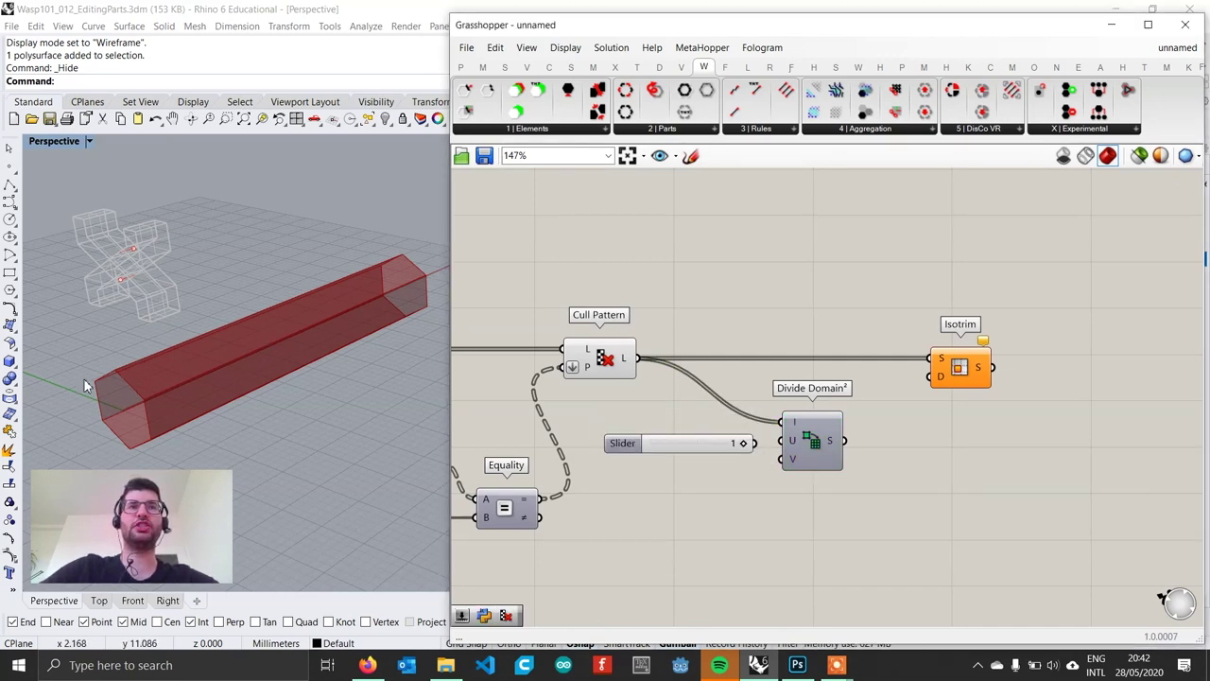
pyautogui.moveTo(754, 443); pyautogui.dragTo(782, 441)
pyautogui.moveTo(687, 448); pyautogui.dragTo(688, 446)
# Step: Create a number slider with the value 5, connect it to Divide Domain²'s V input, and align it below the U Count slider
pyautogui.click(678, 479)
pyautogui.doubleClick(678, 479)
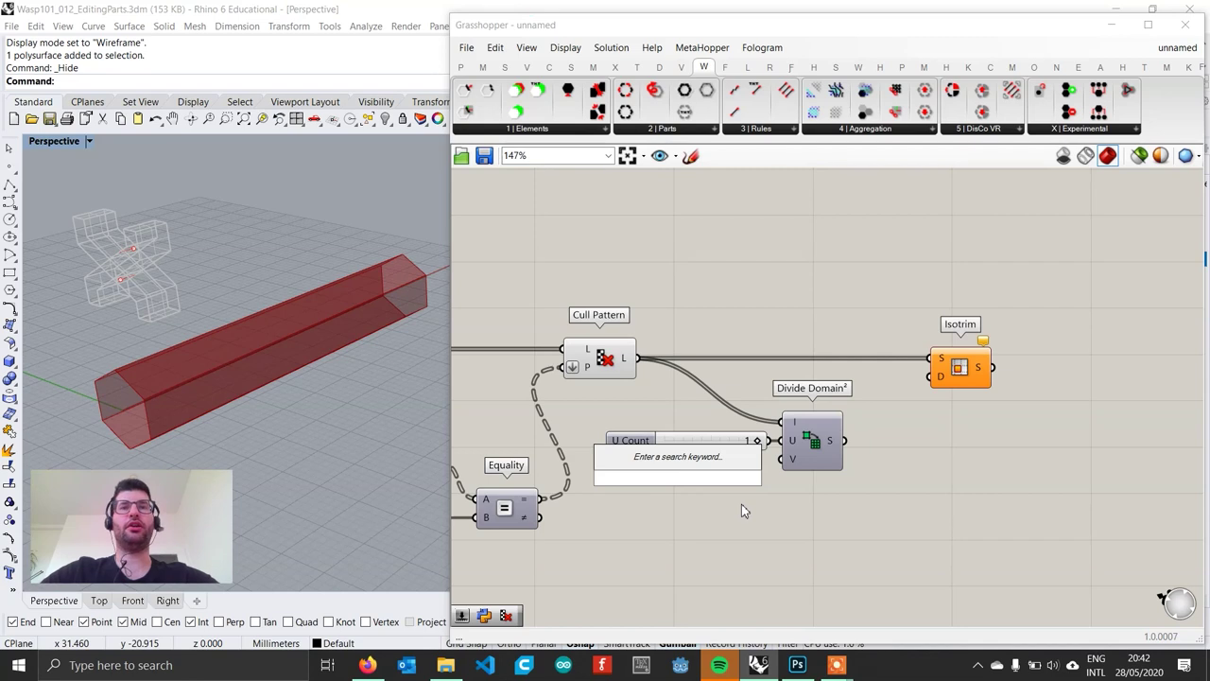
pyautogui.write('5')
pyautogui.press('Return')
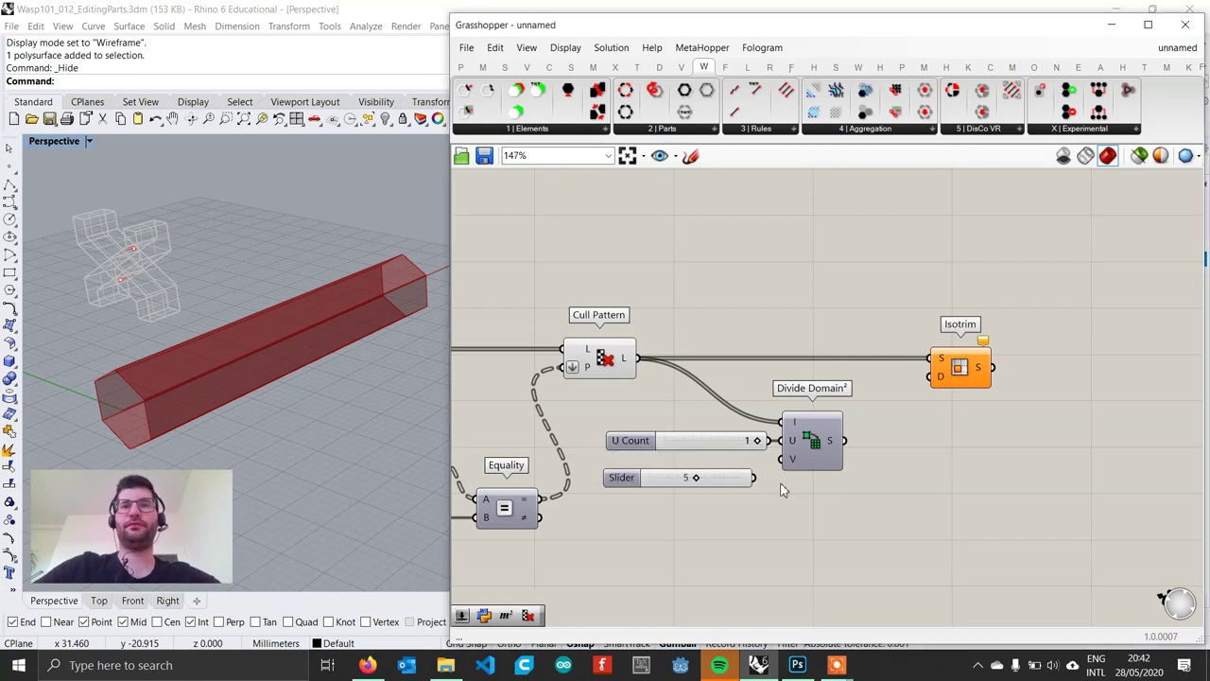
pyautogui.moveTo(773, 481); pyautogui.dragTo(750, 468)
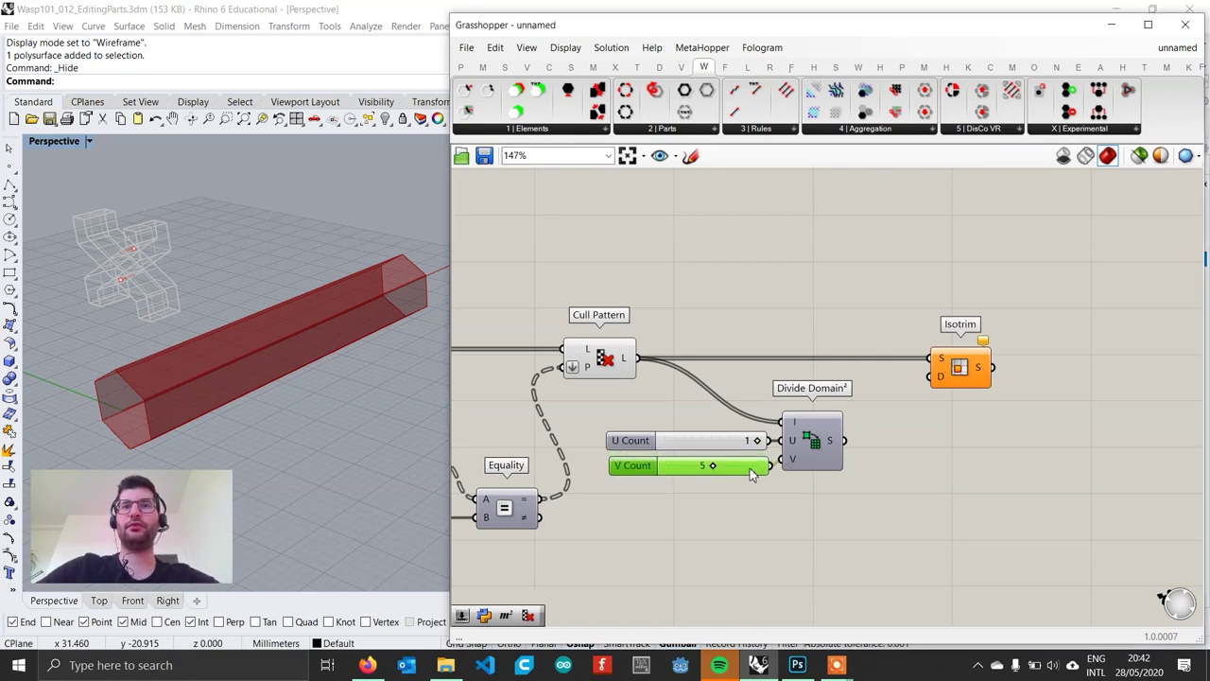
# Step: Connect Divide Domain²'s output to Isotrim's D input and graft Isotrim's S input
pyautogui.moveTo(849, 449); pyautogui.dragTo(933, 377)
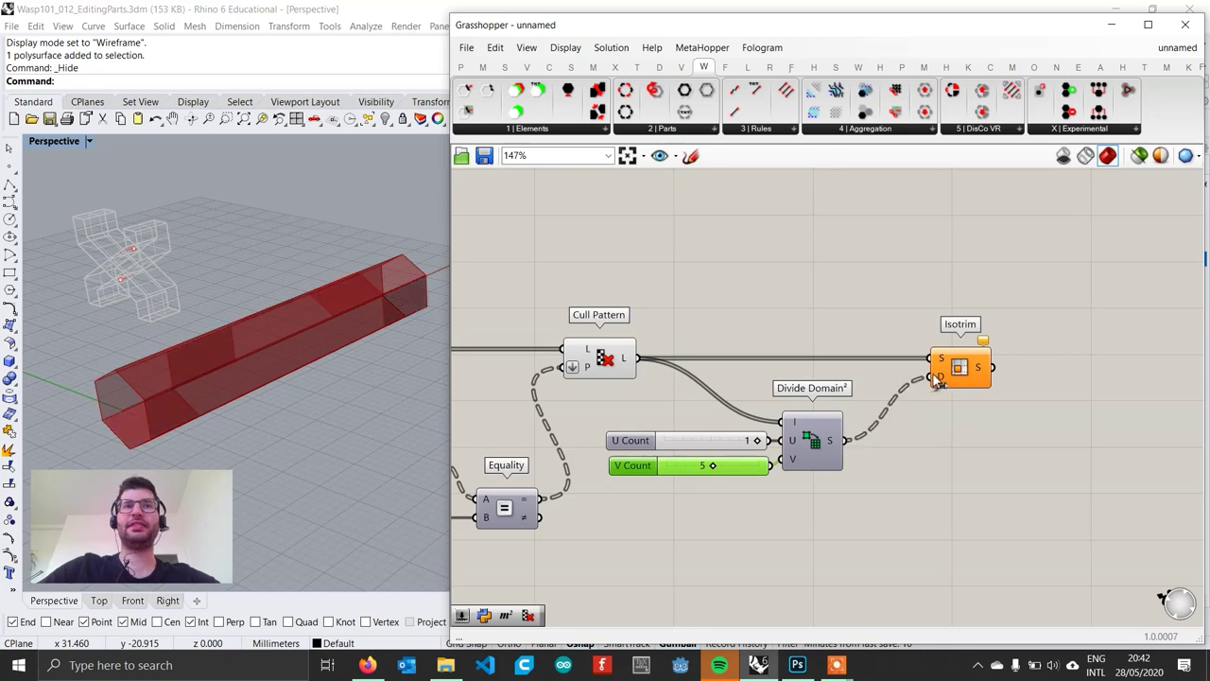
pyautogui.click(960, 369)
pyautogui.moveTo(161, 303); pyautogui.dragTo(357, 409, button='right')
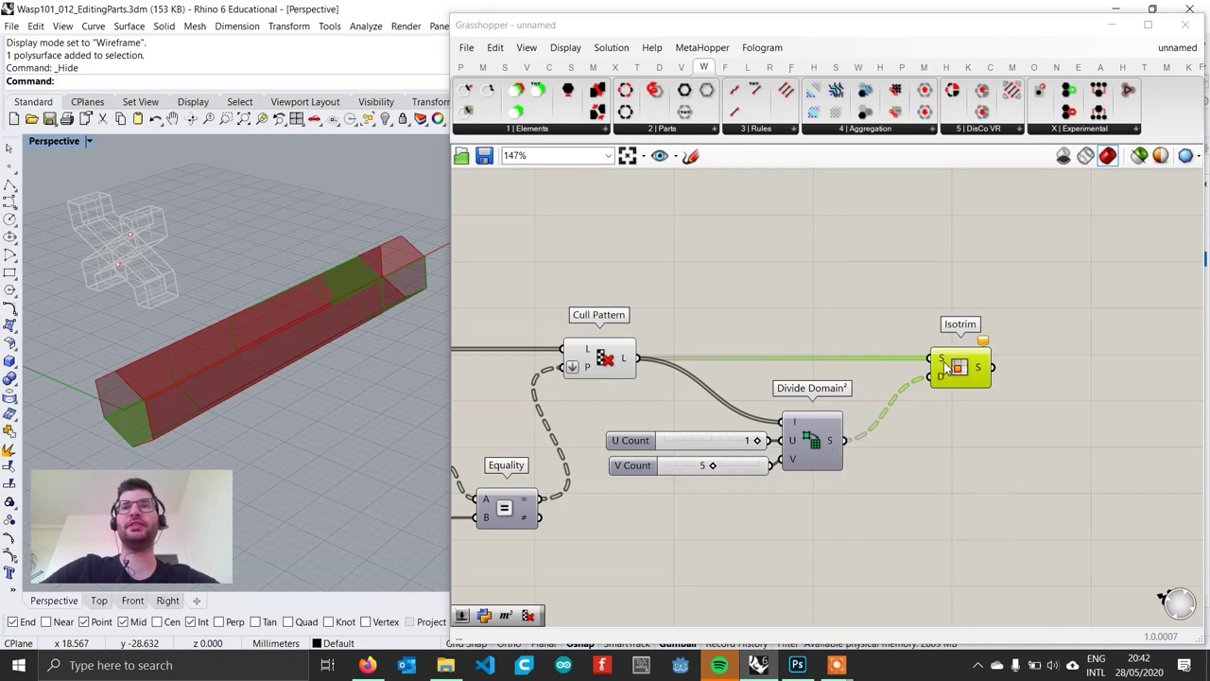
pyautogui.moveTo(945, 365)
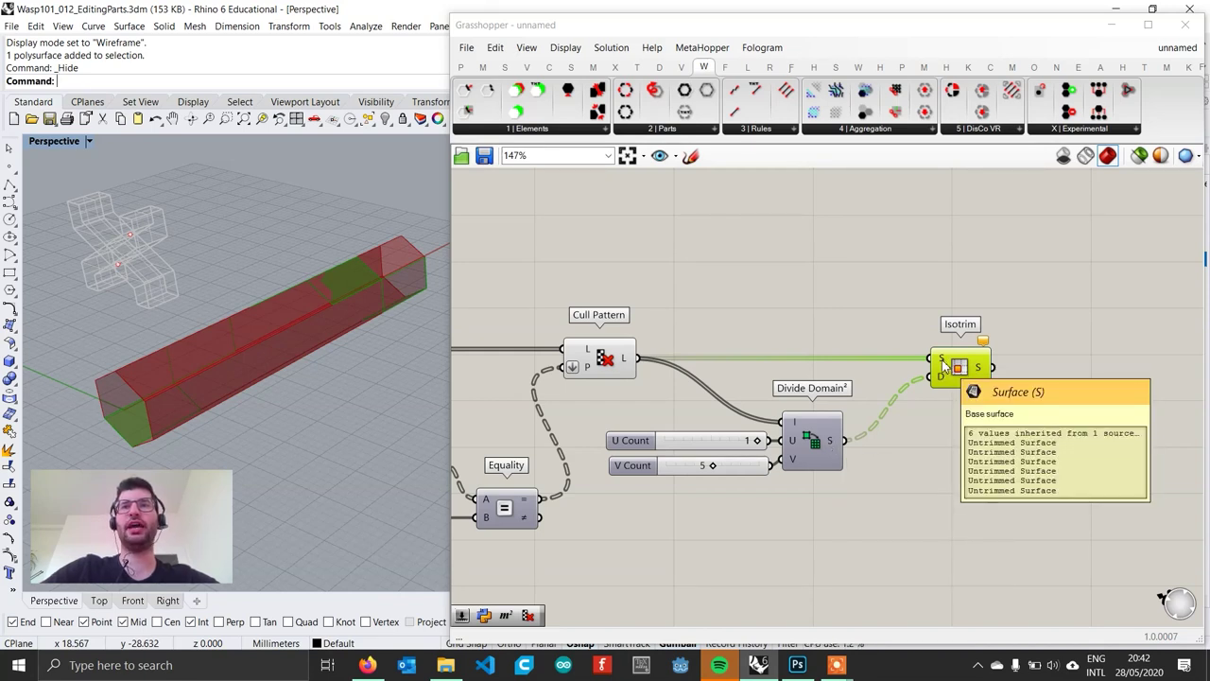
pyautogui.rightClick(943, 359)
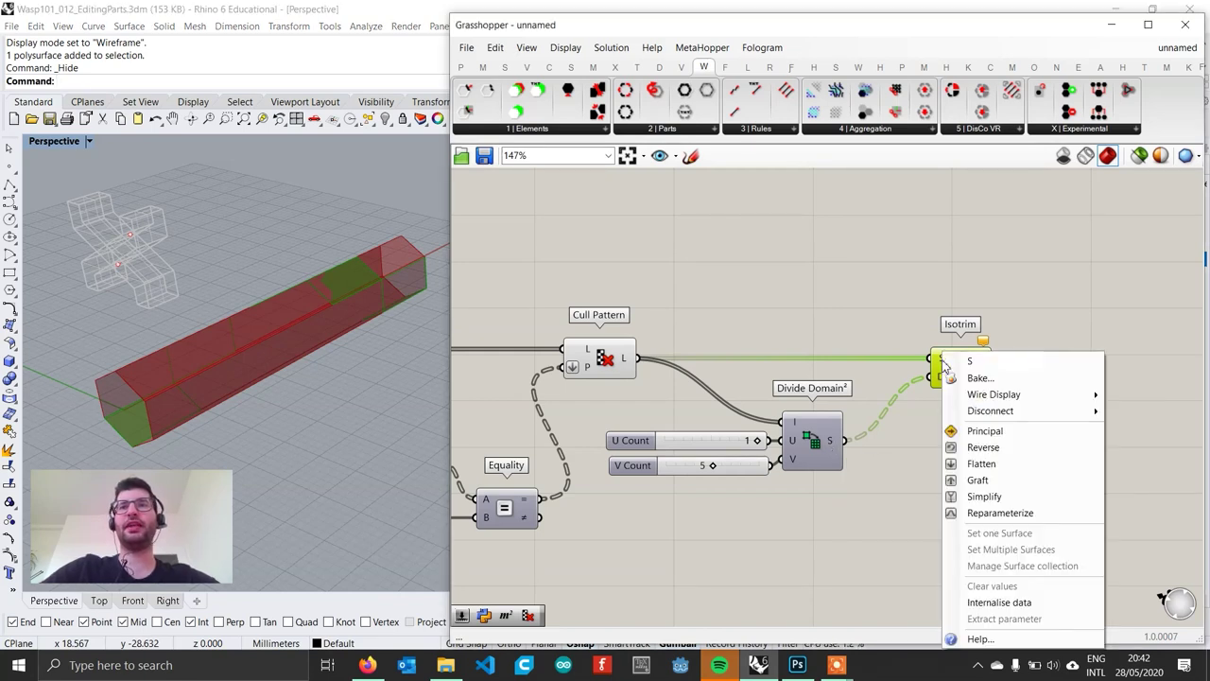
pyautogui.click(980, 481)
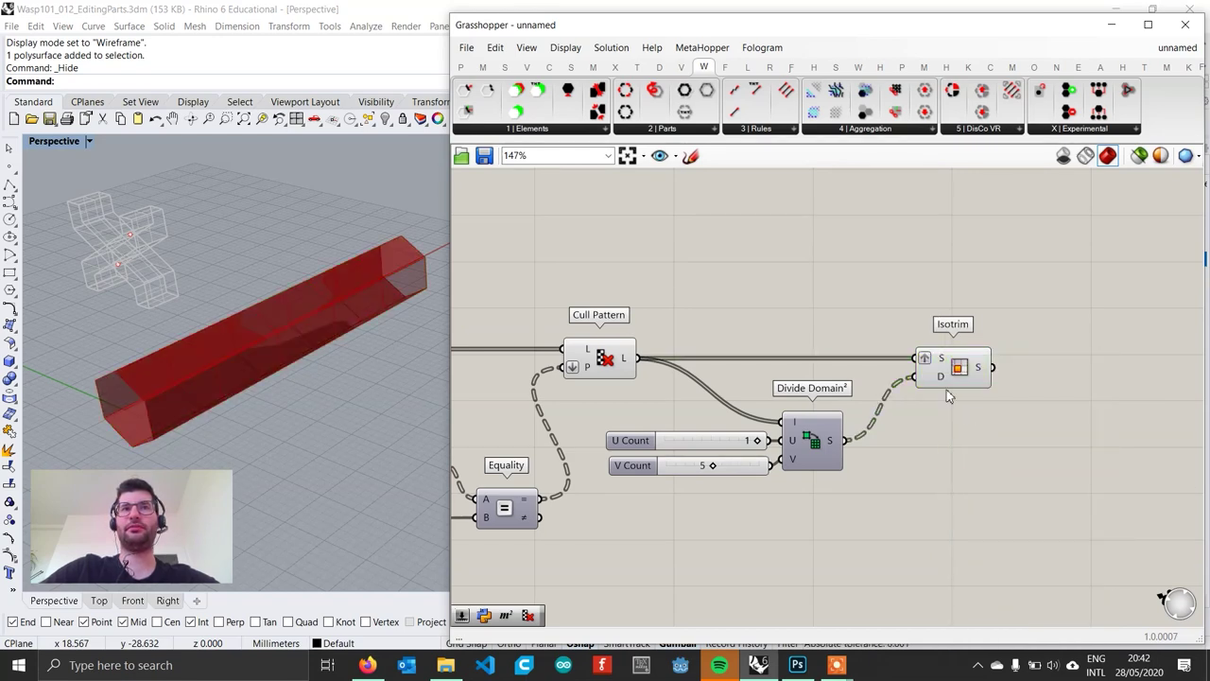
# Step: Examine Isotrim's face subdivision on the beam and the data structure of its surface output
pyautogui.click(948, 378)
pyautogui.moveTo(322, 312); pyautogui.dragTo(341, 328, button='right')
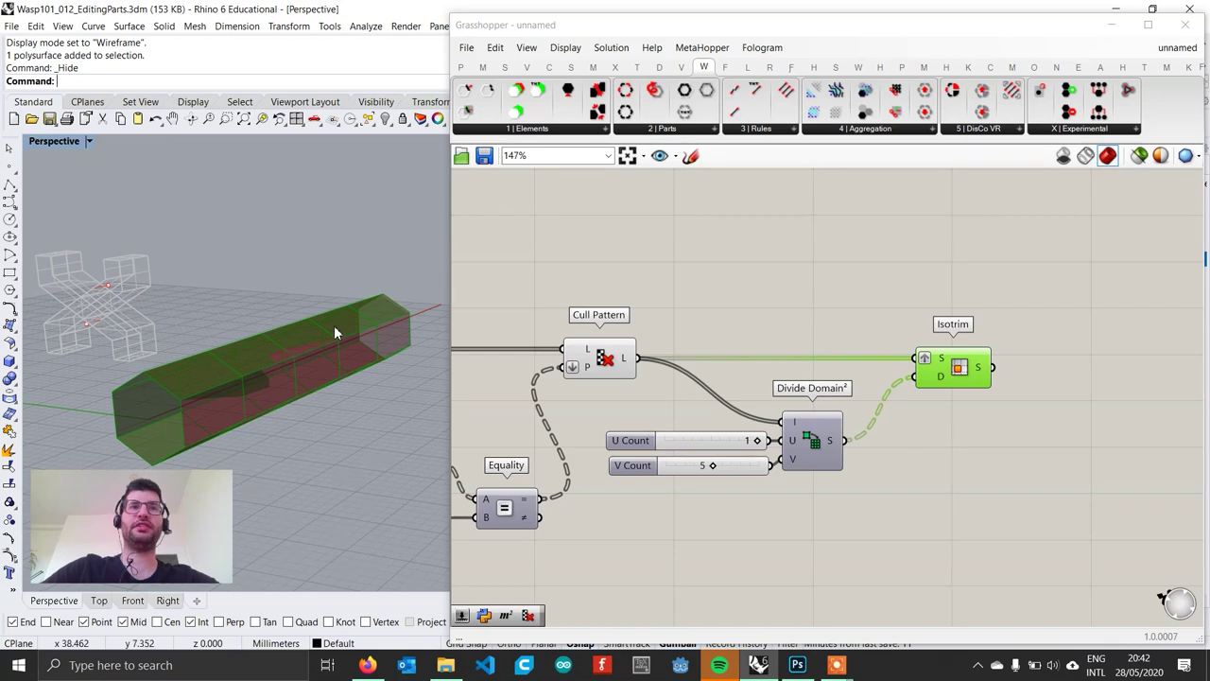
pyautogui.moveTo(719, 471)
pyautogui.mouseDown()
pyautogui.moveTo(688, 471)
pyautogui.moveTo(719, 473)
pyautogui.mouseUp()
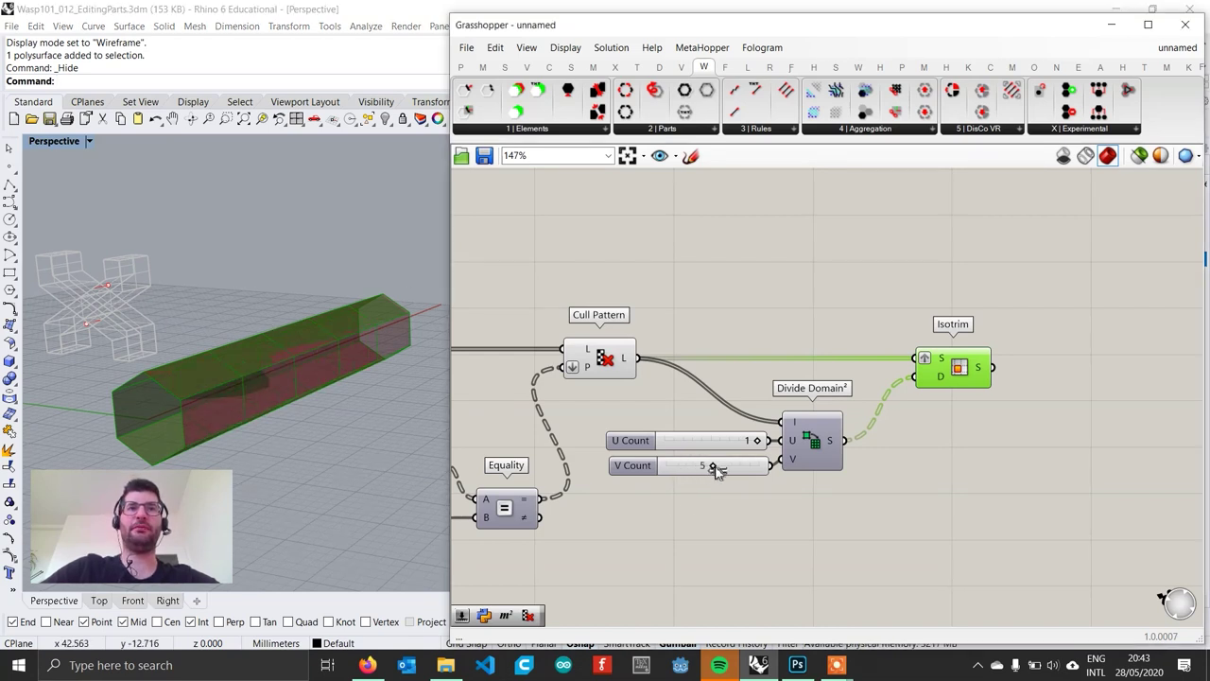
pyautogui.click(1041, 448)
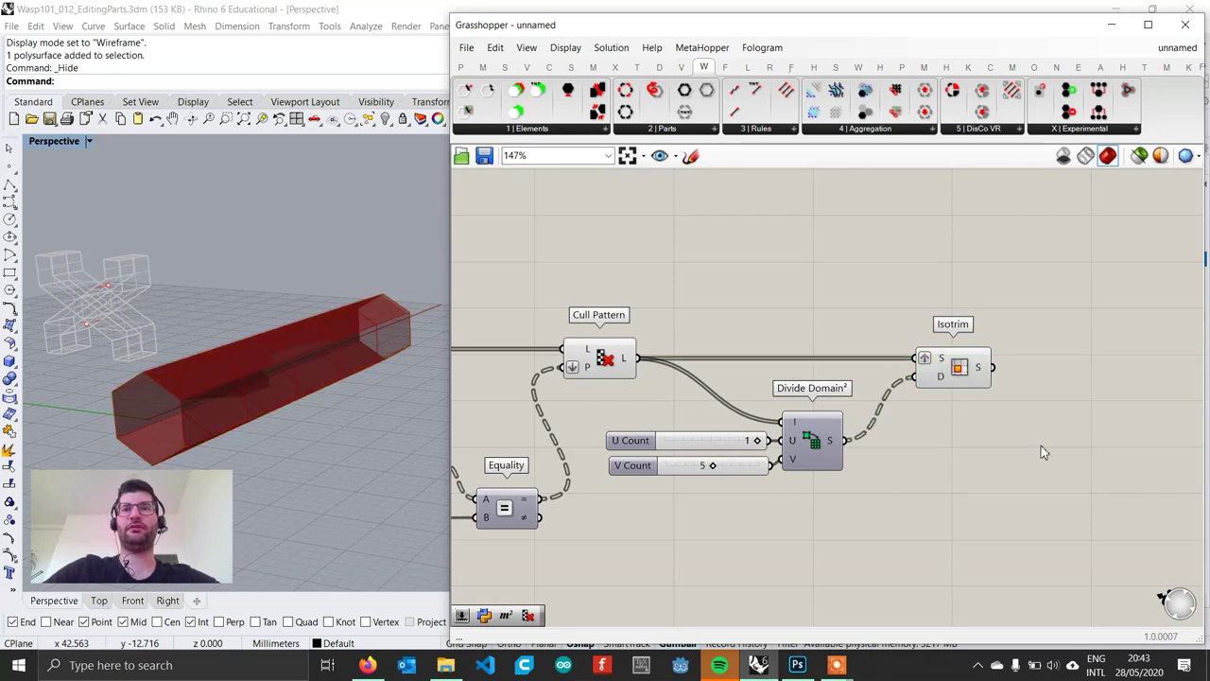
pyautogui.moveTo(1040, 448); pyautogui.dragTo(810, 441, button='right')
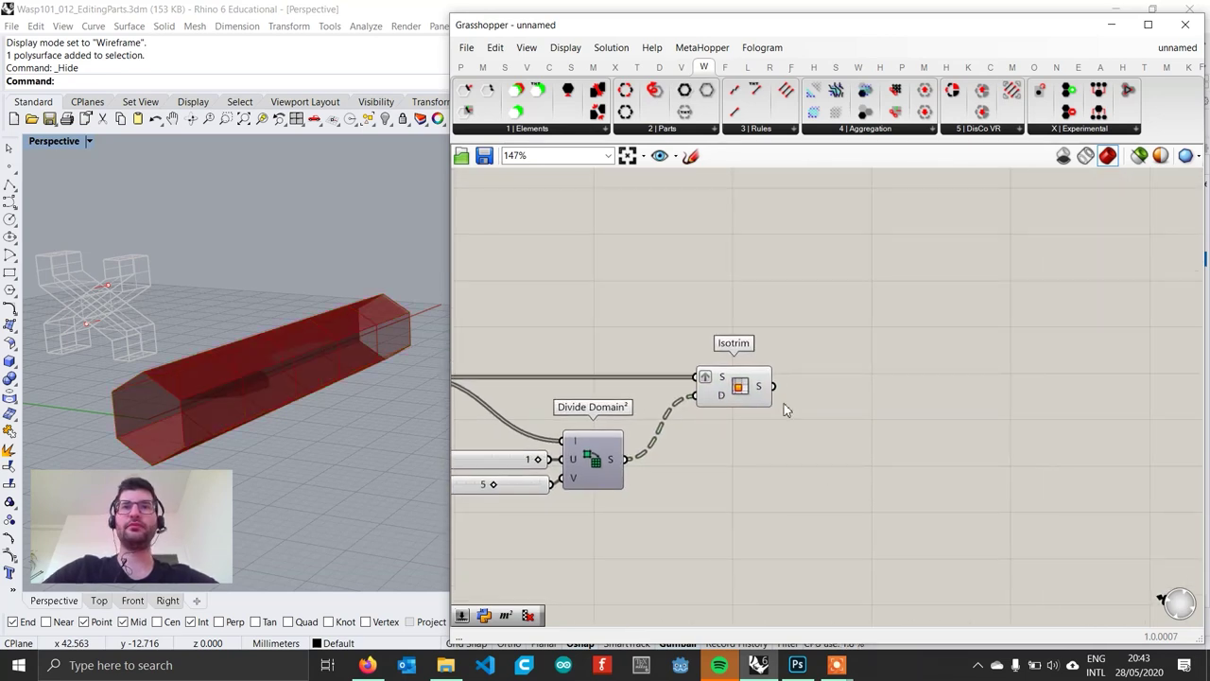
pyautogui.moveTo(784, 403); pyautogui.dragTo(682, 412, button='right')
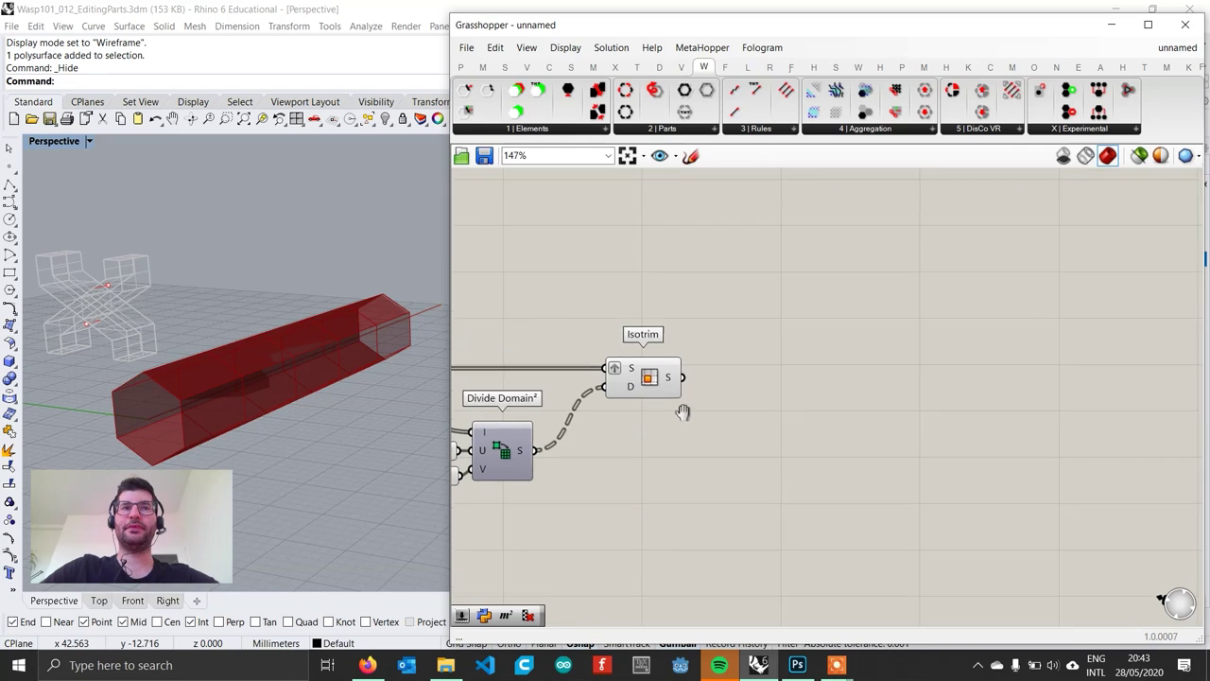
pyautogui.scroll(1, 690, 420)
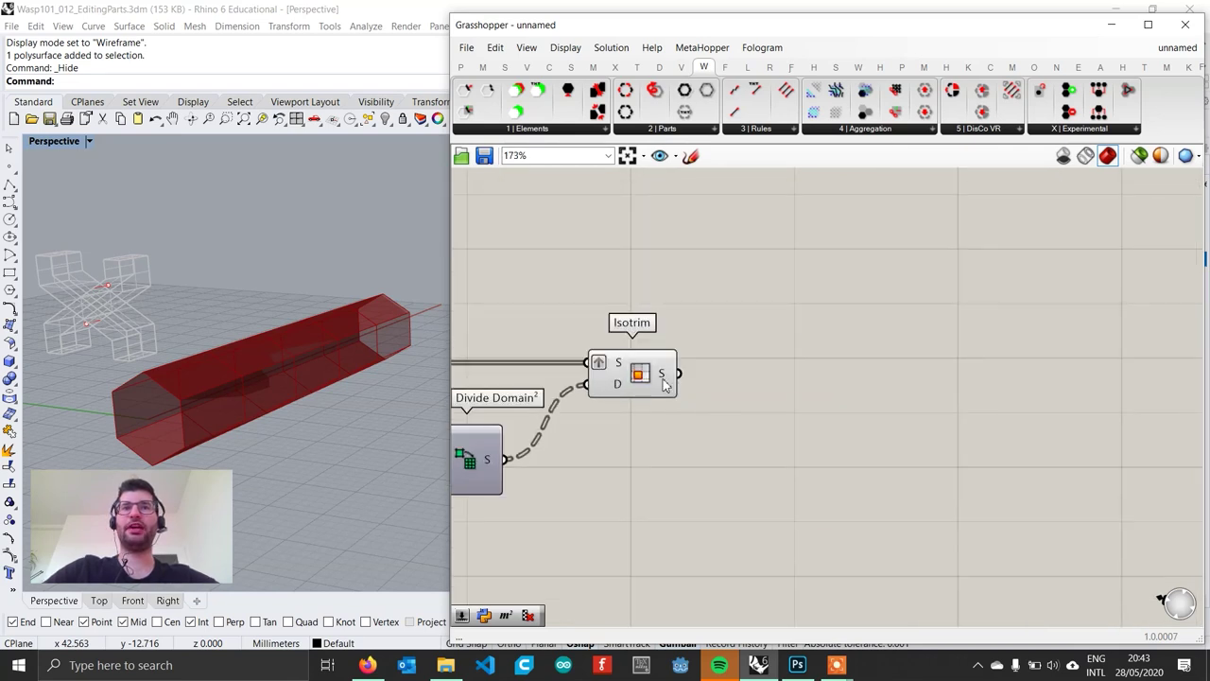
pyautogui.moveTo(666, 379)
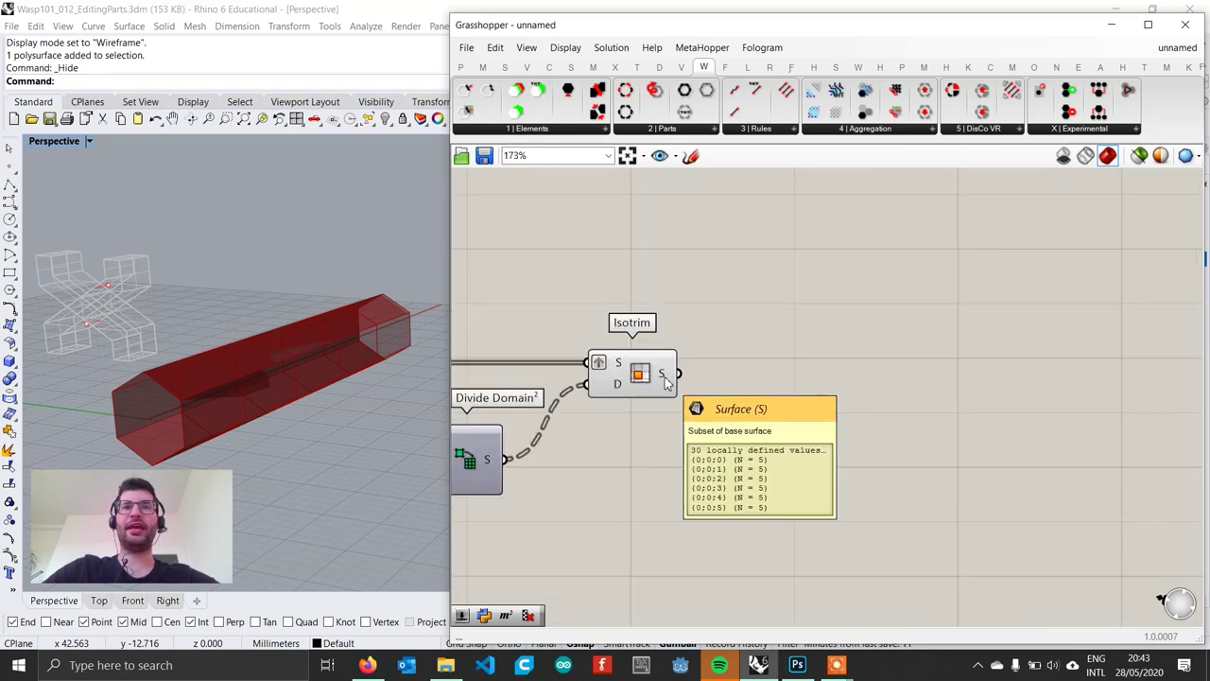
# Step: Add an Area component, connect Isotrim's S output to its G input, and align it beside Isotrim
pyautogui.doubleClick(799, 422)
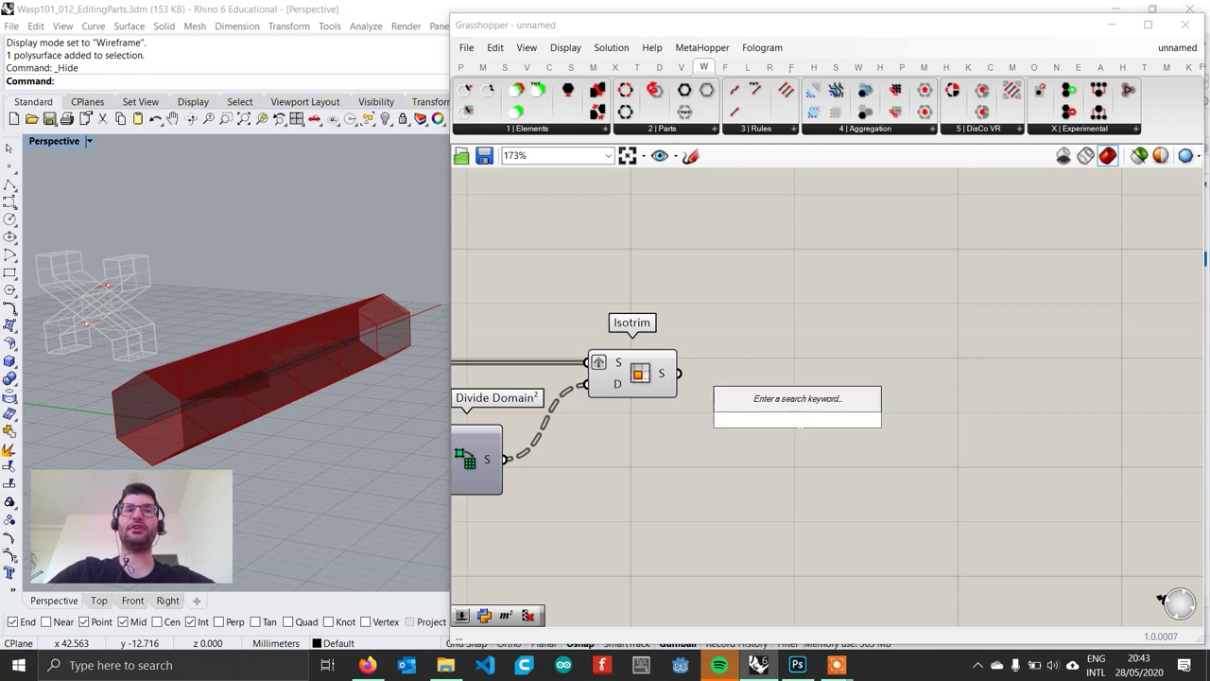
pyautogui.write('area')
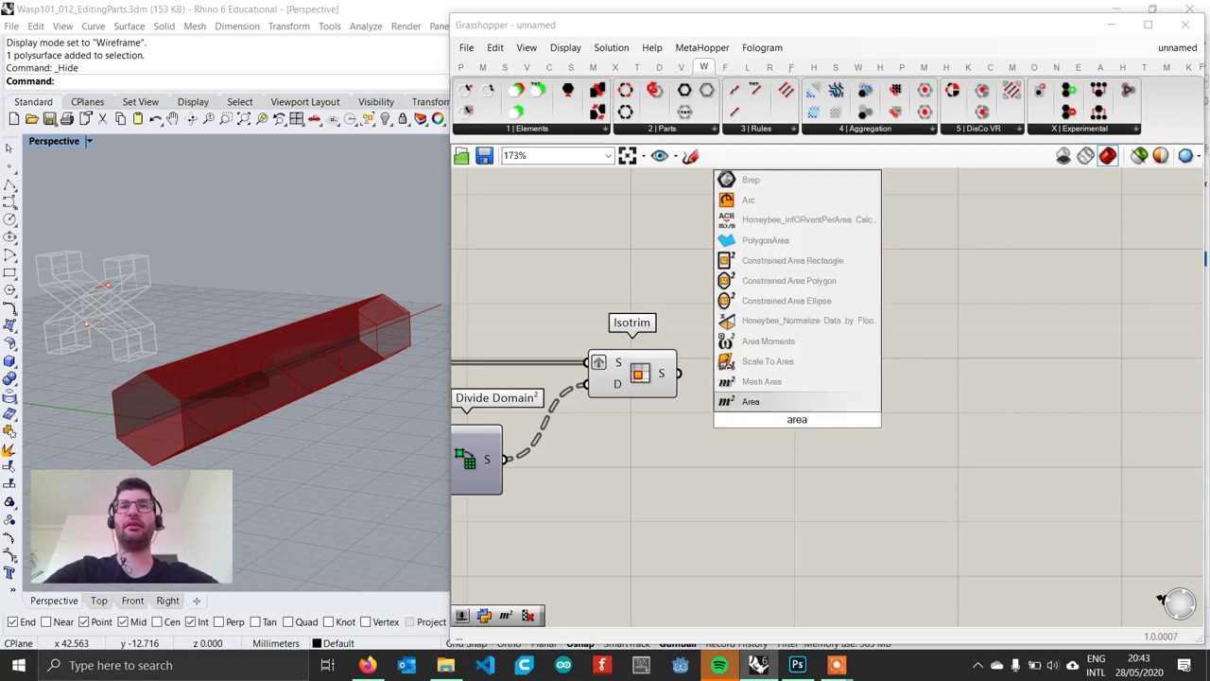
pyautogui.press('Return')
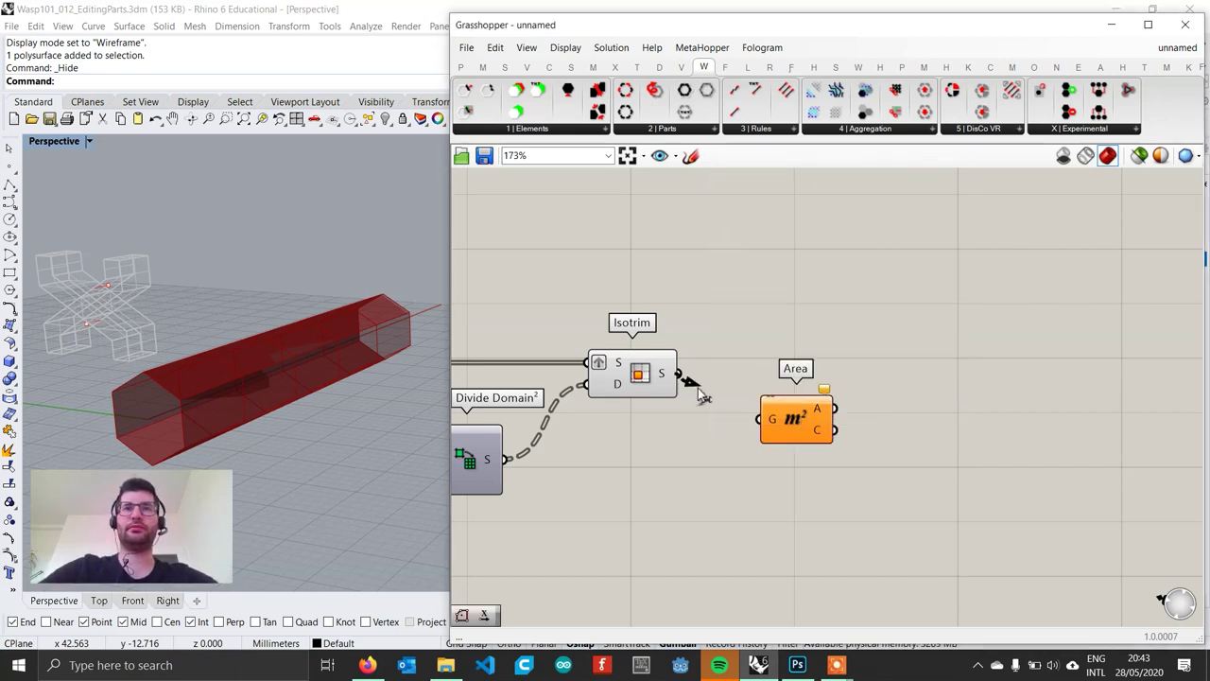
pyautogui.moveTo(698, 388); pyautogui.dragTo(805, 399)
pyautogui.moveTo(364, 382); pyautogui.dragTo(269, 402, button='right')
pyautogui.moveTo(808, 413); pyautogui.dragTo(794, 383)
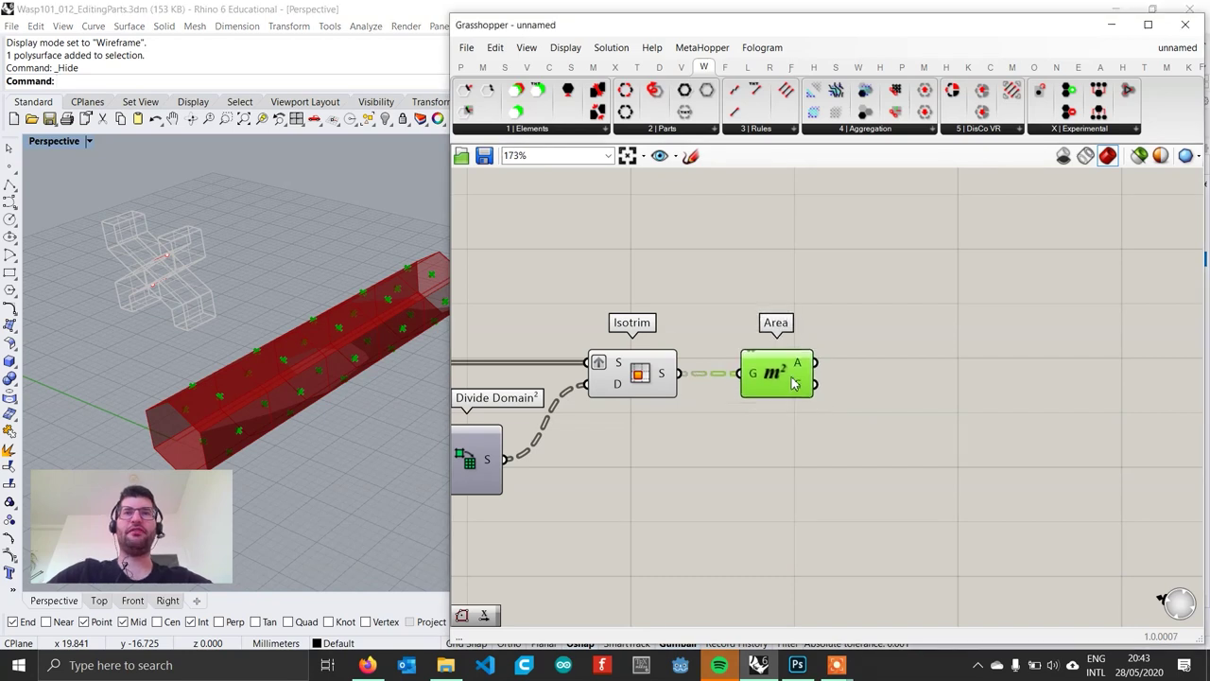
# Step: Add a Wasp_Connection From Direction component beyond Area, leaving space between the two for further components
pyautogui.click(560, 128)
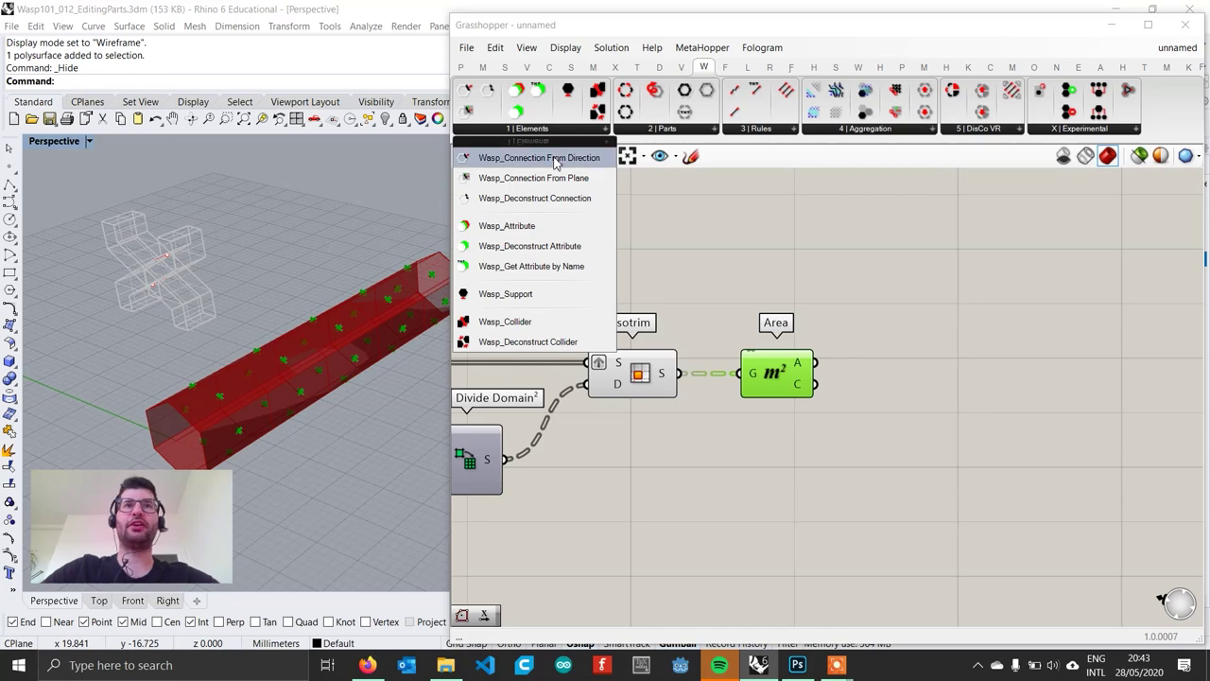
pyautogui.click(556, 160)
pyautogui.click(1017, 384)
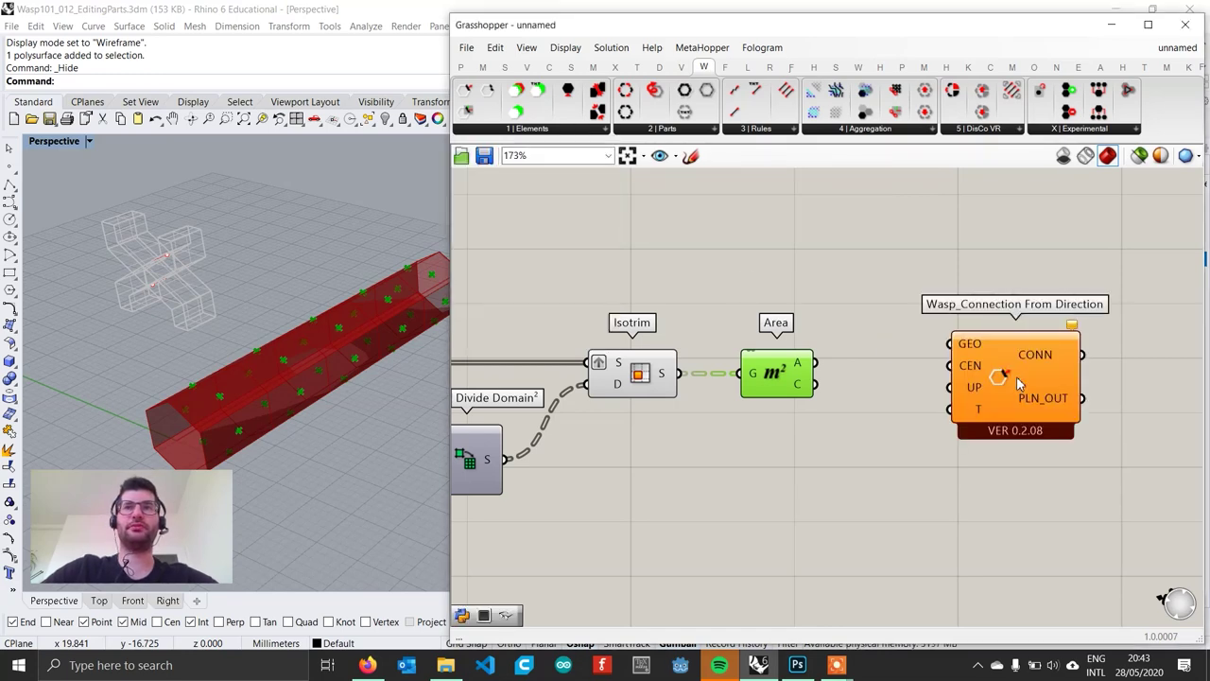
pyautogui.moveTo(1017, 383); pyautogui.dragTo(780, 366, button='right')
pyautogui.scroll(-1, 779, 365)
pyautogui.moveTo(779, 365); pyautogui.dragTo(818, 366)
pyautogui.moveTo(786, 367); pyautogui.dragTo(903, 388, button='right')
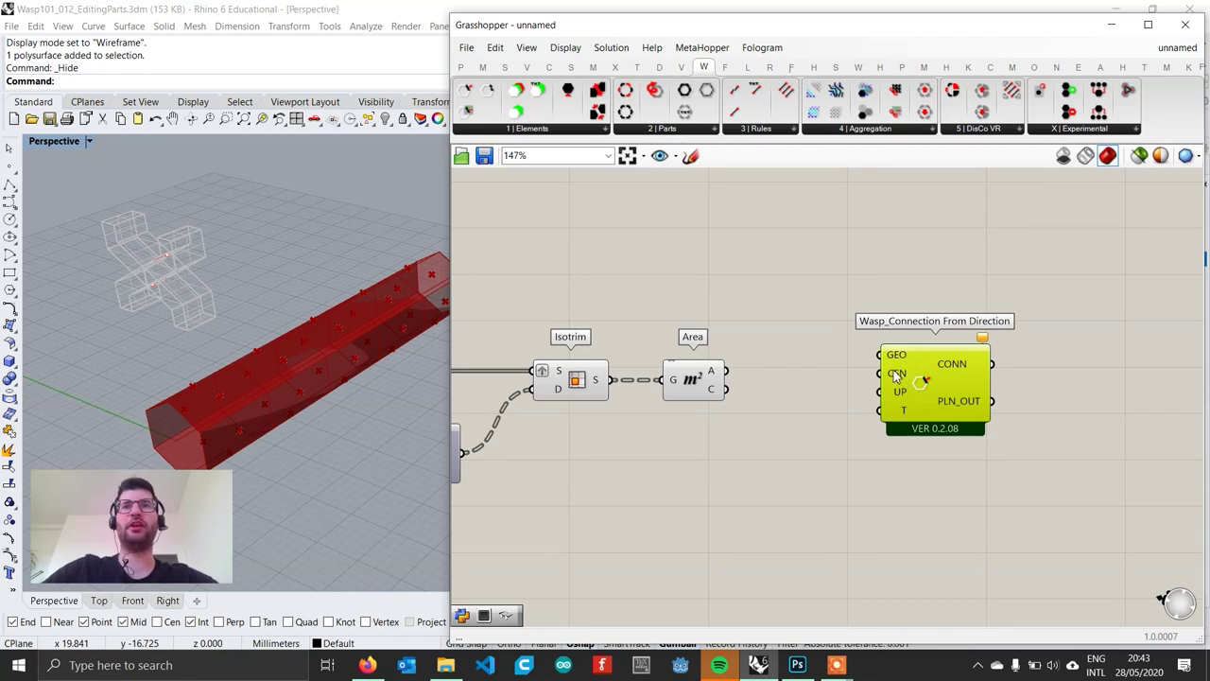
pyautogui.click(709, 386)
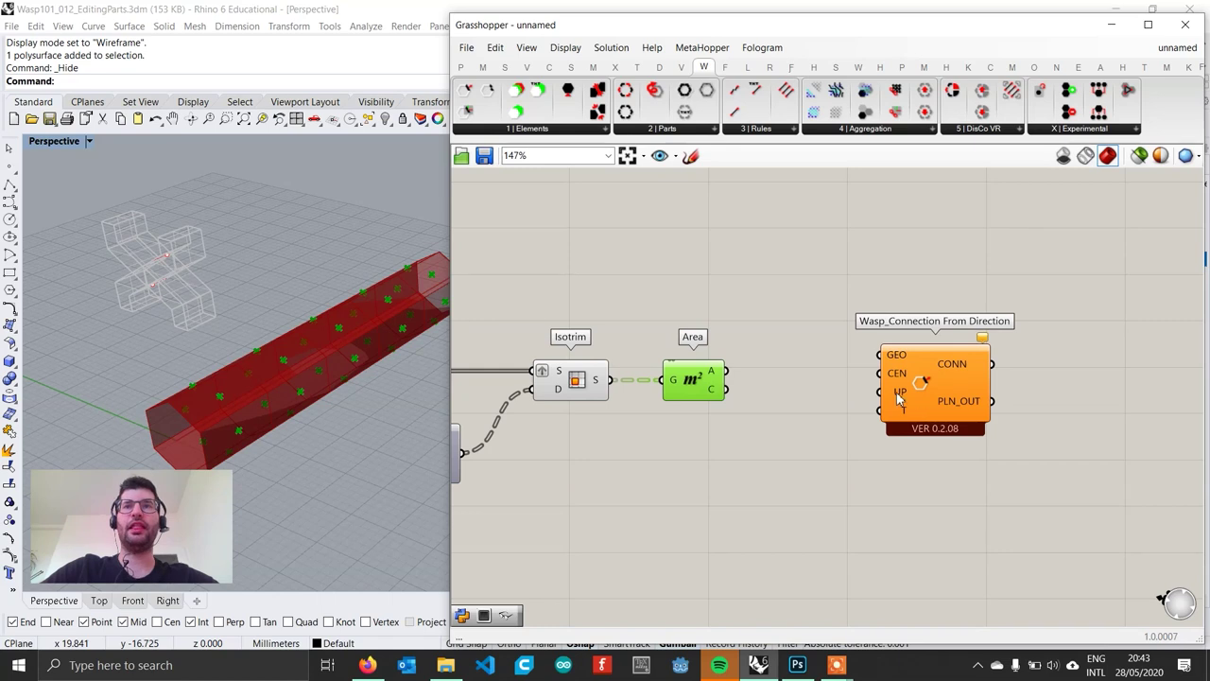
pyautogui.moveTo(897, 392); pyautogui.dragTo(949, 391)
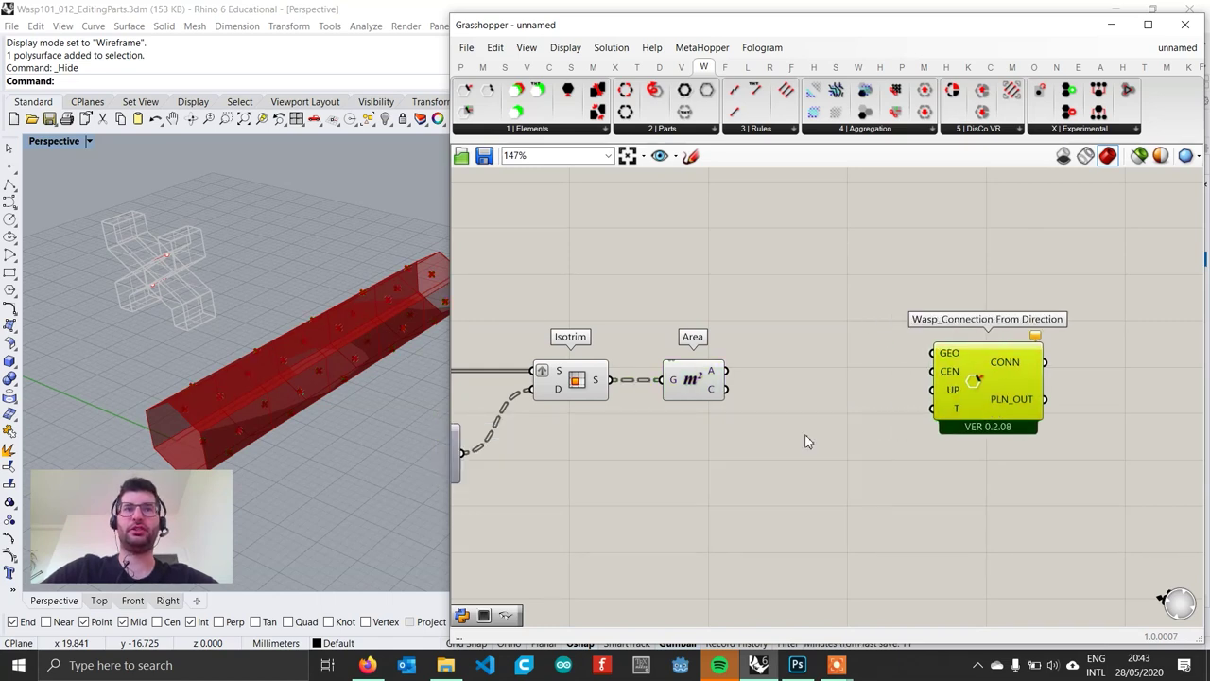
# Step: Add a Line SDL component between Area and Wasp_Connection From Direction and connect Area's C output to its S input
pyautogui.moveTo(292, 454); pyautogui.dragTo(288, 357, button='right')
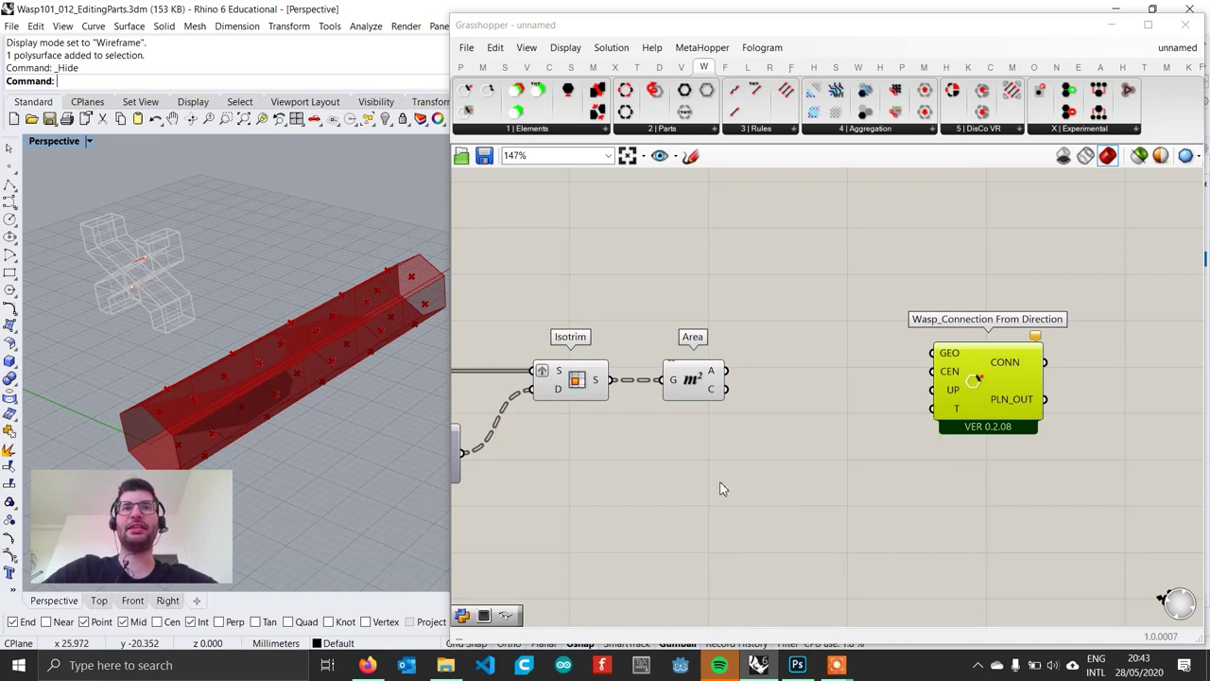
pyautogui.doubleClick(761, 444)
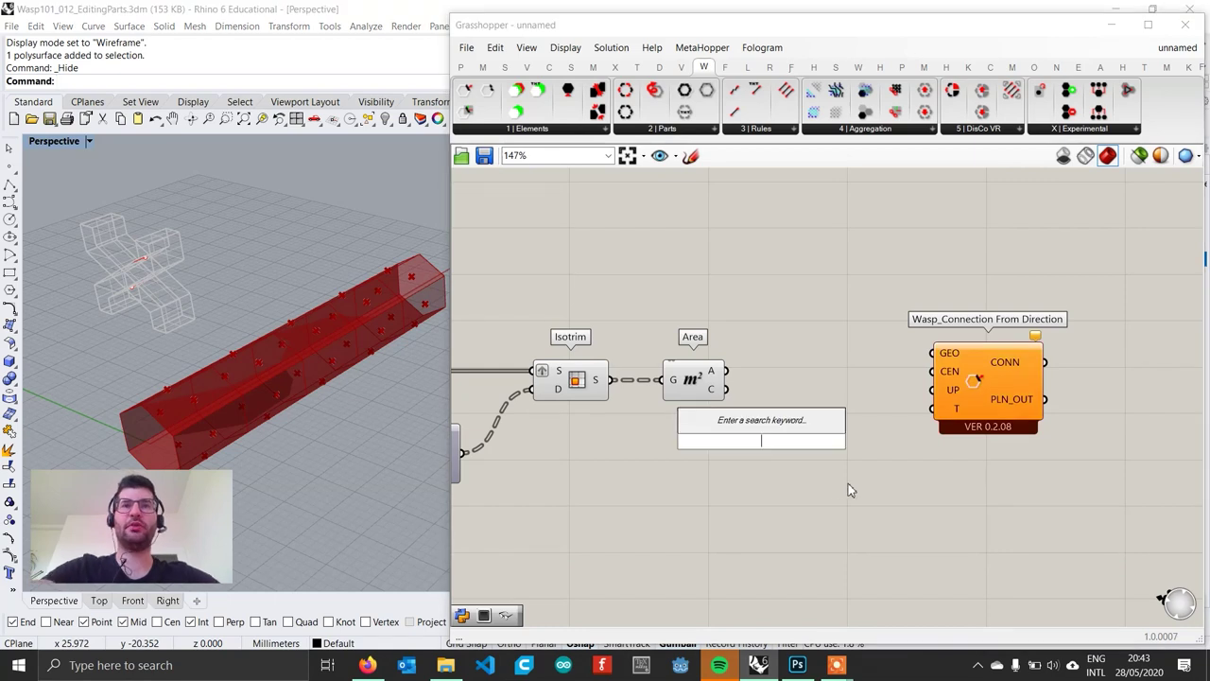
pyautogui.write('l')
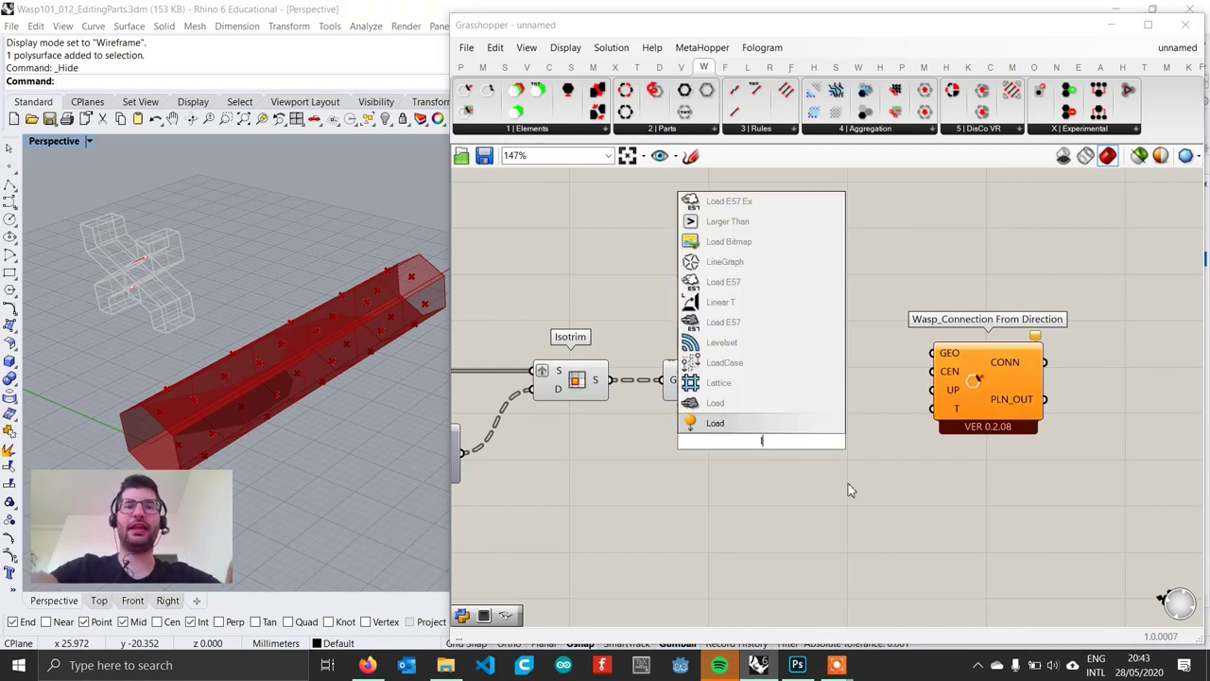
pyautogui.write('ine sdl')
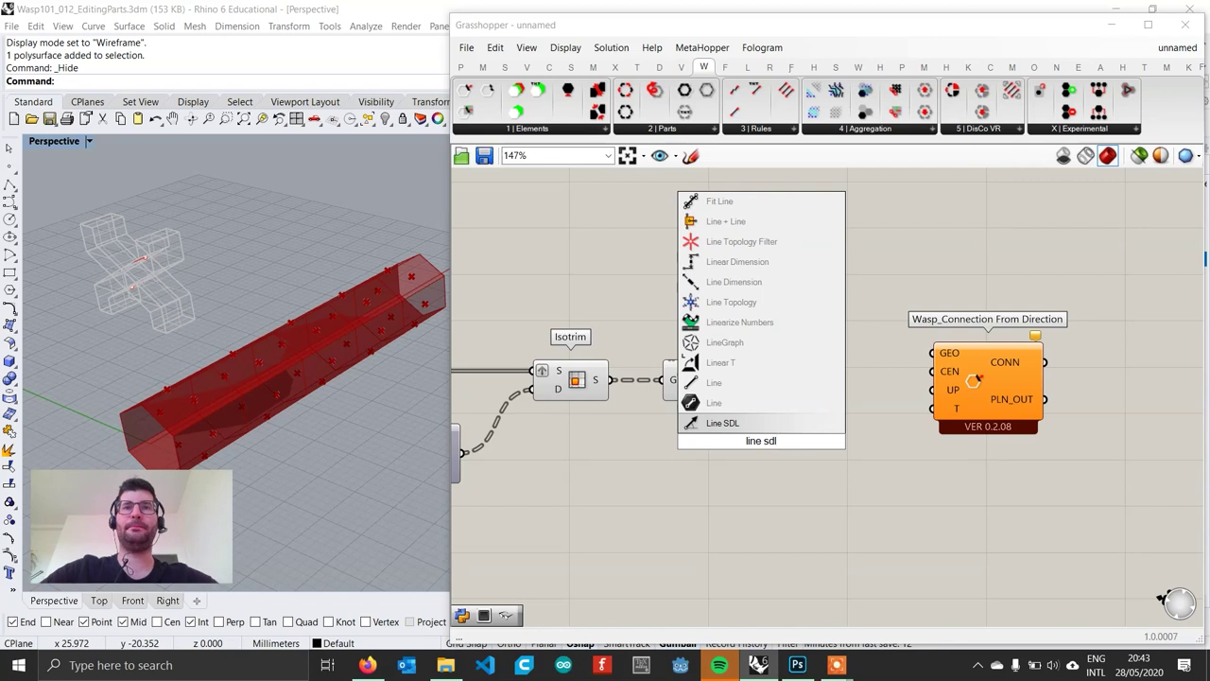
pyautogui.press('Return')
pyautogui.moveTo(761, 444); pyautogui.dragTo(813, 440)
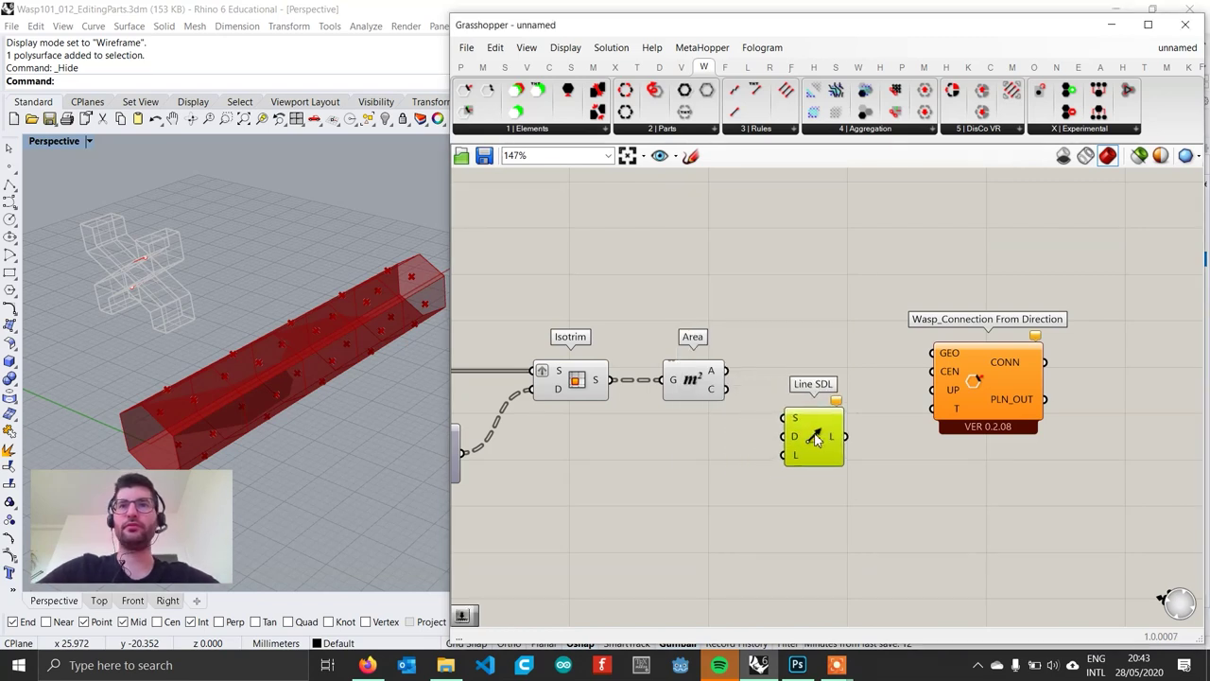
pyautogui.moveTo(735, 391); pyautogui.dragTo(821, 432)
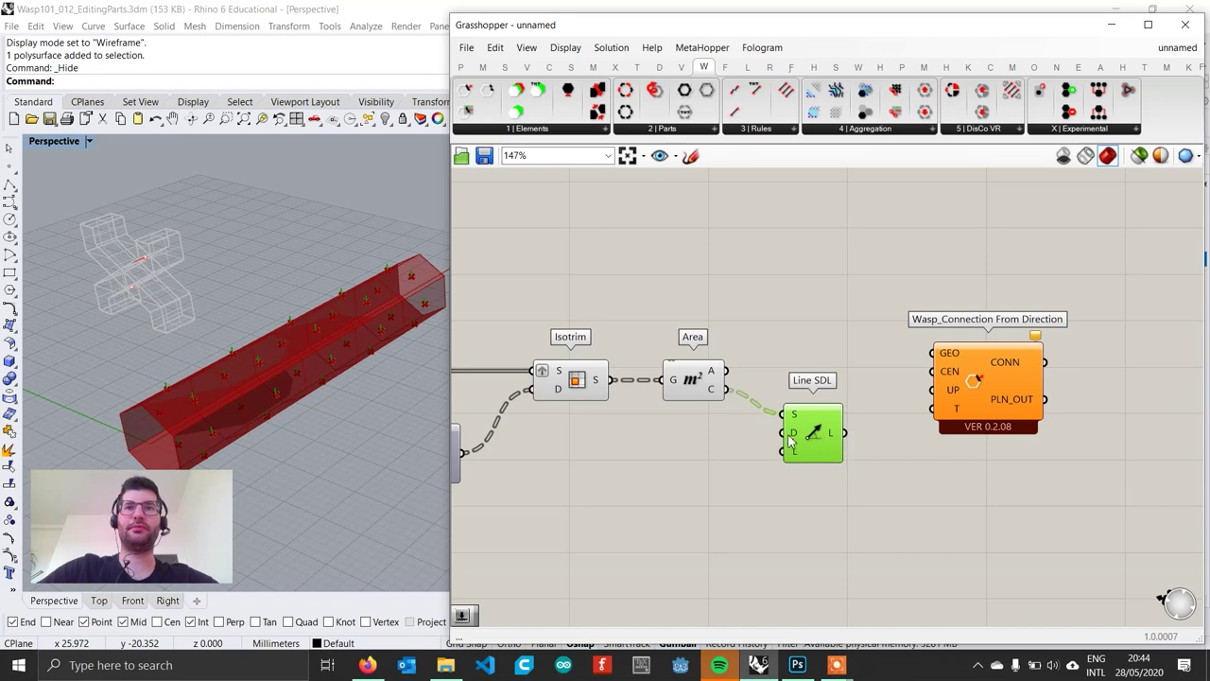
# Step: Add a Unit X vector below Area and connect its output to Line SDL's D input
pyautogui.doubleClick(713, 434)
pyautogui.write('z')
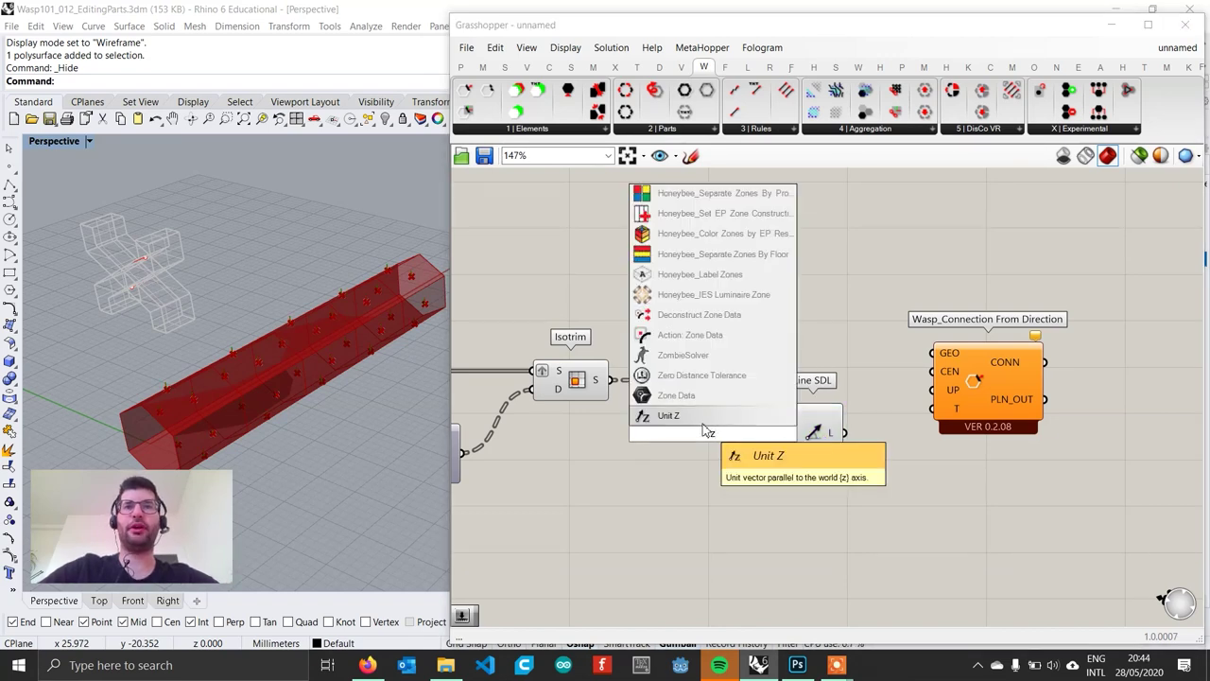
pyautogui.press('BackSpace')
pyautogui.write('x')
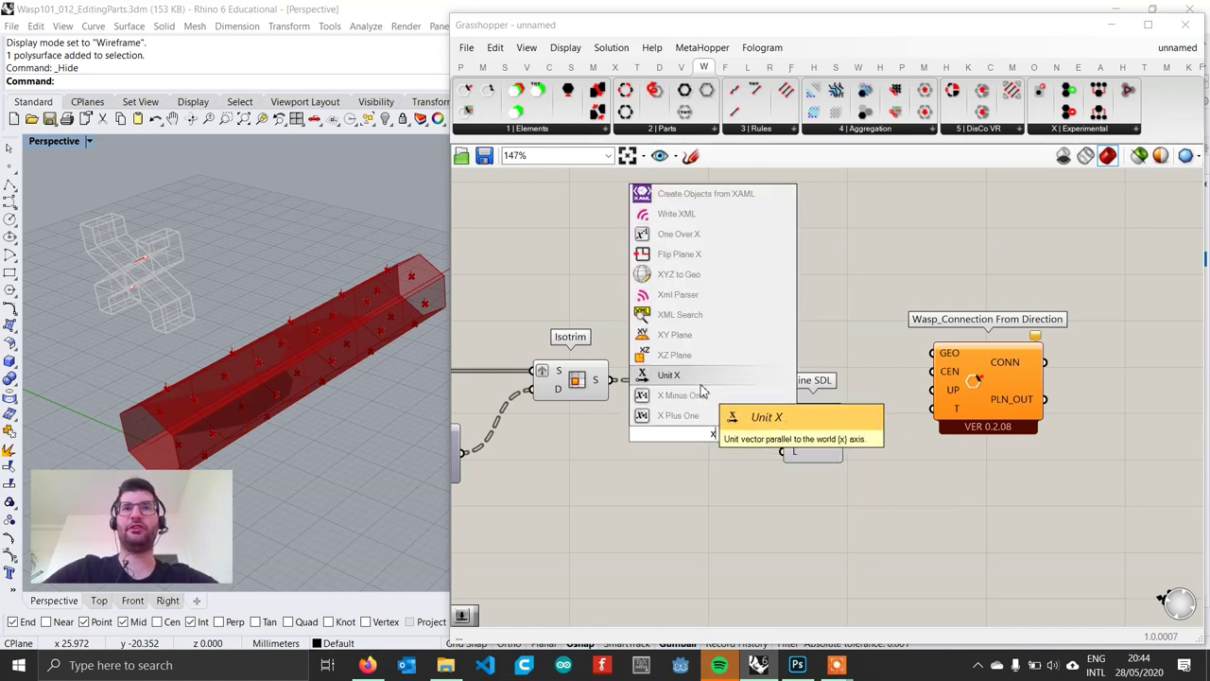
pyautogui.click(704, 378)
pyautogui.moveTo(728, 436); pyautogui.dragTo(714, 434)
# Step: Create a number slider with the value 5, connect it to Line SDL's L input, and check the lines on the beam
pyautogui.click(694, 462)
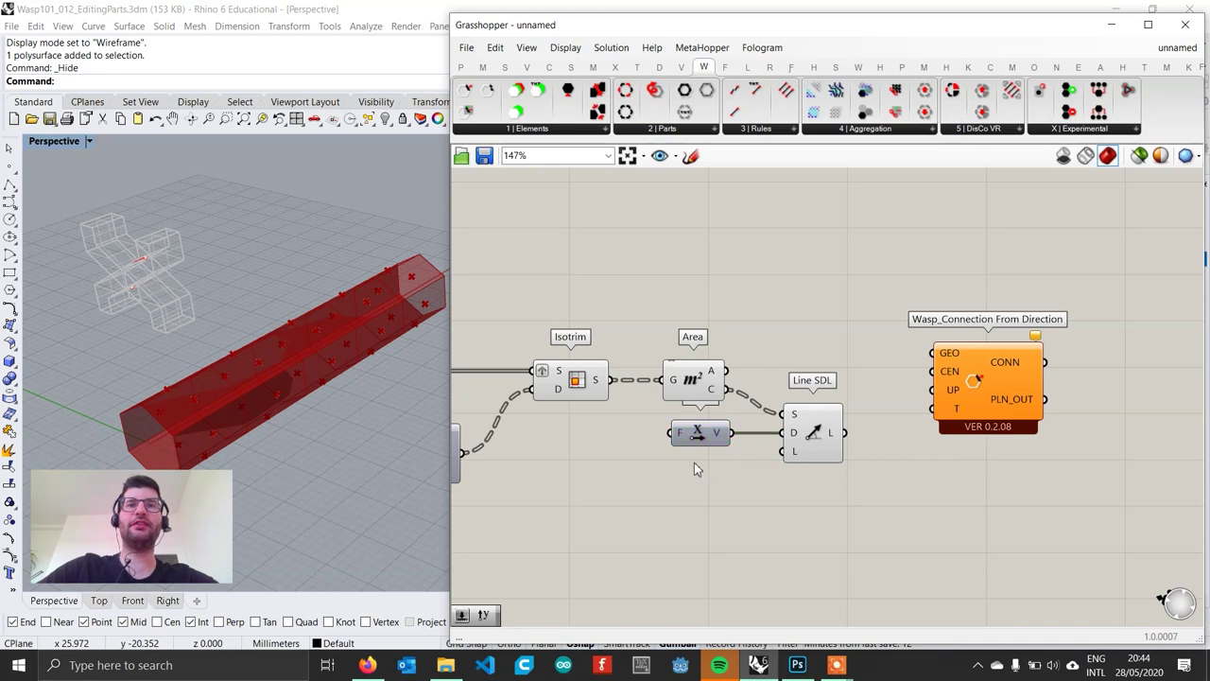
pyautogui.doubleClick(694, 462)
pyautogui.write('5')
pyautogui.press('Return')
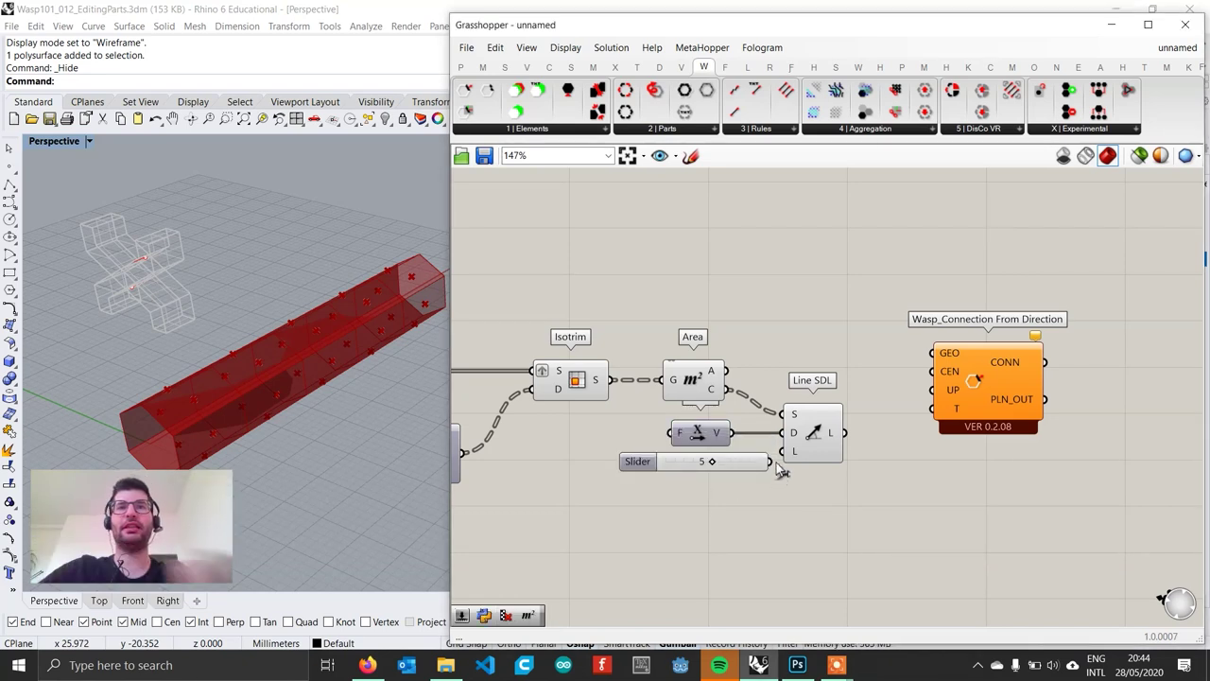
pyautogui.moveTo(737, 463); pyautogui.dragTo(714, 471)
pyautogui.click(819, 451)
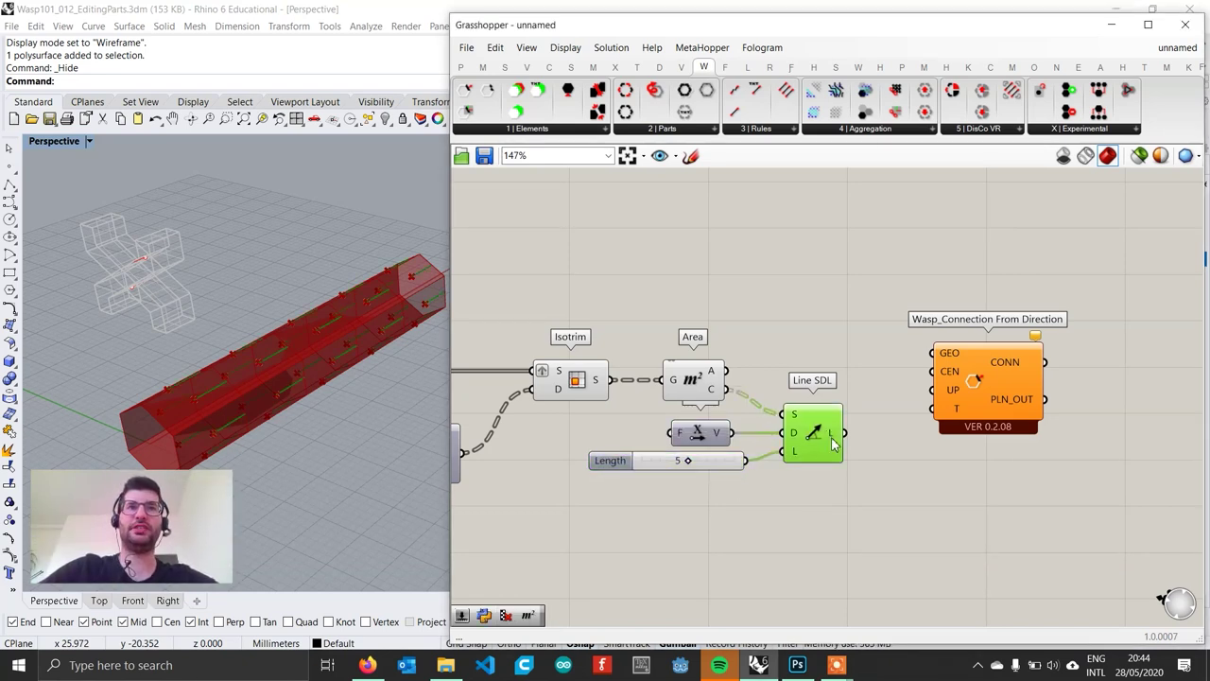
pyautogui.click(876, 453)
pyautogui.moveTo(823, 435); pyautogui.dragTo(804, 435)
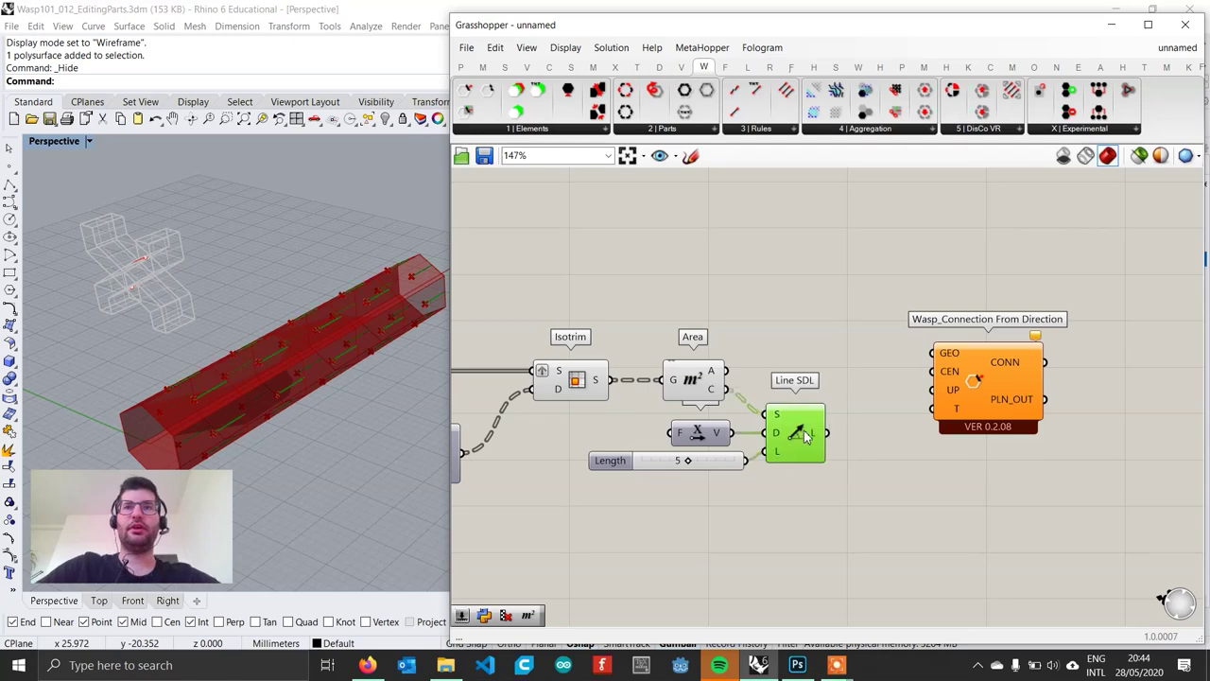
pyautogui.moveTo(372, 359)
pyautogui.mouseDown(button='right')
pyautogui.moveTo(375, 324)
pyautogui.moveTo(365, 341)
pyautogui.mouseUp(button='right')
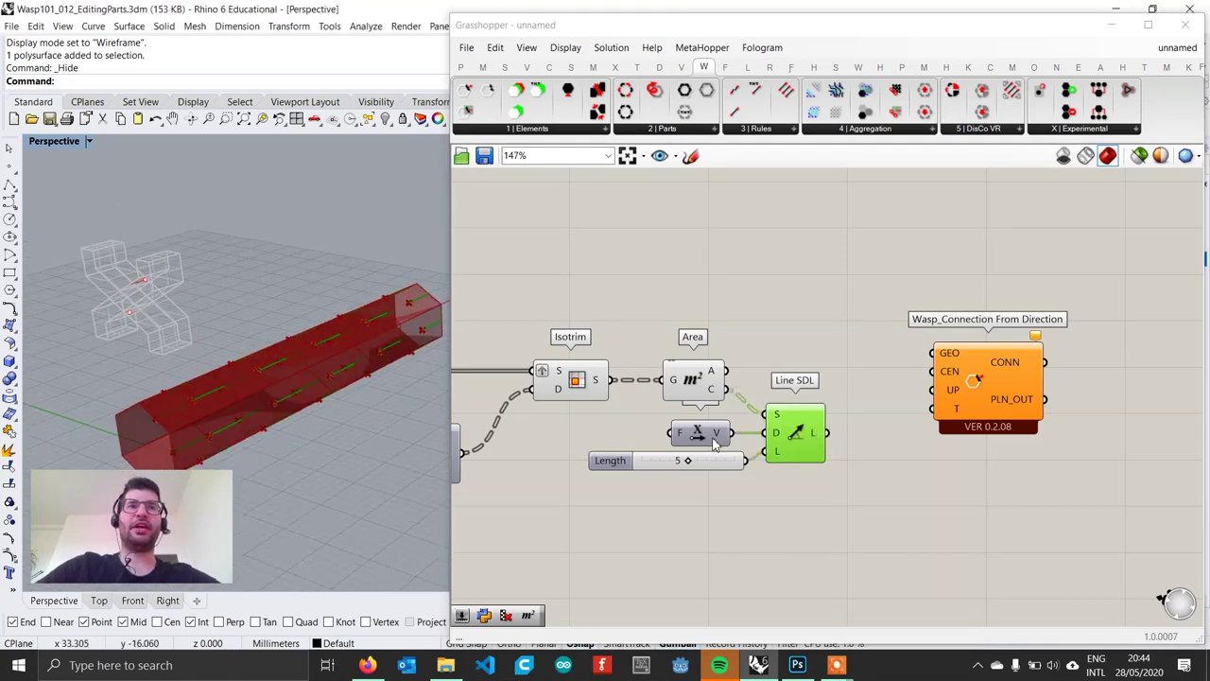
pyautogui.scroll(-1, 773, 449)
pyautogui.click(794, 392)
pyautogui.click(803, 427)
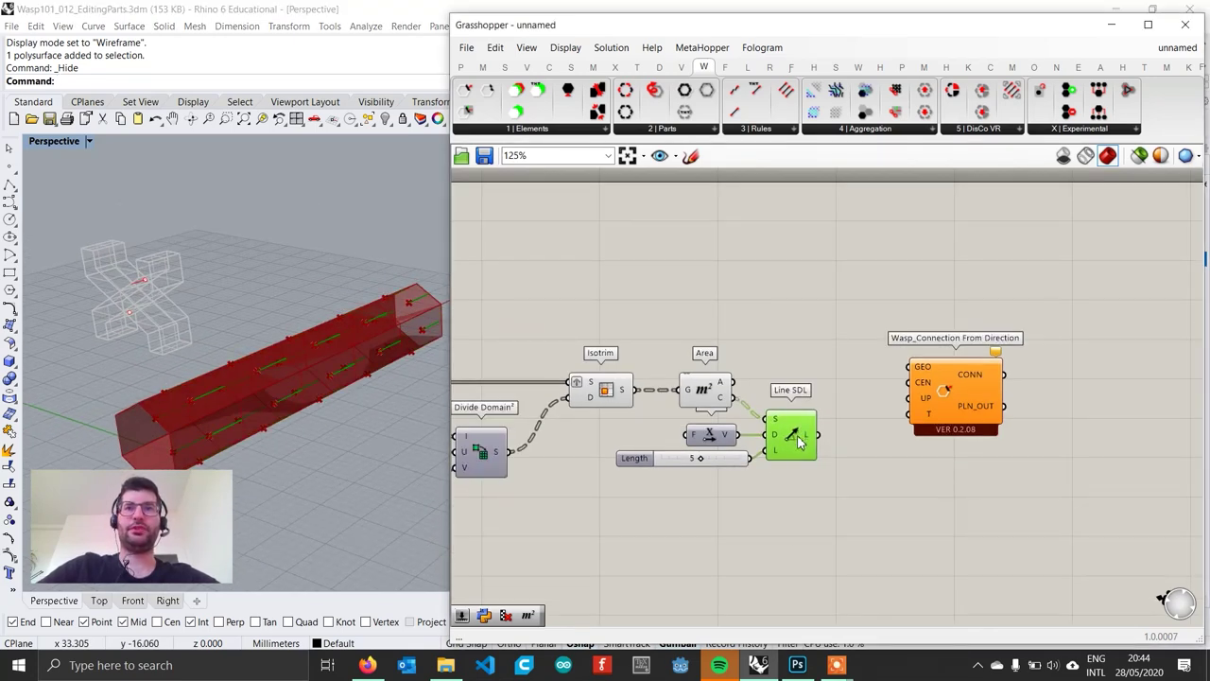
# Step: Connect the Geometry parameter's output to the GEO input of Wasp_Connection From Direction
pyautogui.scroll(-1, 675, 439)
pyautogui.click(913, 410)
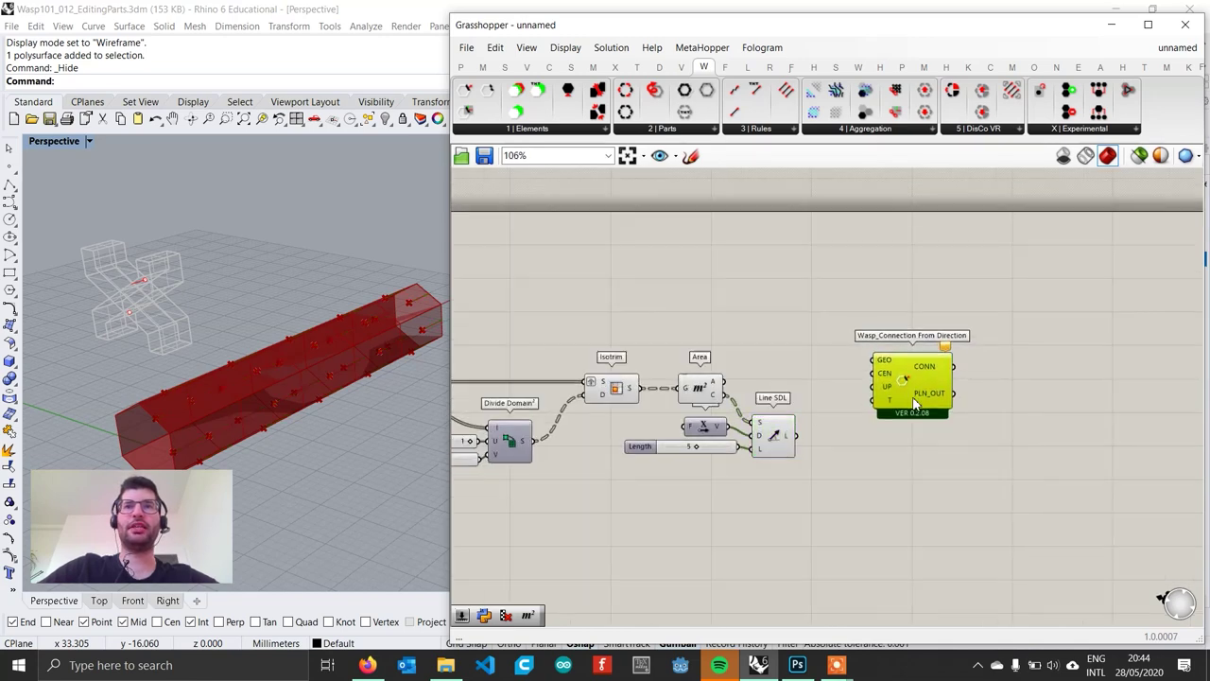
pyautogui.scroll(-1, 913, 409)
pyautogui.moveTo(894, 404); pyautogui.dragTo(1012, 410, button='right')
pyautogui.scroll(-1, 777, 357)
pyautogui.moveTo(670, 351); pyautogui.dragTo(862, 368, button='right')
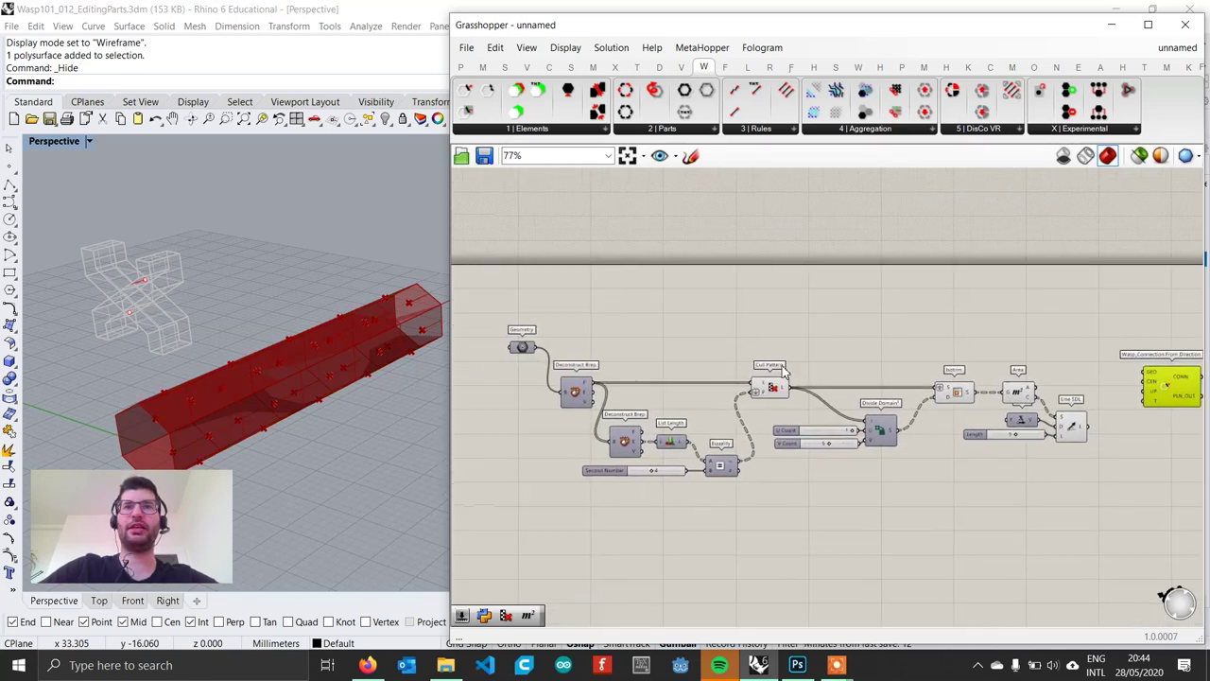
pyautogui.click(517, 327)
pyautogui.moveTo(553, 350); pyautogui.dragTo(513, 333, button='right')
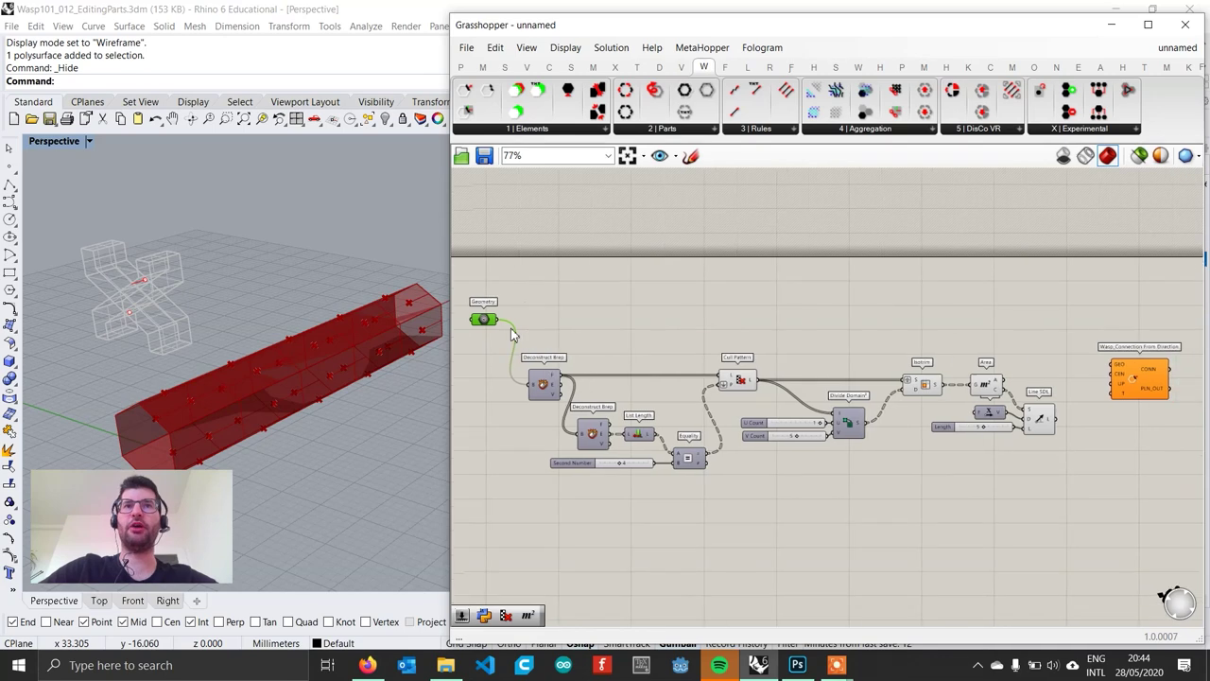
pyautogui.moveTo(504, 322); pyautogui.dragTo(1119, 376)
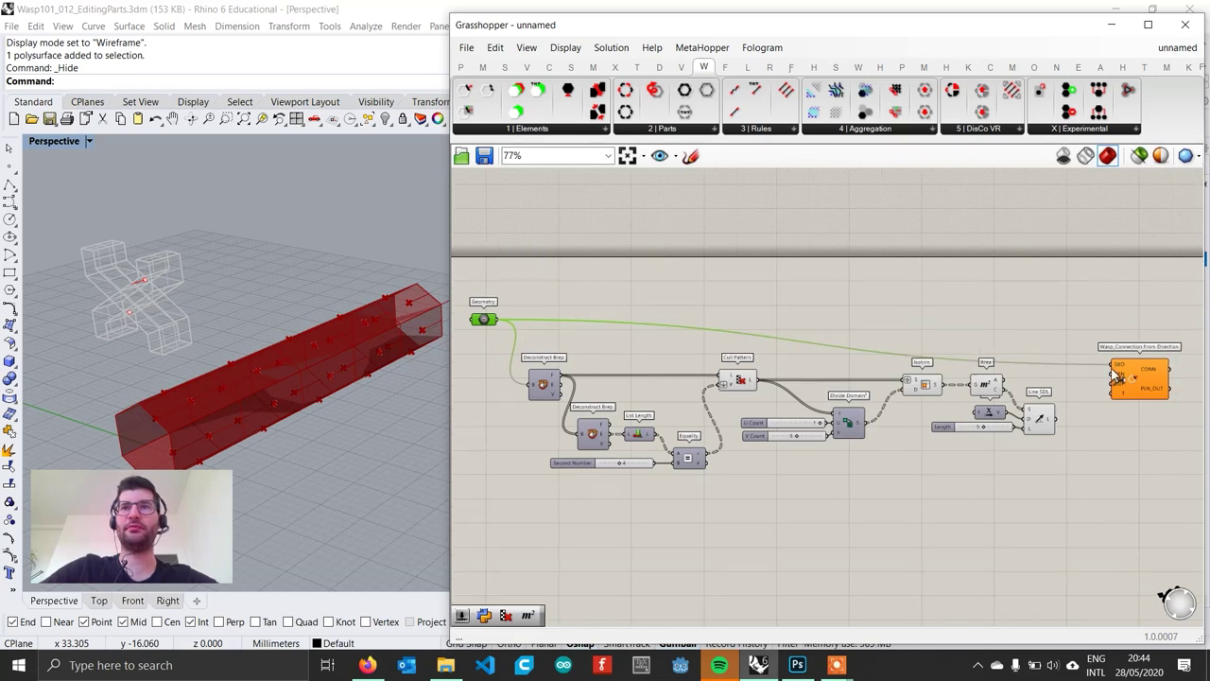
pyautogui.scroll(5, 1120, 386)
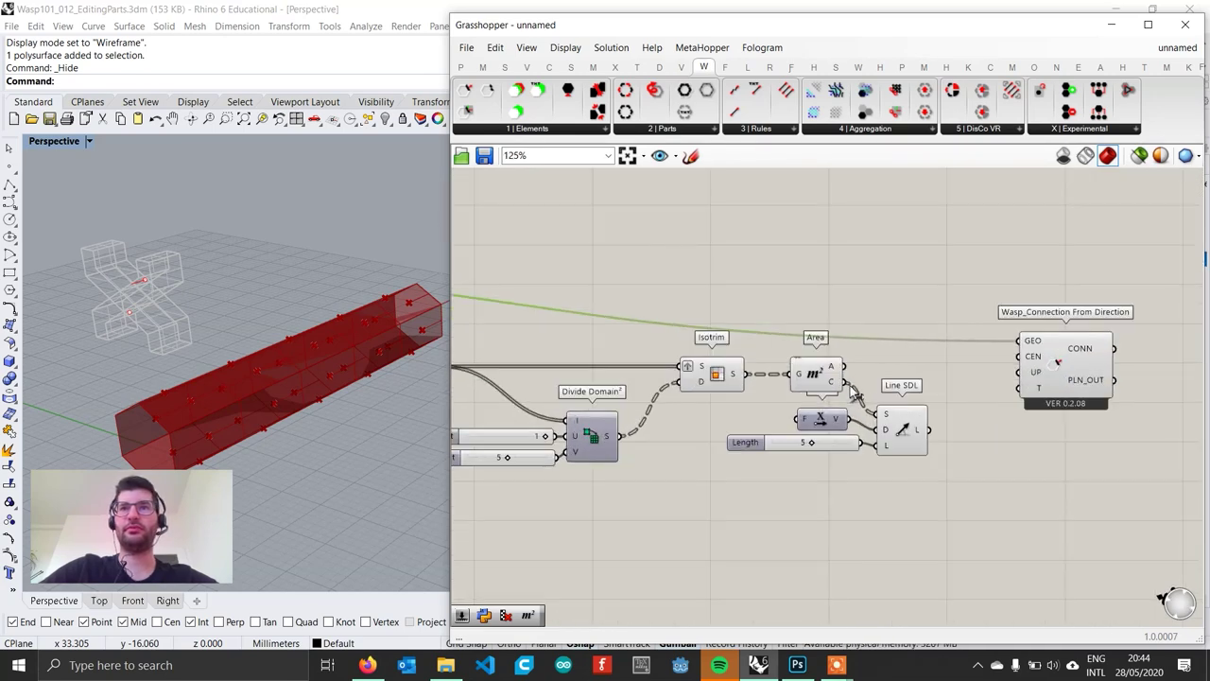
# Step: Connect Area's C output to CEN and Line SDL's L output to UP of Wasp_Connection From Direction, and check the planes on the beam
pyautogui.moveTo(927, 360); pyautogui.dragTo(1036, 378)
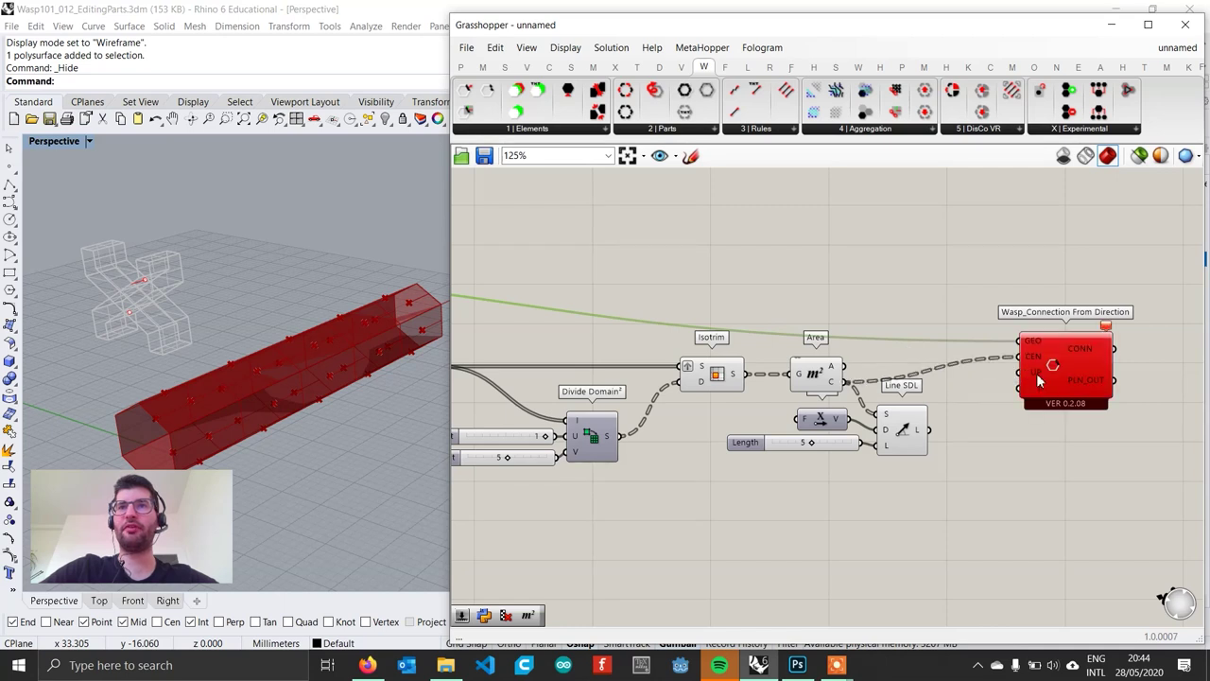
pyautogui.click(914, 434)
pyautogui.moveTo(928, 431); pyautogui.dragTo(1056, 388)
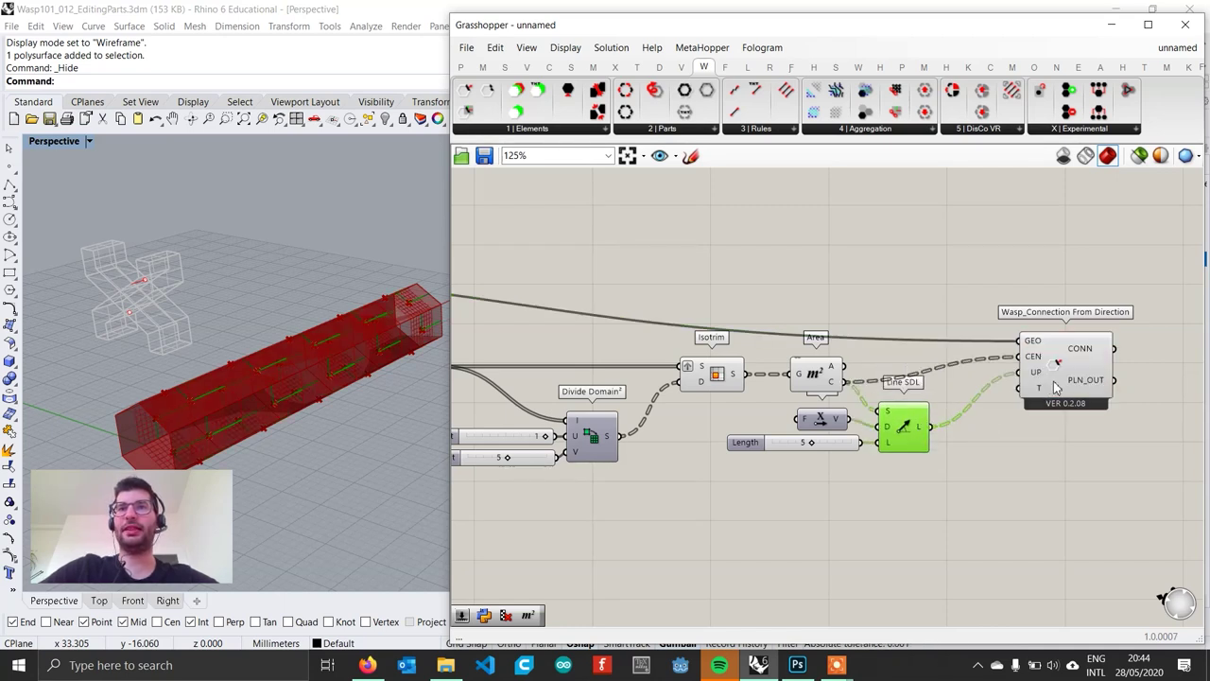
pyautogui.click(1062, 381)
pyautogui.moveTo(313, 413); pyautogui.dragTo(220, 374, button='right')
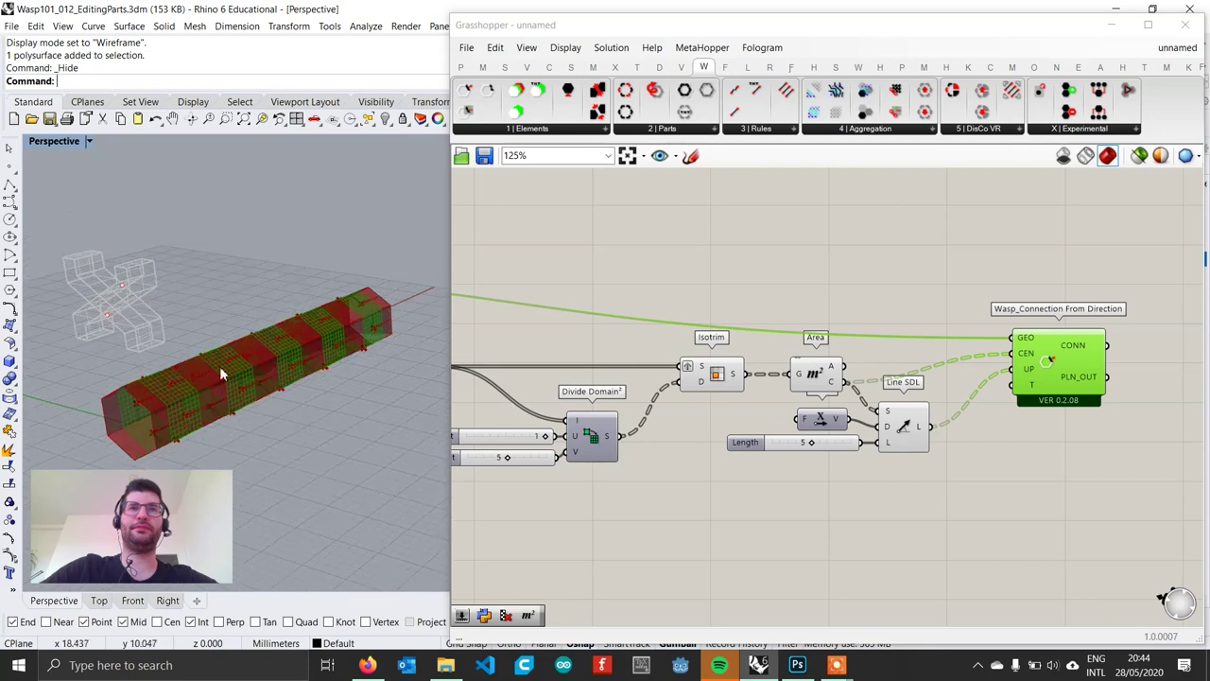
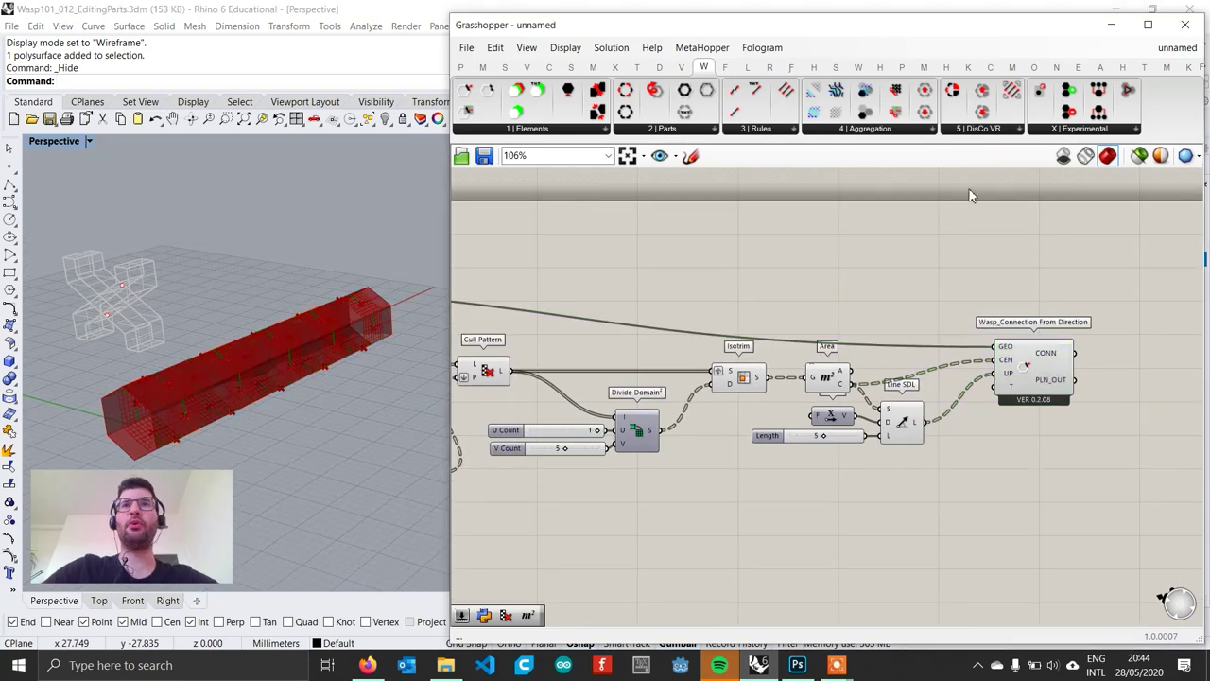
# Step: Add a Wasp_Basic Part component above and beyond Wasp_Connection From Direction
pyautogui.click(667, 130)
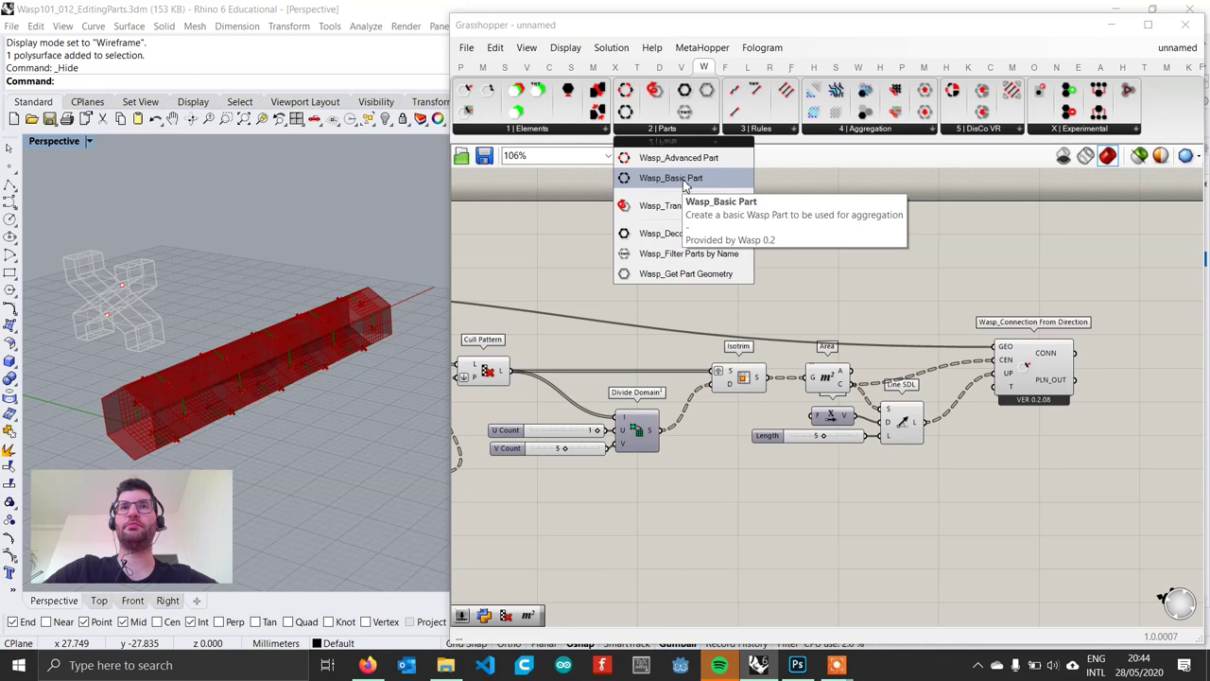
pyautogui.click(683, 181)
pyautogui.click(1163, 297)
pyautogui.moveTo(1163, 297); pyautogui.dragTo(988, 304, button='right')
pyautogui.scroll(-1, 999, 301)
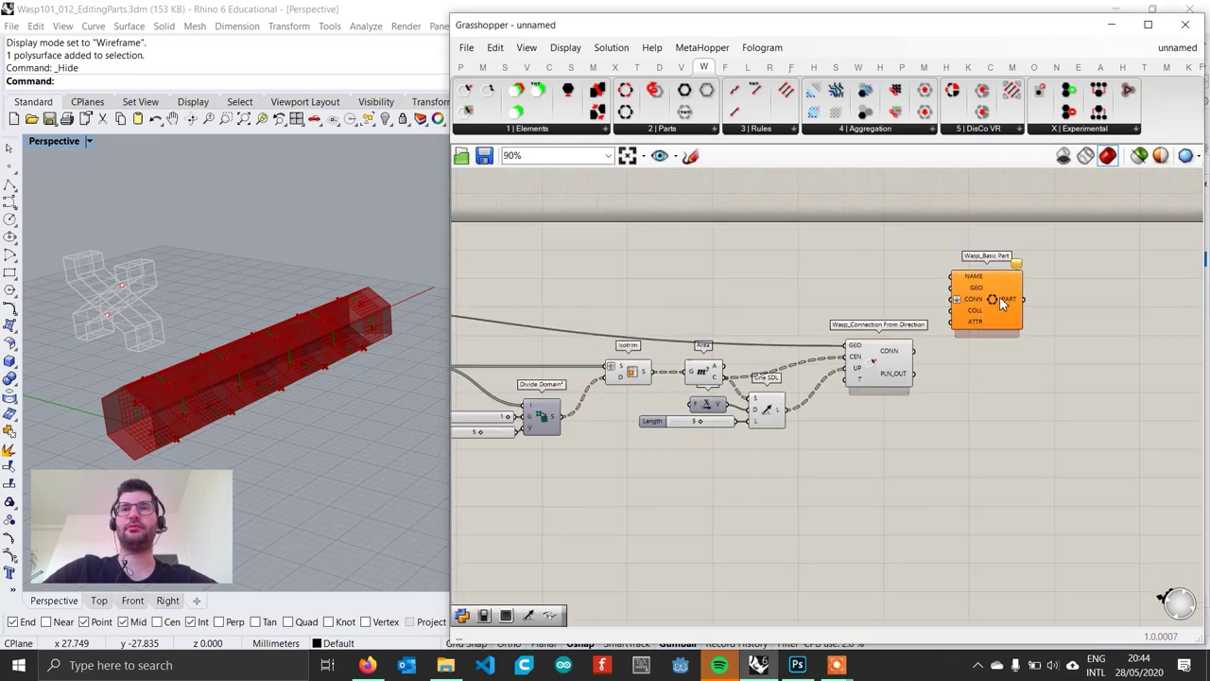
pyautogui.click(1002, 302)
pyautogui.scroll(3, 1025, 303)
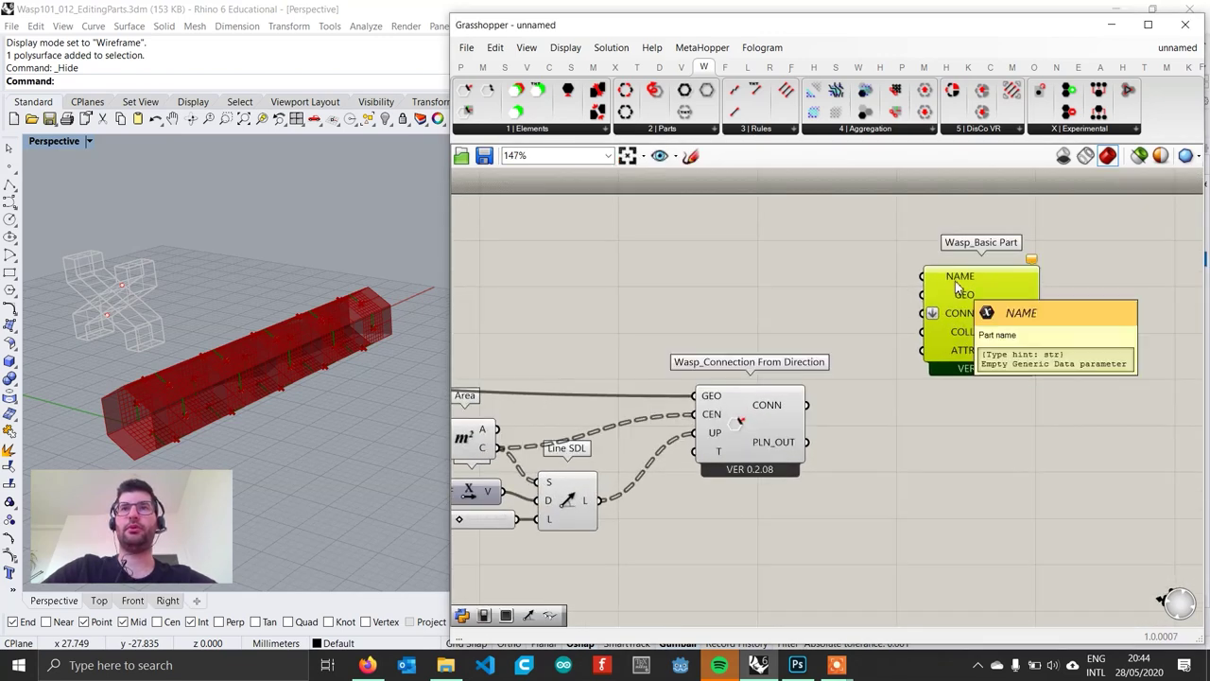
# Step: Create a text panel containing STICK and connect it to the NAME input of Wasp_Basic Part
pyautogui.doubleClick(782, 250)
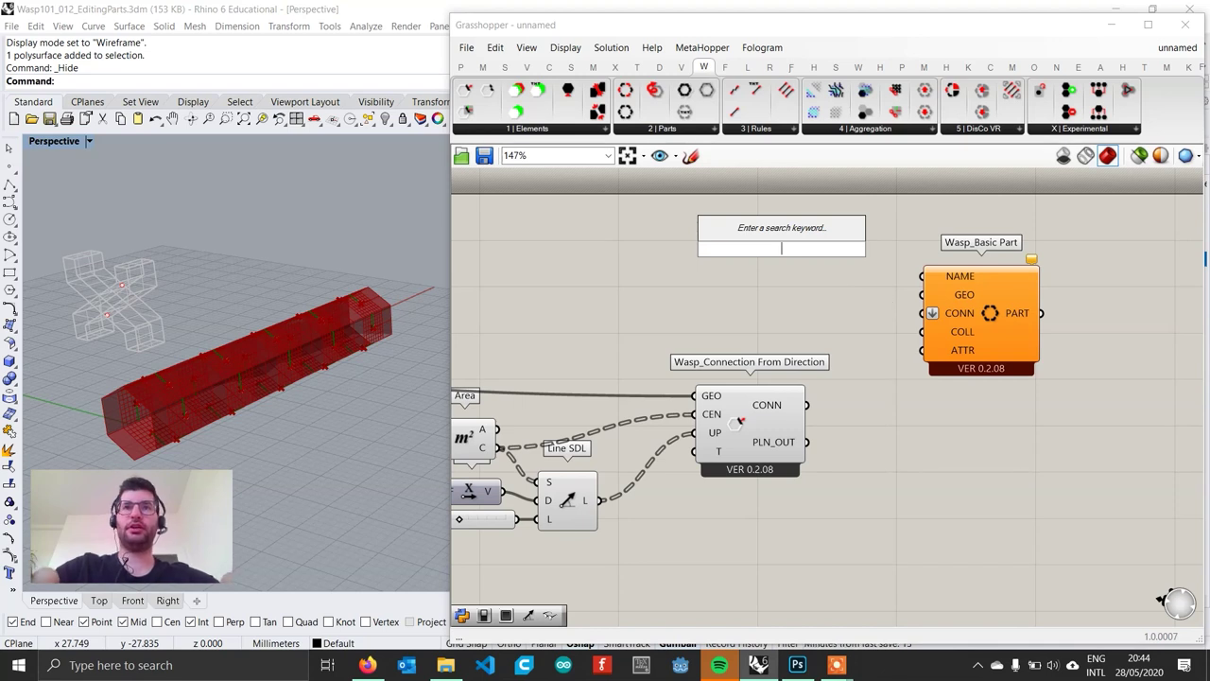
pyautogui.write('"STICK')
pyautogui.press('Return')
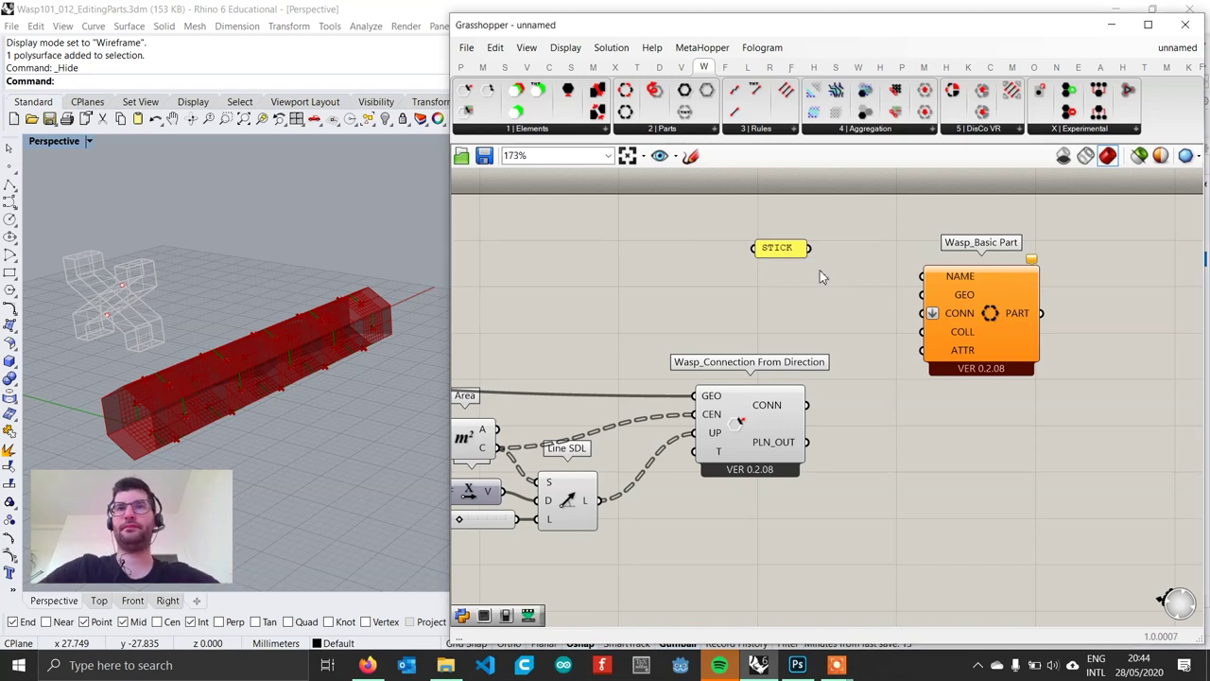
pyautogui.scroll(1, 820, 272)
pyautogui.moveTo(811, 246); pyautogui.dragTo(933, 280)
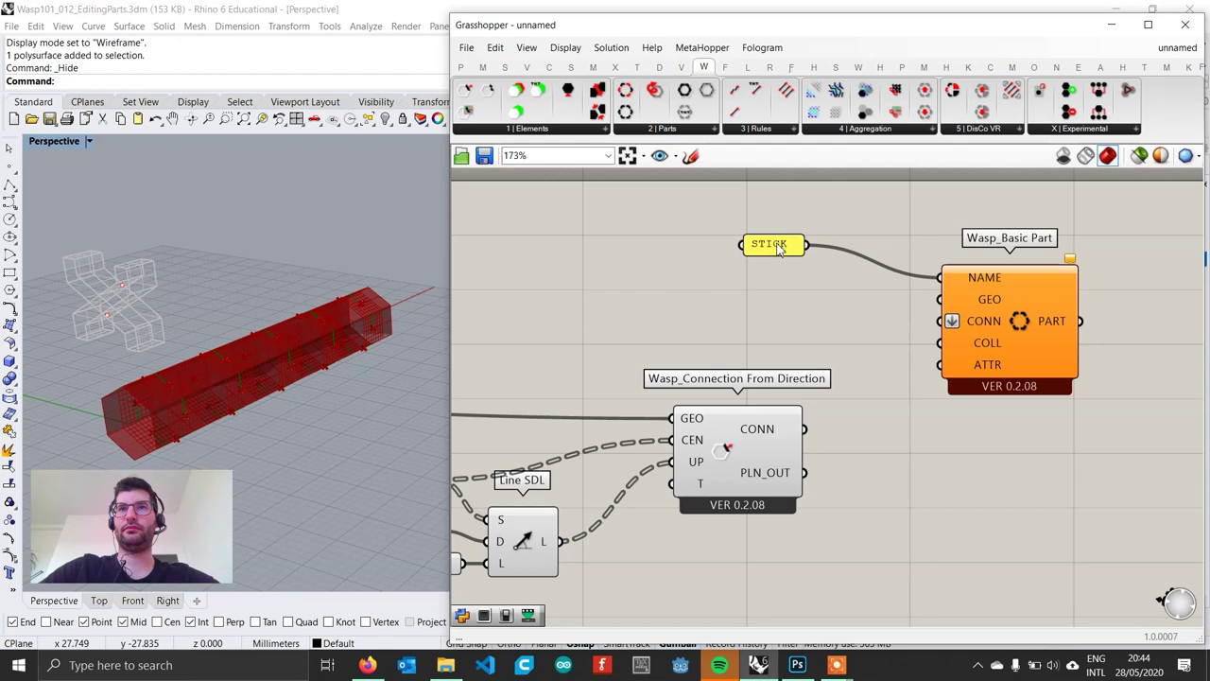
pyautogui.moveTo(778, 247); pyautogui.dragTo(809, 232)
# Step: Connect the beam's Geometry parameter to the GEO input of Wasp_Basic Part
pyautogui.scroll(-3, 981, 304)
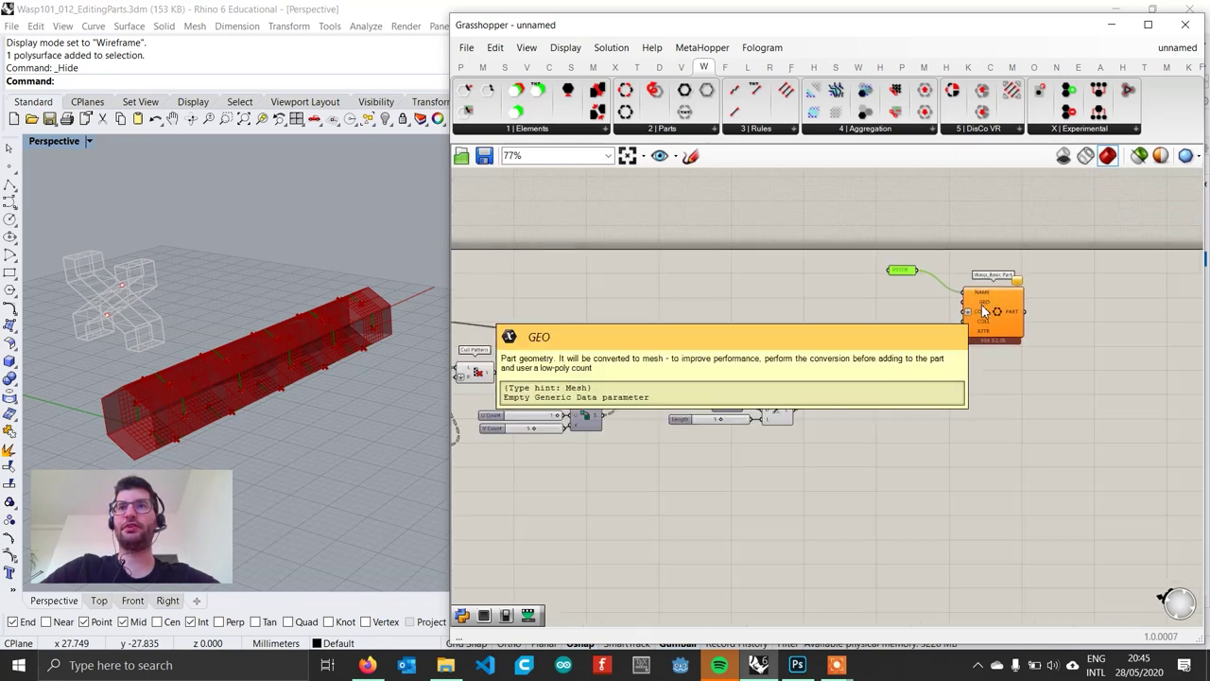
pyautogui.scroll(-1, 752, 307)
pyautogui.moveTo(607, 308); pyautogui.dragTo(813, 311, button='right')
pyautogui.scroll(3, 591, 312)
pyautogui.scroll(3, 610, 324)
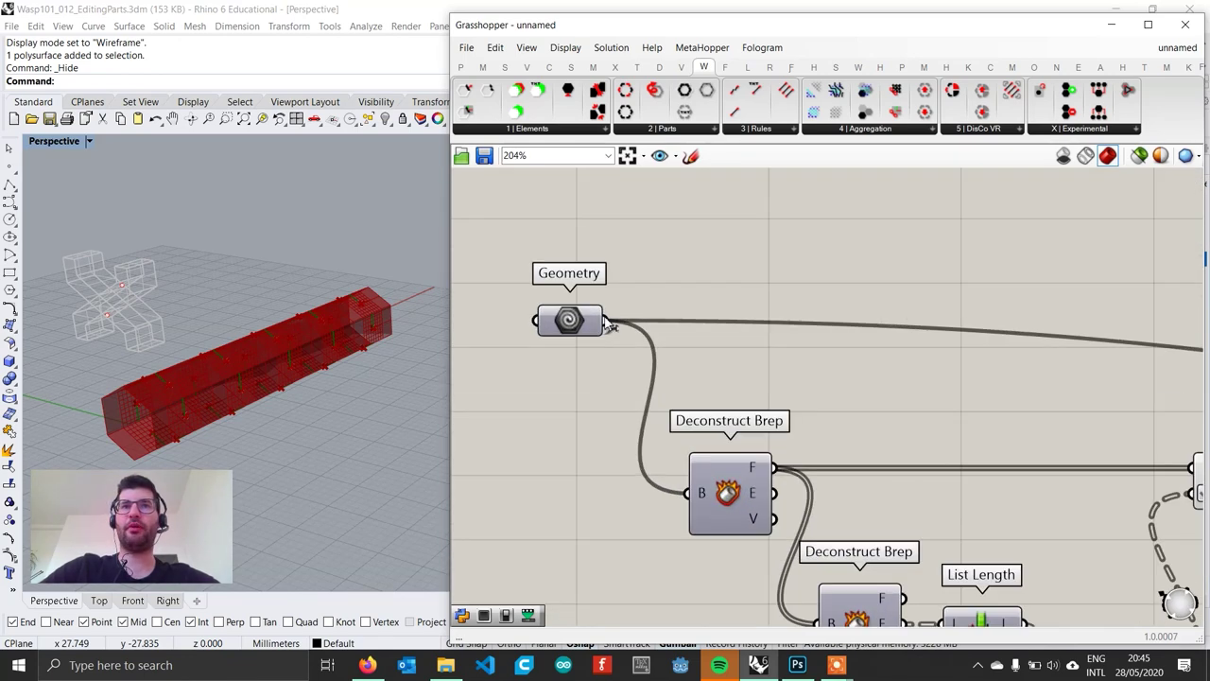
pyautogui.scroll(-4, 610, 324)
pyautogui.scroll(2, 1050, 312)
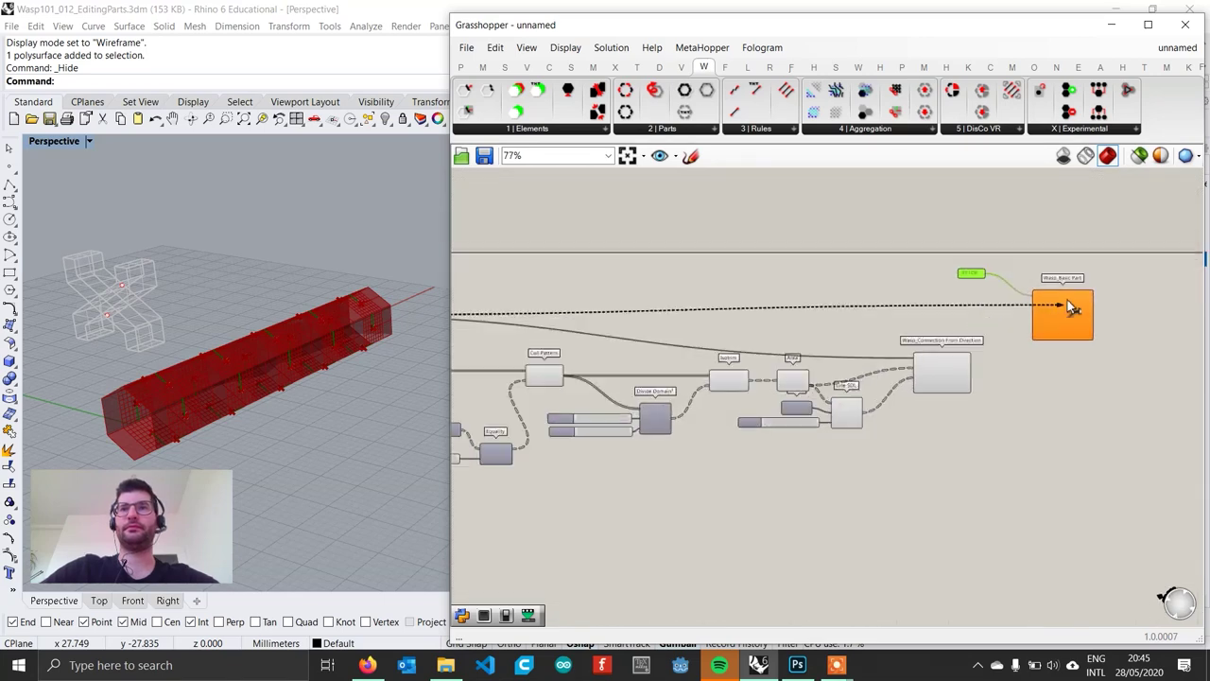
pyautogui.moveTo(1034, 307); pyautogui.dragTo(1024, 306)
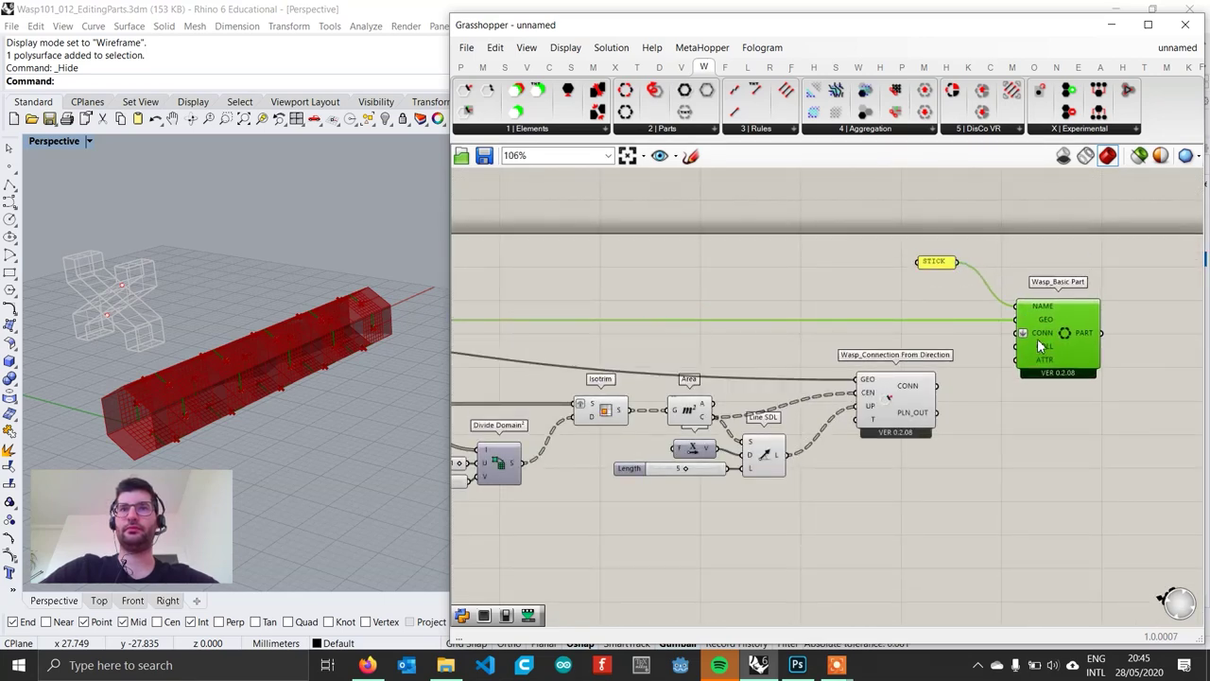
# Step: Connect the CONN output of Wasp_Connection From Direction to Wasp_Basic Part's CONN input and check the PART output
pyautogui.scroll(2, 1037, 339)
pyautogui.moveTo(893, 233); pyautogui.dragTo(931, 266)
pyautogui.moveTo(901, 405); pyautogui.dragTo(1010, 332)
pyautogui.moveTo(1115, 364); pyautogui.dragTo(987, 367, button='right')
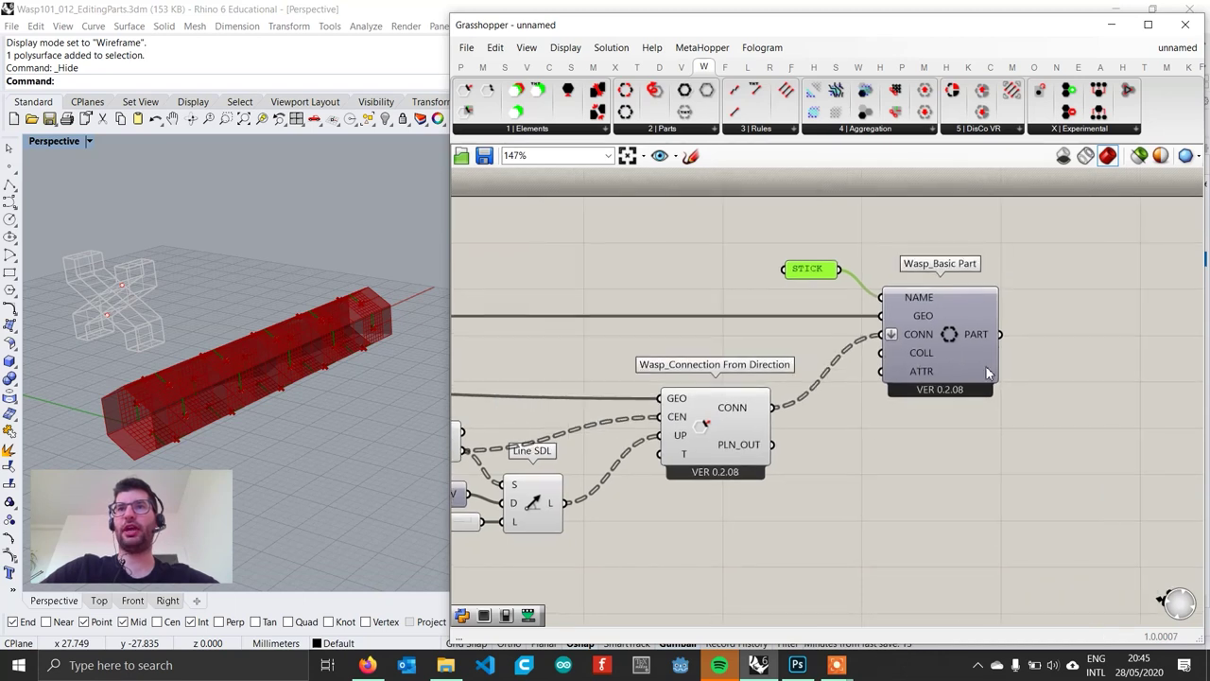
pyautogui.moveTo(990, 339)
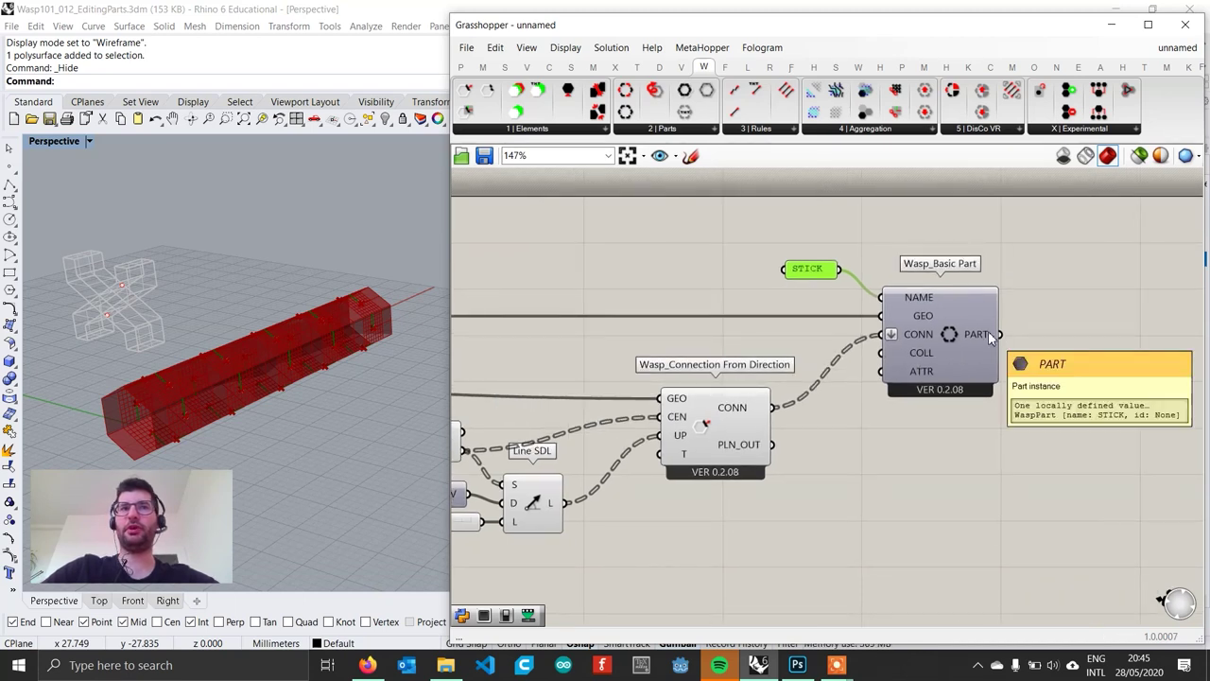
pyautogui.click(1053, 370)
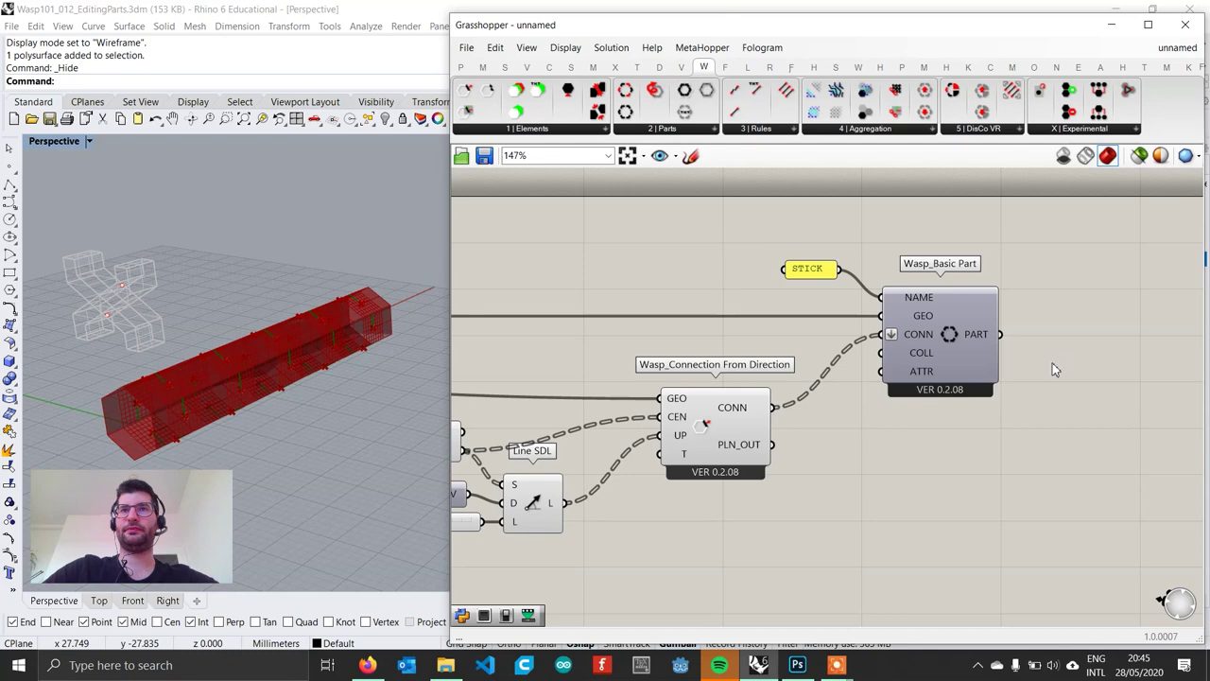
# Step: Examine the U Count and V Count sliders of Divide Domain² that control how the beam's faces are subdivided
pyautogui.scroll(-1, 1055, 370)
pyautogui.moveTo(896, 391); pyautogui.dragTo(989, 385, button='right')
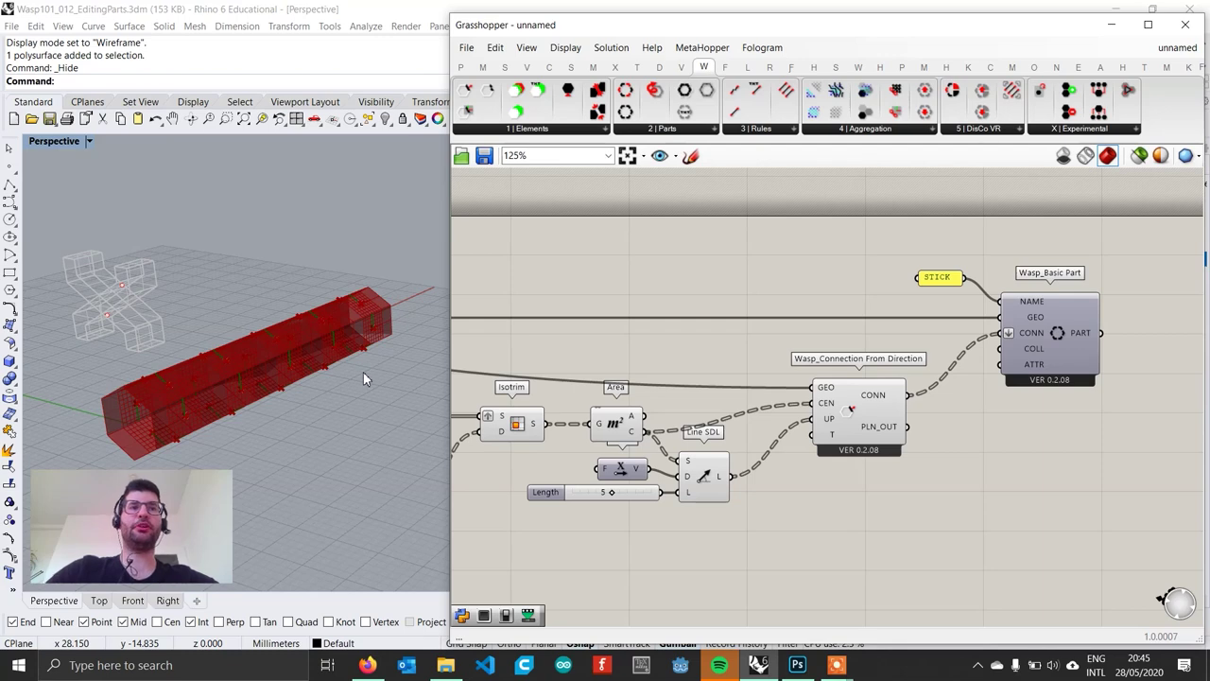
pyautogui.moveTo(687, 450); pyautogui.dragTo(967, 450, button='right')
pyautogui.scroll(-1, 967, 450)
pyautogui.scroll(3, 715, 487)
pyautogui.moveTo(684, 506); pyautogui.dragTo(807, 500, button='right')
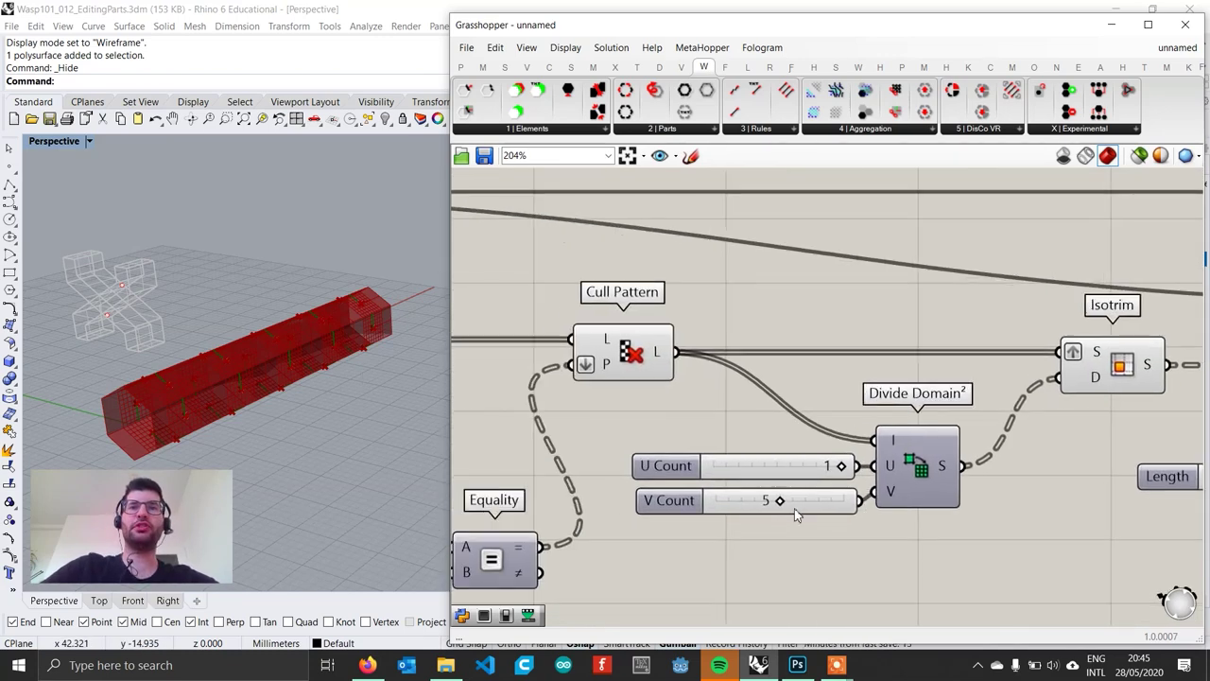
pyautogui.scroll(2, 784, 518)
pyautogui.moveTo(781, 498)
pyautogui.mouseDown()
pyautogui.moveTo(712, 497)
pyautogui.moveTo(797, 498)
pyautogui.moveTo(711, 498)
pyautogui.moveTo(781, 497)
pyautogui.mouseUp()
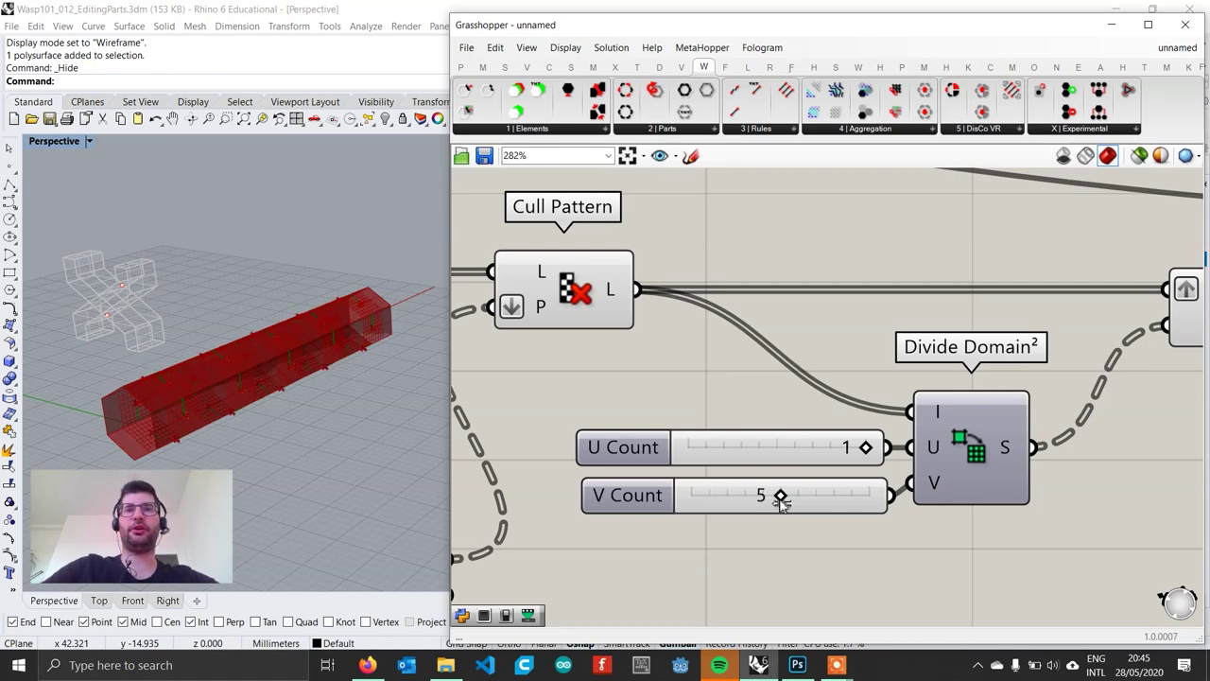
# Step: Examine the cross-shaped wireframe part in the Perspective viewport together with its connection points and direction lines
pyautogui.scroll(-8, 770, 486)
pyautogui.moveTo(756, 530); pyautogui.dragTo(710, 478, button='right')
pyautogui.scroll(2, 710, 479)
pyautogui.moveTo(193, 402); pyautogui.dragTo(320, 371, button='right')
pyautogui.scroll(4, 283, 373)
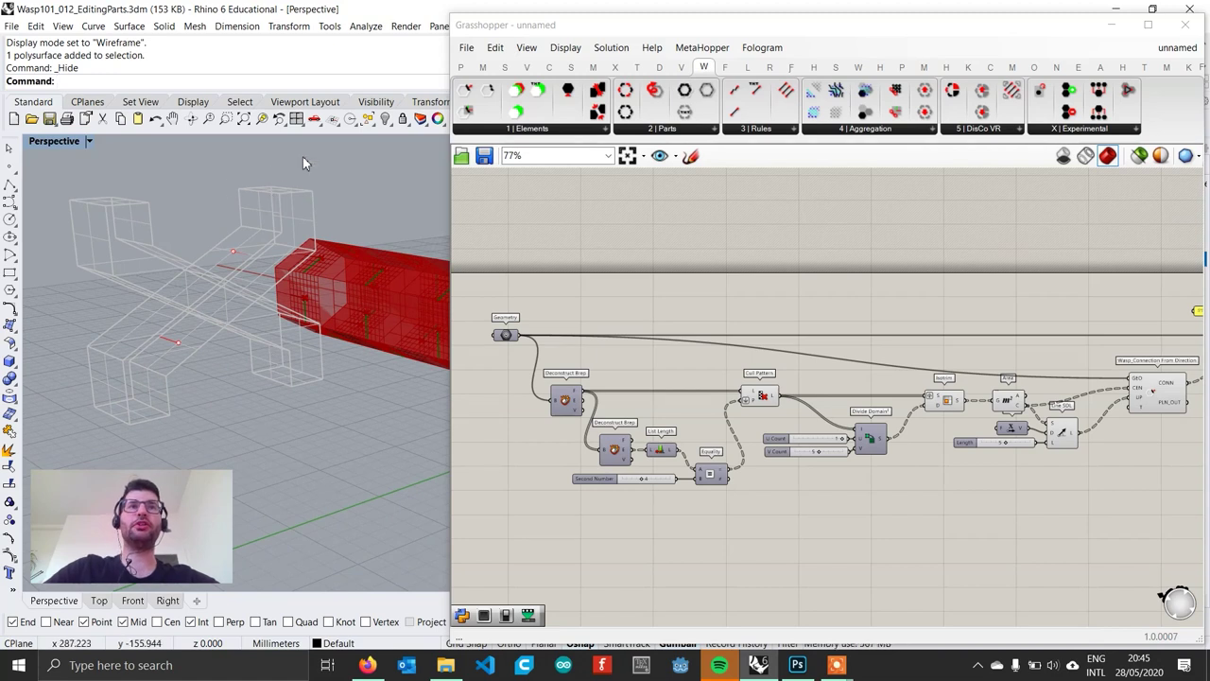
pyautogui.moveTo(102, 223); pyautogui.dragTo(104, 224)
pyautogui.click(230, 169)
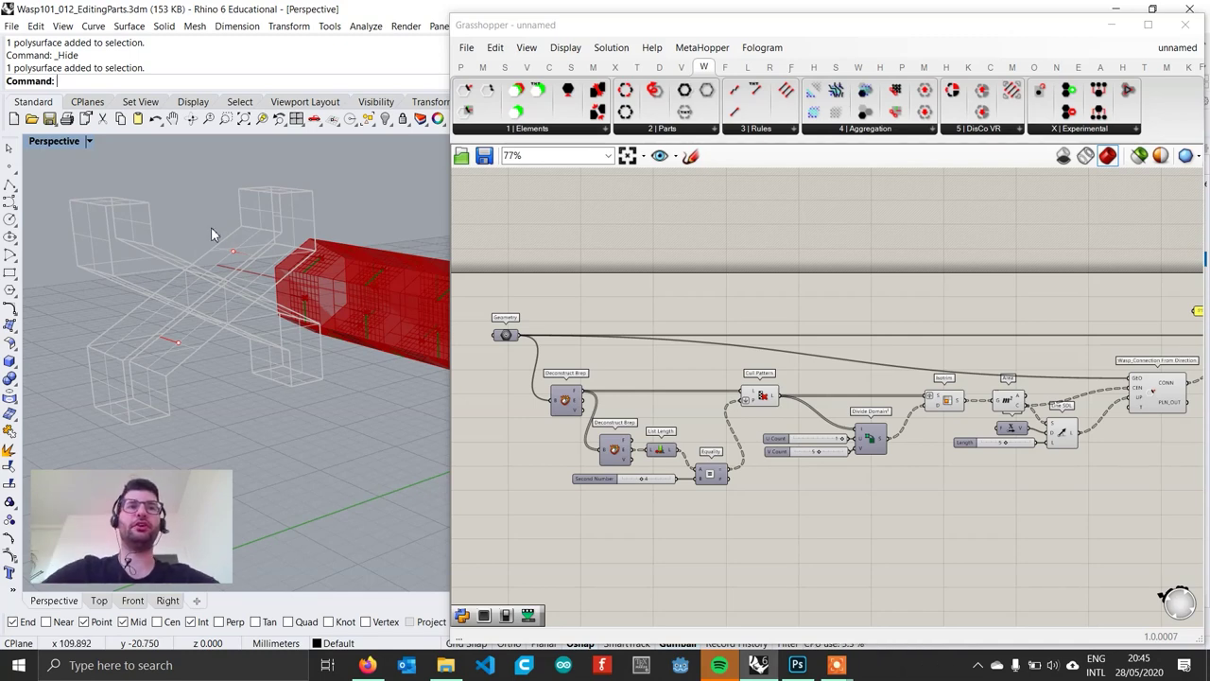
pyautogui.moveTo(415, 365); pyautogui.dragTo(357, 352, button='right')
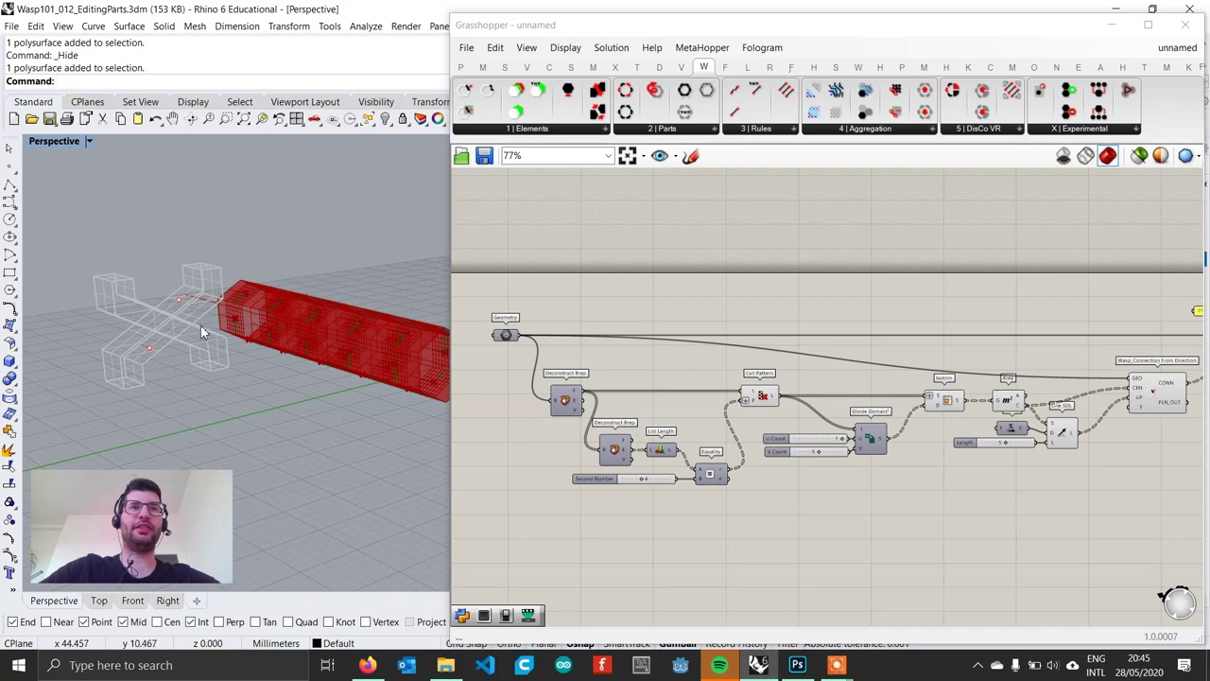
pyautogui.moveTo(641, 507); pyautogui.dragTo(717, 432, button='right')
pyautogui.scroll(1, 624, 498)
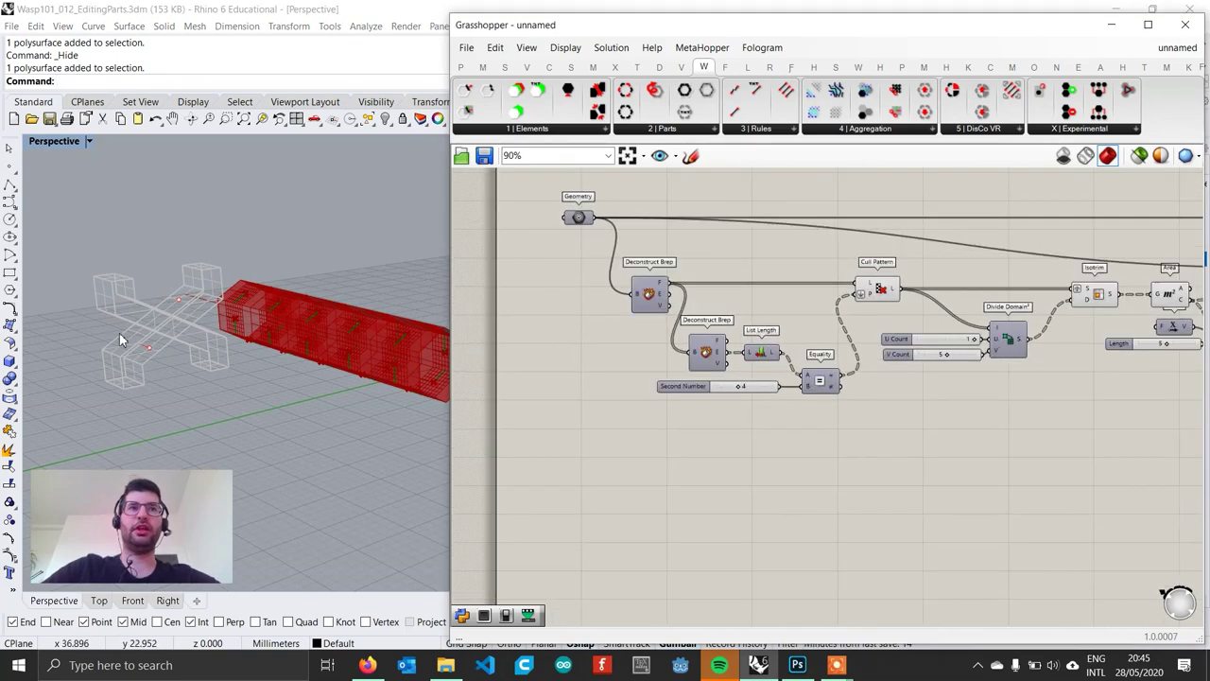
pyautogui.scroll(3, 135, 327)
pyautogui.scroll(3, 143, 365)
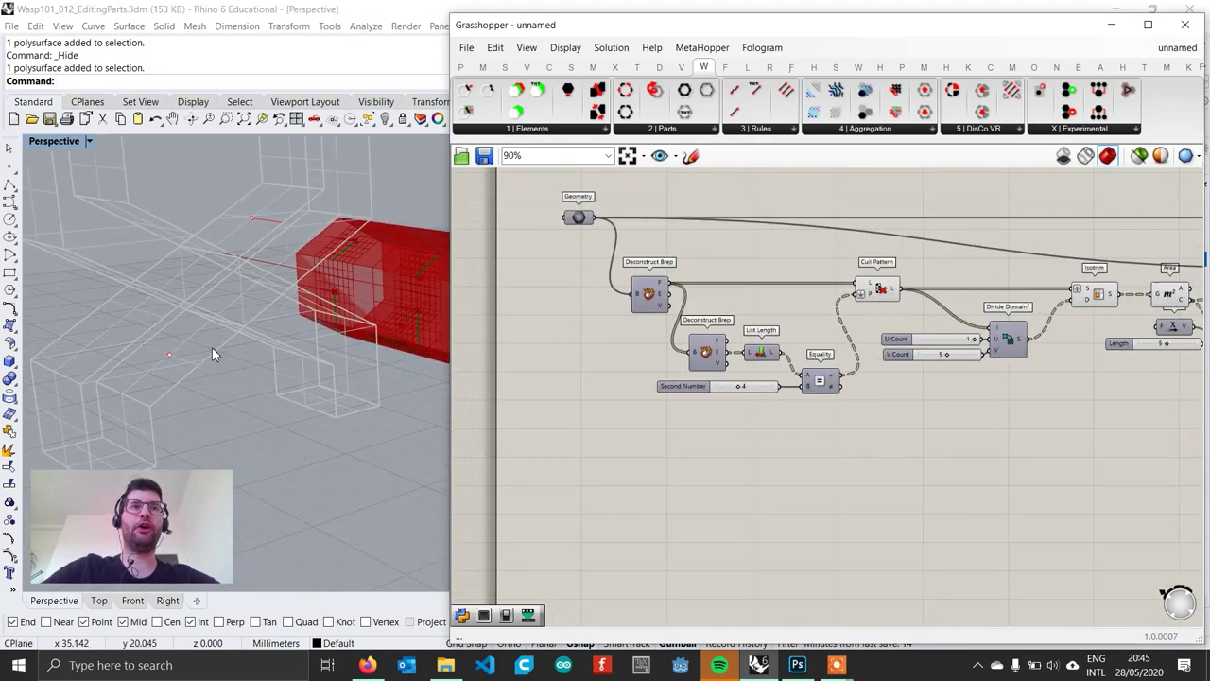
pyautogui.scroll(-2, 165, 360)
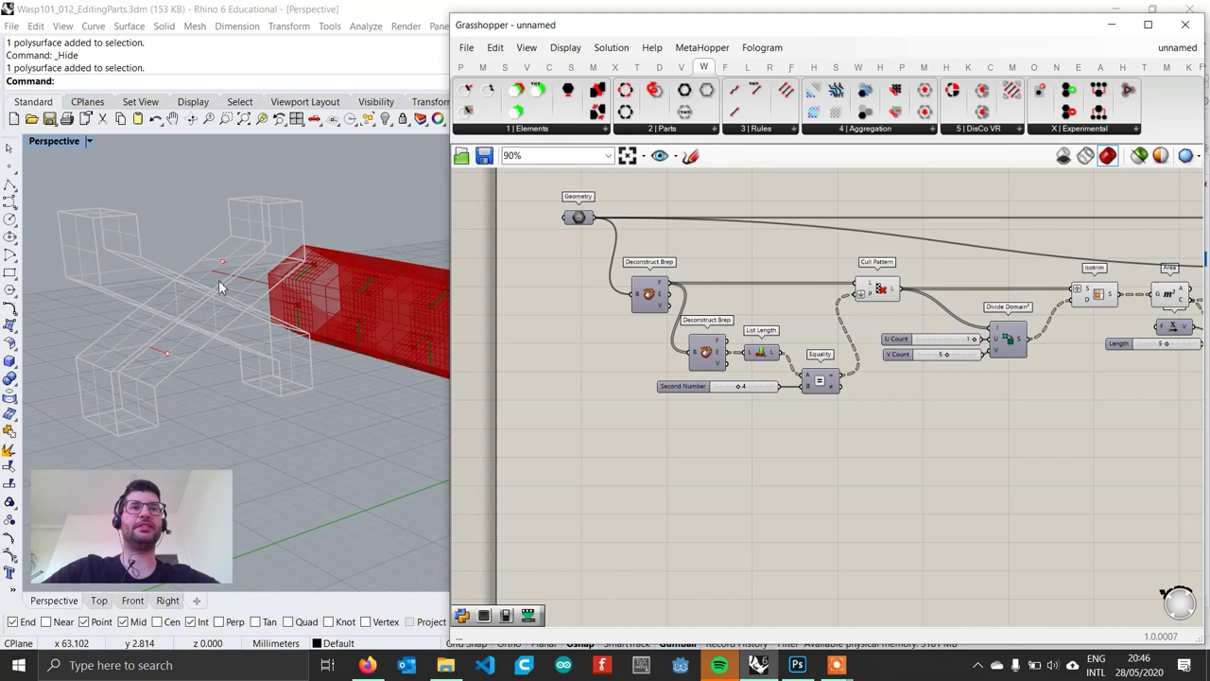
# Step: Add a Geometry parameter below the beam definition and reference the lower polysurface of the cross-shaped part in it
pyautogui.scroll(3, 628, 446)
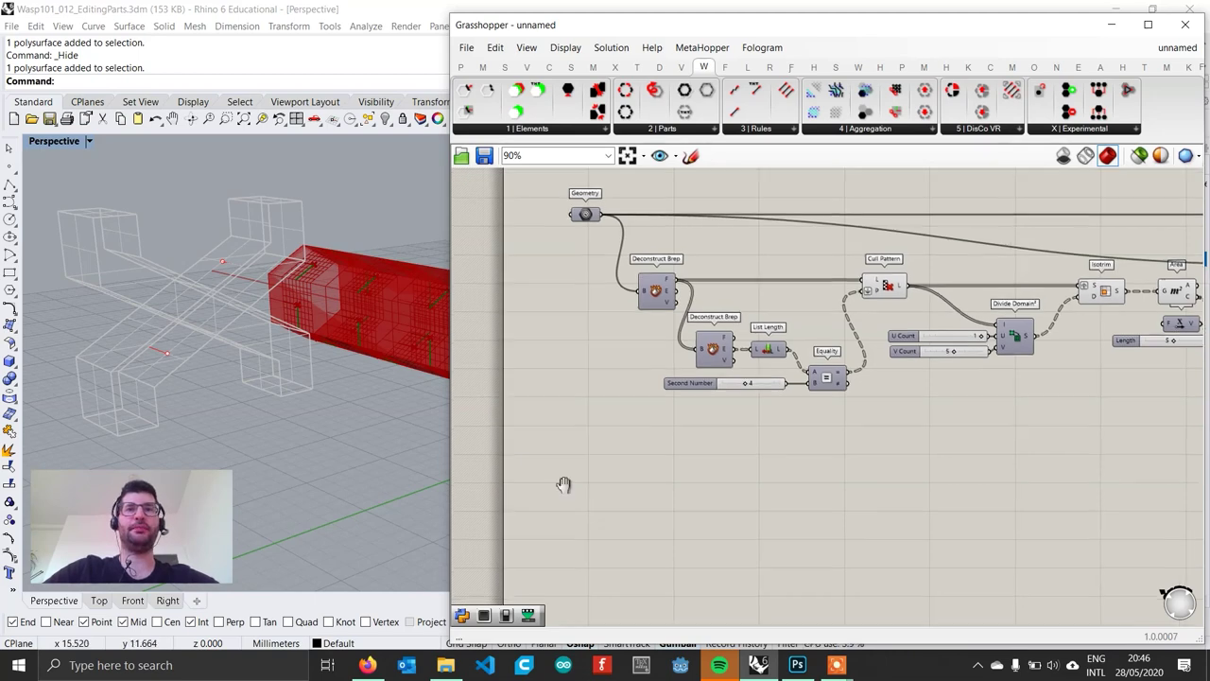
pyautogui.doubleClick(640, 443)
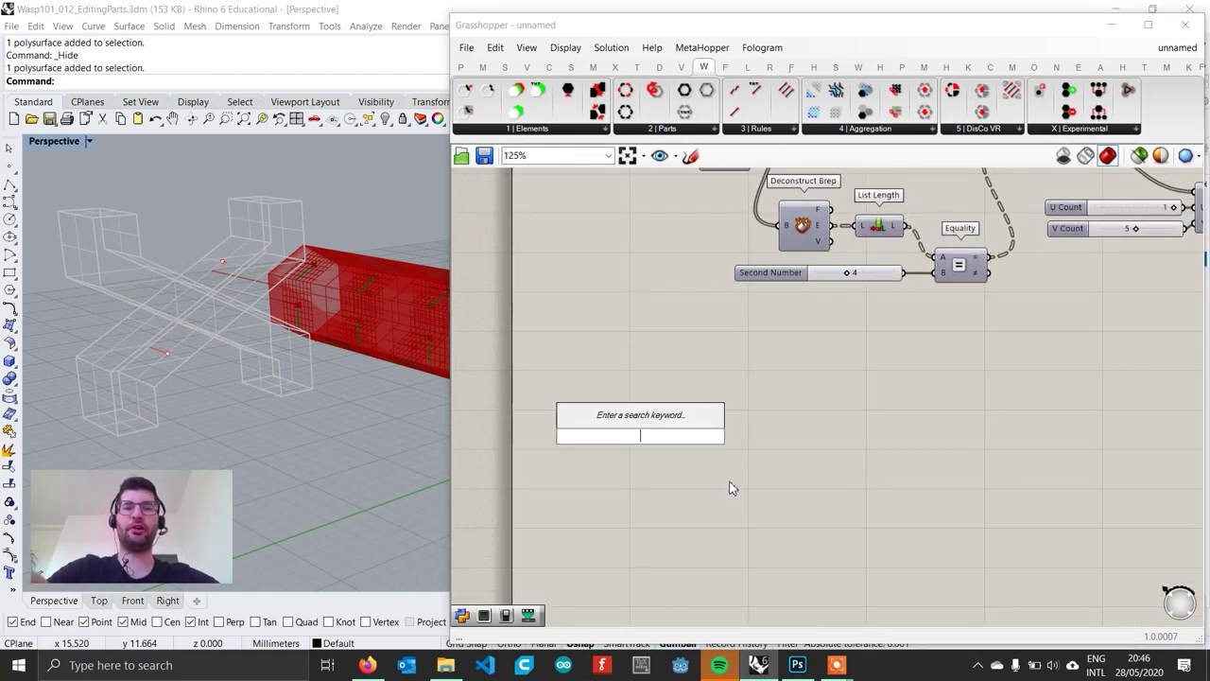
pyautogui.write('geome')
pyautogui.press('Up')
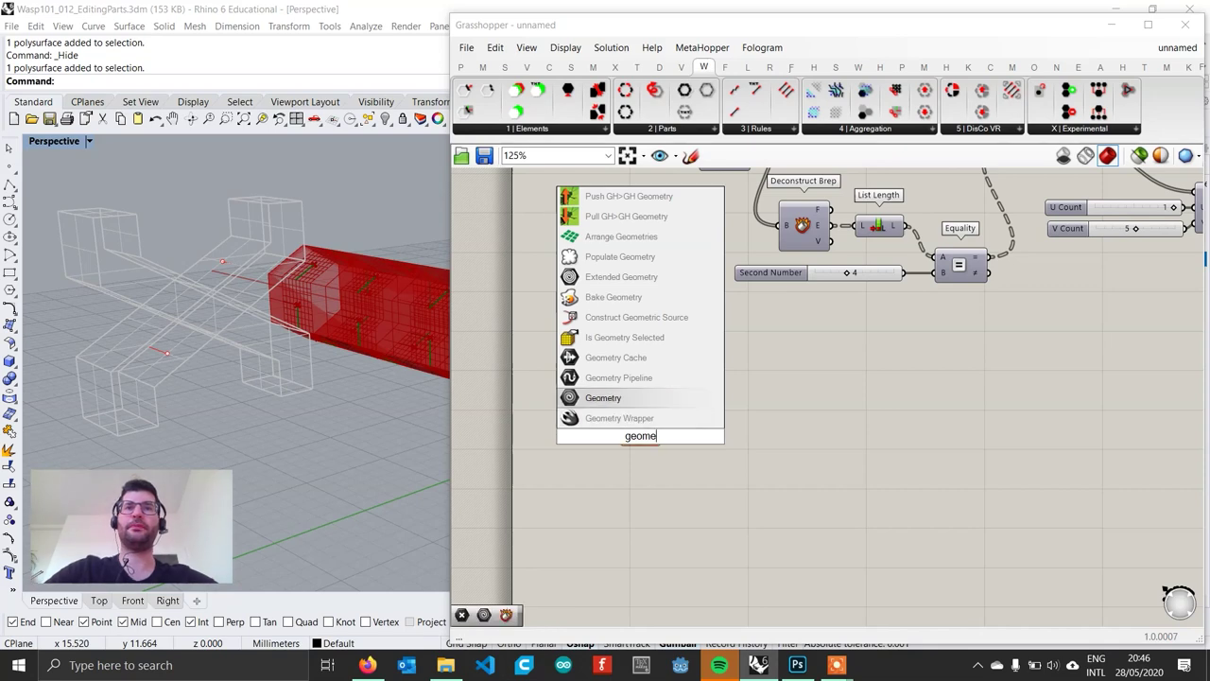
pyautogui.press('Return')
pyautogui.scroll(1, 656, 462)
pyautogui.rightClick(640, 444)
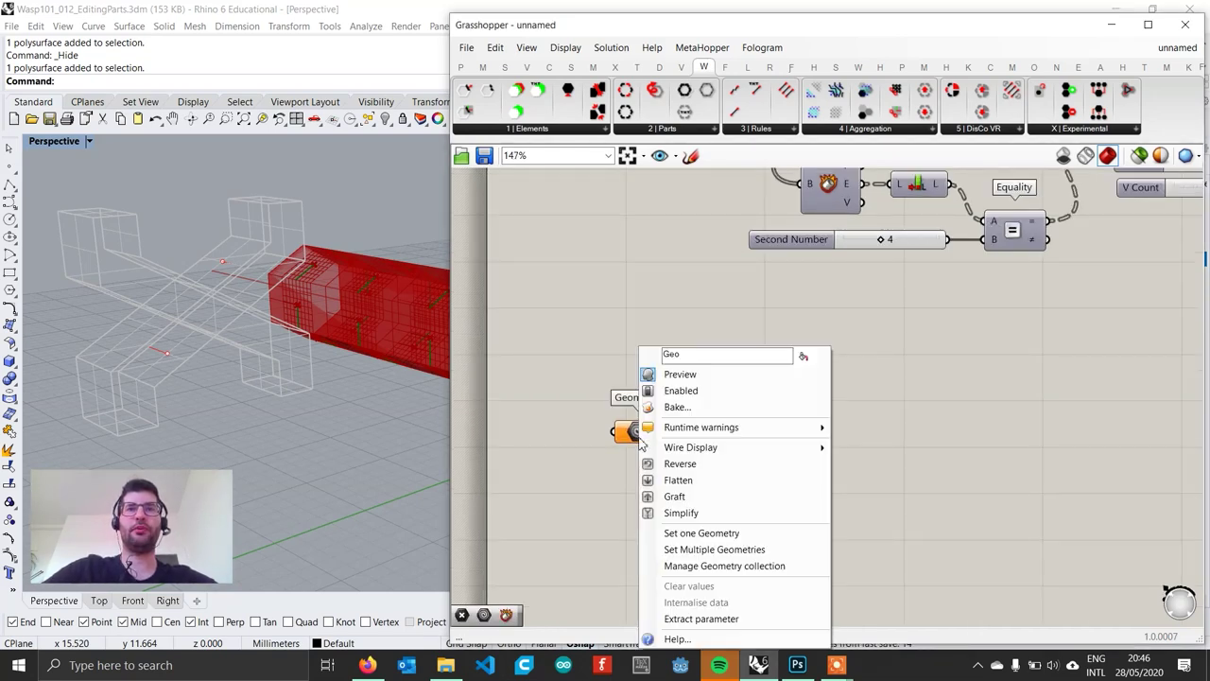
pyautogui.click(729, 537)
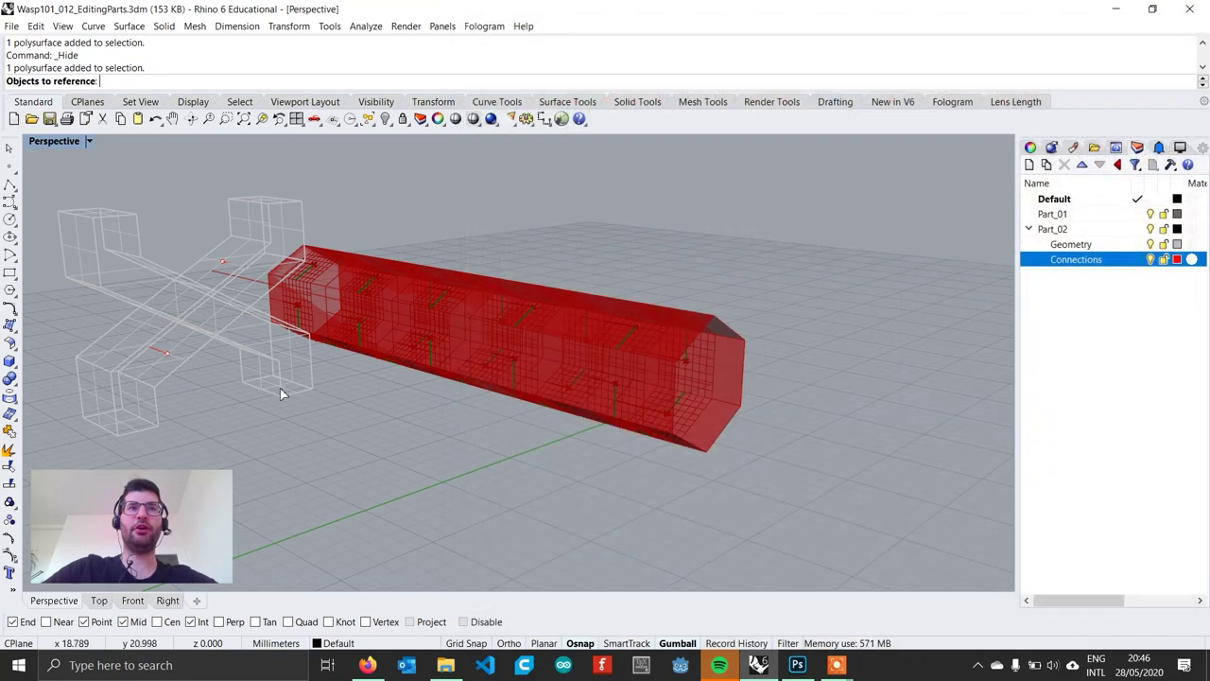
pyautogui.click(279, 386)
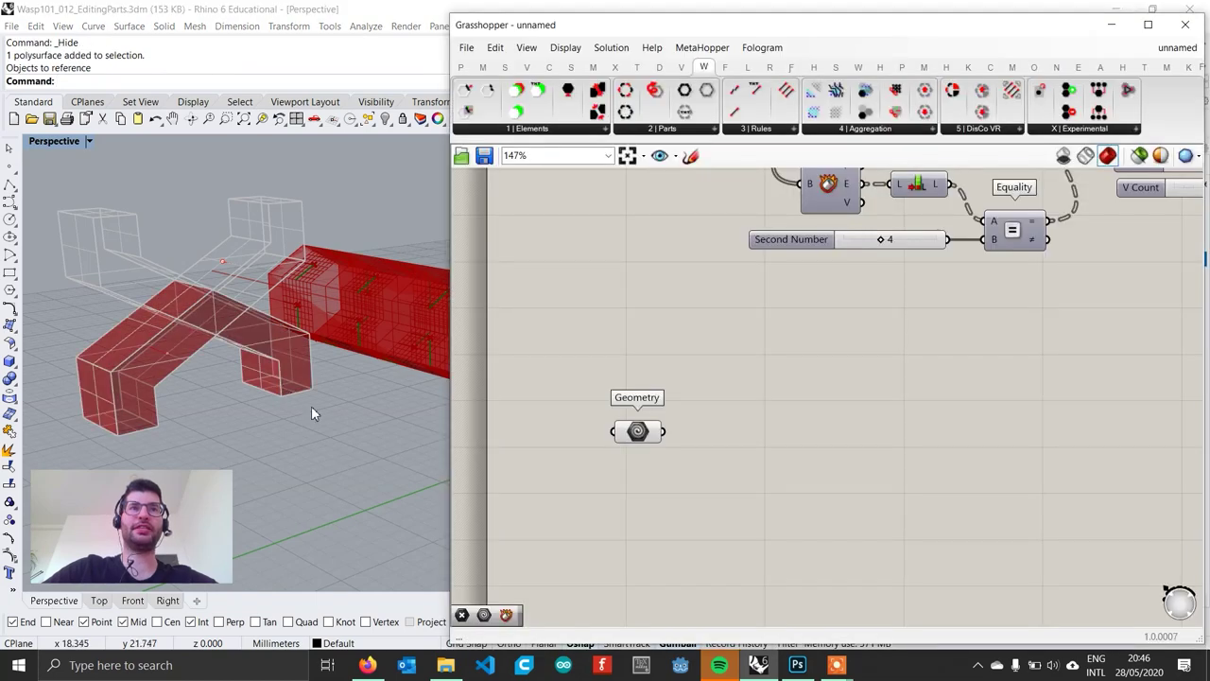
# Step: Add a Point parameter below the Geometry parameter and reference the connection point on the cross part's lower polysurface in it
pyautogui.doubleClick(640, 510)
pyautogui.write('point')
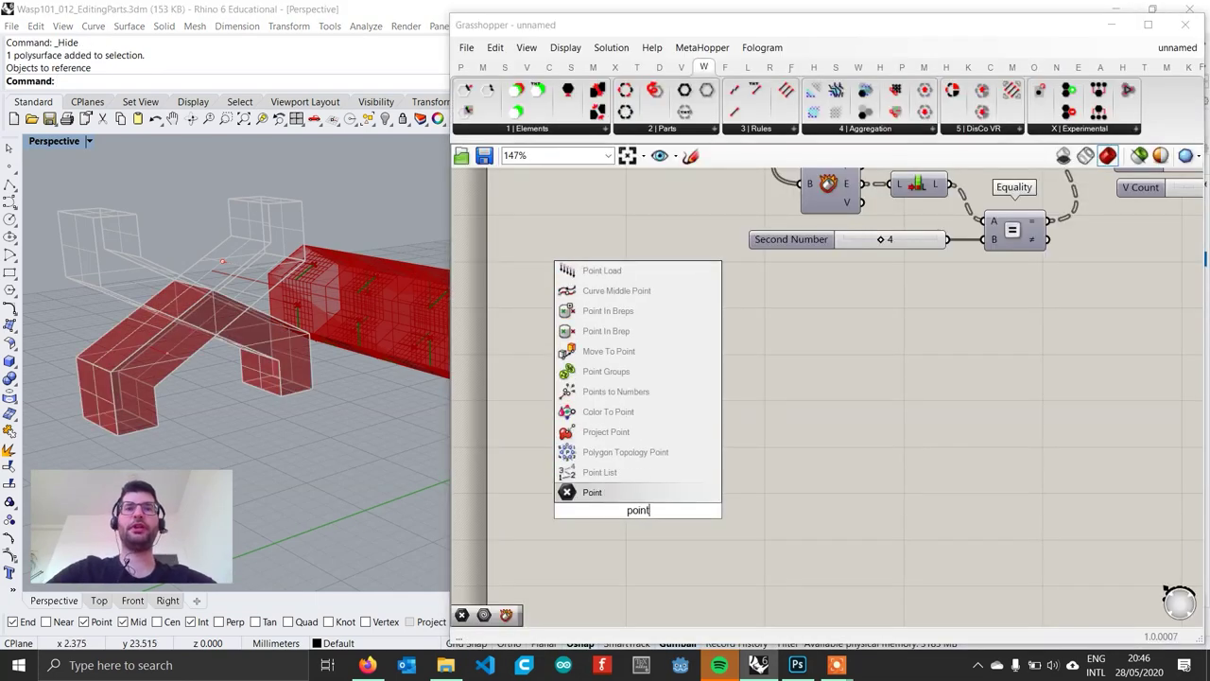
pyautogui.press('Return')
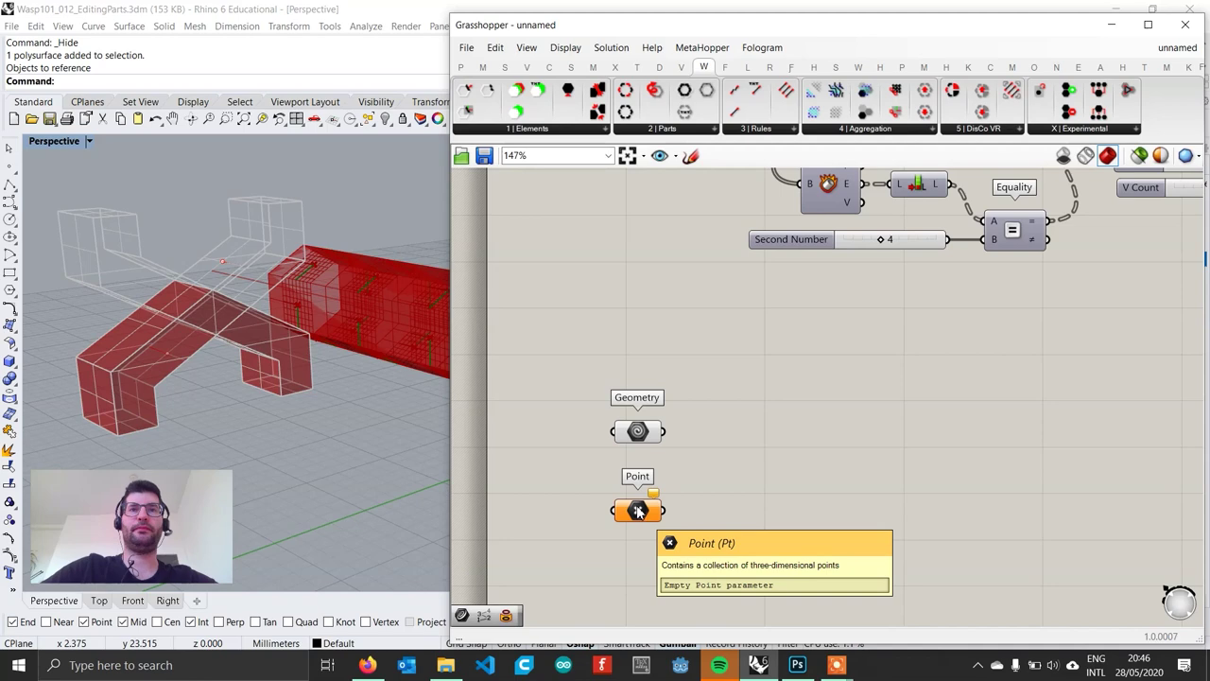
pyautogui.rightClick(638, 506)
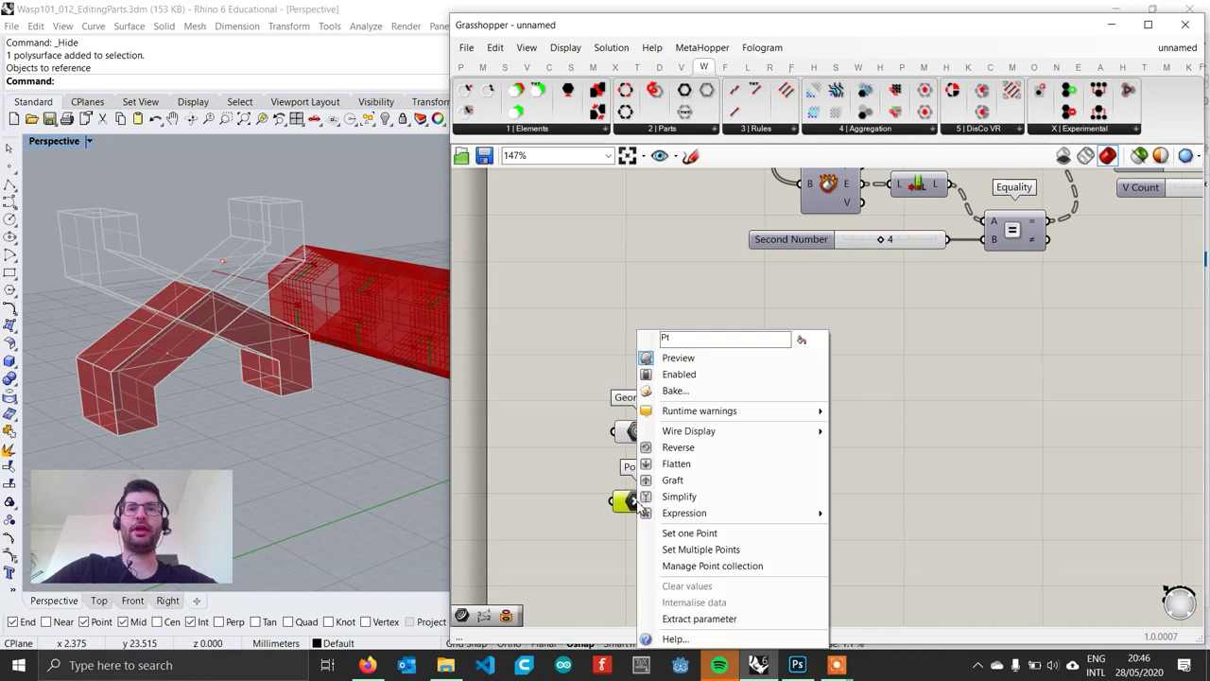
pyautogui.click(740, 533)
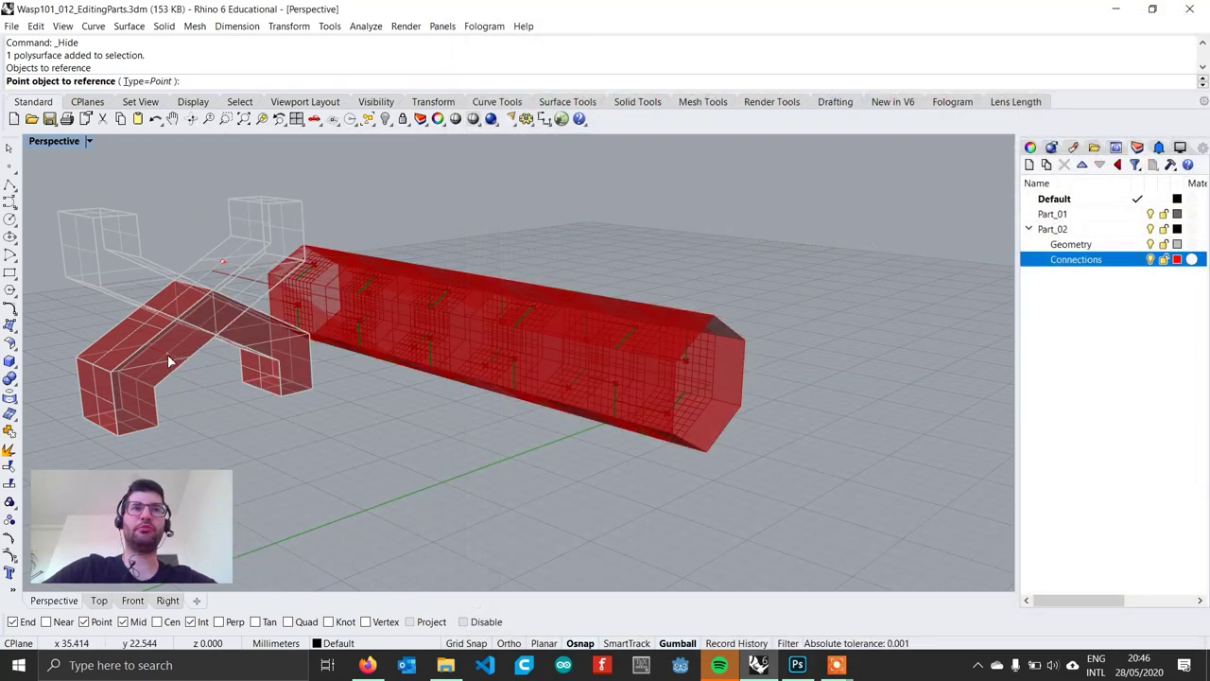
pyautogui.scroll(5, 168, 360)
pyautogui.click(316, 280)
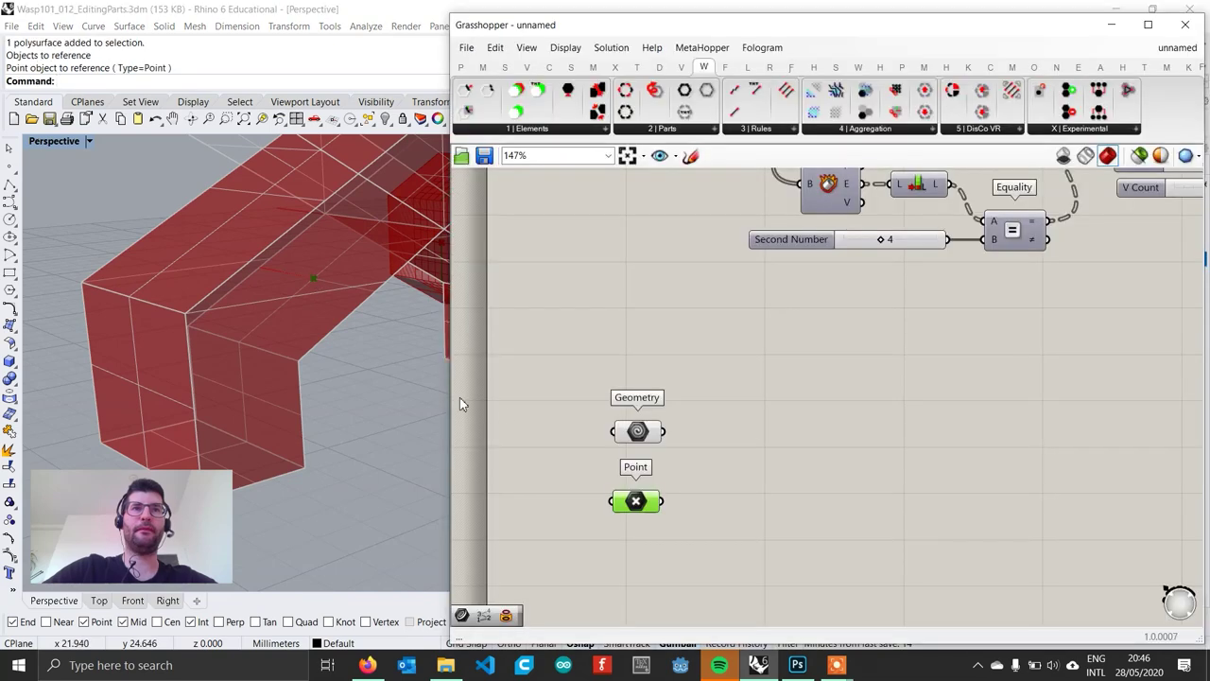
# Step: Add a Curve parameter below the Point parameter and reference the direction line at the lower polysurface's connection point in it
pyautogui.doubleClick(630, 527)
pyautogui.write('curve')
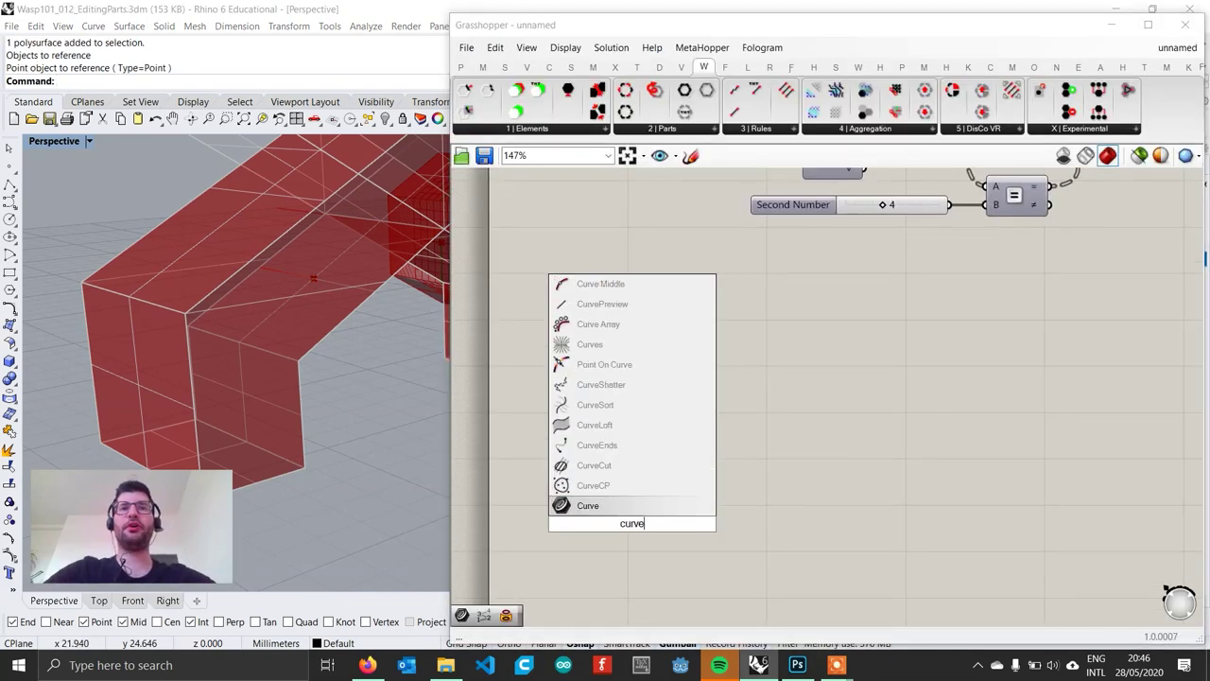
pyautogui.press('Return')
pyautogui.rightClick(628, 524)
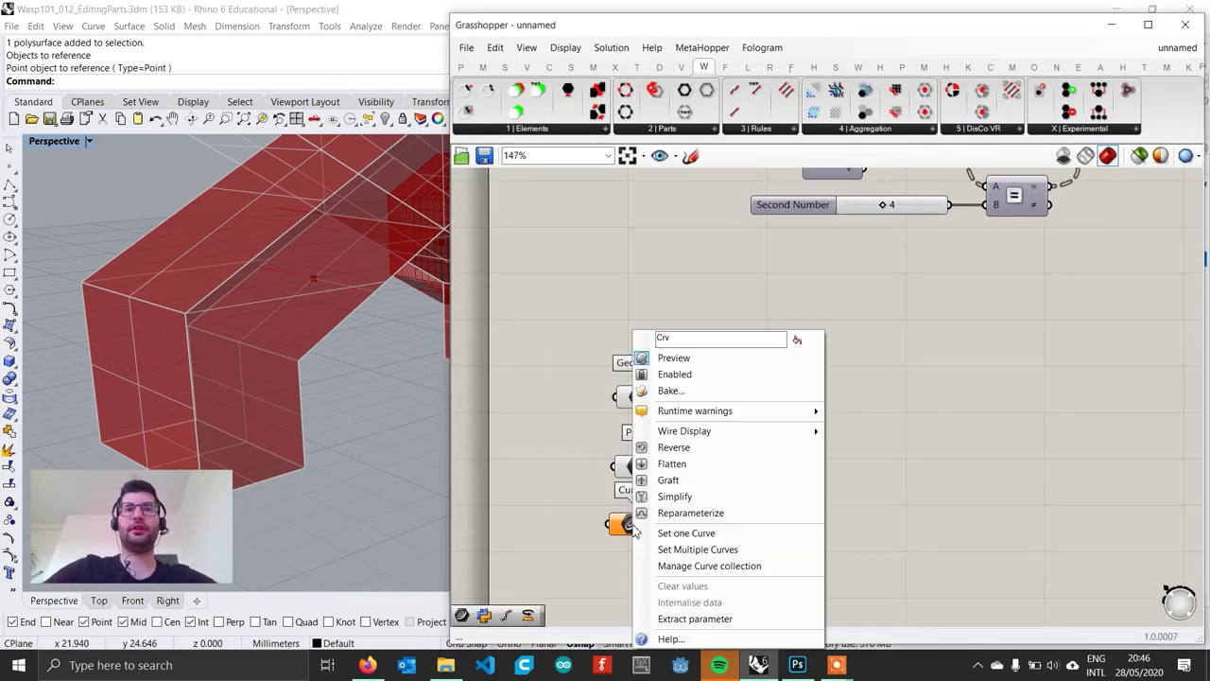
pyautogui.click(689, 534)
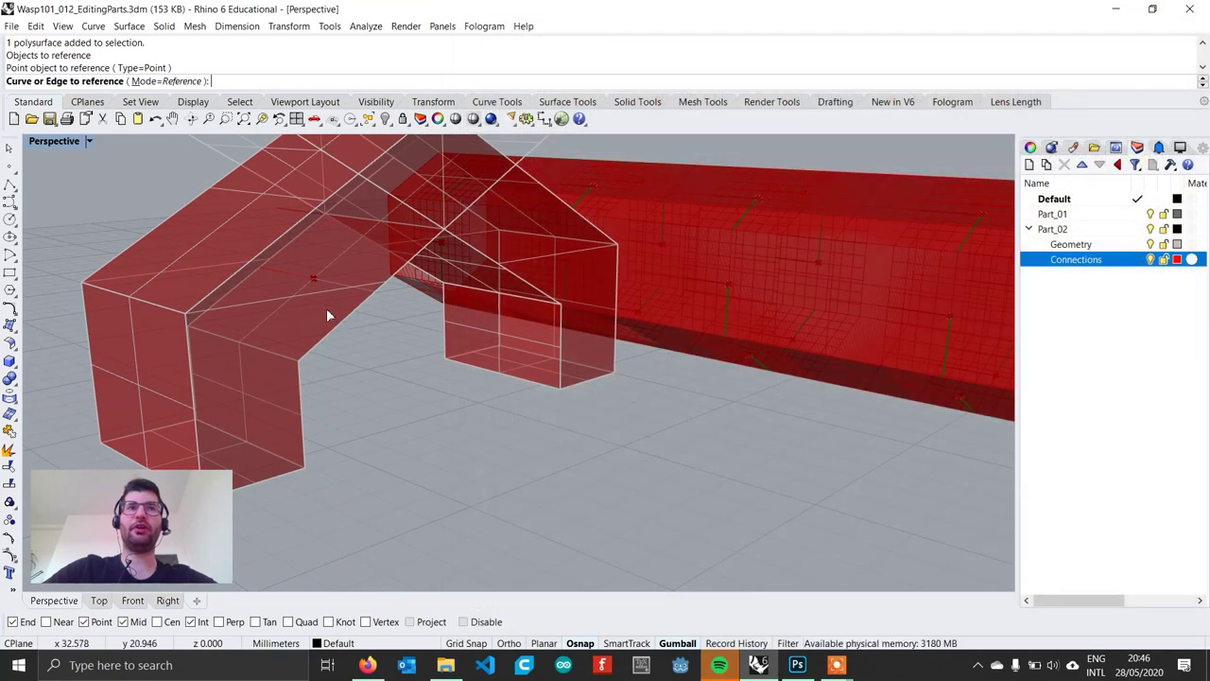
pyautogui.click(295, 272)
pyautogui.moveTo(345, 377); pyautogui.dragTo(295, 397, button='right')
# Step: Align the Geometry, Point and Curve parameters in one column and distribute them evenly
pyautogui.moveTo(683, 552); pyautogui.dragTo(601, 352)
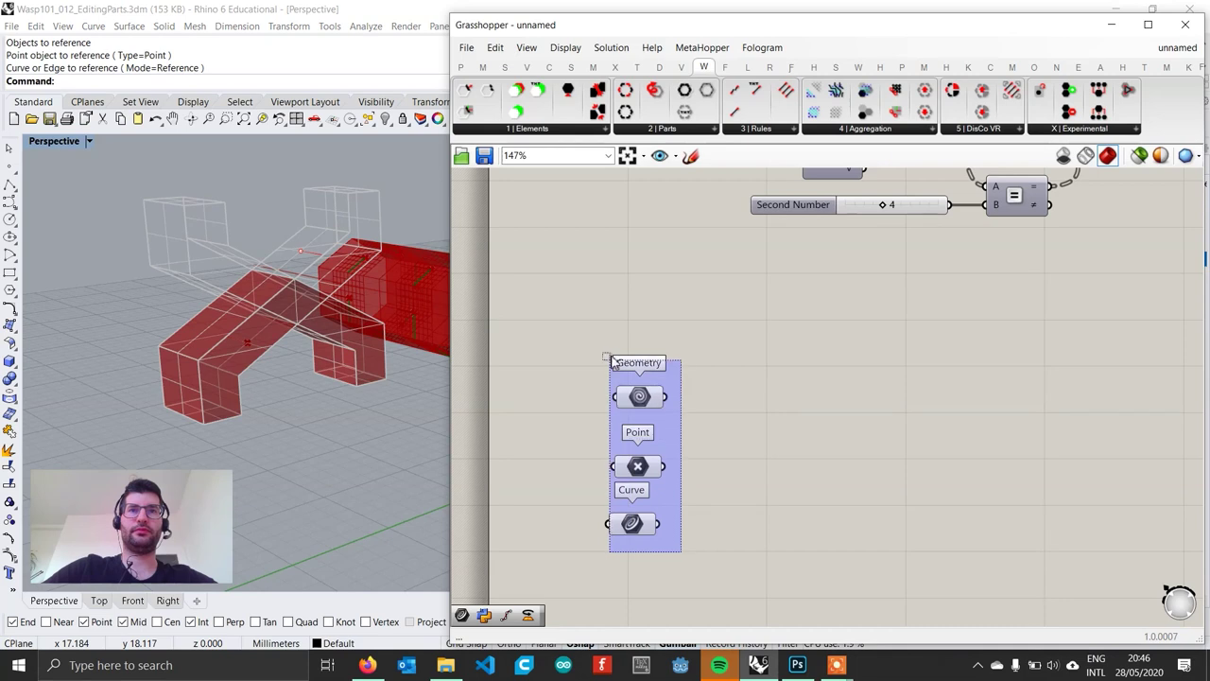
pyautogui.click(636, 376)
pyautogui.click(635, 365)
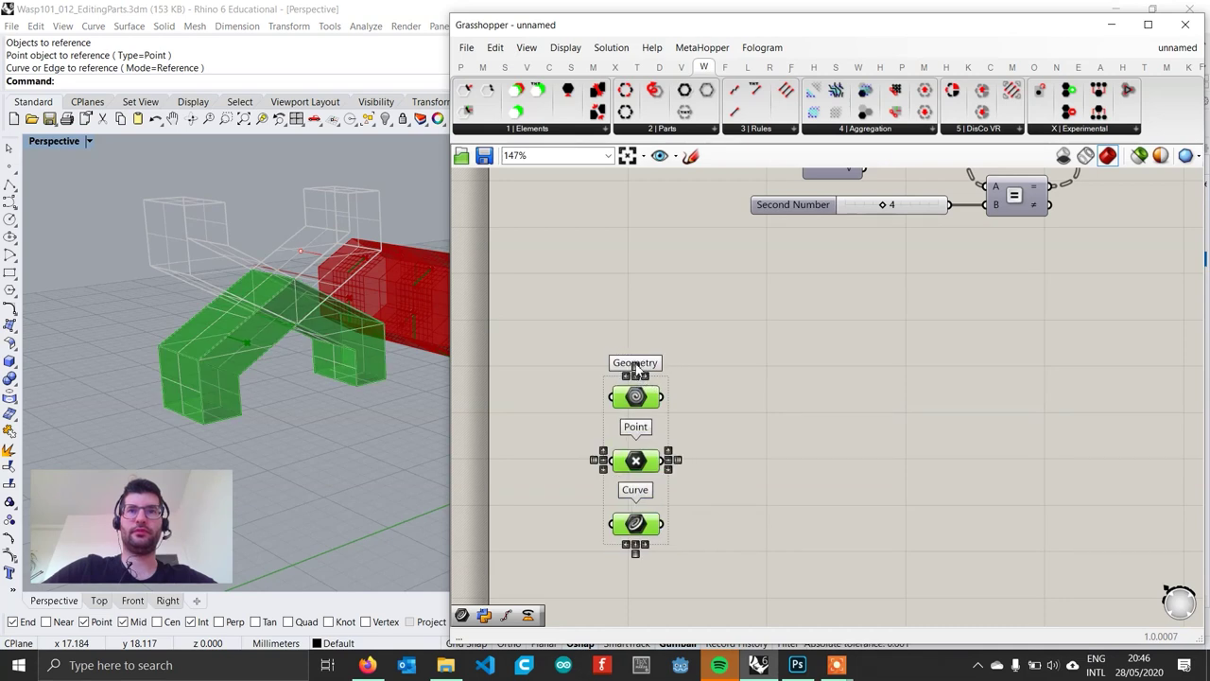
pyautogui.click(753, 426)
pyautogui.moveTo(759, 471); pyautogui.dragTo(737, 364, button='right')
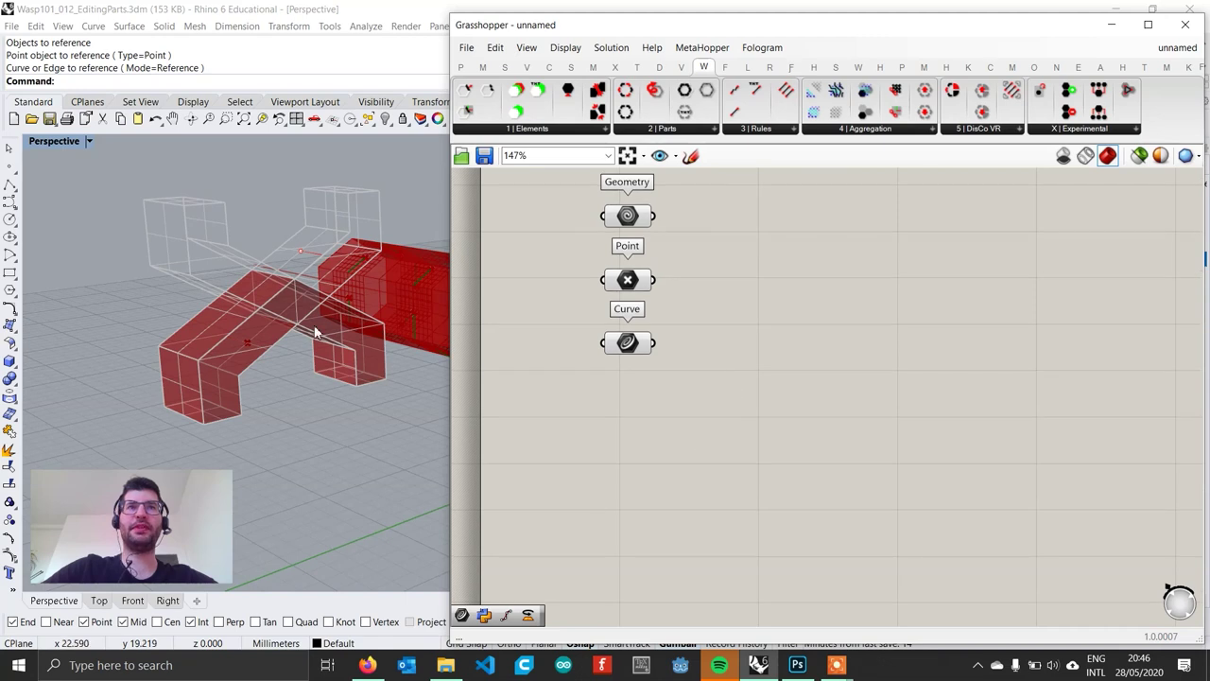
# Step: Add a second Geometry parameter below the first group, reference the cross part's upper polysurface and line it up with the column
pyautogui.doubleClick(633, 518)
pyautogui.write('geo')
pyautogui.press('Return')
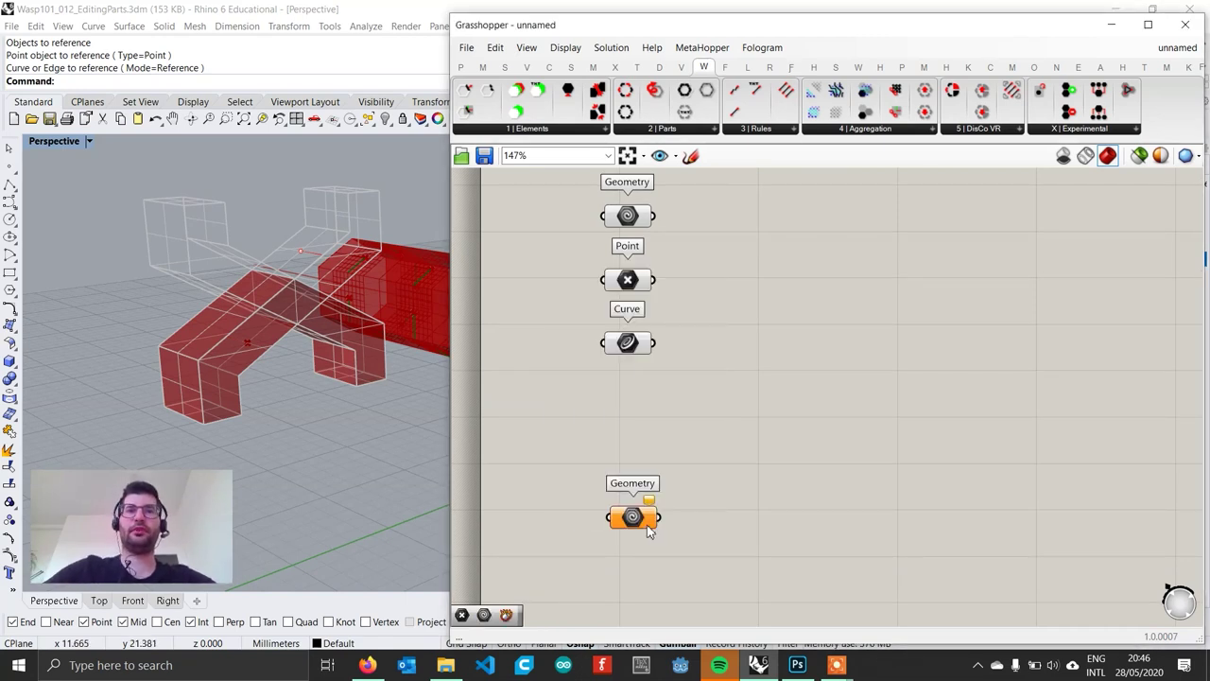
pyautogui.rightClick(647, 531)
pyautogui.click(718, 536)
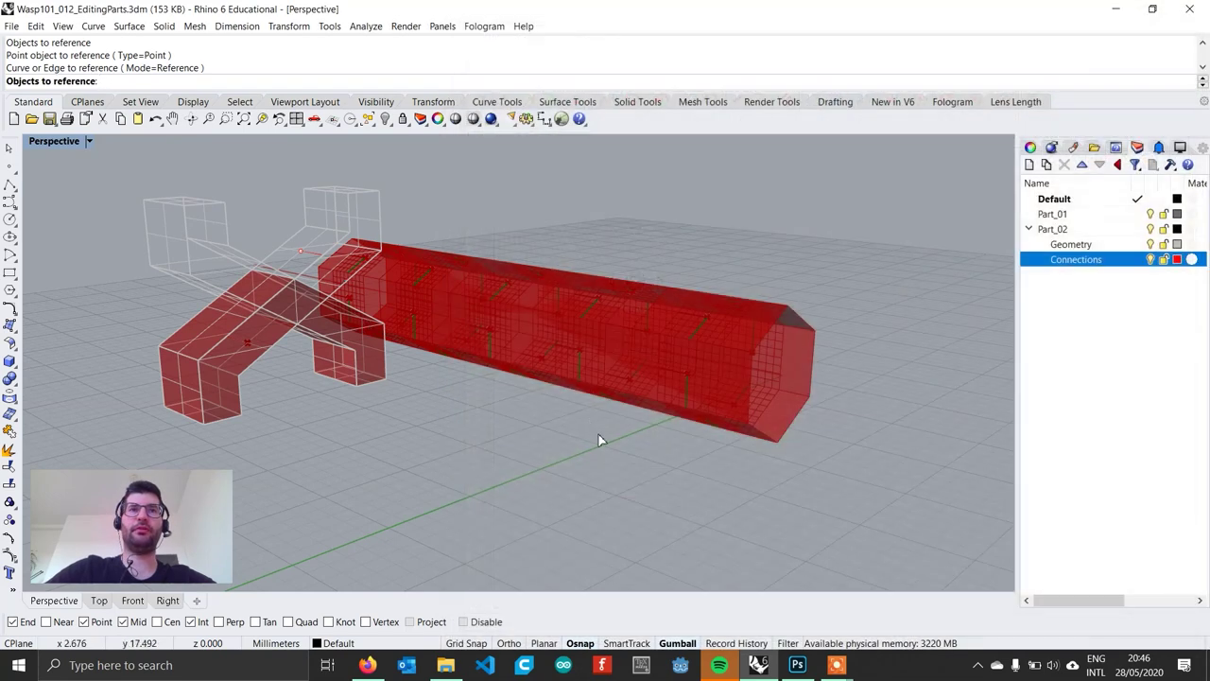
pyautogui.click(352, 233)
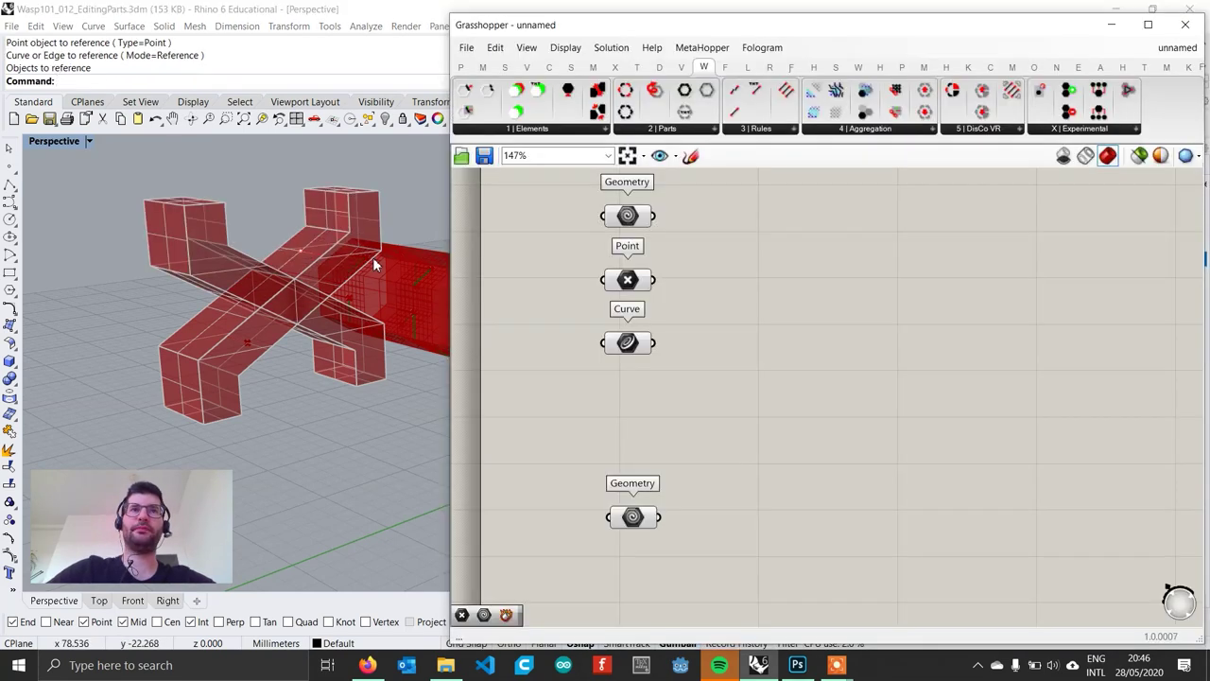
pyautogui.click(639, 520)
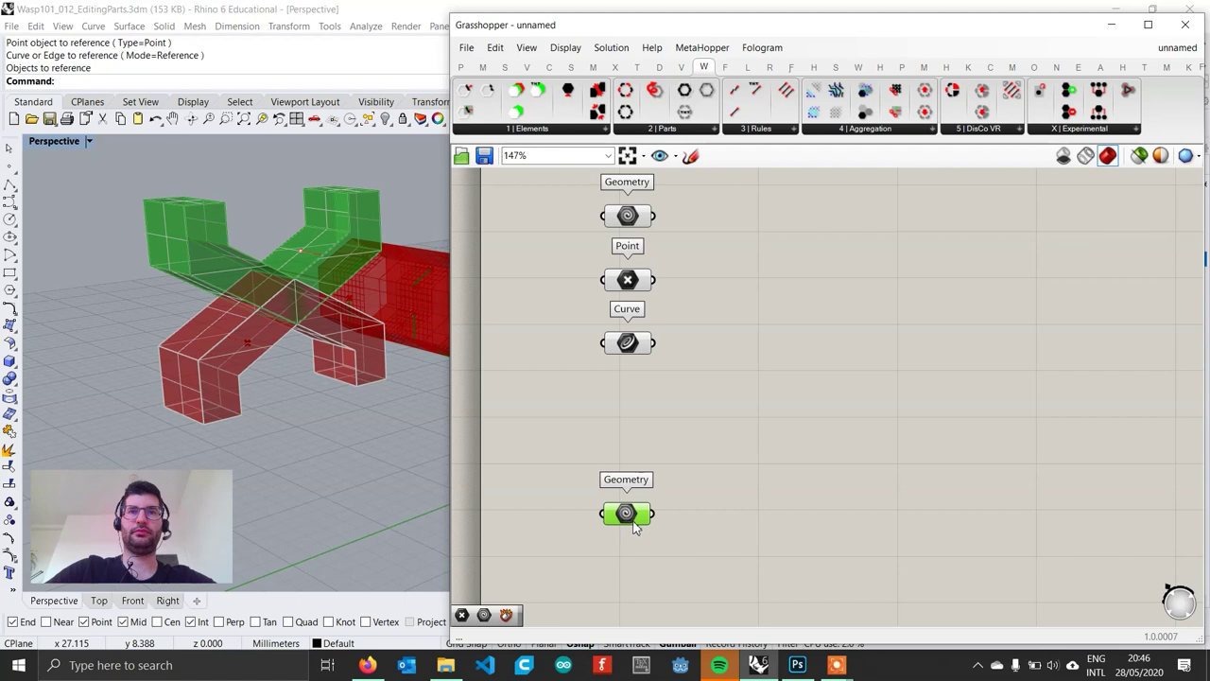
# Step: Add a Point parameter below the second Geometry parameter and reference the connection point on the upper polysurface in it
pyautogui.moveTo(632, 588); pyautogui.dragTo(621, 471, button='right')
pyautogui.doubleClick(621, 471)
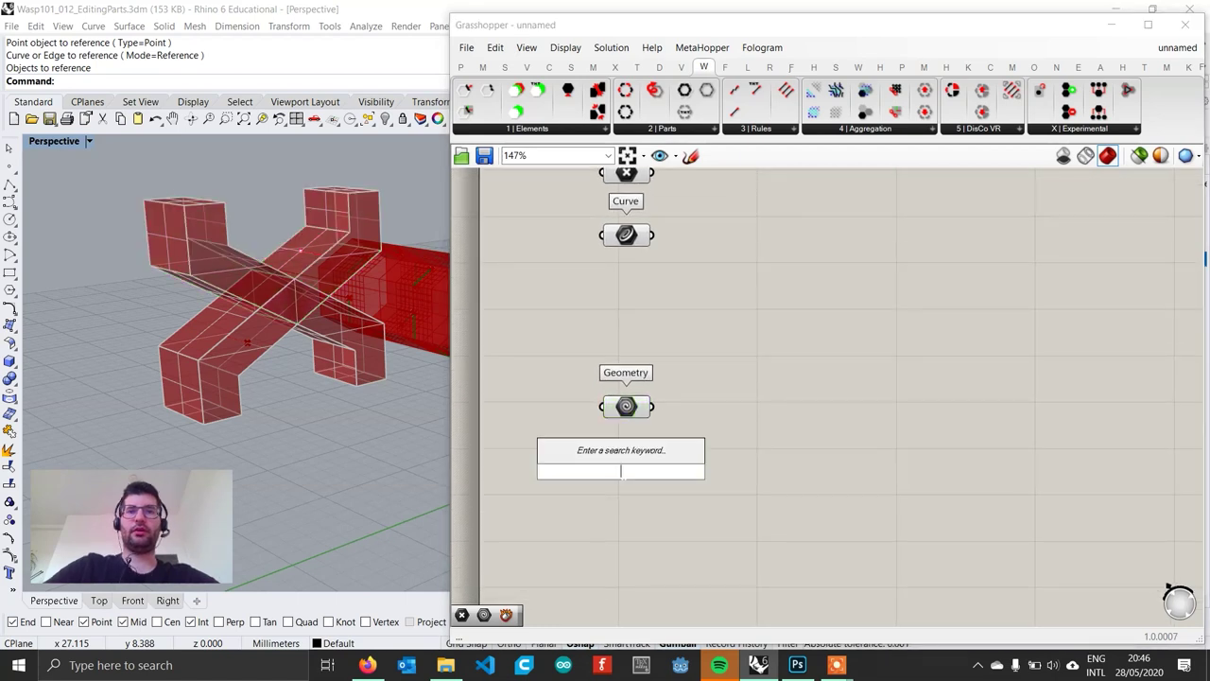
pyautogui.write('point')
pyautogui.press('Return')
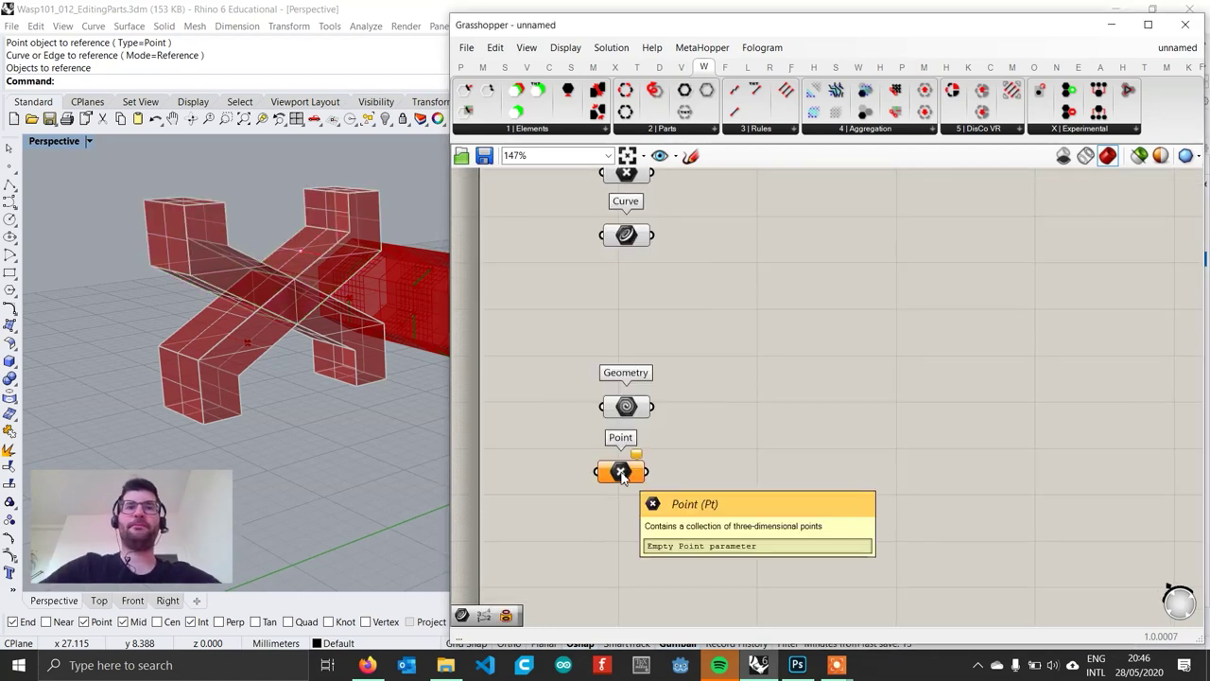
pyautogui.rightClick(622, 472)
pyautogui.click(674, 532)
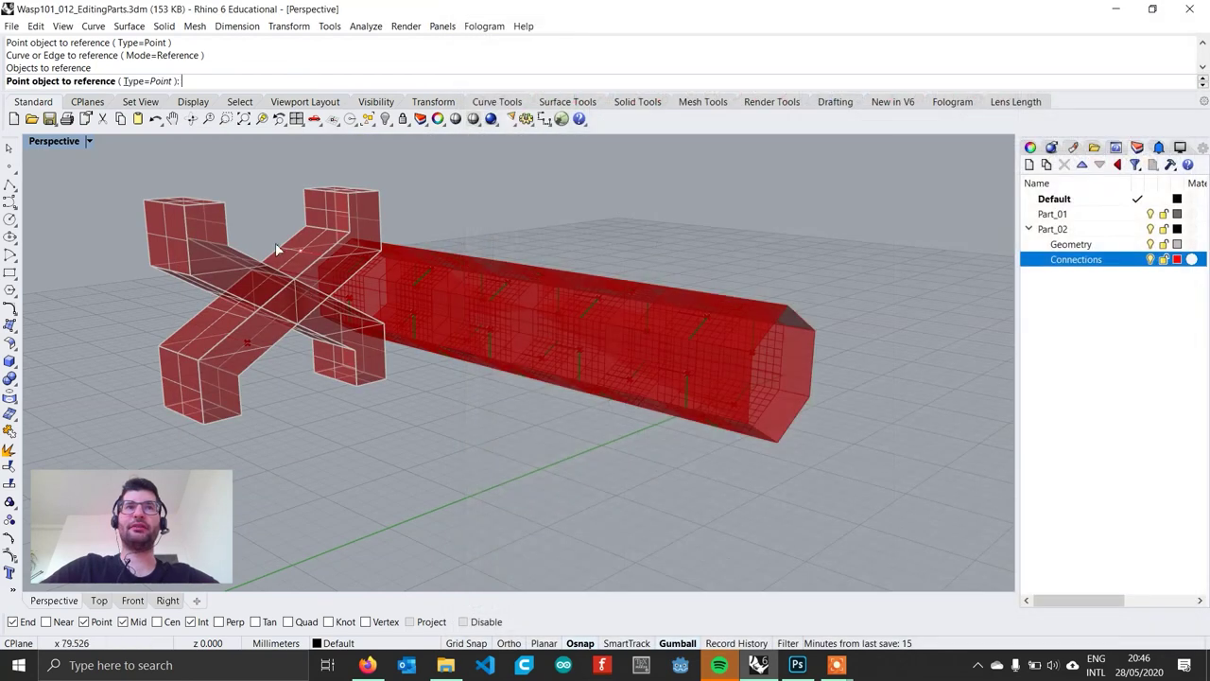
pyautogui.click(301, 253)
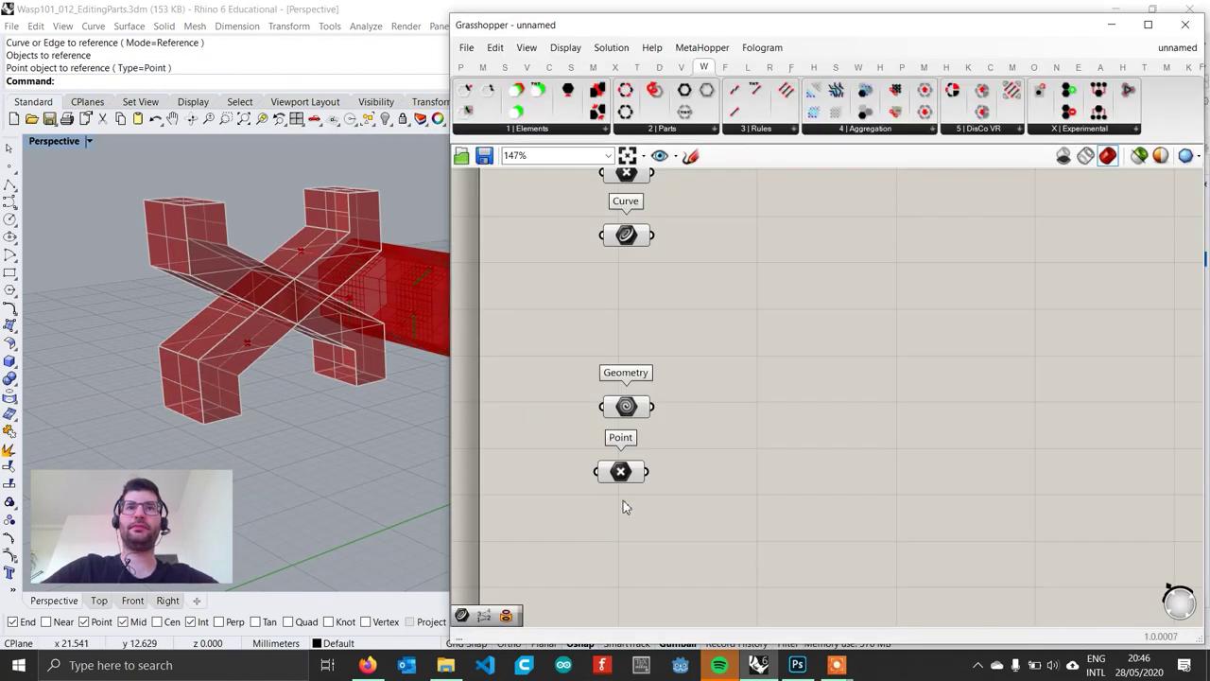
# Step: Add a Curve parameter below the second Point parameter and reference the upper polysurface's direction line in it
pyautogui.doubleClick(626, 529)
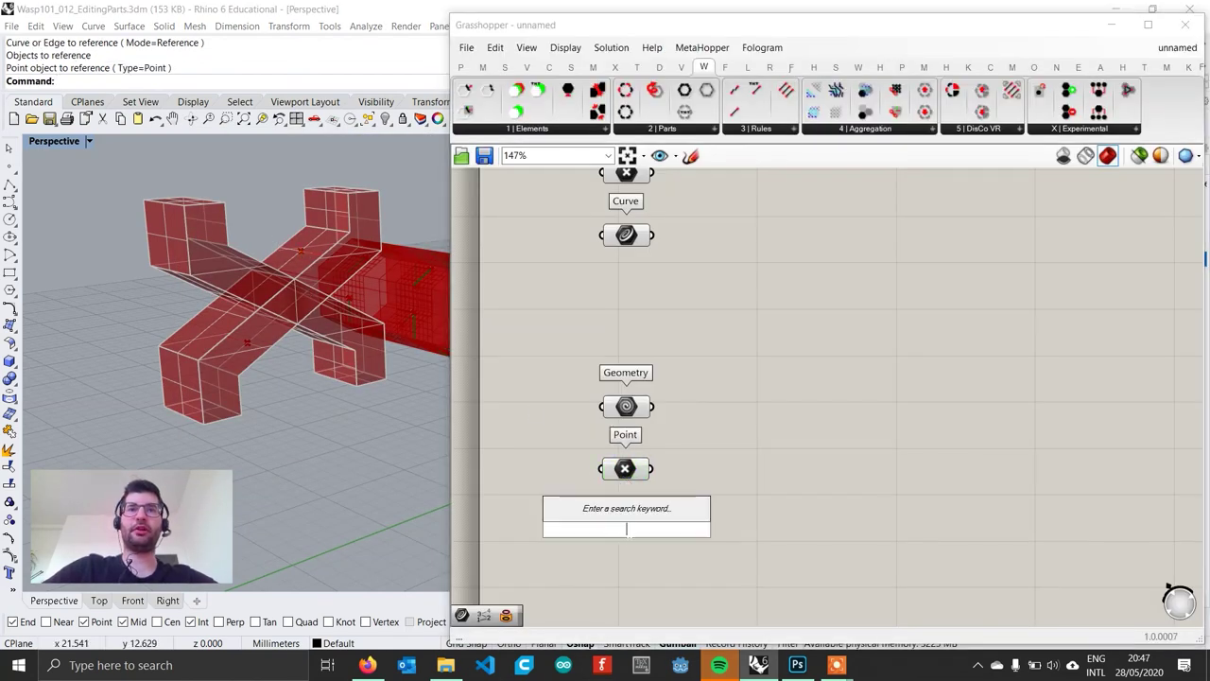
pyautogui.write('curve')
pyautogui.press('Return')
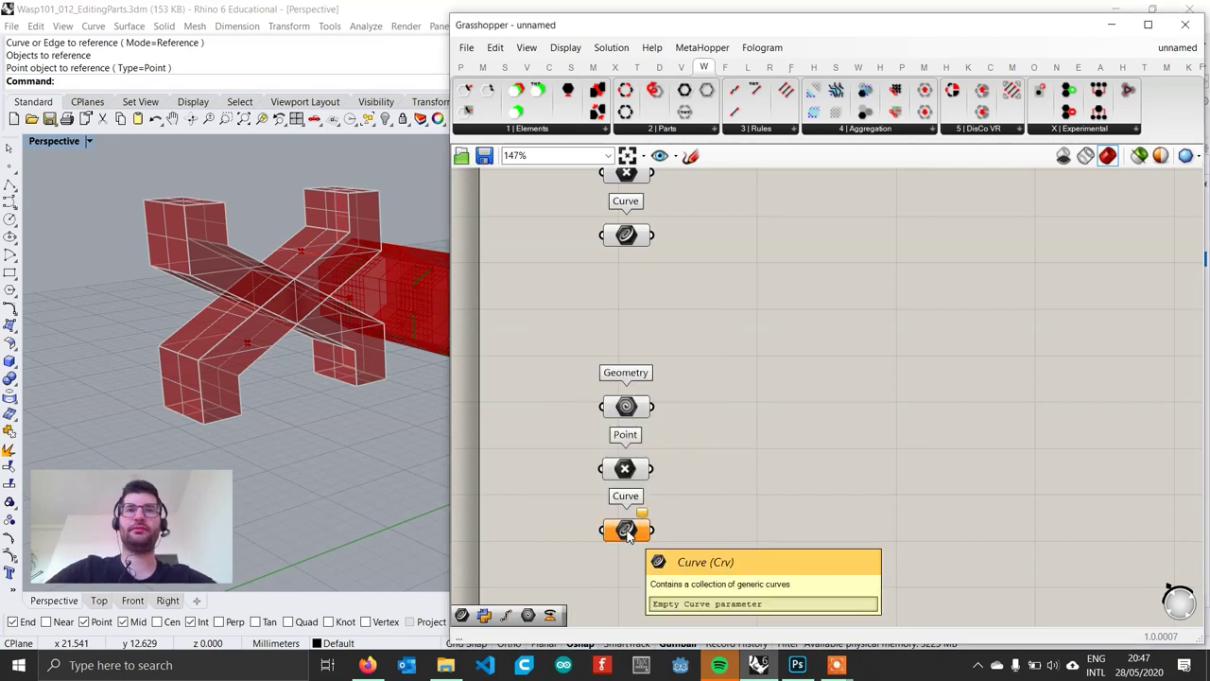
pyautogui.rightClick(624, 527)
pyautogui.click(664, 534)
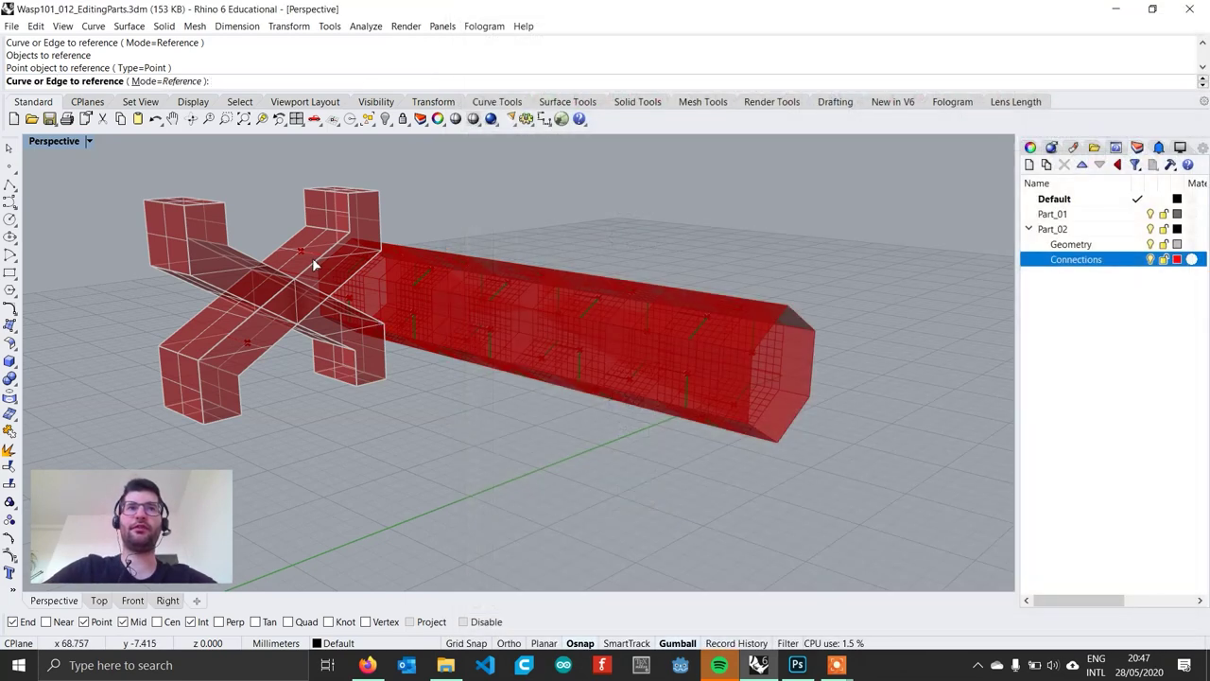
pyautogui.click(313, 256)
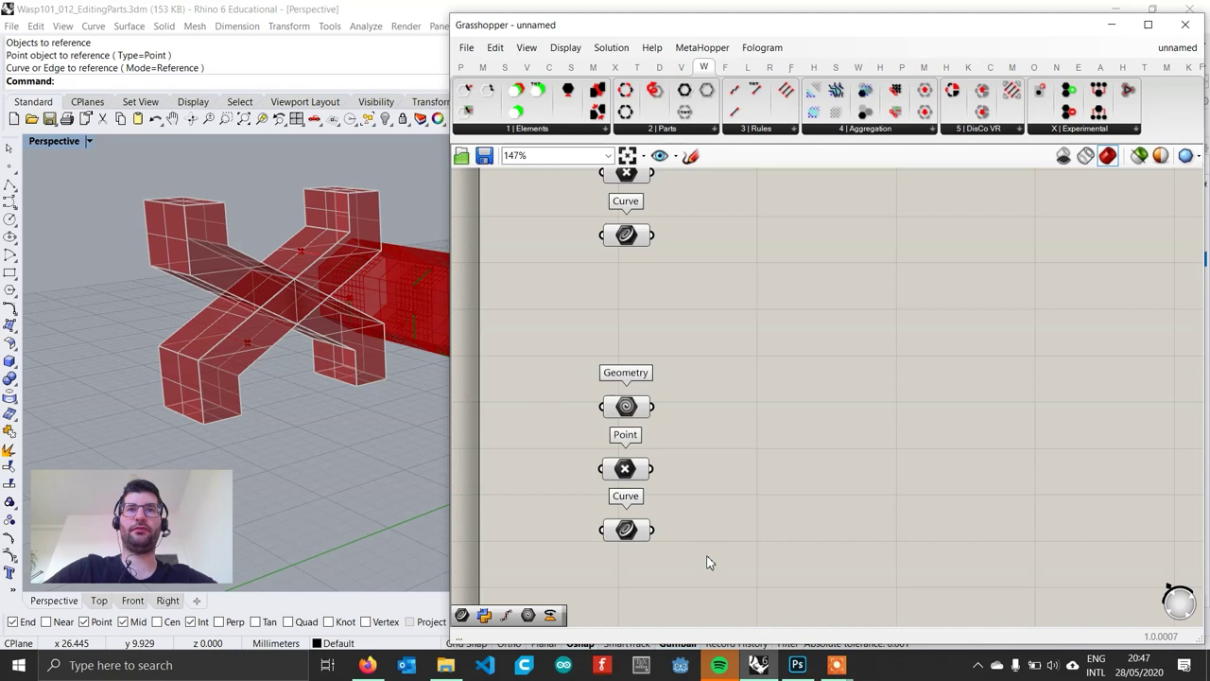
# Step: Hide the cross part's original polysurfaces, points and curves in Rhino, leaving only the Grasshopper preview
pyautogui.scroll(-7, 203, 345)
pyautogui.keyDown('shift'); pyautogui.moveTo(331, 342); pyautogui.dragTo(257, 352, button='right'); pyautogui.keyUp('shift')
pyautogui.scroll(-2, 258, 351)
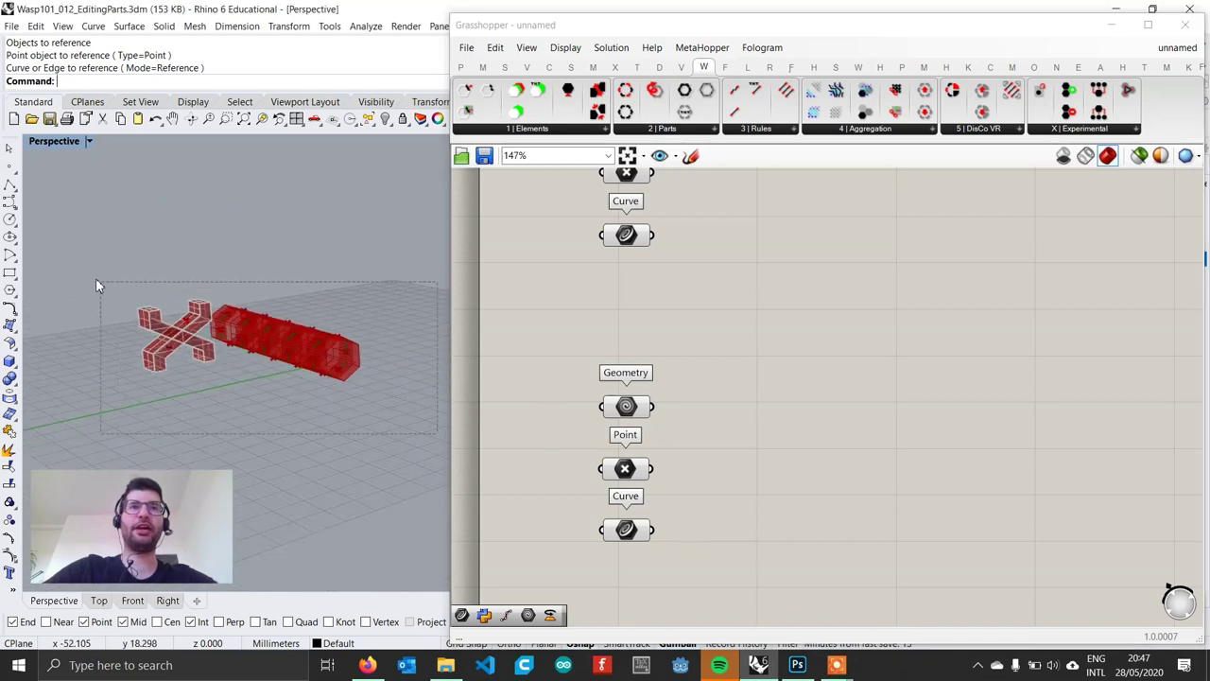
pyautogui.moveTo(56, 242); pyautogui.dragTo(57, 242)
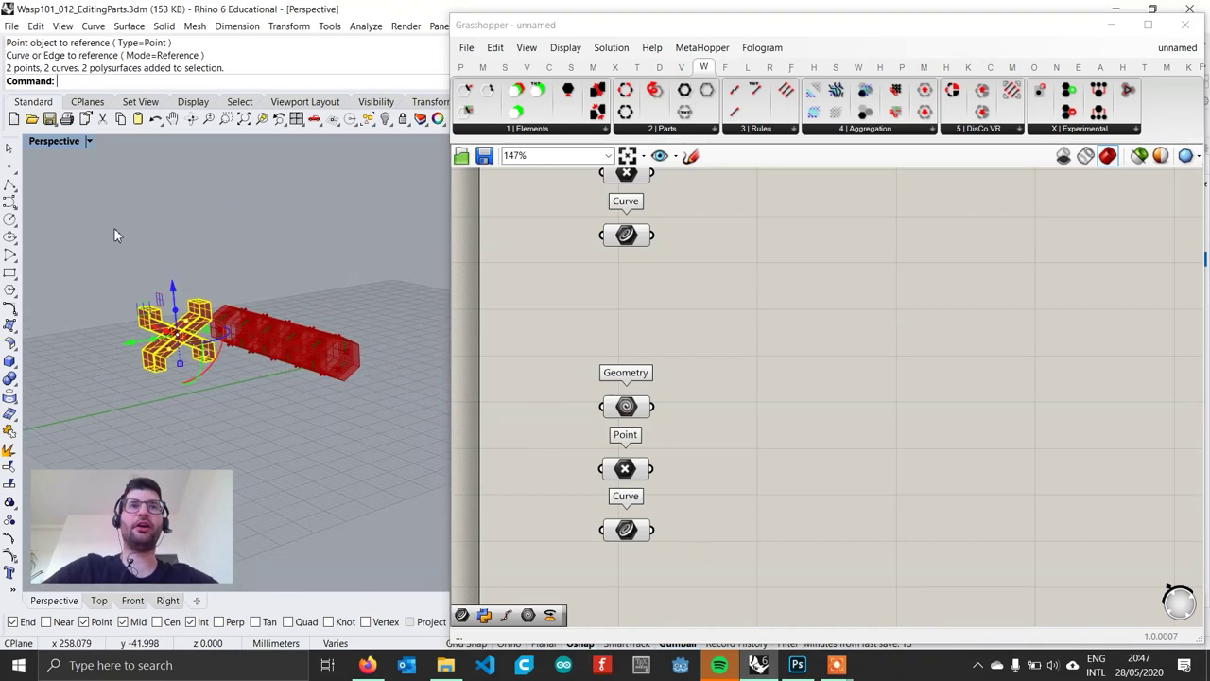
pyautogui.click(385, 120)
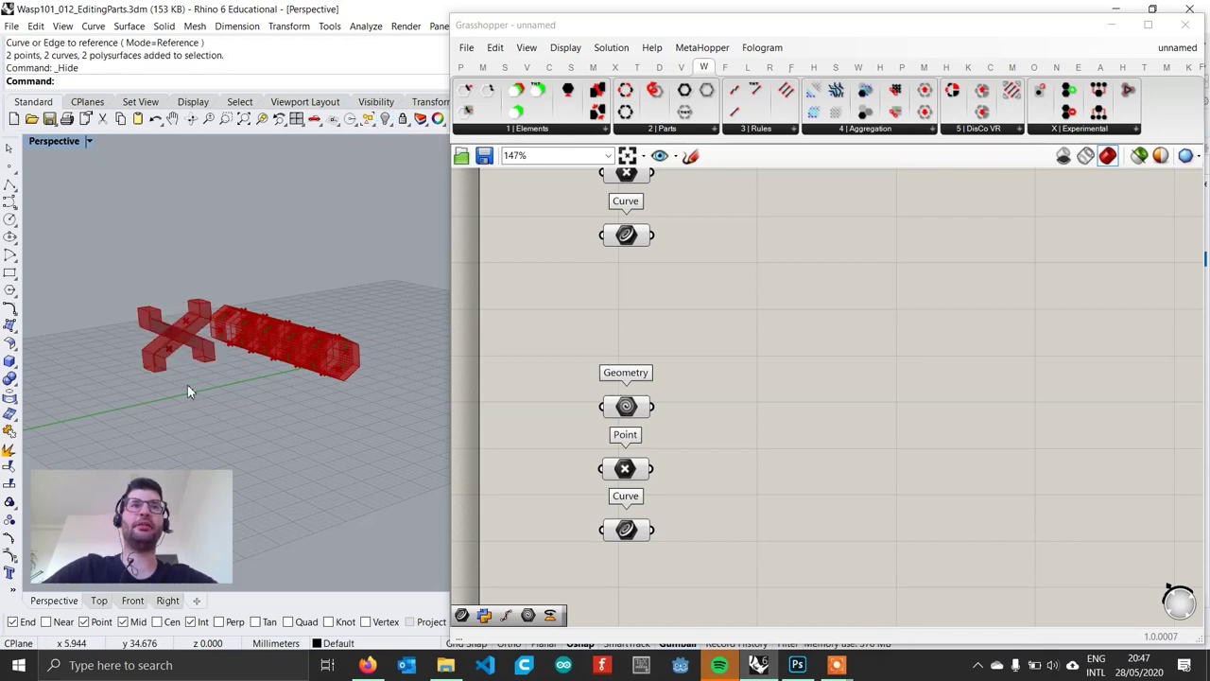
pyautogui.scroll(3, 188, 385)
pyautogui.scroll(-1, 226, 354)
# Step: Check which half of the cross part each group of Geometry, Point and Curve parameters references
pyautogui.scroll(-3, 671, 414)
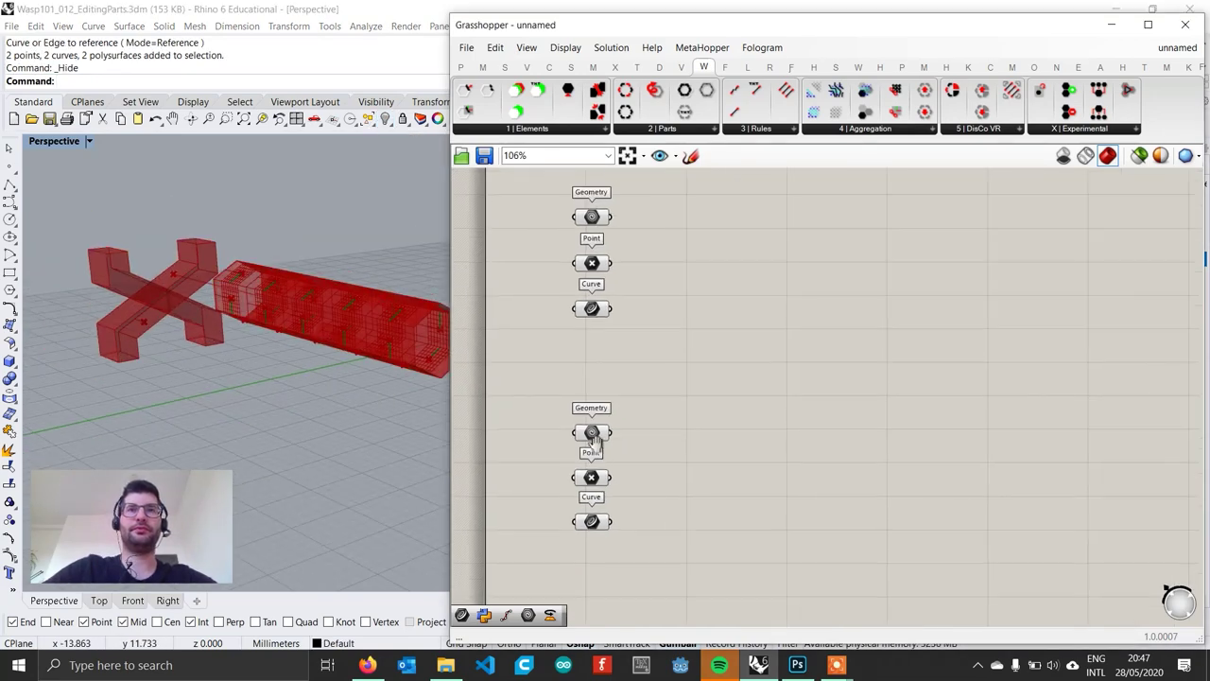
pyautogui.scroll(1, 586, 463)
pyautogui.moveTo(650, 552); pyautogui.dragTo(554, 432)
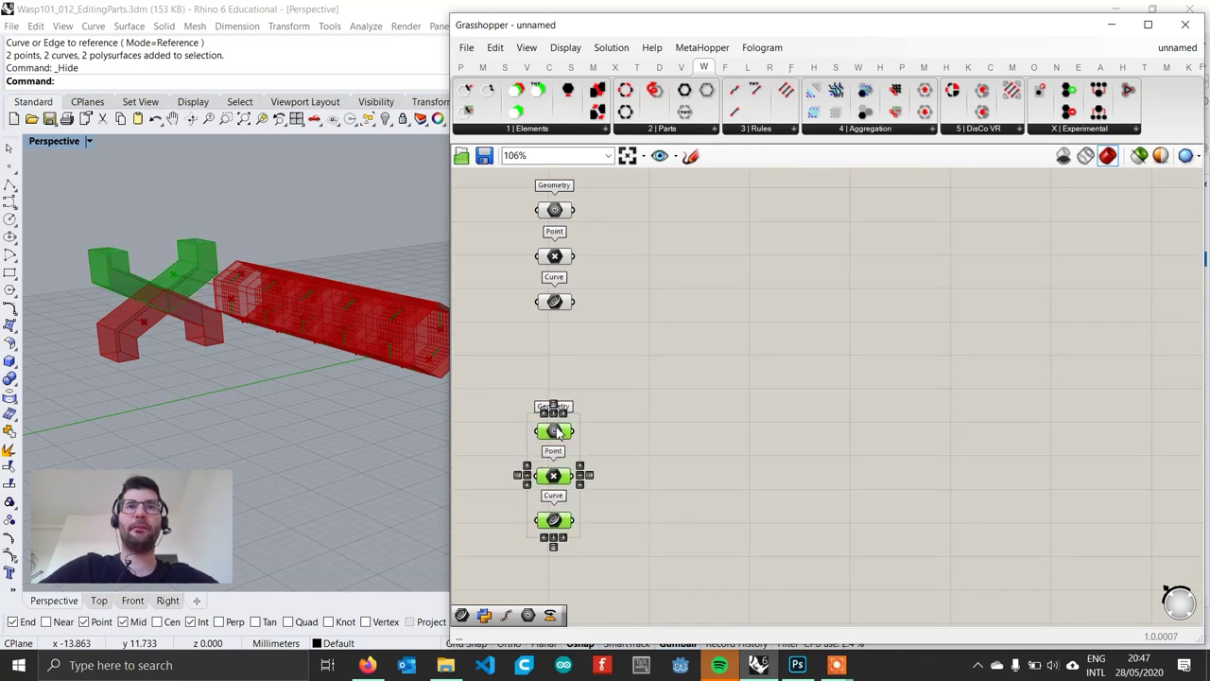
pyautogui.click(578, 367)
pyautogui.moveTo(608, 330); pyautogui.dragTo(611, 373, button='right')
pyautogui.moveTo(611, 379); pyautogui.dragTo(523, 246)
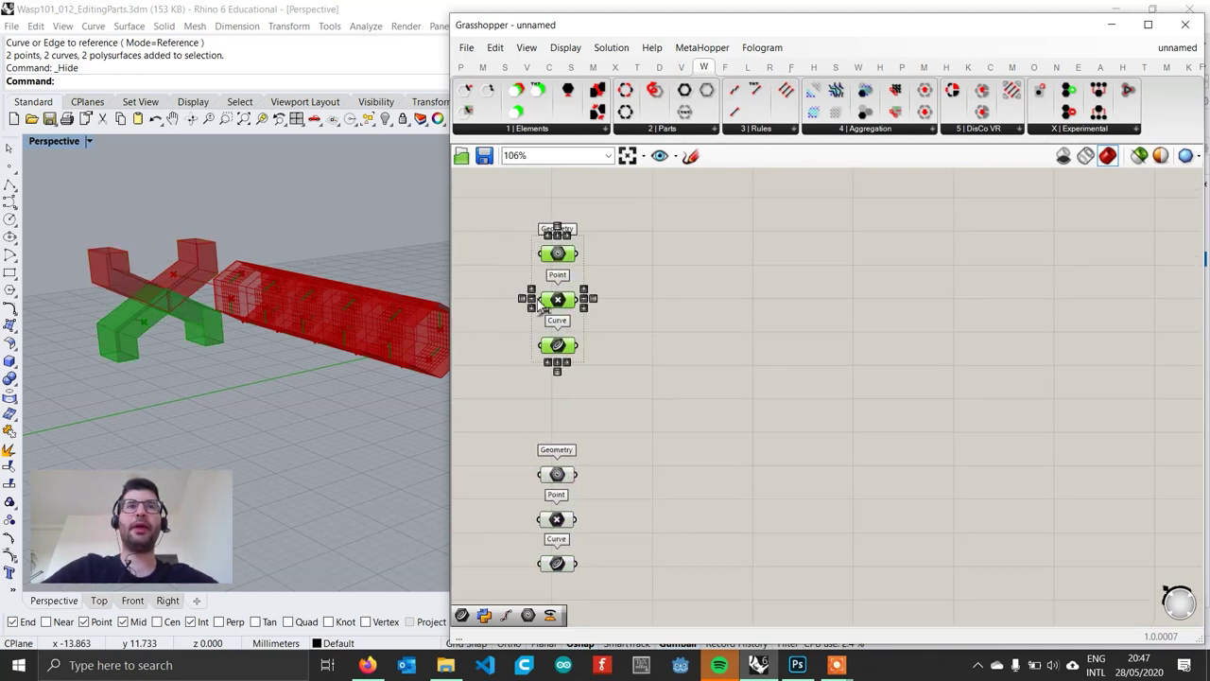
pyautogui.click(650, 338)
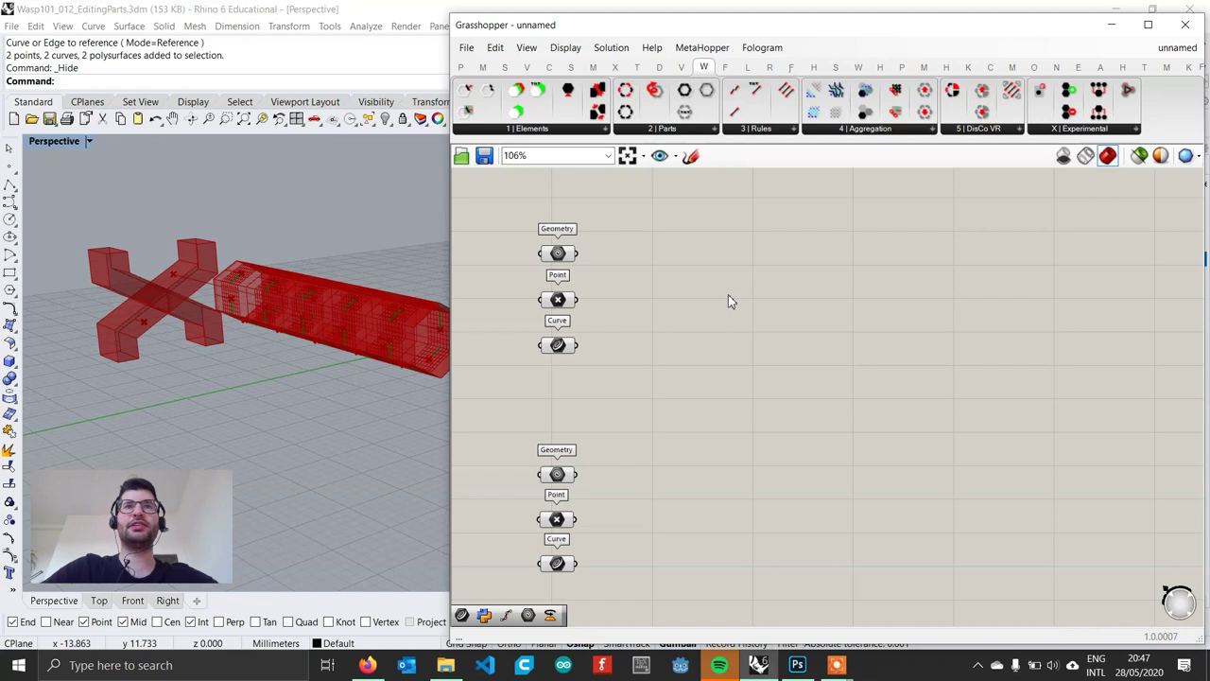
pyautogui.moveTo(617, 358); pyautogui.dragTo(523, 232)
pyautogui.click(705, 277)
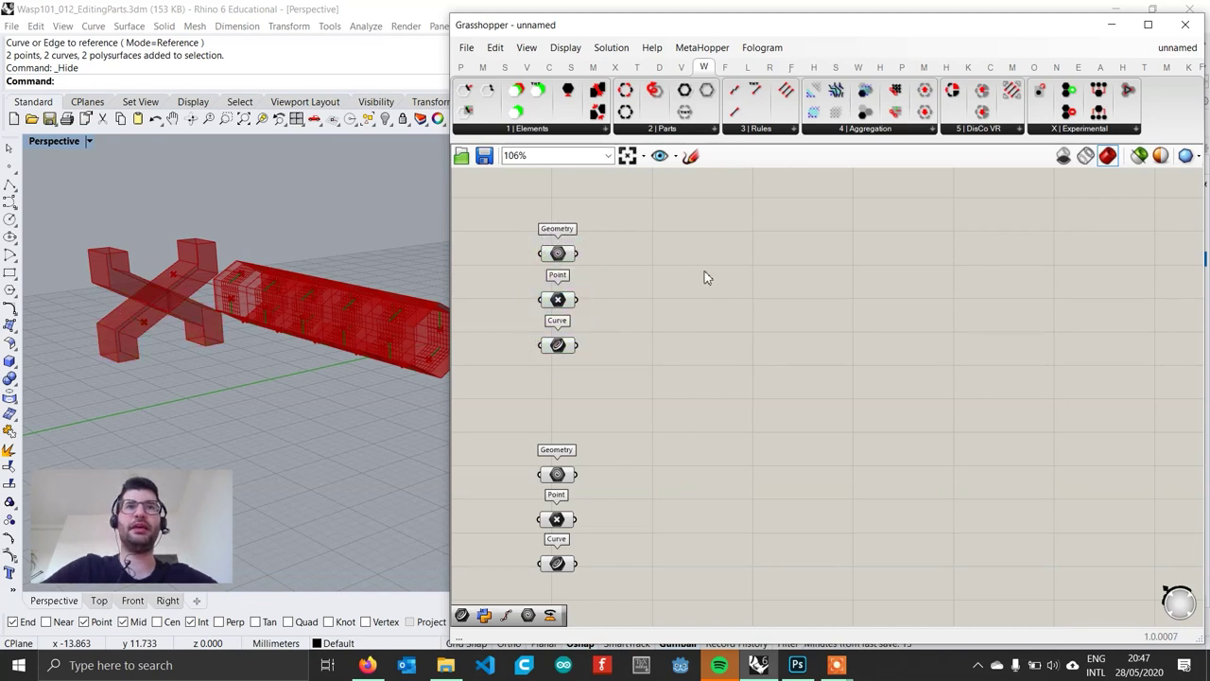
# Step: Add Wasp_Connection From Direction beside the upper parameter group and connect Geometry to GEO, Point to CEN and Curve to UP
pyautogui.click(554, 130)
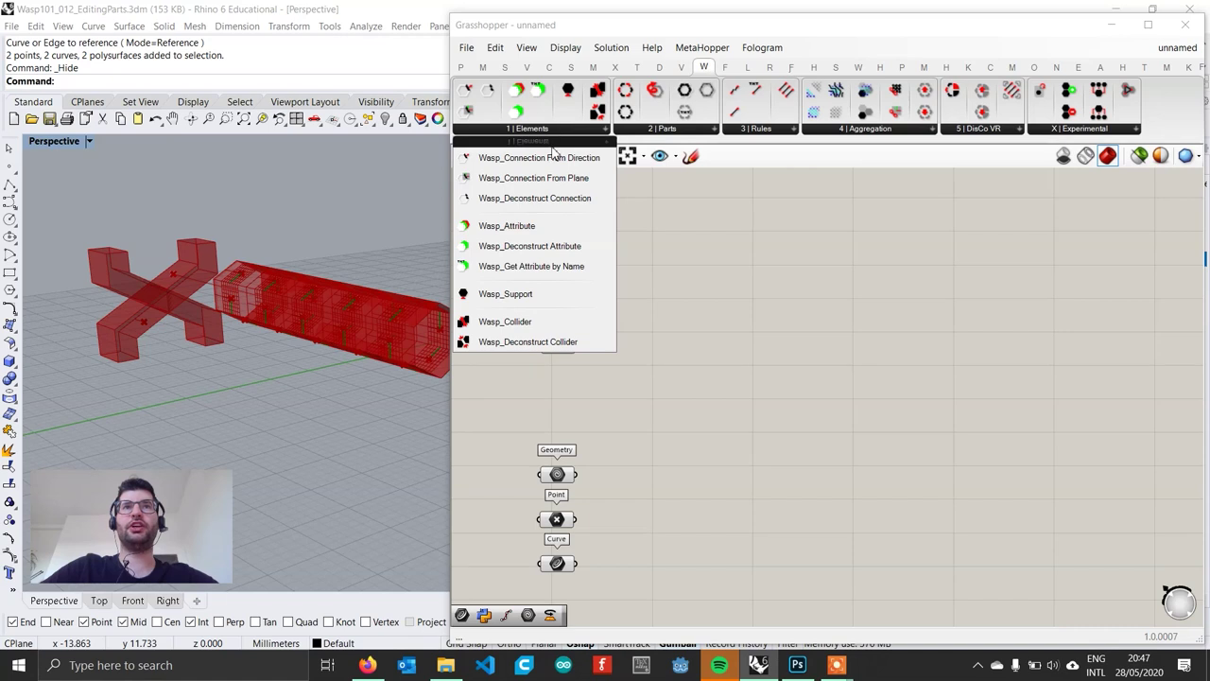
pyautogui.moveTo(557, 159); pyautogui.dragTo(695, 326)
pyautogui.scroll(1, 677, 324)
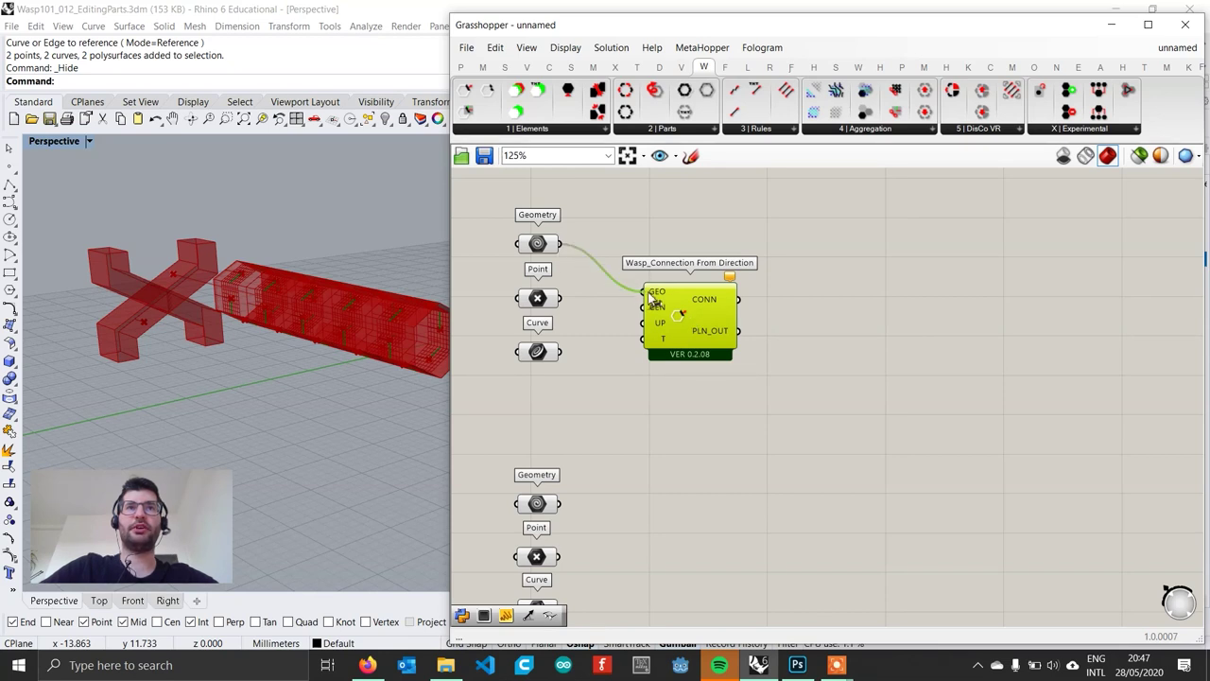
pyautogui.moveTo(561, 298); pyautogui.dragTo(644, 308)
pyautogui.moveTo(561, 351); pyautogui.dragTo(648, 359)
# Step: Check the connection plane on the cross part's lower half and move Wasp_Connection From Direction farther from its input parameters
pyautogui.scroll(8, 182, 352)
pyautogui.scroll(-4, 244, 359)
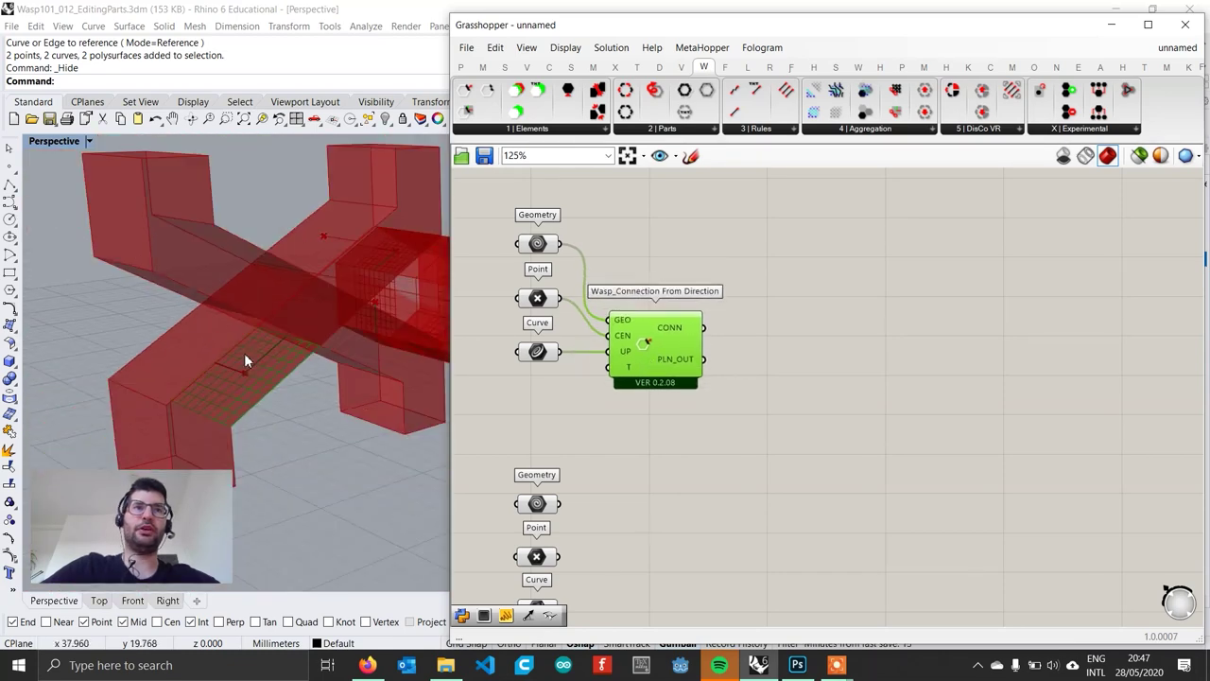
pyautogui.scroll(1, 244, 359)
pyautogui.scroll(-8, 272, 370)
pyautogui.moveTo(283, 350)
pyautogui.keyDown('shift'); pyautogui.mouseDown(button='right')
pyautogui.moveTo(284, 316)
pyautogui.moveTo(284, 331)
pyautogui.mouseUp(button='right'); pyautogui.keyUp('shift')
pyautogui.moveTo(592, 405); pyautogui.dragTo(591, 386, button='right')
pyautogui.scroll(-2, 590, 383)
pyautogui.moveTo(667, 362); pyautogui.dragTo(730, 359)
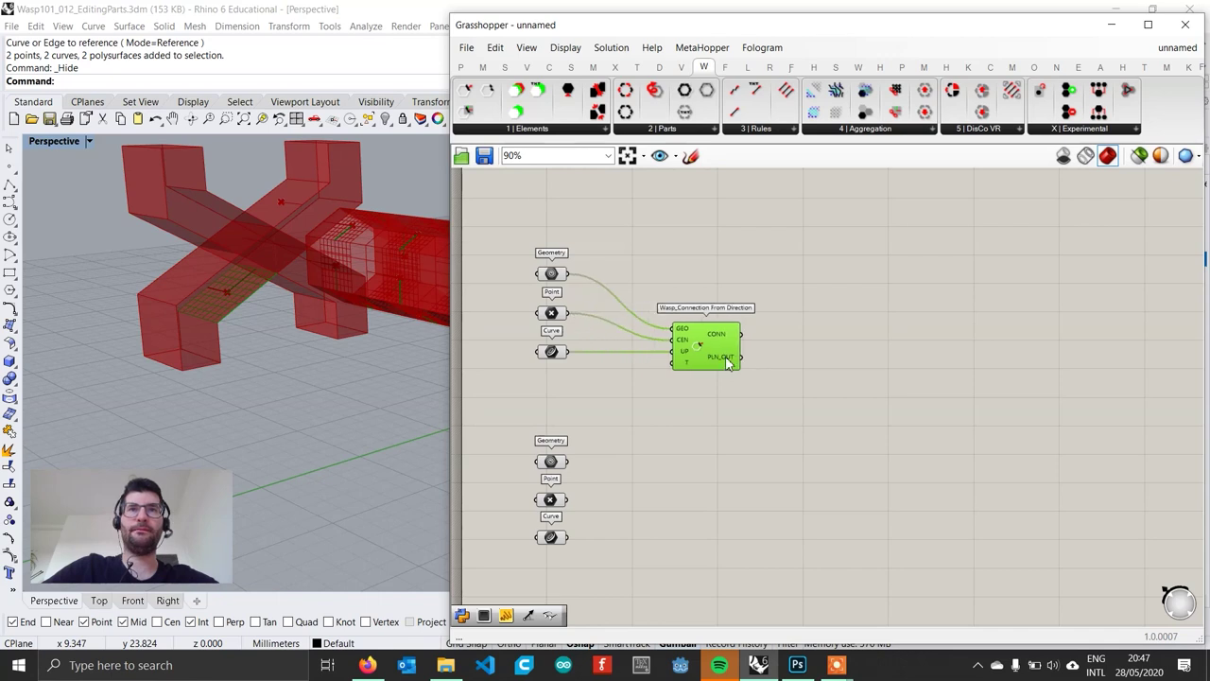
# Step: Check which half of the cross part the lower group's Geometry parameter references
pyautogui.scroll(2, 656, 419)
pyautogui.click(549, 414)
pyautogui.moveTo(236, 341); pyautogui.dragTo(213, 345, button='right')
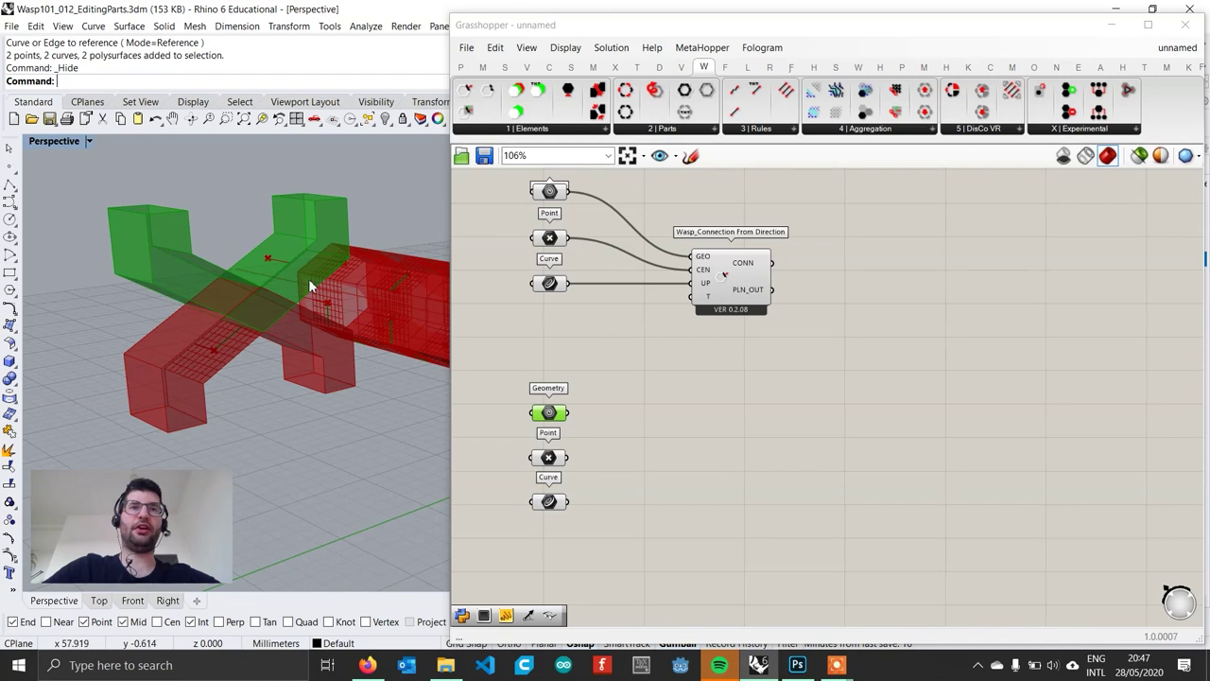
pyautogui.click(730, 472)
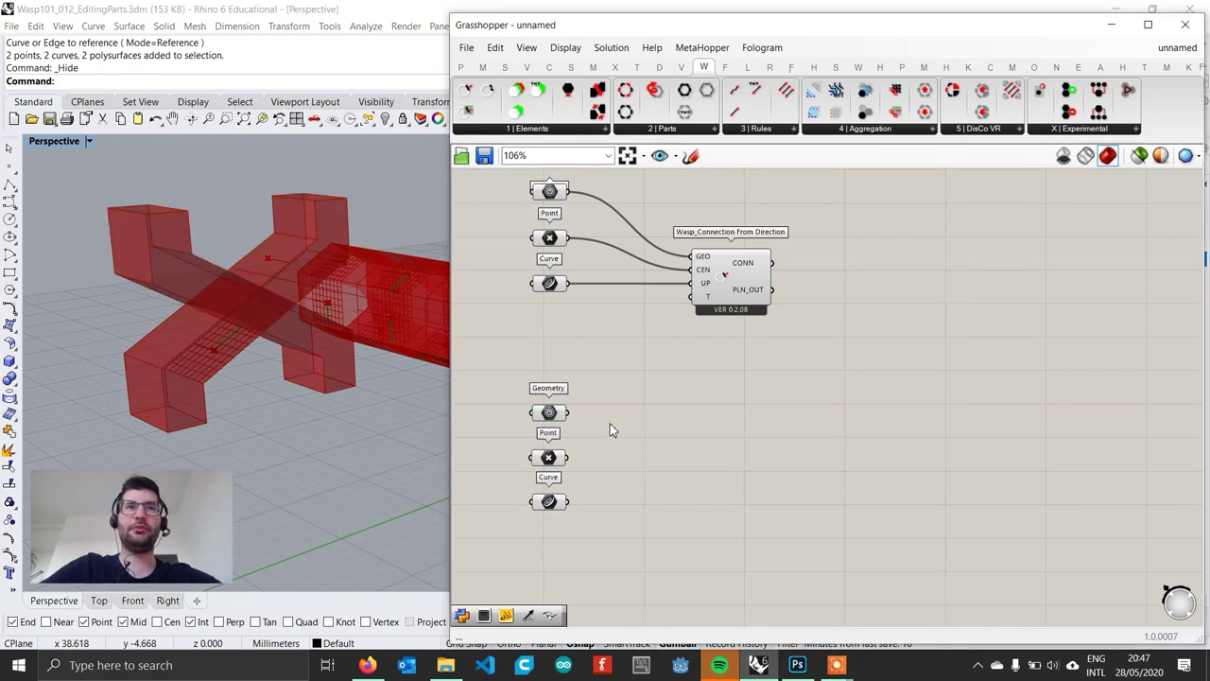
pyautogui.click(548, 414)
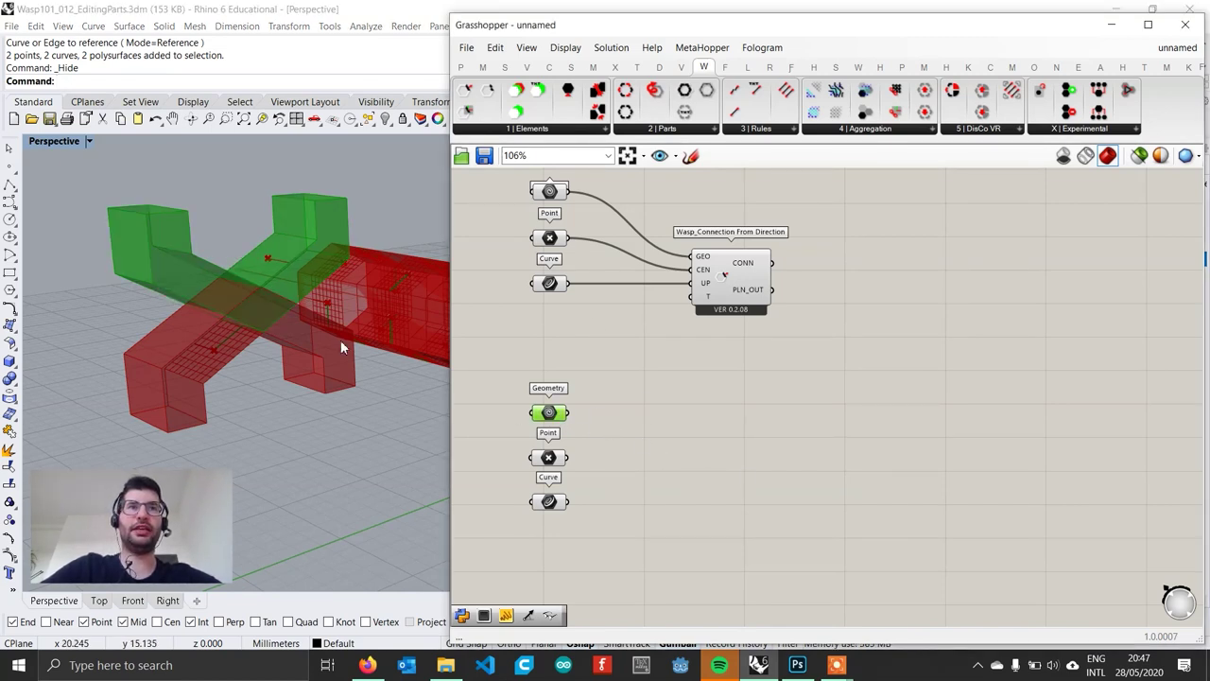
# Step: Add a Volume component fed by the lower Geometry parameter and shift the Point and Curve parameters down to make room
pyautogui.doubleClick(648, 445)
pyautogui.write('ume')
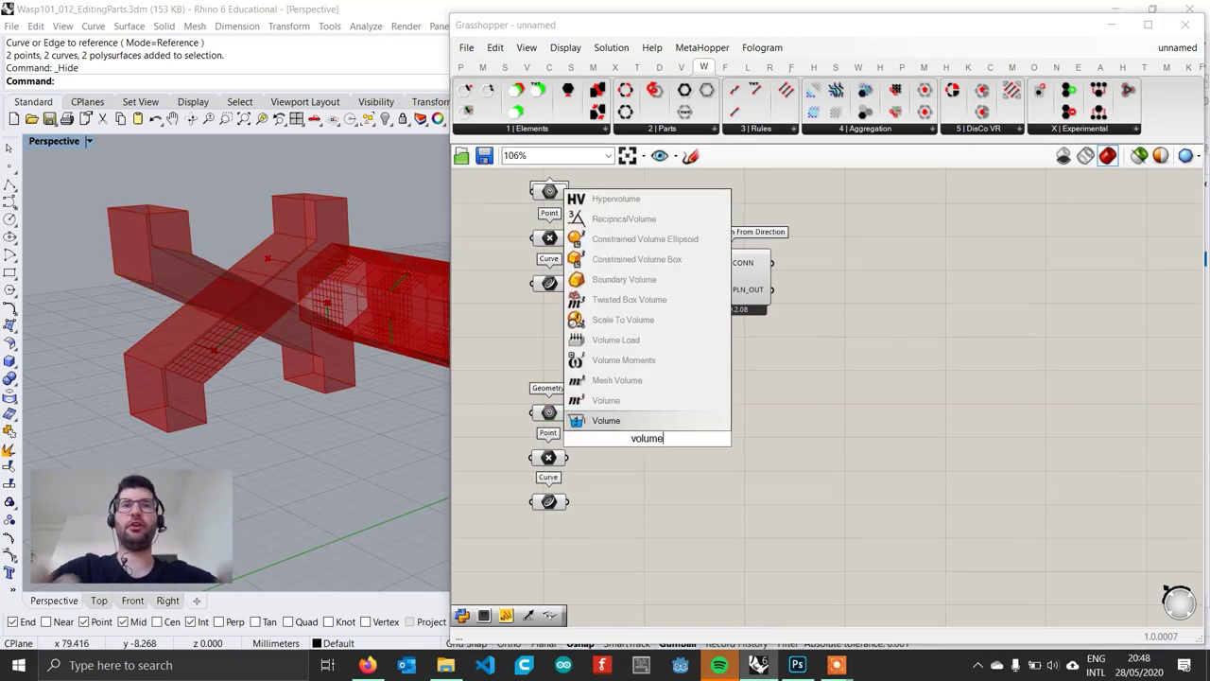
pyautogui.press('Return')
pyautogui.scroll(2, 649, 445)
pyautogui.moveTo(554, 407); pyautogui.dragTo(622, 438)
pyautogui.click(643, 438)
pyautogui.moveTo(563, 519); pyautogui.dragTo(530, 456)
pyautogui.moveTo(536, 461); pyautogui.dragTo(536, 512)
pyautogui.moveTo(639, 444); pyautogui.dragTo(607, 453)
pyautogui.scroll(-2, 227, 263)
pyautogui.moveTo(227, 265); pyautogui.dragTo(269, 312, button='right')
# Step: Add a Rotate component and connect the lower Geometry to its G input and the Volume centroid C to its P input
pyautogui.doubleClick(812, 470)
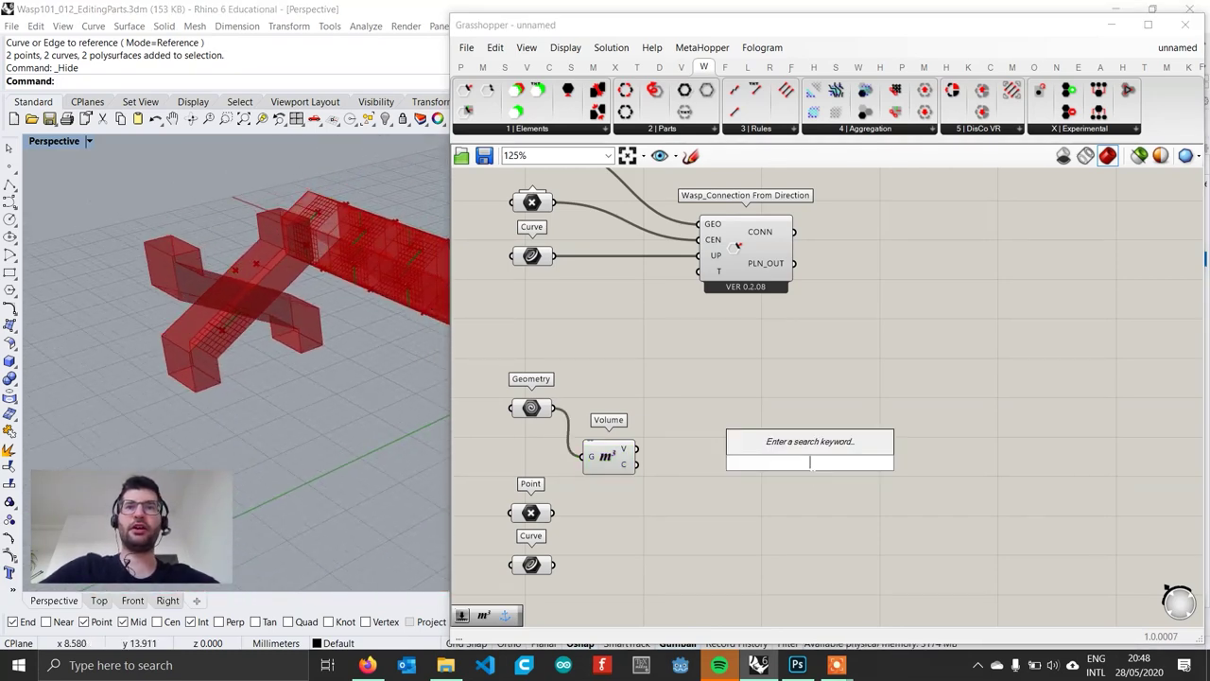
pyautogui.write('rotate')
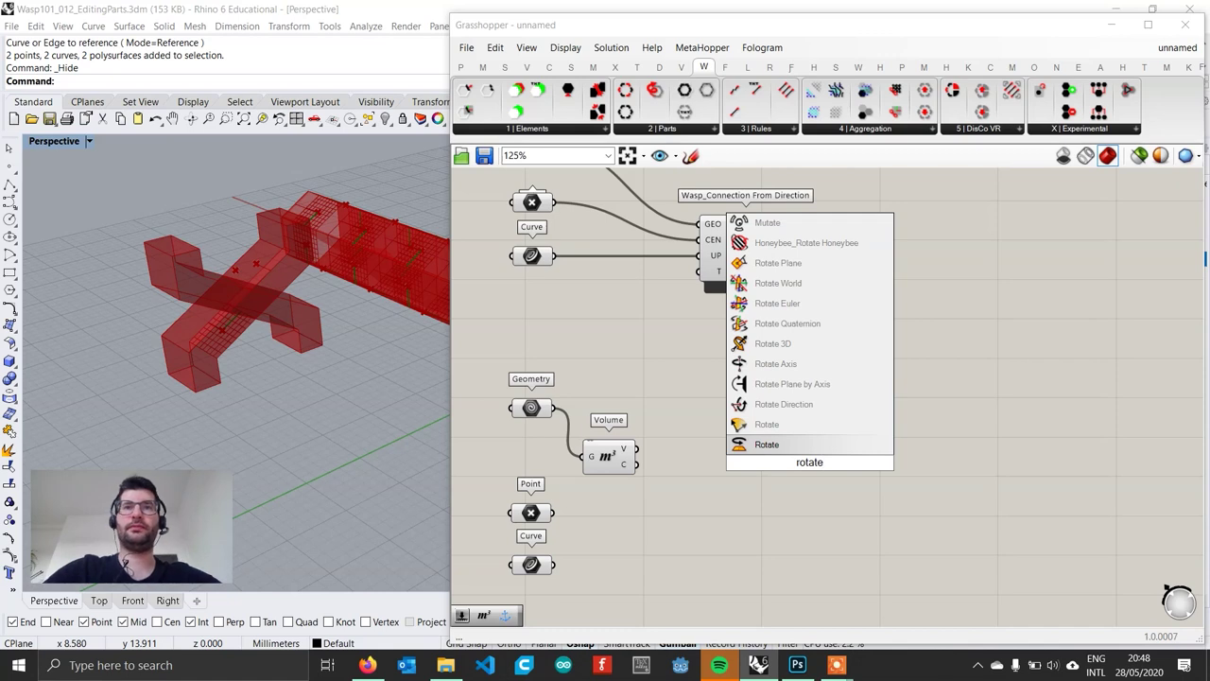
pyautogui.press('Return')
pyautogui.moveTo(803, 463); pyautogui.dragTo(738, 437)
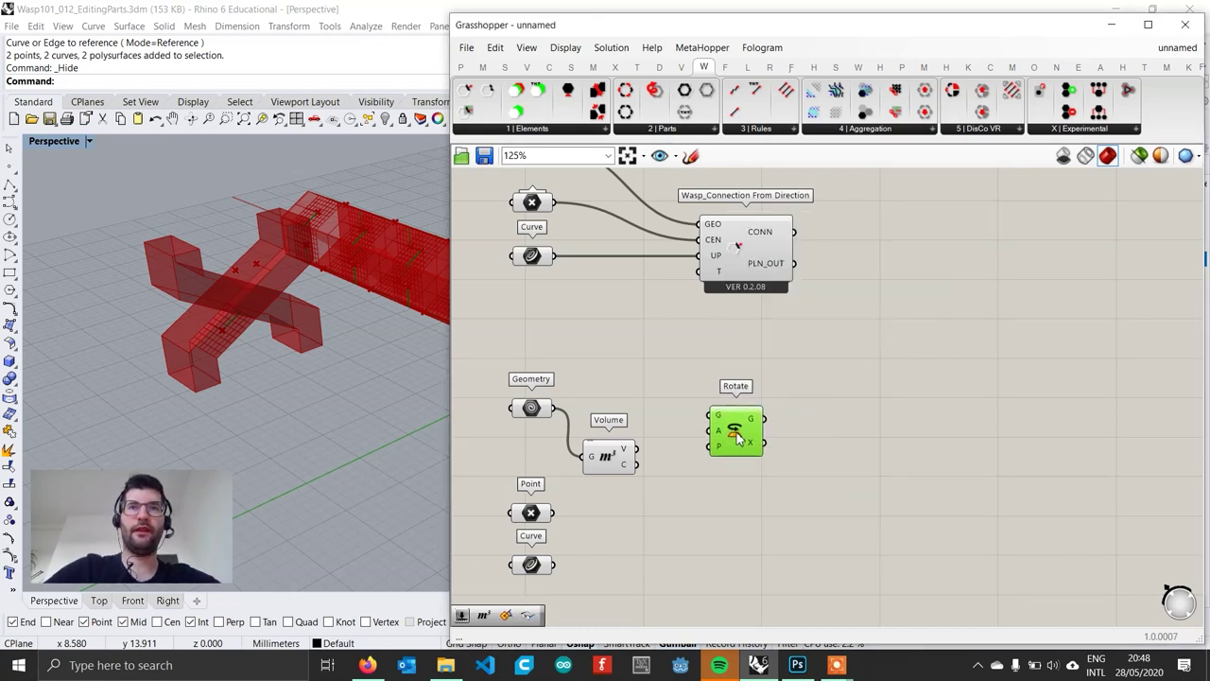
pyautogui.moveTo(544, 406); pyautogui.dragTo(731, 432)
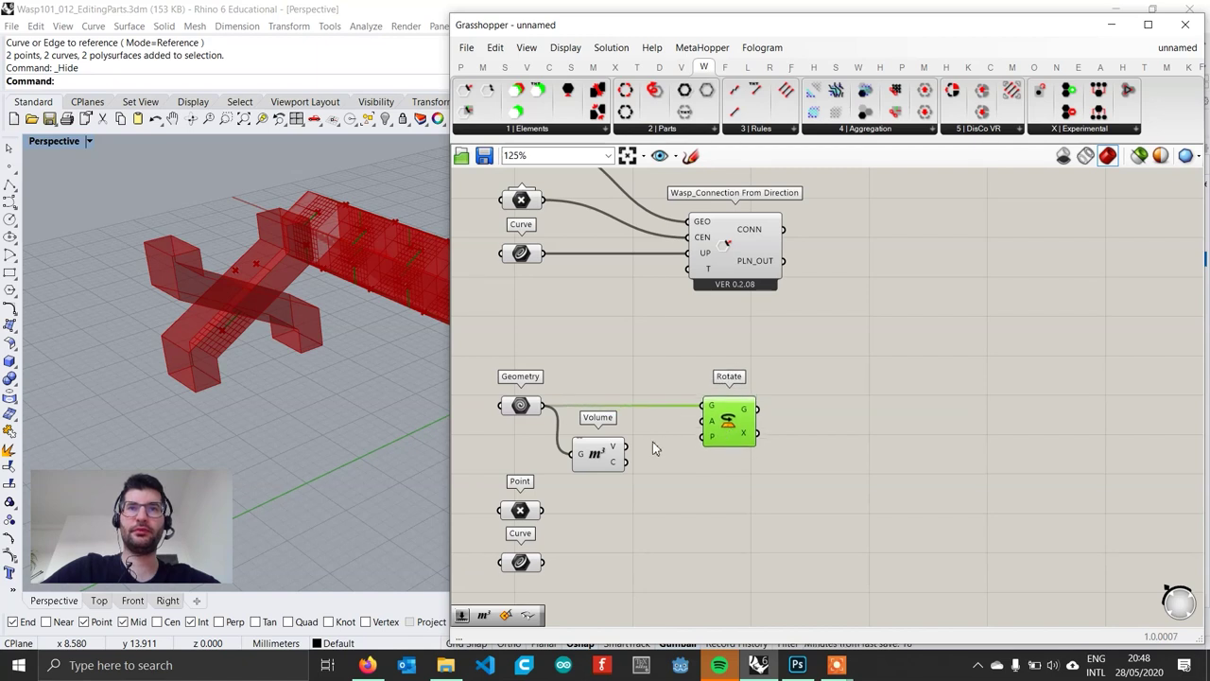
pyautogui.moveTo(631, 460); pyautogui.dragTo(726, 431)
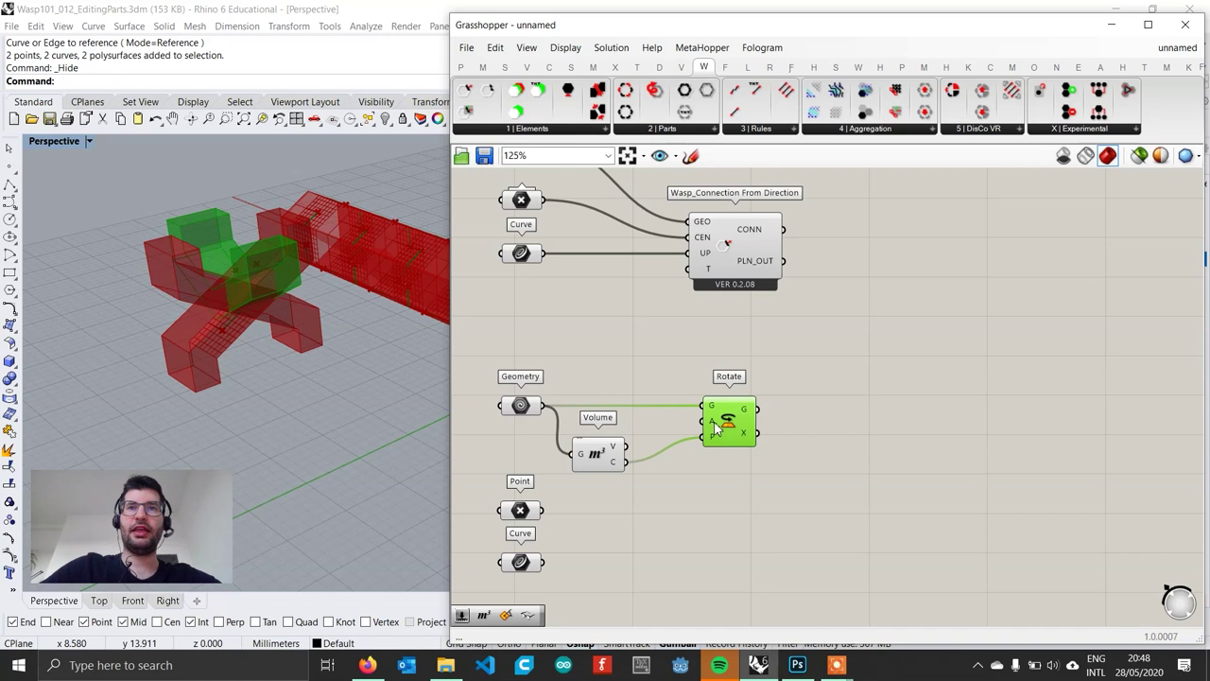
# Step: Switch Rotate's angle input to degrees and connect a new number slider with value 45 to it
pyautogui.rightClick(715, 428)
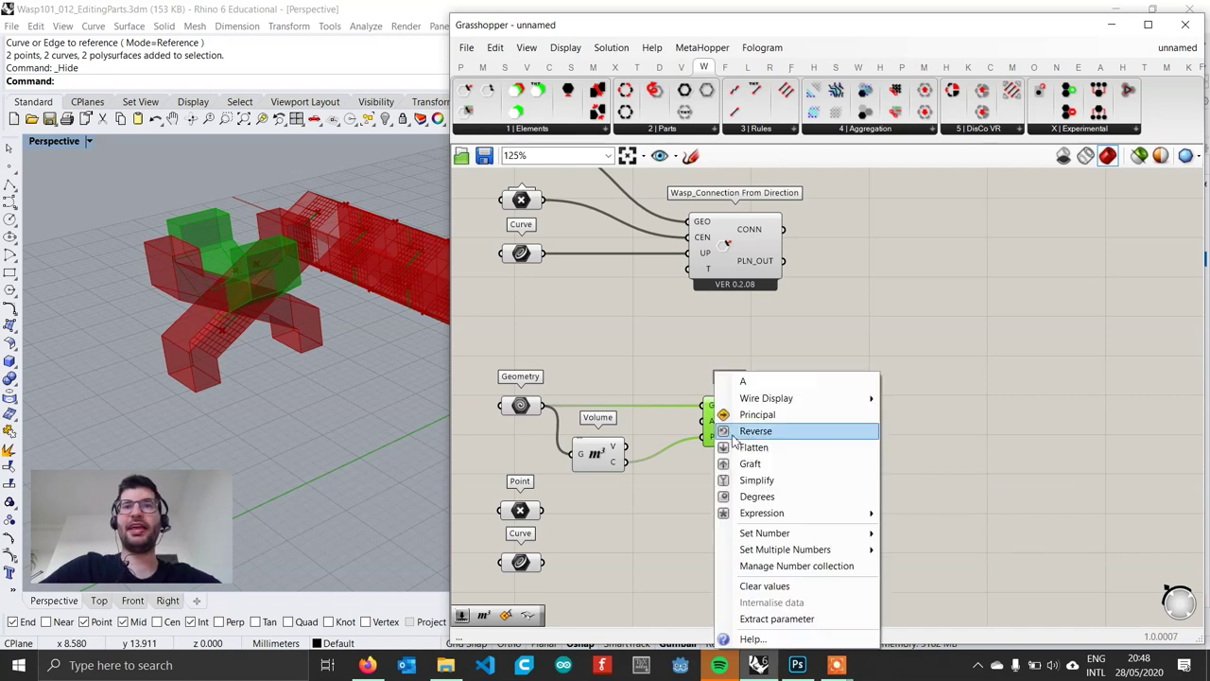
pyautogui.click(772, 498)
pyautogui.moveTo(743, 467); pyautogui.dragTo(761, 465, button='right')
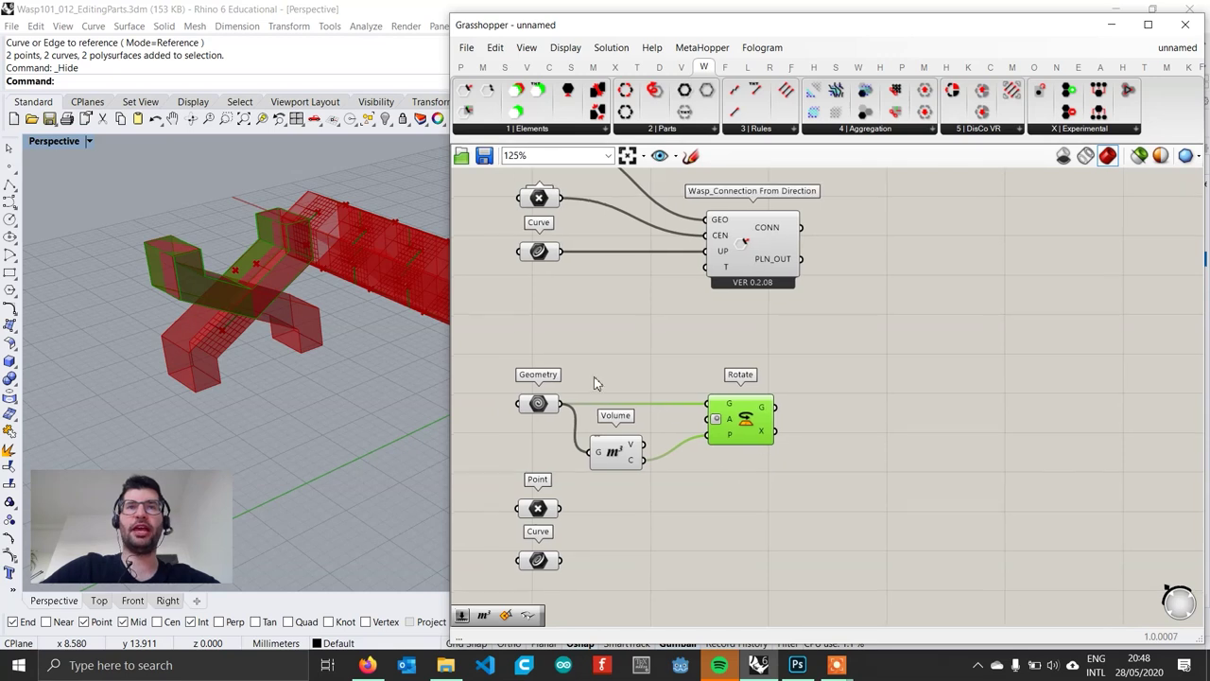
pyautogui.doubleClick(547, 359)
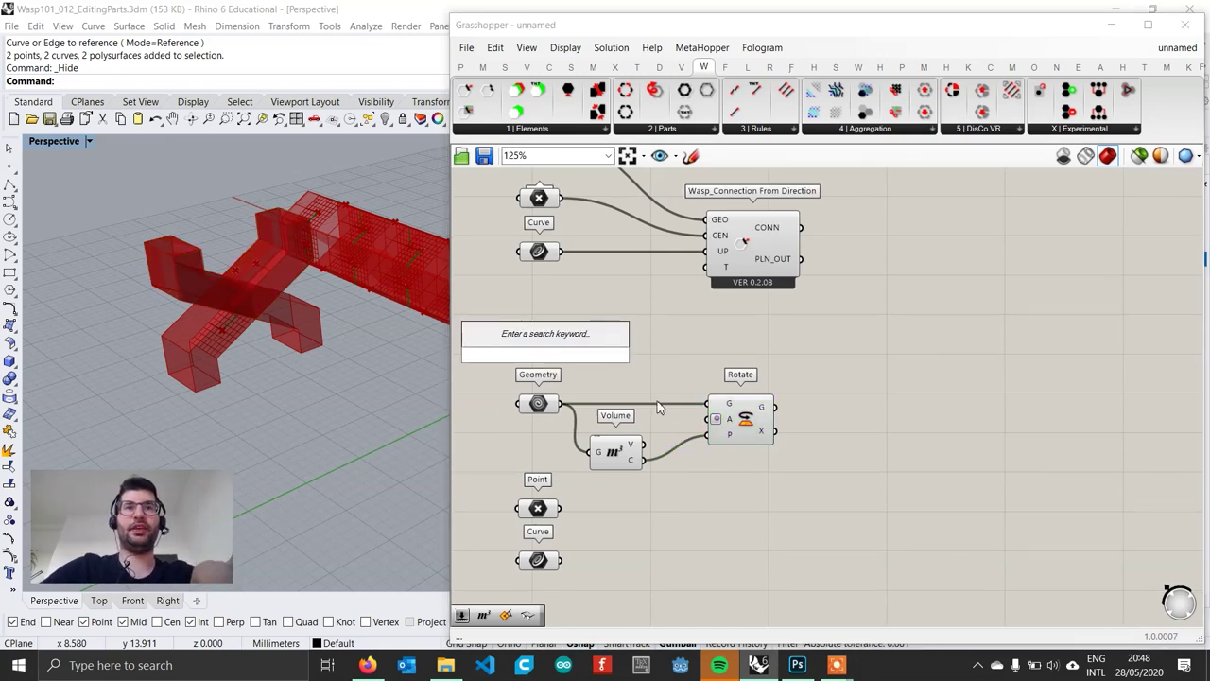
pyautogui.write('45')
pyautogui.press('Return')
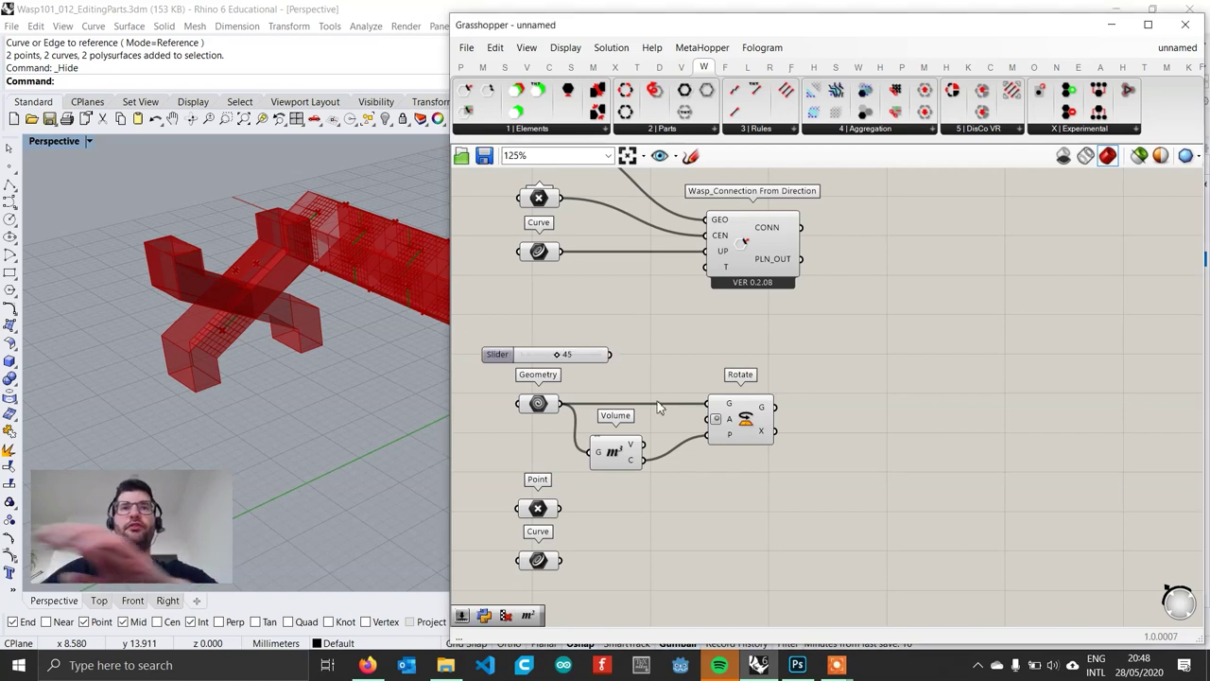
pyautogui.moveTo(611, 354); pyautogui.dragTo(728, 425)
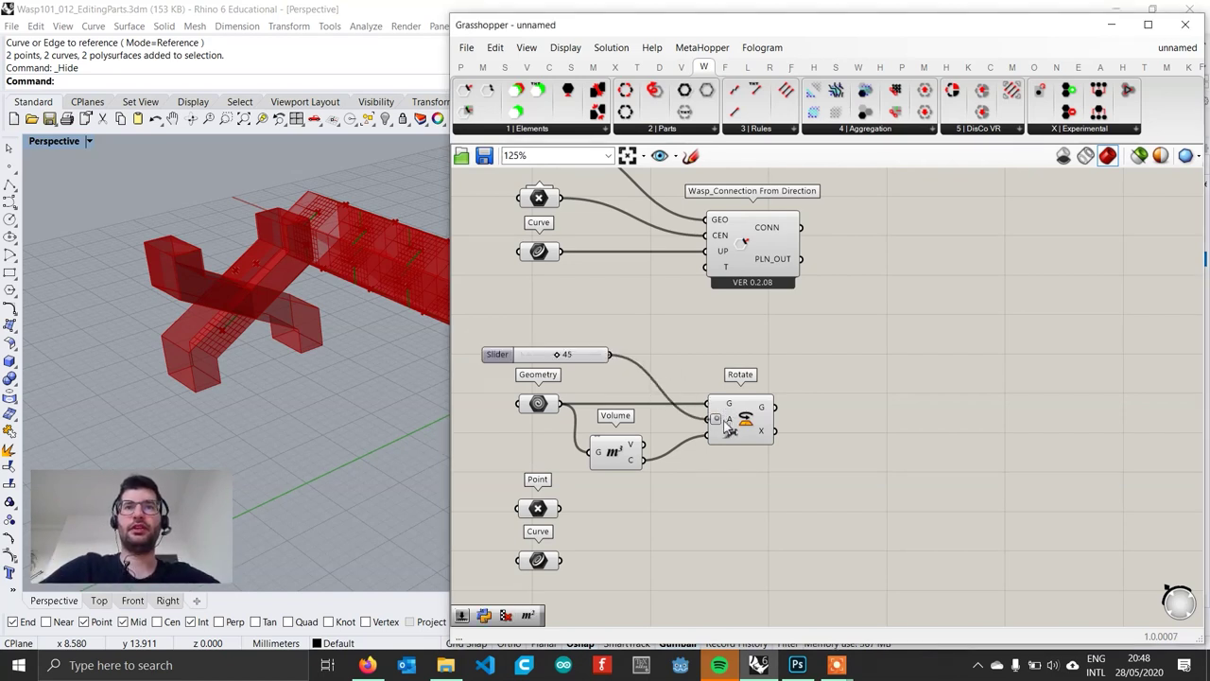
pyautogui.click(735, 427)
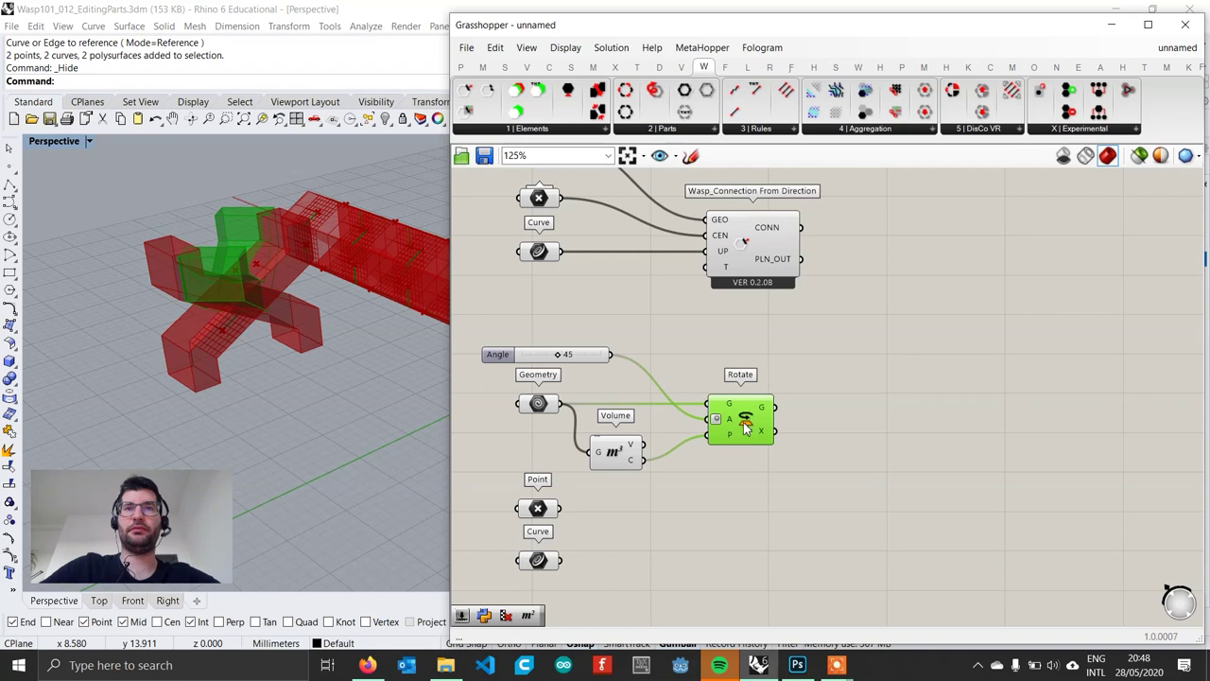
# Step: Set the Angle slider to 0 and compare the rotated upper half with the rest of the cross part
pyautogui.moveTo(564, 357); pyautogui.dragTo(464, 344)
pyautogui.moveTo(303, 275); pyautogui.dragTo(288, 295, button='right')
pyautogui.moveTo(649, 432); pyautogui.dragTo(661, 398, button='right')
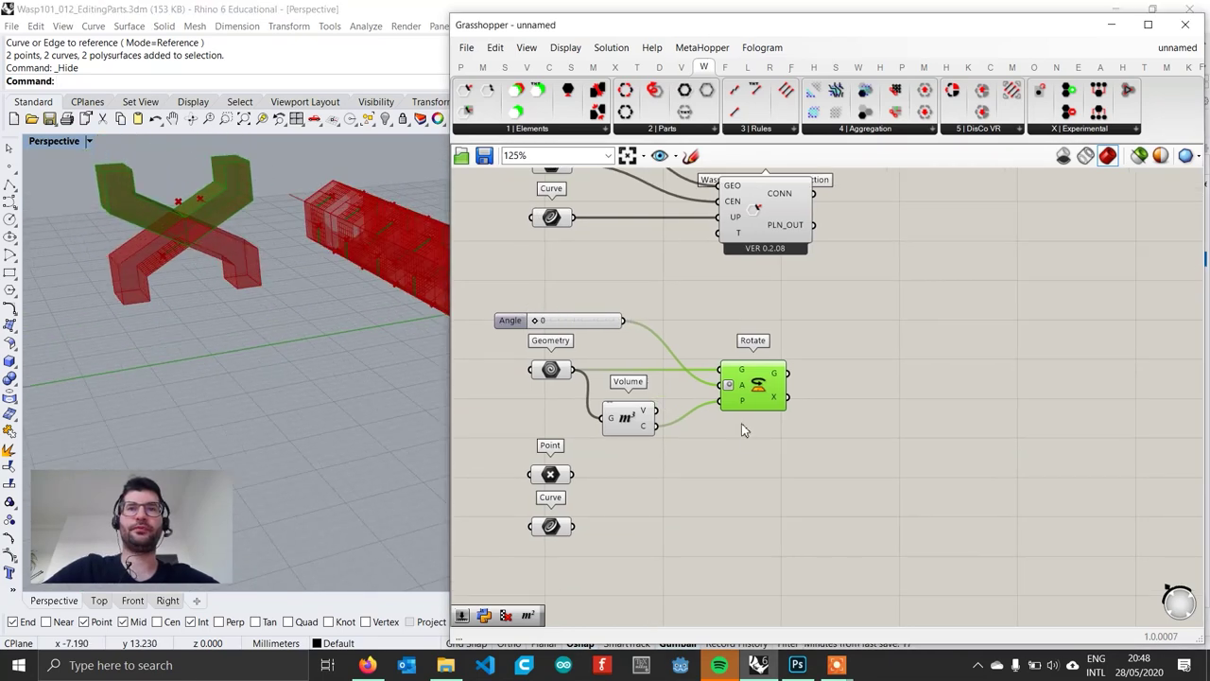
pyautogui.click(758, 445)
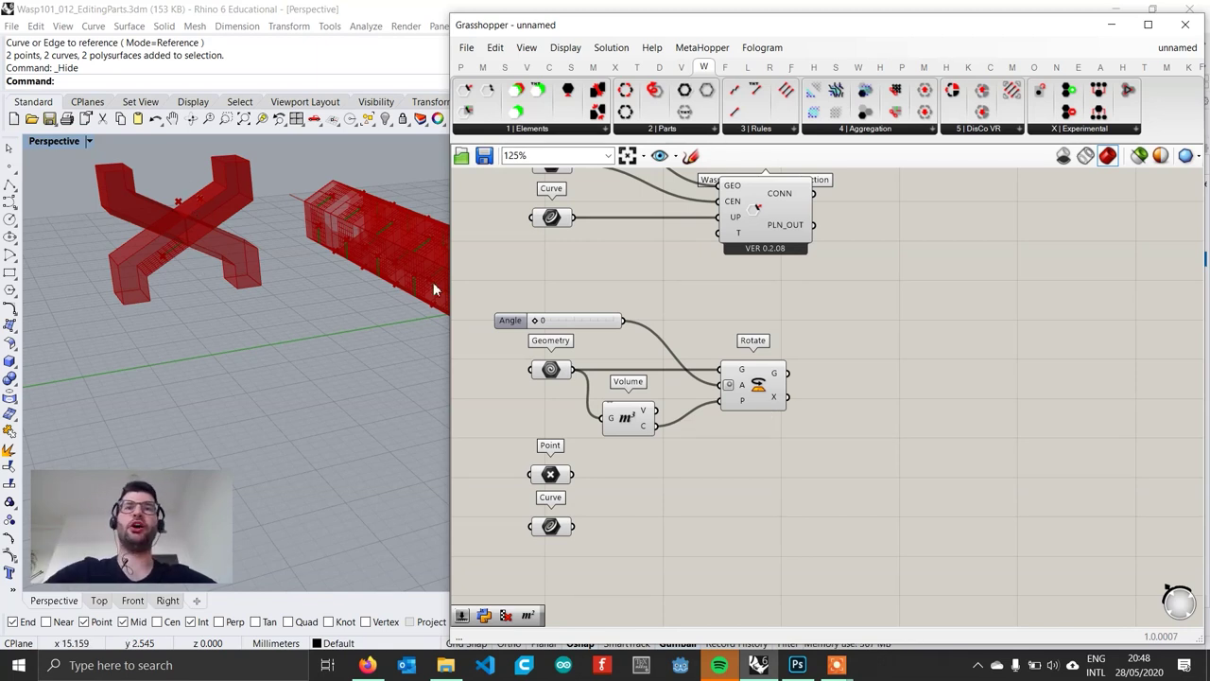
pyautogui.moveTo(698, 355); pyautogui.dragTo(700, 319, button='right')
# Step: Make two copies of Rotate below the original, connect Point to one's G input and Curve to the other's, and align them
pyautogui.click(753, 348)
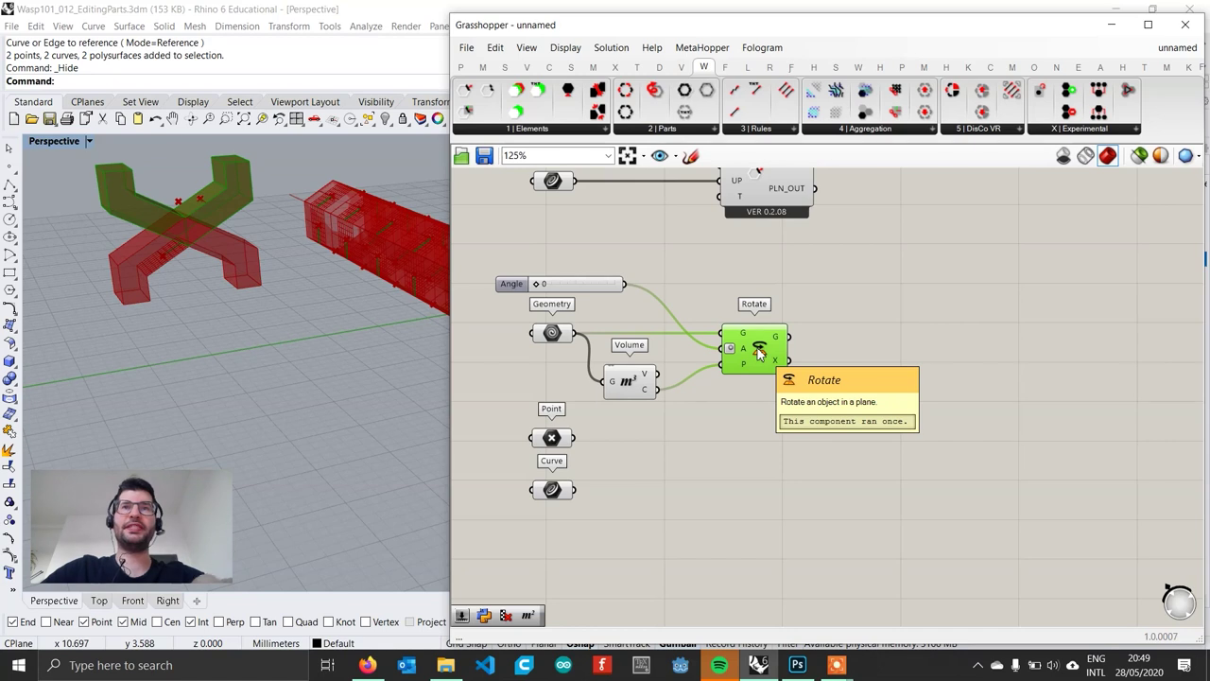
pyautogui.moveTo(763, 354); pyautogui.dragTo(745, 508)
pyautogui.moveTo(750, 454); pyautogui.dragTo(749, 464)
pyautogui.moveTo(573, 438); pyautogui.dragTo(729, 461)
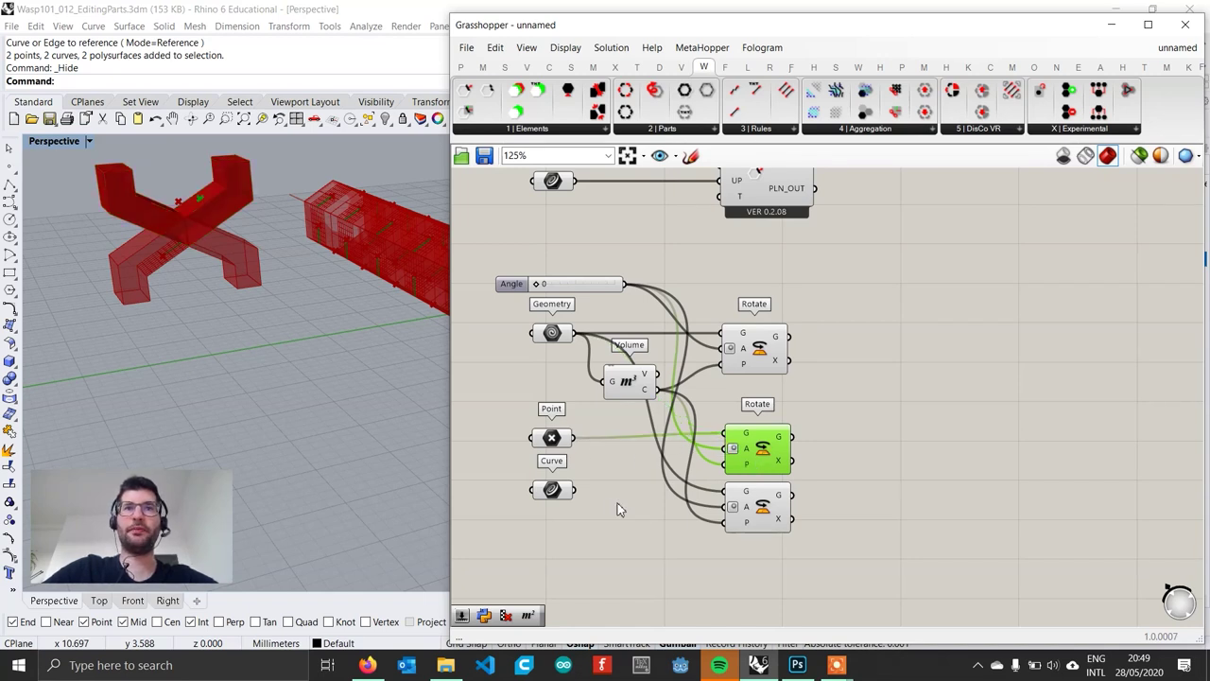
pyautogui.moveTo(574, 490); pyautogui.dragTo(734, 495)
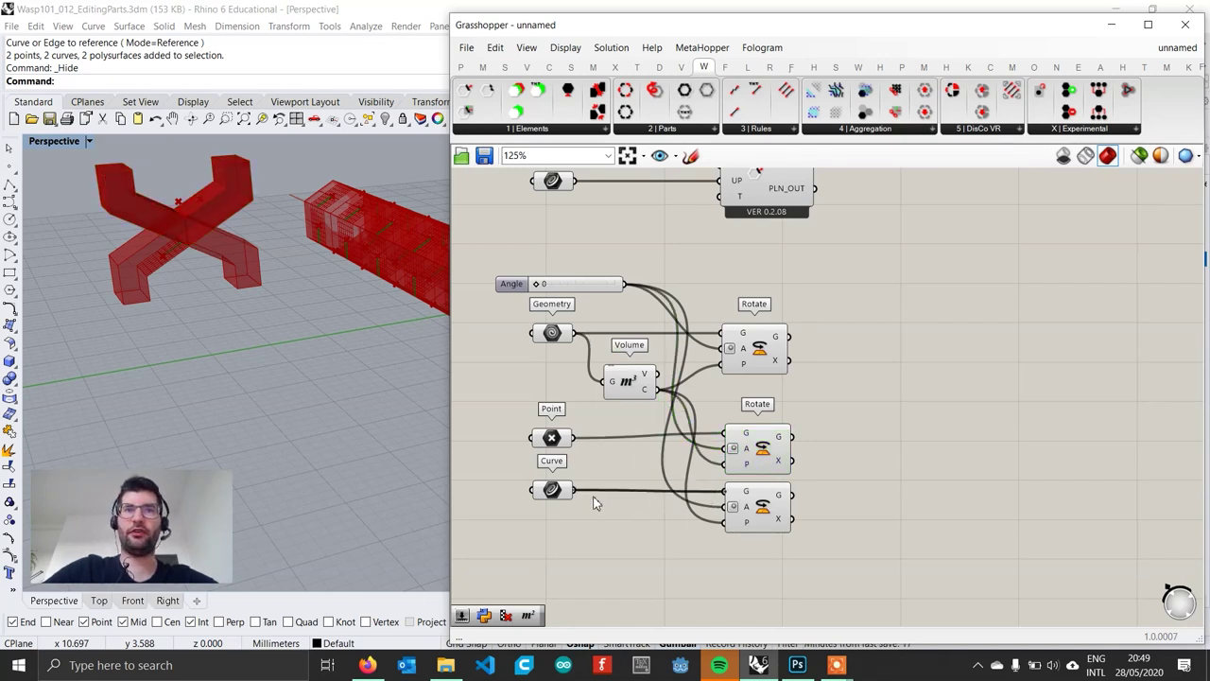
pyautogui.click(766, 513)
pyautogui.click(768, 459)
pyautogui.click(766, 511)
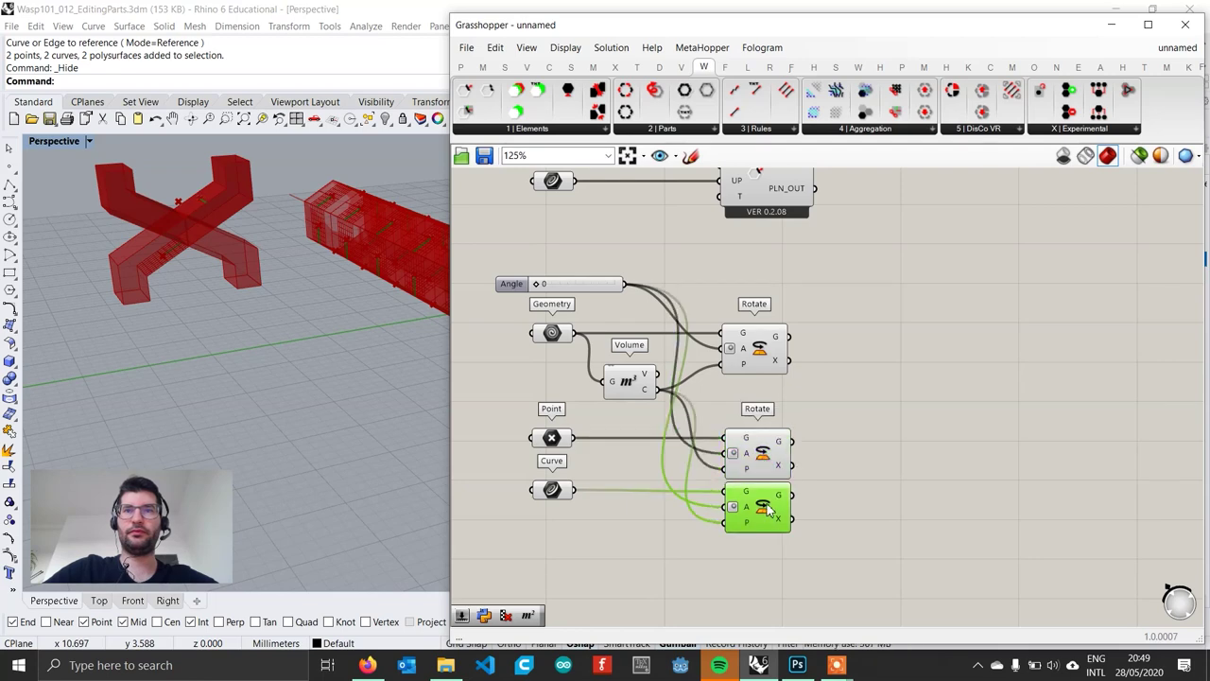
# Step: Set the Angle slider to 26 and examine how the upper half's connection point and direction curve rotate
pyautogui.scroll(2, 586, 303)
pyautogui.moveTo(560, 323); pyautogui.dragTo(595, 322)
pyautogui.moveTo(274, 198); pyautogui.dragTo(435, 413, button='right')
pyautogui.moveTo(925, 621); pyautogui.dragTo(747, 499)
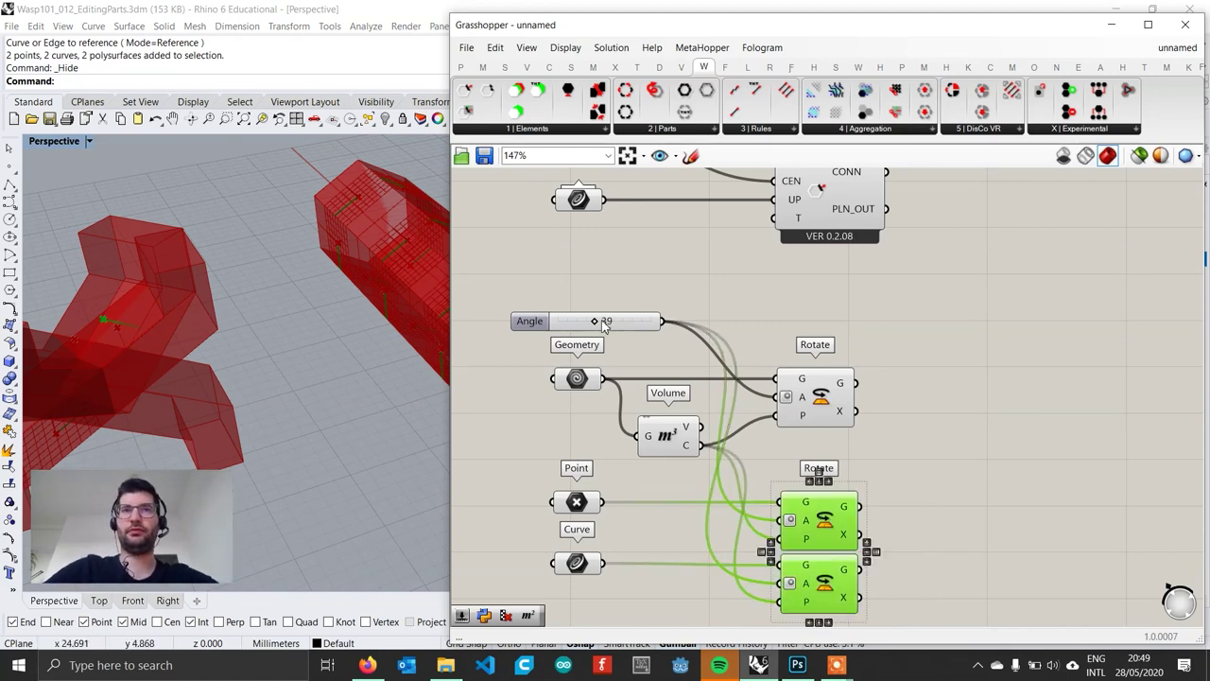
pyautogui.moveTo(593, 323); pyautogui.dragTo(583, 323)
pyautogui.scroll(-3, 589, 326)
pyautogui.scroll(1, 742, 449)
pyautogui.moveTo(811, 516); pyautogui.dragTo(732, 452)
pyautogui.moveTo(793, 450); pyautogui.dragTo(743, 504, button='right')
pyautogui.click(751, 475)
pyautogui.moveTo(738, 460); pyautogui.dragTo(685, 468, button='right')
pyautogui.scroll(-1, 685, 468)
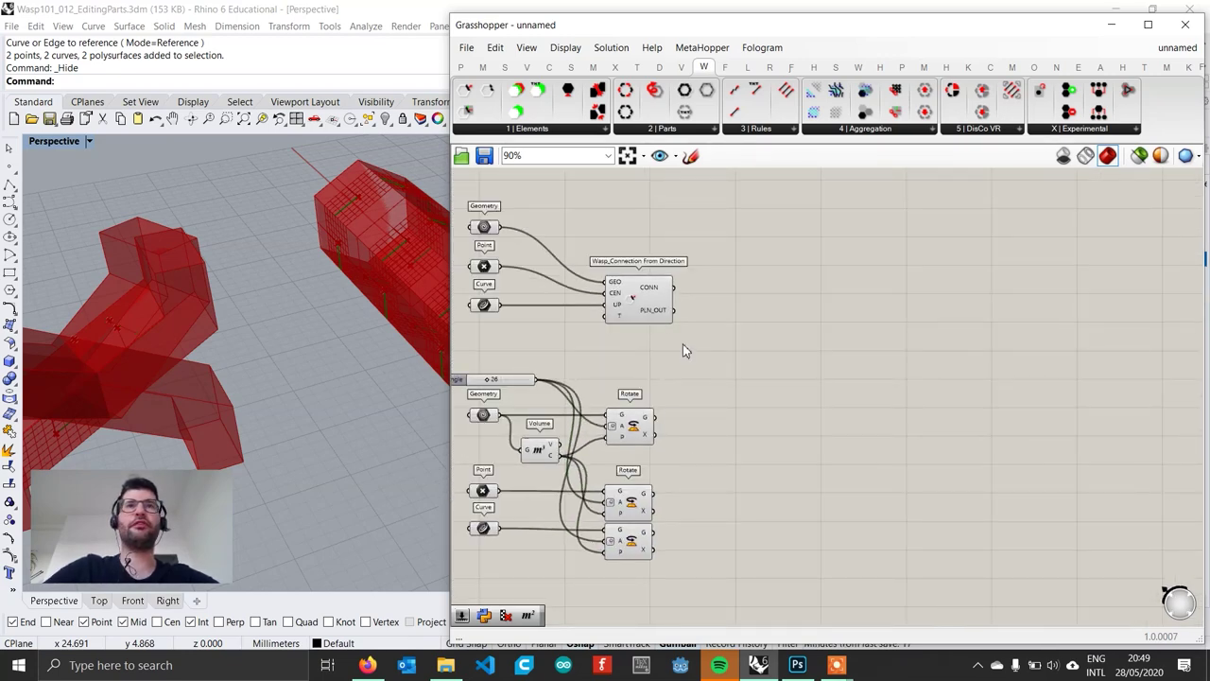
pyautogui.click(629, 509)
pyautogui.click(629, 545)
pyautogui.click(755, 489)
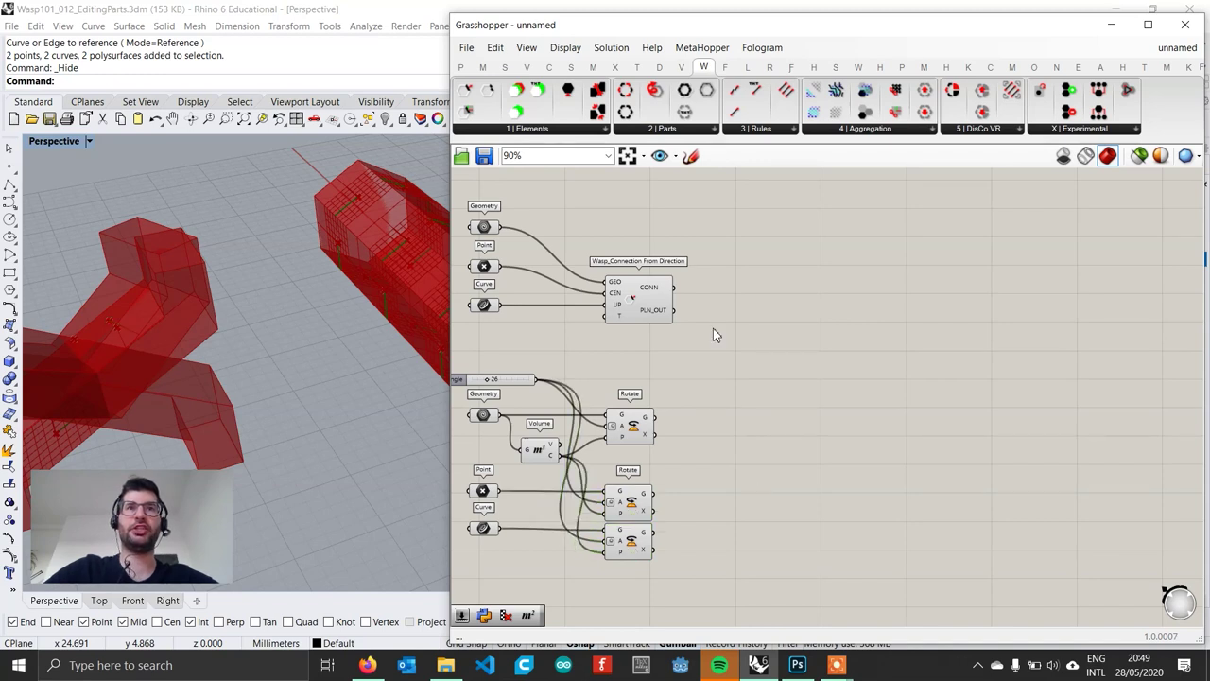
# Step: Add a second Wasp_Connection From Direction and connect the rotated geometry to GEO, rotated point to CEN and rotated curve to UP
pyautogui.moveTo(466, 89); pyautogui.dragTo(740, 504)
pyautogui.click(643, 433)
pyautogui.scroll(1, 642, 433)
pyautogui.moveTo(654, 418); pyautogui.dragTo(728, 499)
pyautogui.click(726, 497)
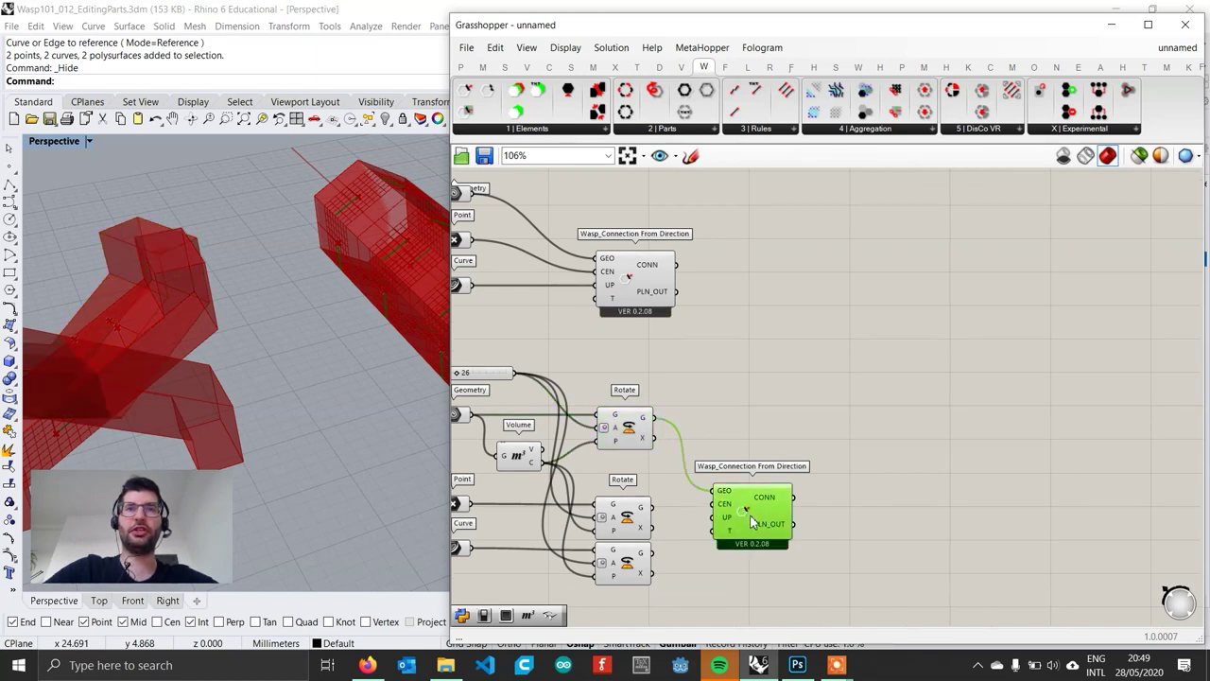
pyautogui.moveTo(739, 527); pyautogui.dragTo(744, 491, button='right')
pyautogui.moveTo(656, 472); pyautogui.dragTo(721, 467)
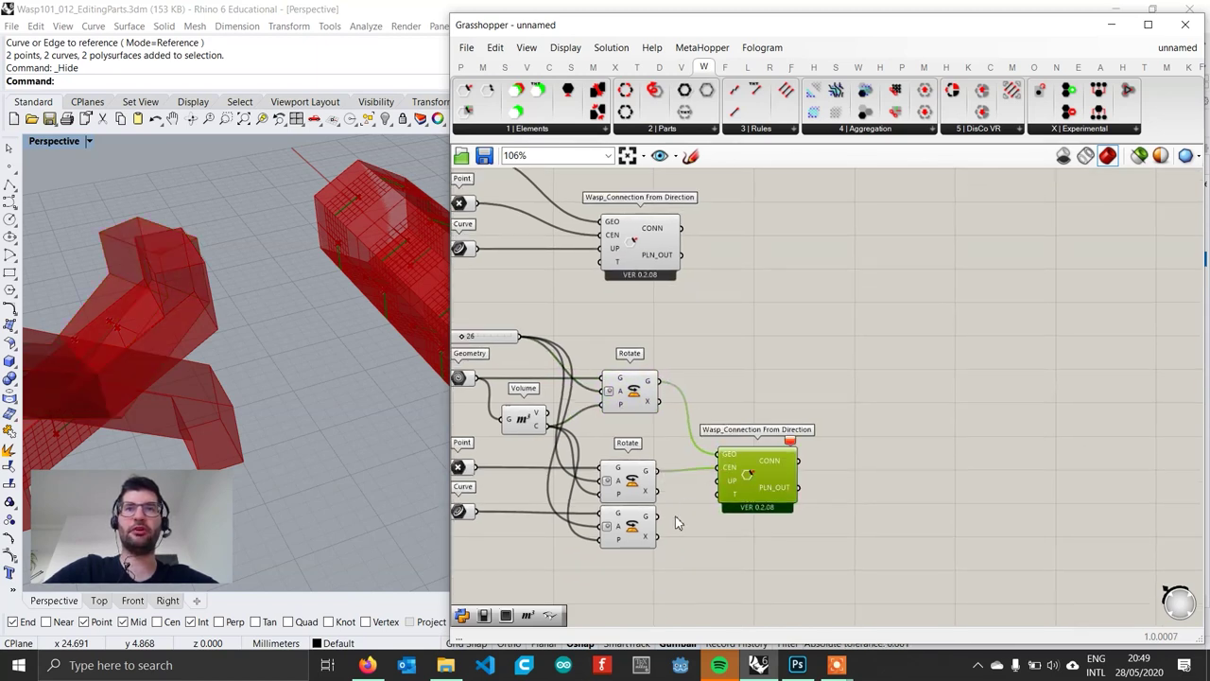
pyautogui.moveTo(656, 516); pyautogui.dragTo(756, 485)
# Step: Set the Angle slider to 56 and check the connection plane on the rotated half
pyautogui.scroll(-3, 784, 460)
pyautogui.scroll(4, 553, 439)
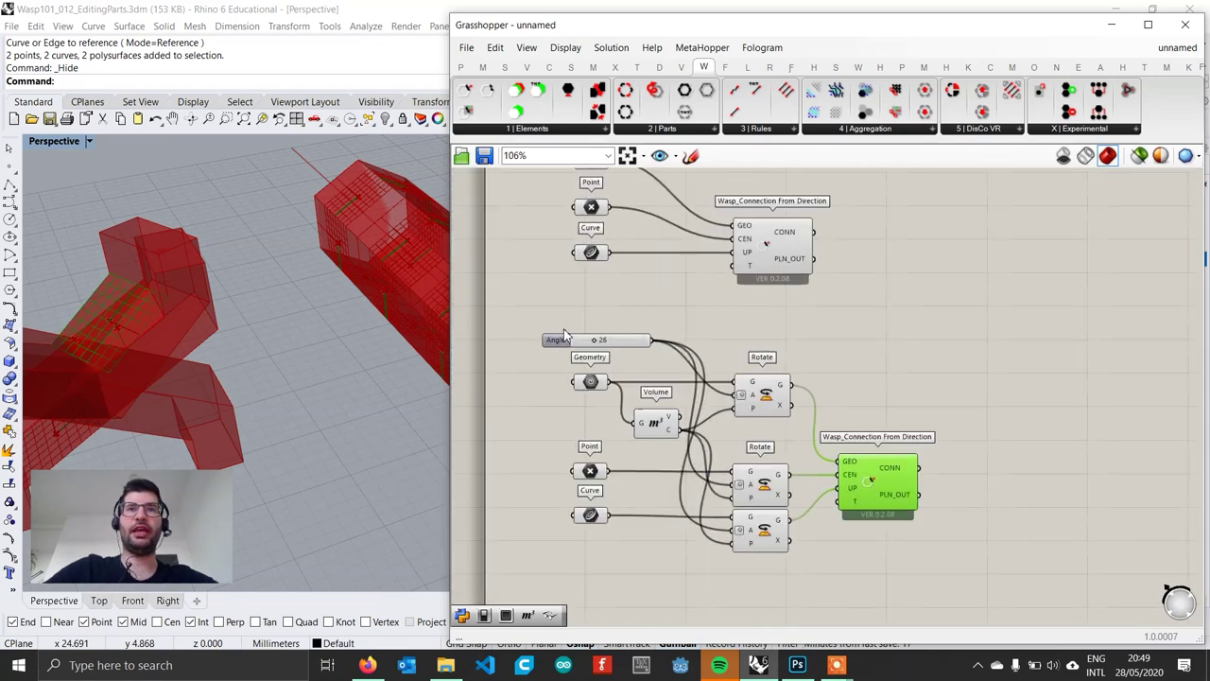
pyautogui.moveTo(601, 348); pyautogui.dragTo(626, 352)
pyautogui.scroll(-3, 747, 422)
pyautogui.scroll(1, 747, 423)
pyautogui.click(819, 406)
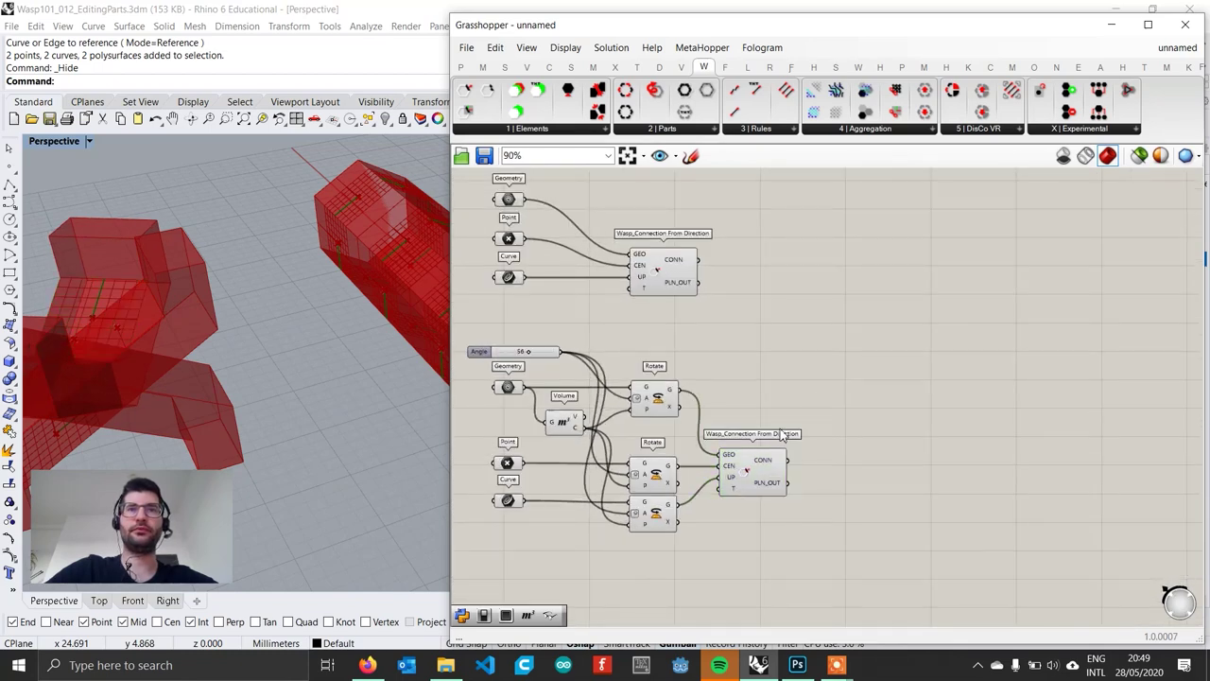
pyautogui.click(777, 473)
pyautogui.scroll(-1, 770, 445)
pyautogui.moveTo(772, 426)
pyautogui.mouseDown(button='right')
pyautogui.moveTo(720, 479)
pyautogui.moveTo(754, 426)
pyautogui.mouseUp(button='right')
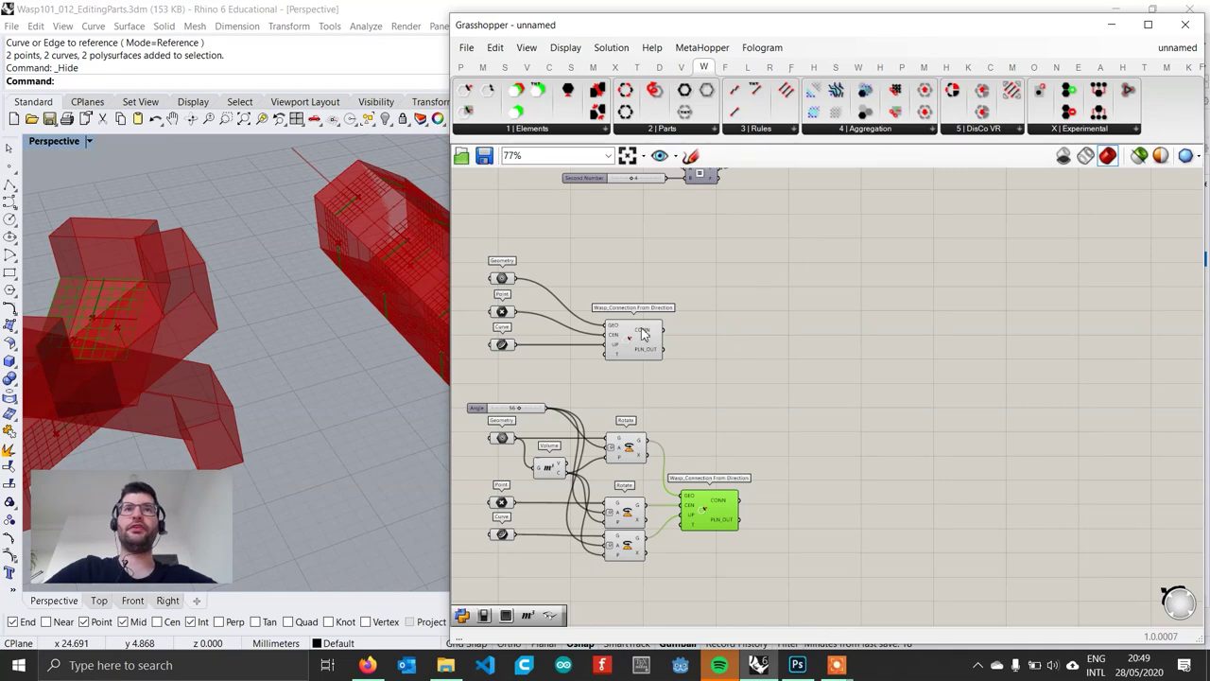
# Step: Compare the upper group's Geometry with the lower group's original and rotated geometry in the Rhino view
pyautogui.click(502, 279)
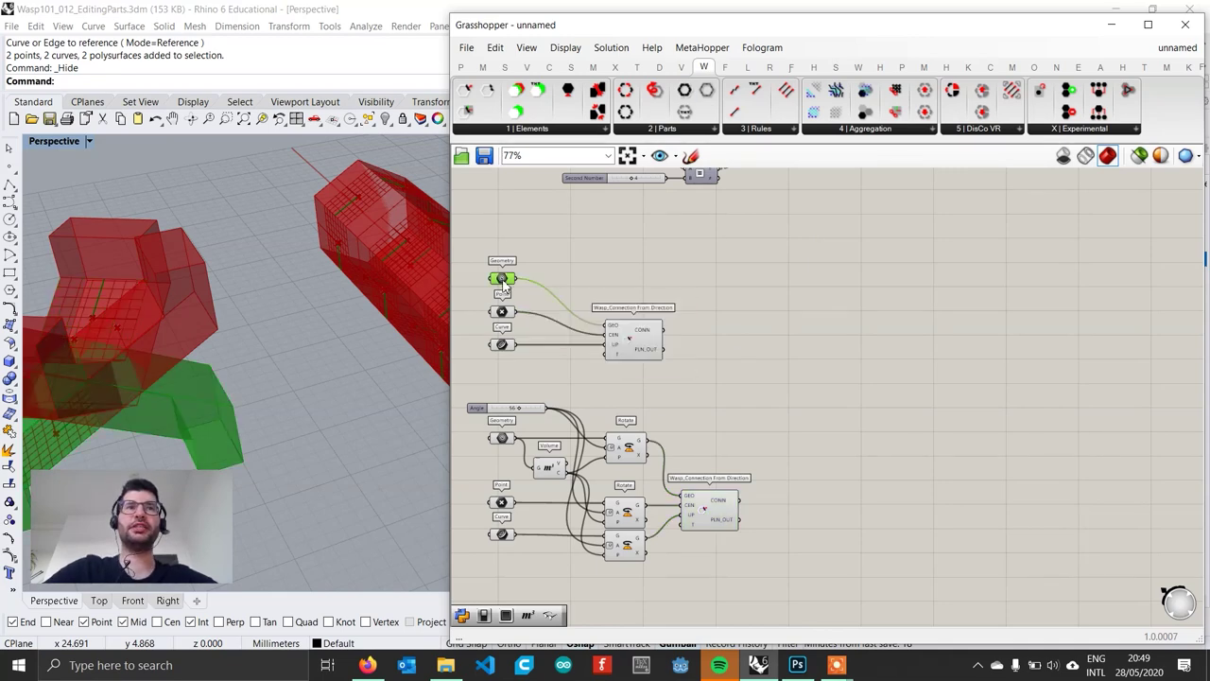
pyautogui.keyDown('shift'); pyautogui.click(500, 441); pyautogui.keyUp('shift')
pyautogui.moveTo(189, 369); pyautogui.dragTo(260, 348, button='right')
pyautogui.click(596, 388)
pyautogui.click(643, 448)
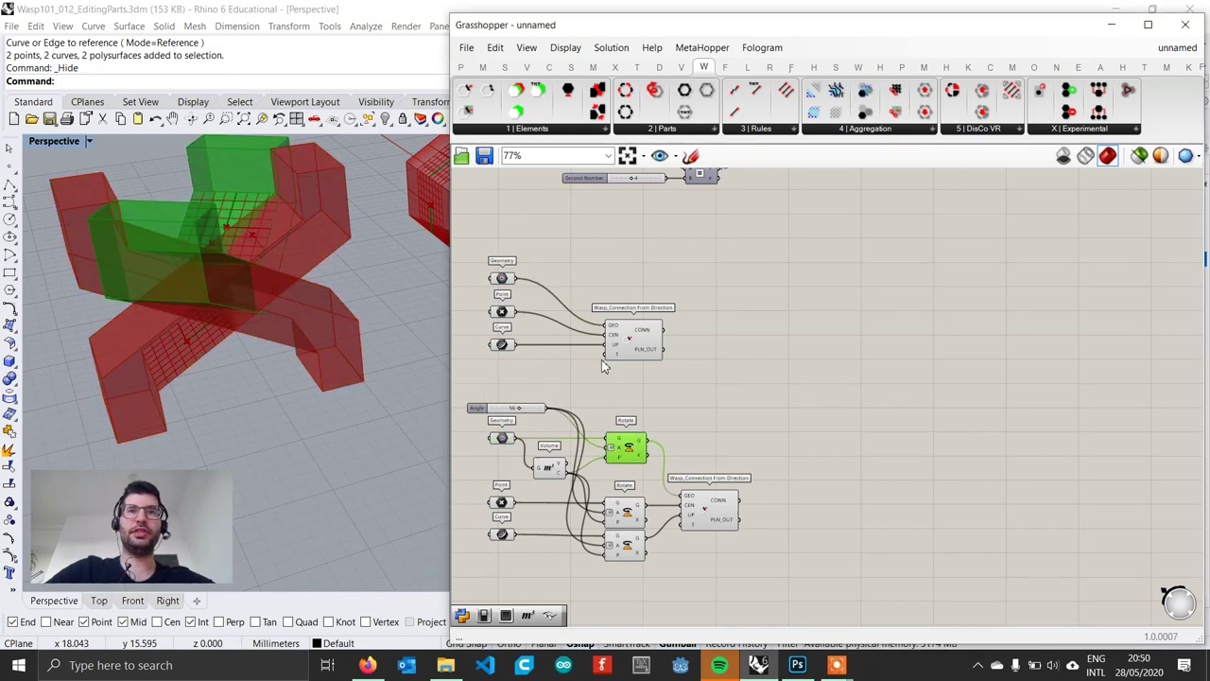
pyautogui.keyDown('shift'); pyautogui.click(503, 279); pyautogui.keyUp('shift')
pyautogui.click(770, 366)
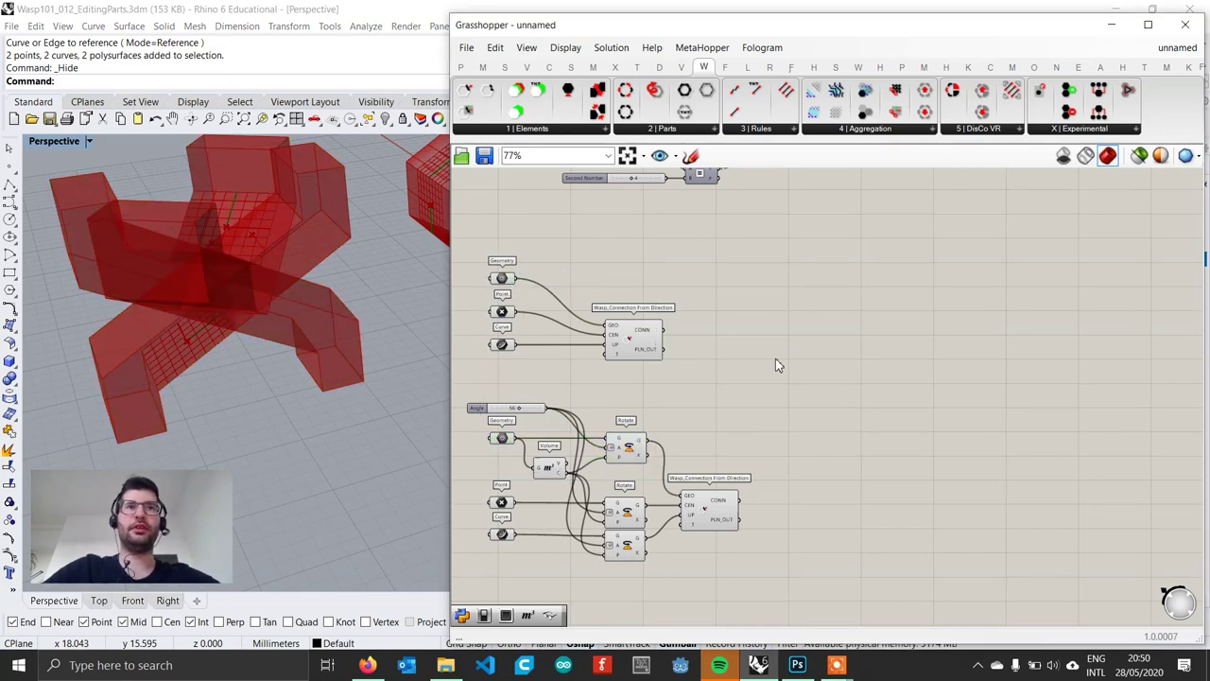
# Step: Add a Solid Union component above and beyond the upper group's Wasp_Connection From Direction
pyautogui.doubleClick(789, 357)
pyautogui.click(748, 292)
pyautogui.doubleClick(747, 284)
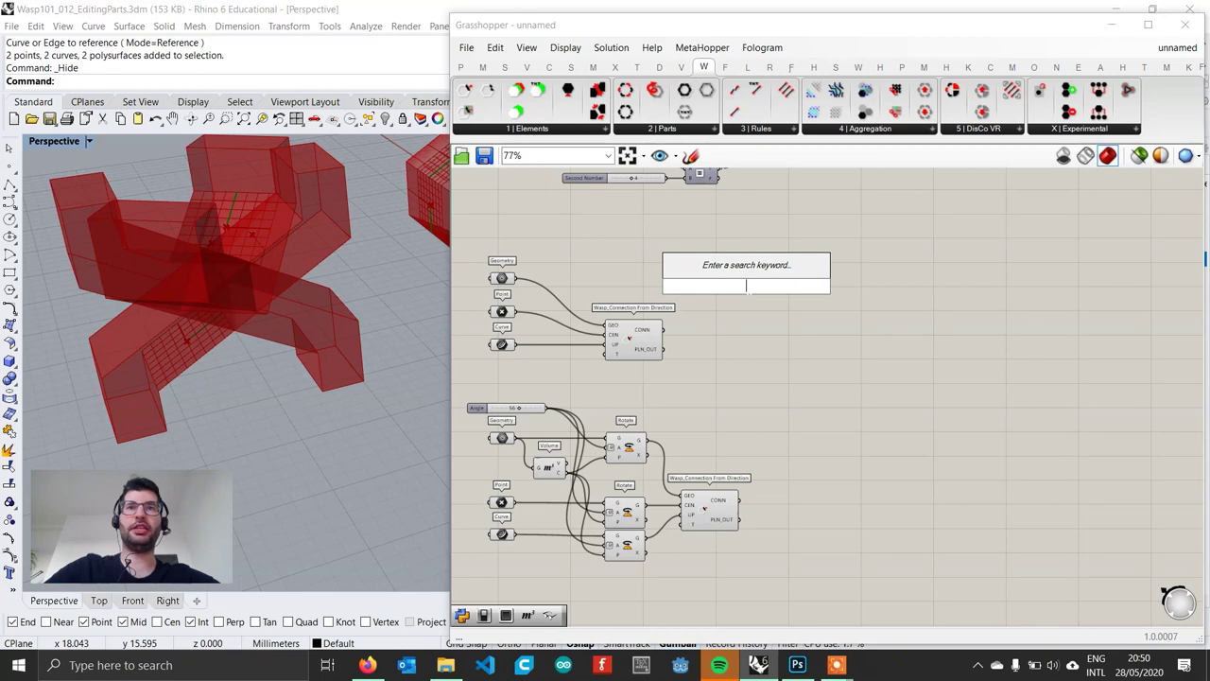
pyautogui.write('solid')
pyautogui.press('Up')
pyautogui.press('Up')
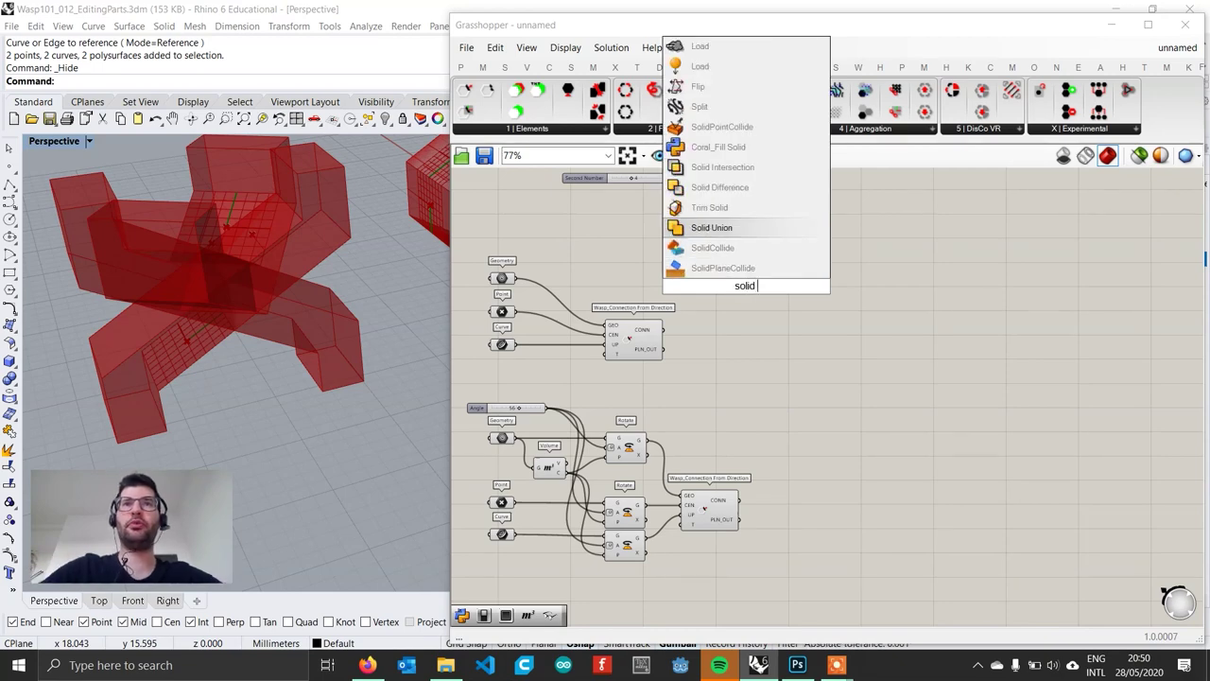
pyautogui.press('Return')
pyautogui.scroll(1, 756, 303)
pyautogui.moveTo(757, 303); pyautogui.dragTo(808, 299, button='right')
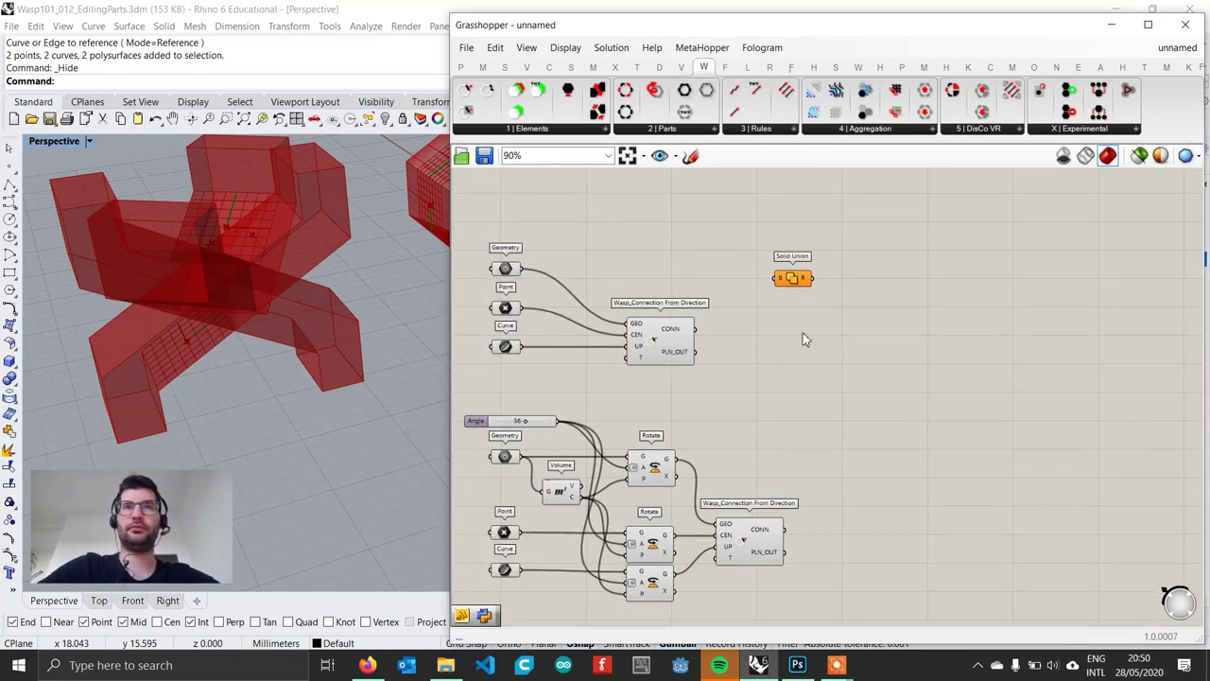
# Step: Connect the upper group's Geometry and the lower group's rotated geometry to the B input of Solid Union, and shift the component slightly outward
pyautogui.scroll(1, 783, 288)
pyautogui.moveTo(783, 288); pyautogui.dragTo(786, 271)
pyautogui.scroll(-1, 787, 271)
pyautogui.moveTo(523, 266); pyautogui.dragTo(783, 271)
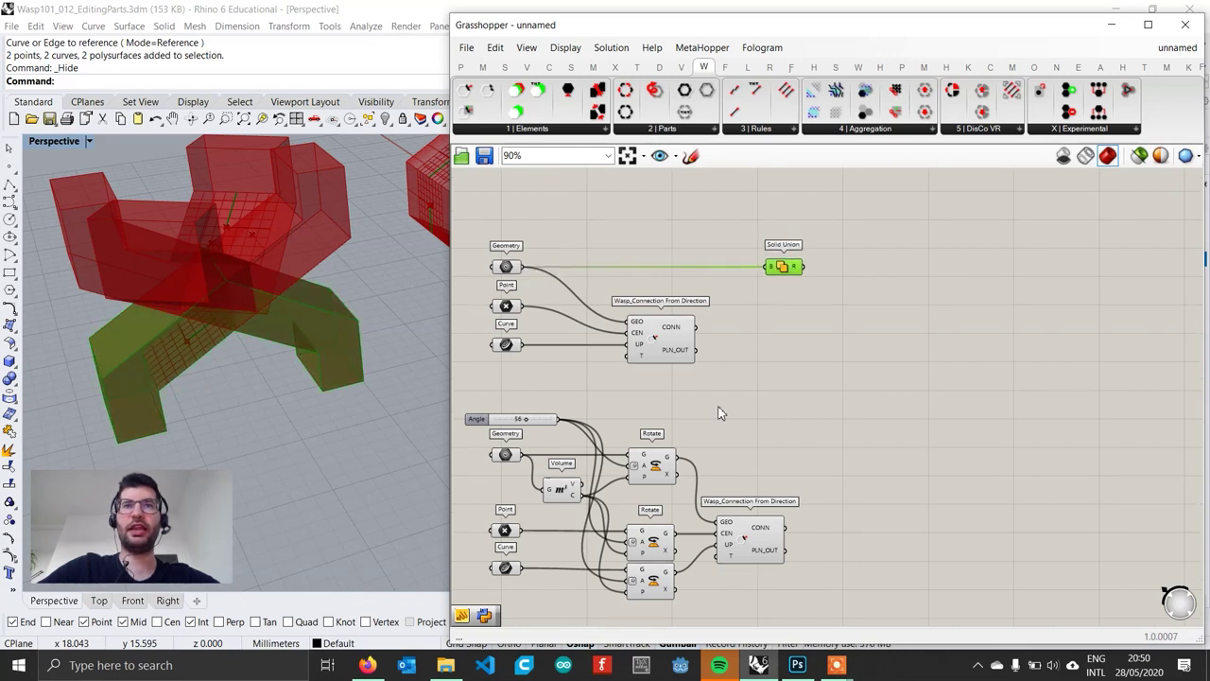
pyautogui.keyDown('shift'); pyautogui.moveTo(668, 465); pyautogui.dragTo(793, 270); pyautogui.keyUp('shift')
pyautogui.moveTo(359, 340); pyautogui.dragTo(312, 357, button='right')
pyautogui.scroll(5, 205, 237)
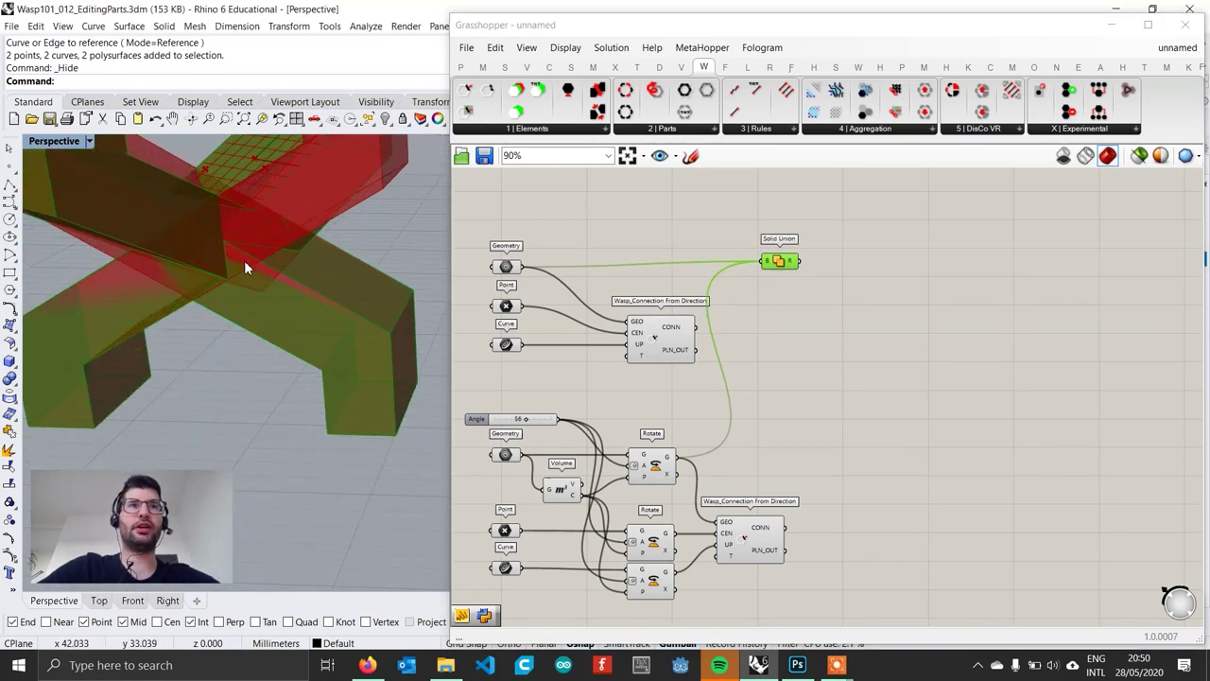
pyautogui.scroll(-4, 244, 263)
pyautogui.moveTo(243, 262); pyautogui.dragTo(367, 284, button='right')
pyautogui.moveTo(778, 263); pyautogui.dragTo(784, 268)
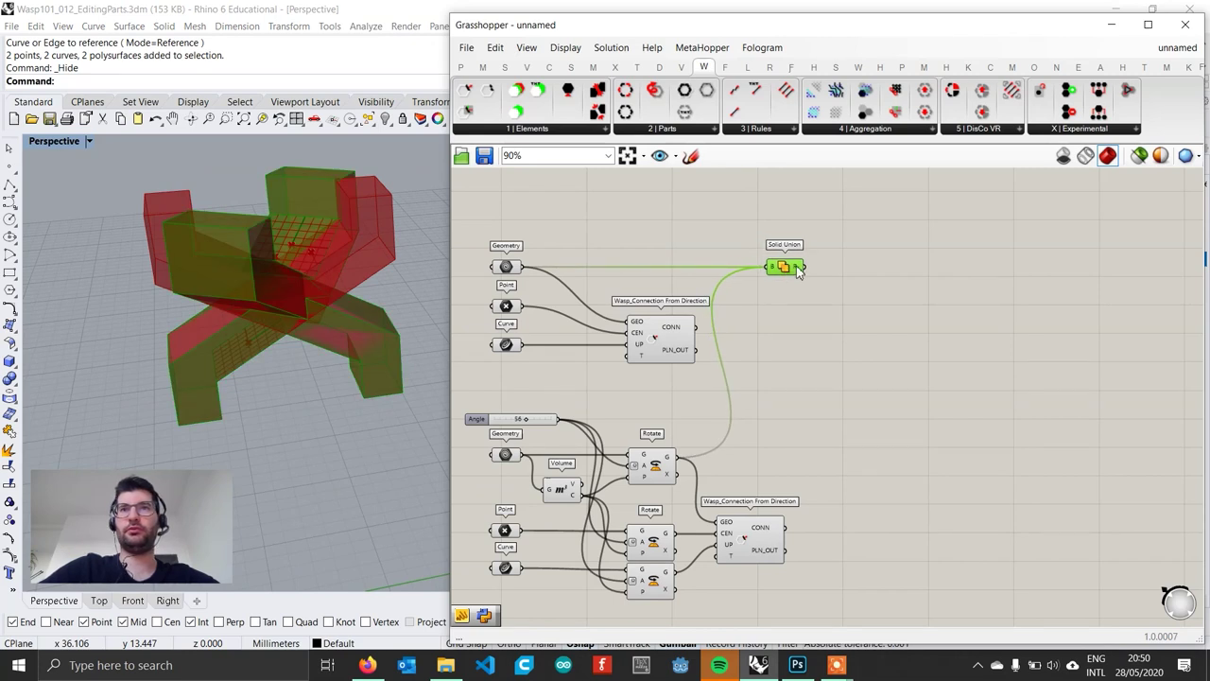
pyautogui.moveTo(797, 267); pyautogui.dragTo(804, 265)
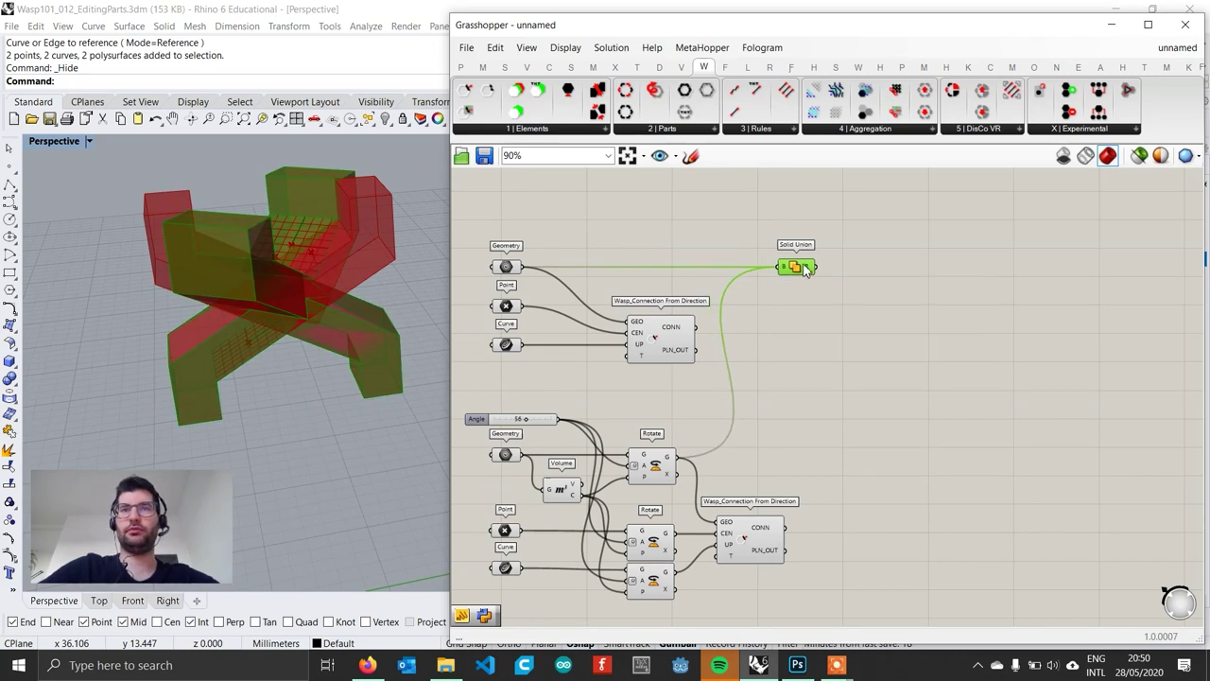
pyautogui.click(897, 294)
# Step: Add a Wasp_Basic Part component beyond the Solid Union
pyautogui.click(684, 133)
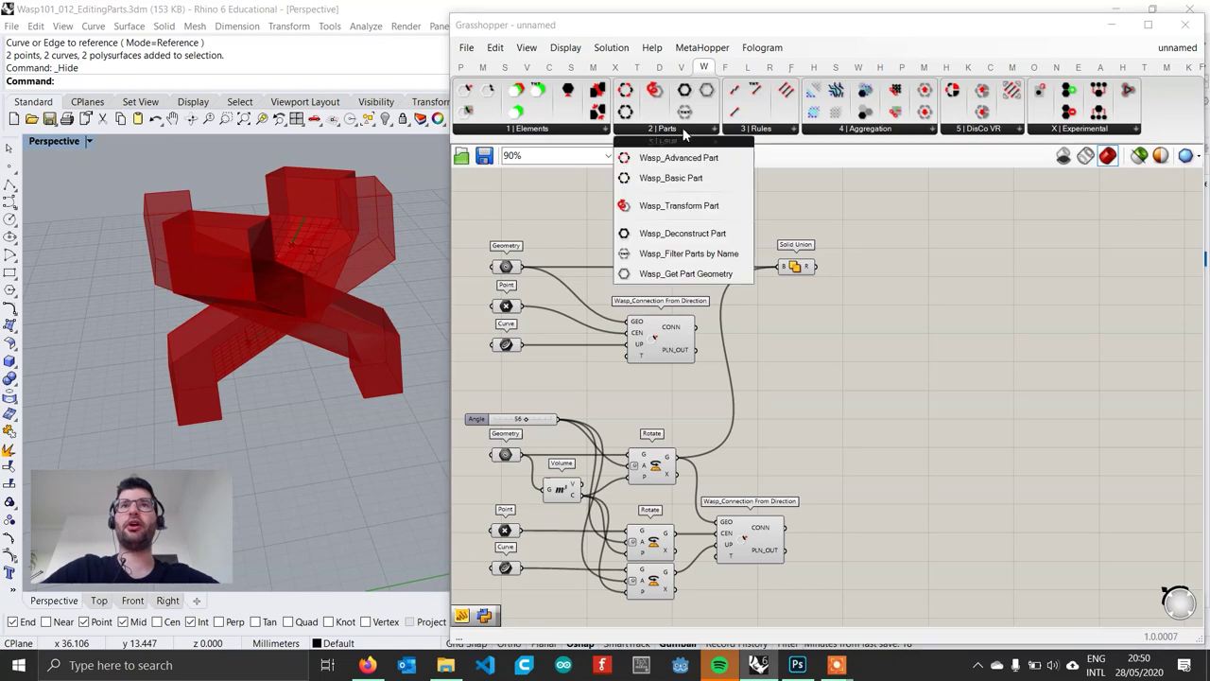
pyautogui.moveTo(693, 189); pyautogui.dragTo(979, 287)
pyautogui.scroll(1, 960, 291)
pyautogui.moveTo(910, 223); pyautogui.dragTo(900, 241, button='right')
# Step: Add a text panel reading CONNECTOR for the new Wasp_Basic Part's NAME input and tidy the spacing of both
pyautogui.click(864, 239)
pyautogui.doubleClick(865, 239)
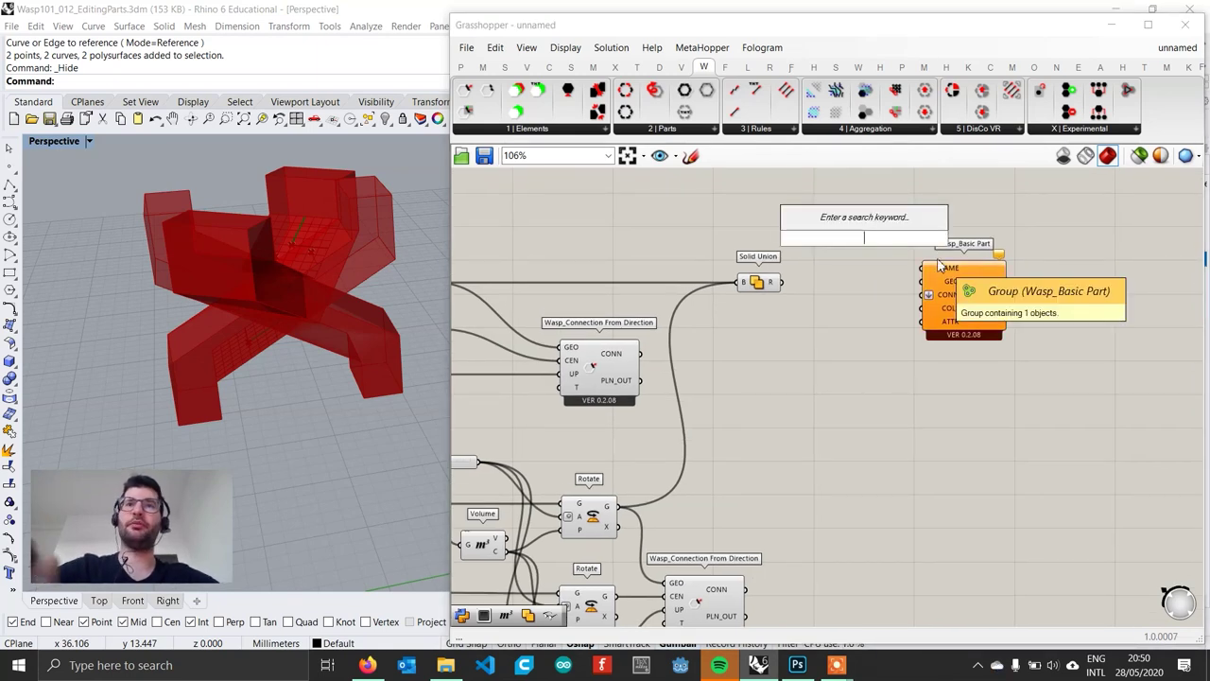
pyautogui.write('"CONNE')
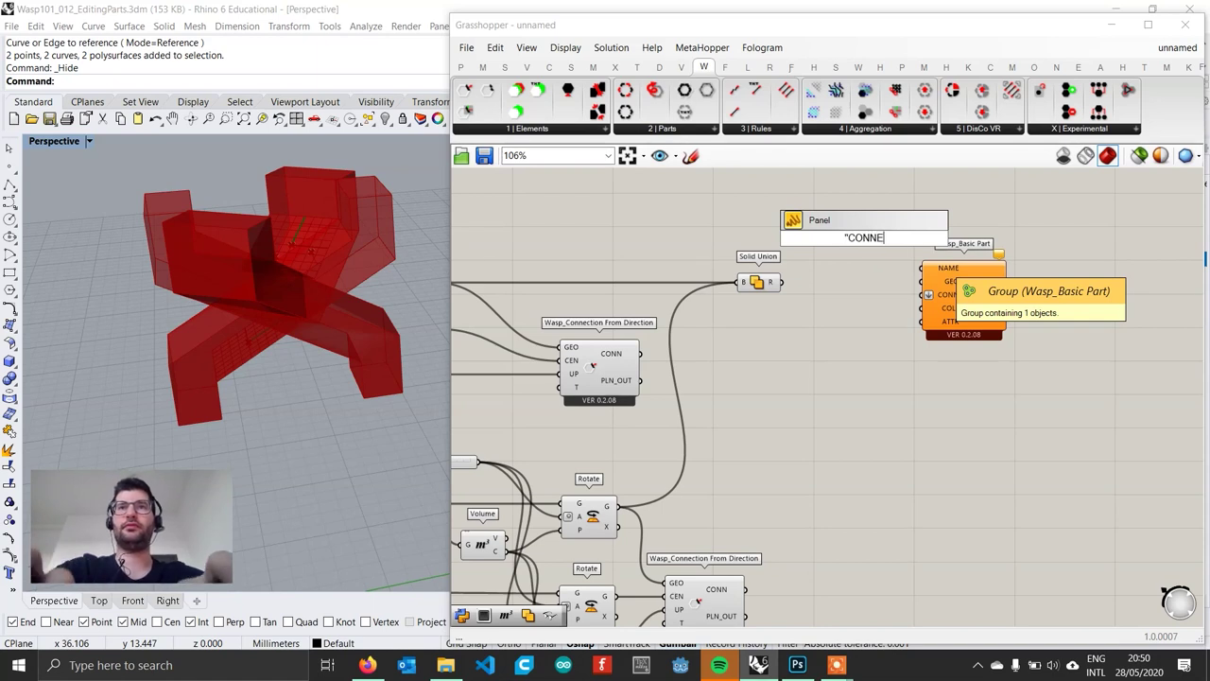
pyautogui.press('Return')
pyautogui.scroll(2, 950, 273)
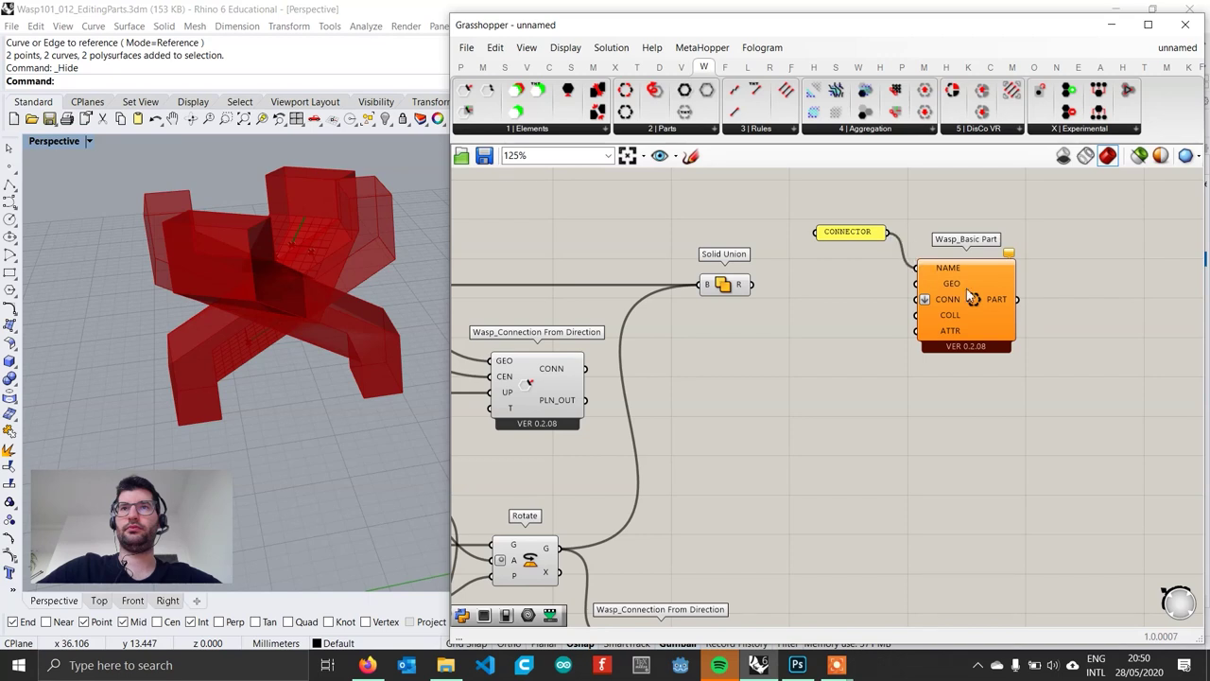
pyautogui.moveTo(975, 301); pyautogui.dragTo(991, 298)
pyautogui.moveTo(872, 236); pyautogui.dragTo(877, 229)
pyautogui.click(809, 304)
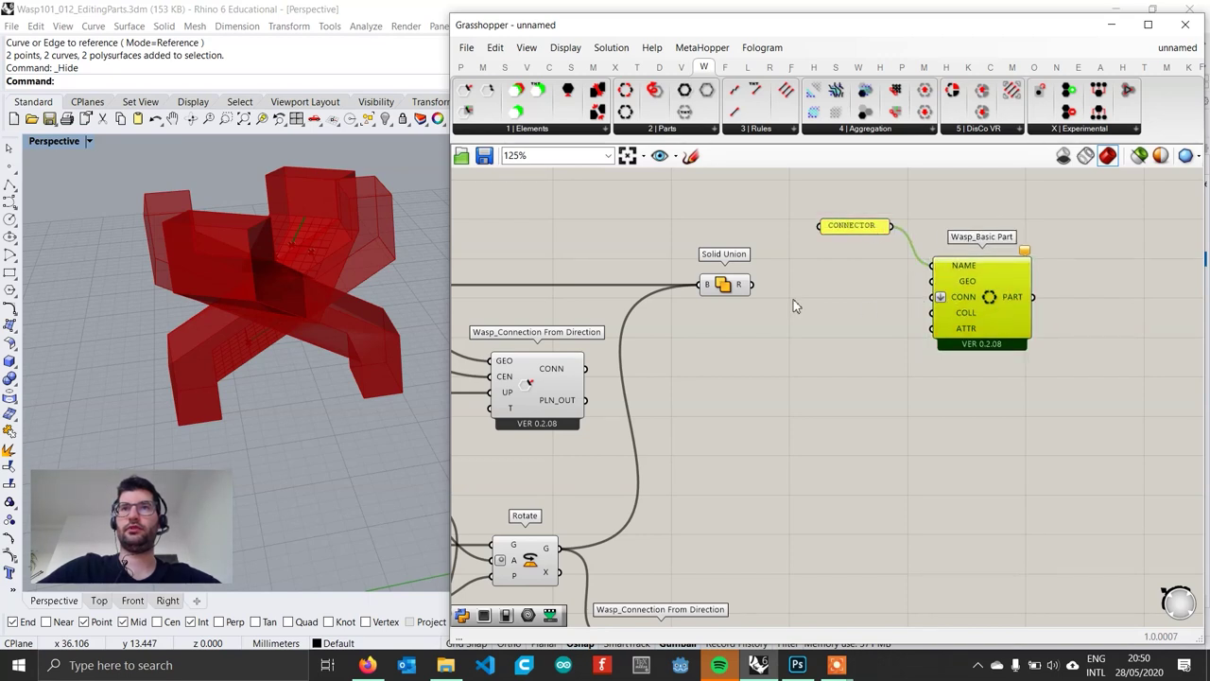
# Step: Connect the Solid Union result to the GEO input of the CONNECTOR Wasp_Basic Part and nudge the part into place
pyautogui.moveTo(753, 285); pyautogui.dragTo(938, 281)
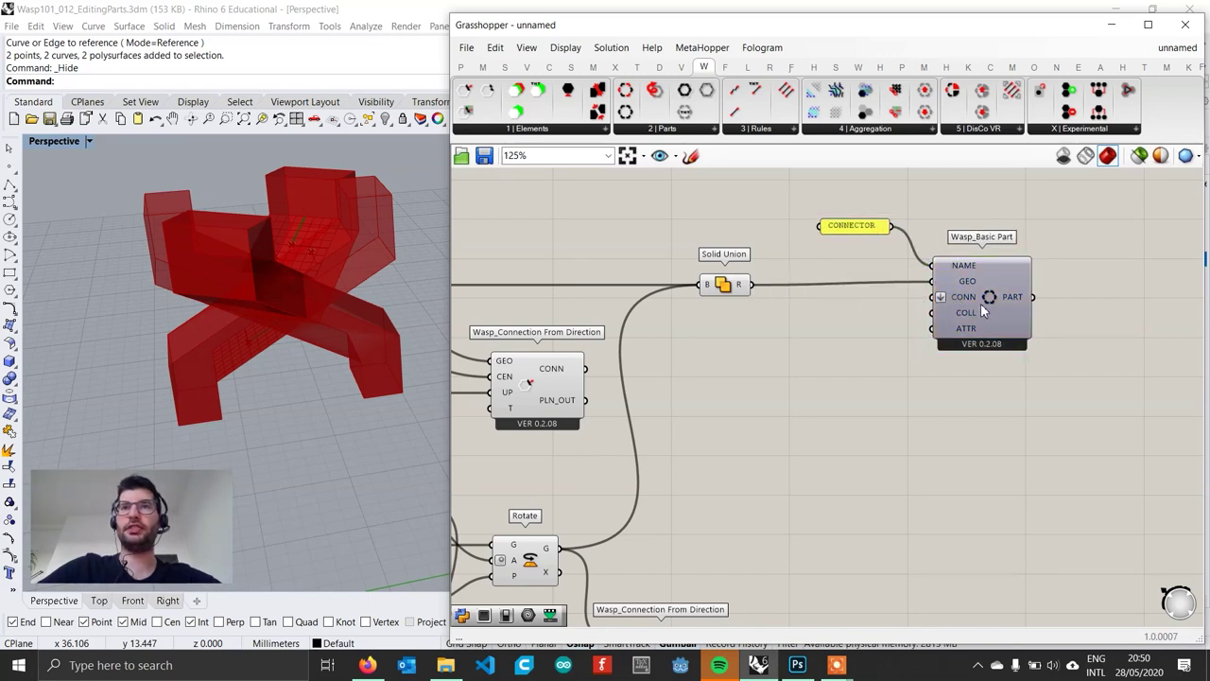
pyautogui.scroll(-1, 978, 301)
pyautogui.moveTo(978, 301); pyautogui.dragTo(967, 261, button='right')
pyautogui.moveTo(966, 261); pyautogui.dragTo(973, 264)
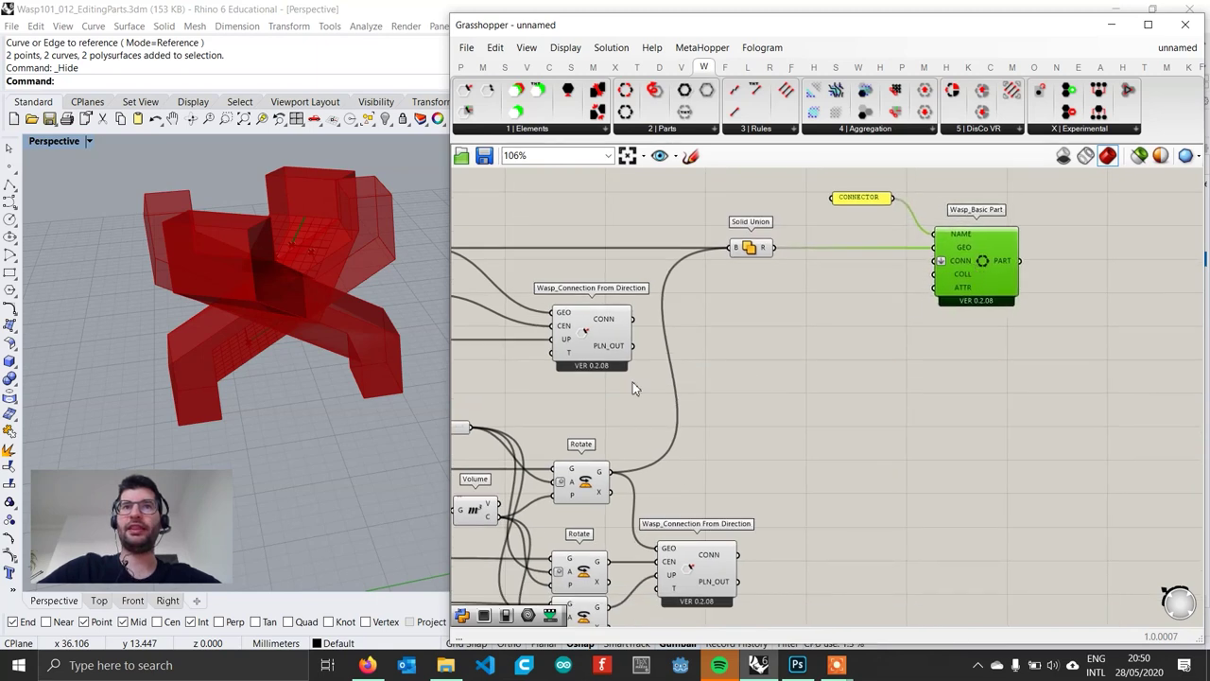
# Step: Add a Merge component and connect the CONN outputs of the upper and lower Wasp_Connection From Direction to D1 and D2
pyautogui.click(617, 353)
pyautogui.click(798, 428)
pyautogui.doubleClick(798, 423)
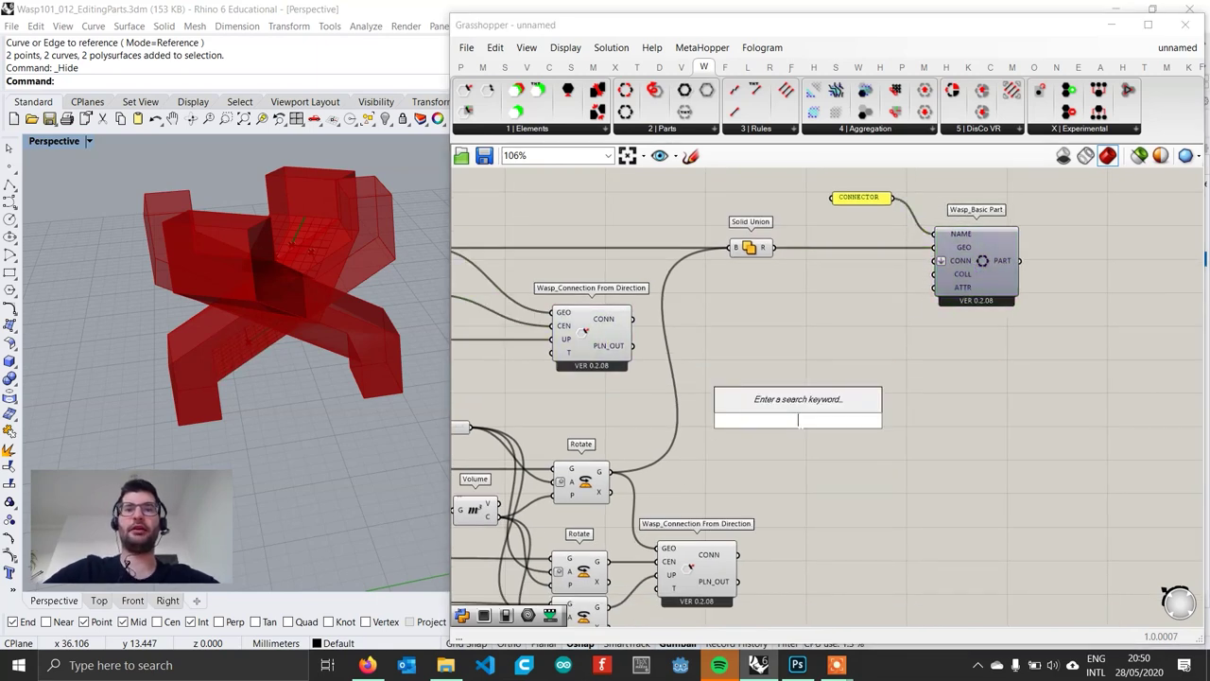
pyautogui.write('merge')
pyautogui.press('Return')
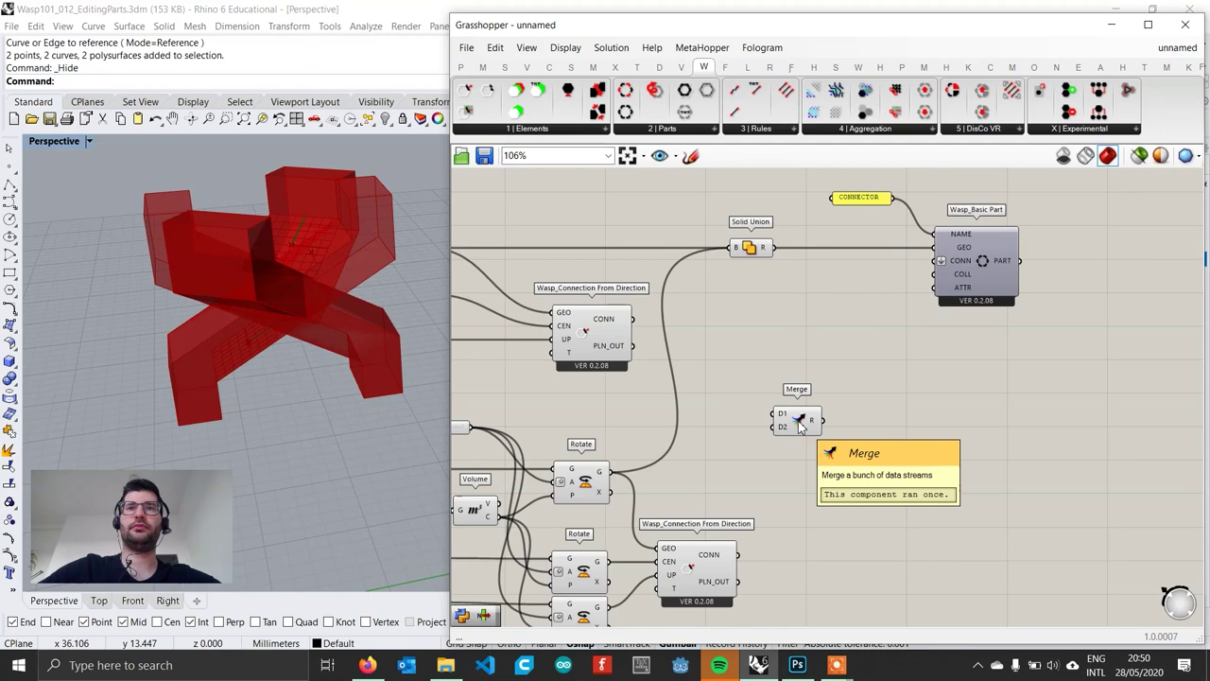
pyautogui.moveTo(637, 322); pyautogui.dragTo(772, 416)
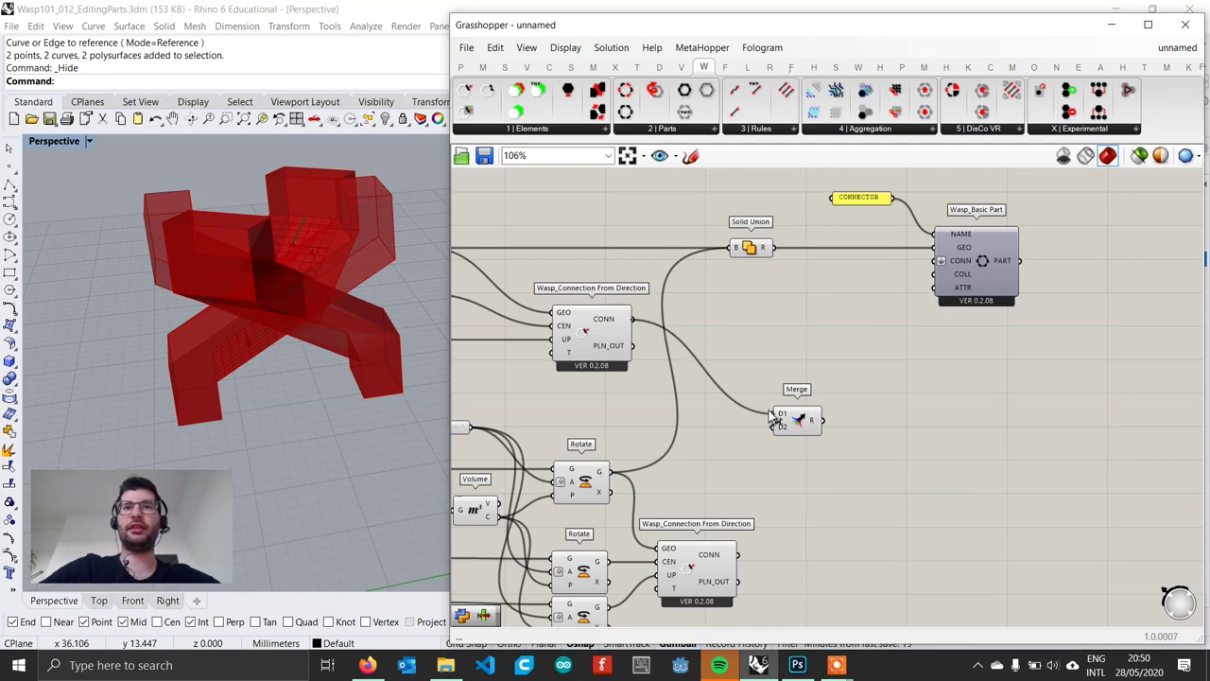
pyautogui.moveTo(737, 554); pyautogui.dragTo(773, 420)
pyautogui.click(802, 423)
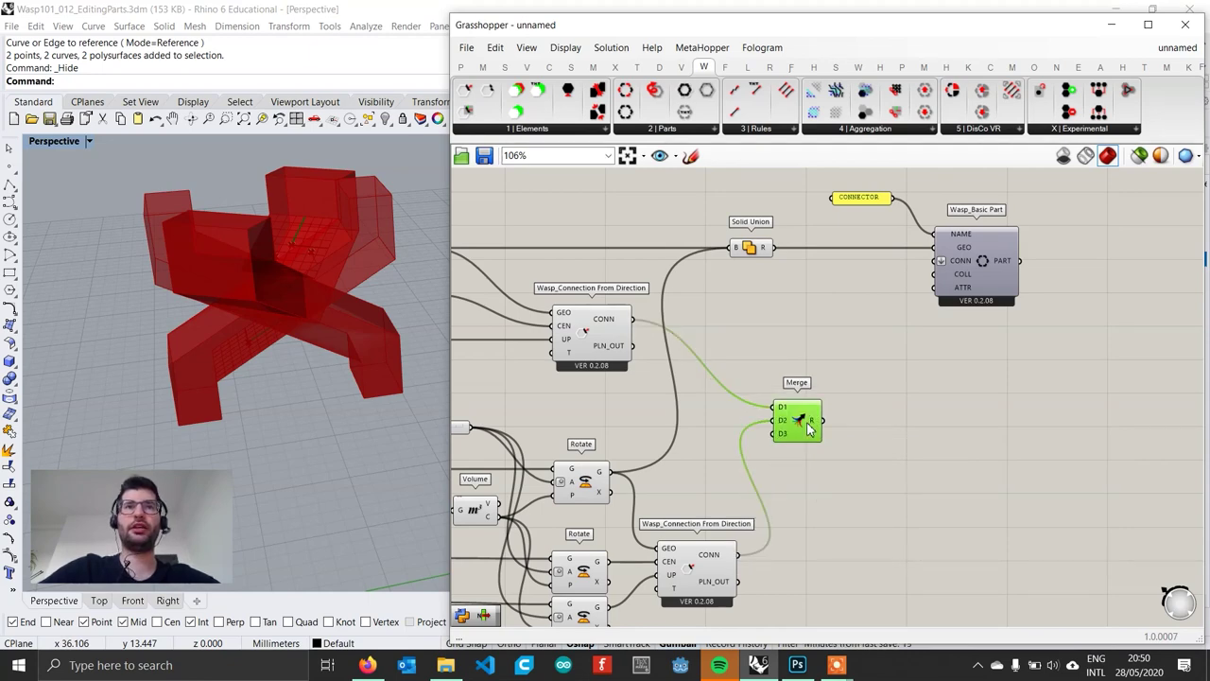
# Step: Remove the Merge's unused D3 input and connect its result to the CONN input of the CONNECTOR Wasp_Basic Part
pyautogui.scroll(8, 821, 432)
pyautogui.click(764, 438)
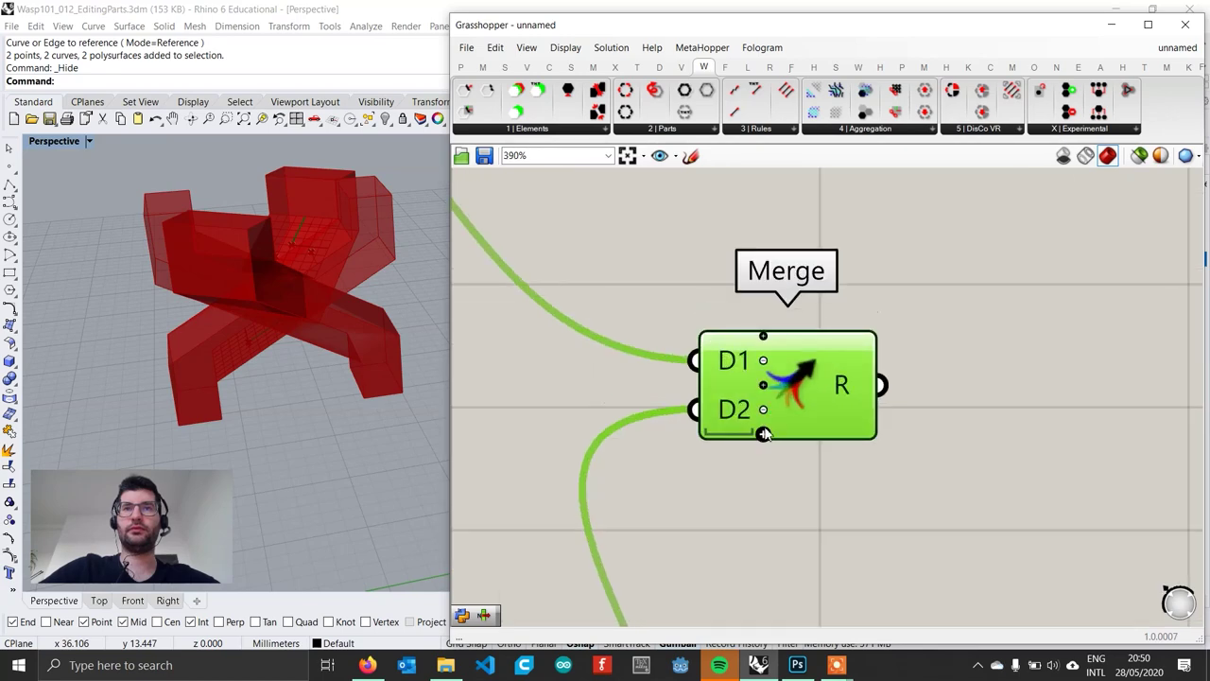
pyautogui.scroll(-5, 766, 417)
pyautogui.scroll(-4, 773, 413)
pyautogui.moveTo(797, 404); pyautogui.dragTo(870, 290)
pyautogui.scroll(1, 889, 295)
pyautogui.scroll(-2, 889, 295)
pyautogui.click(872, 319)
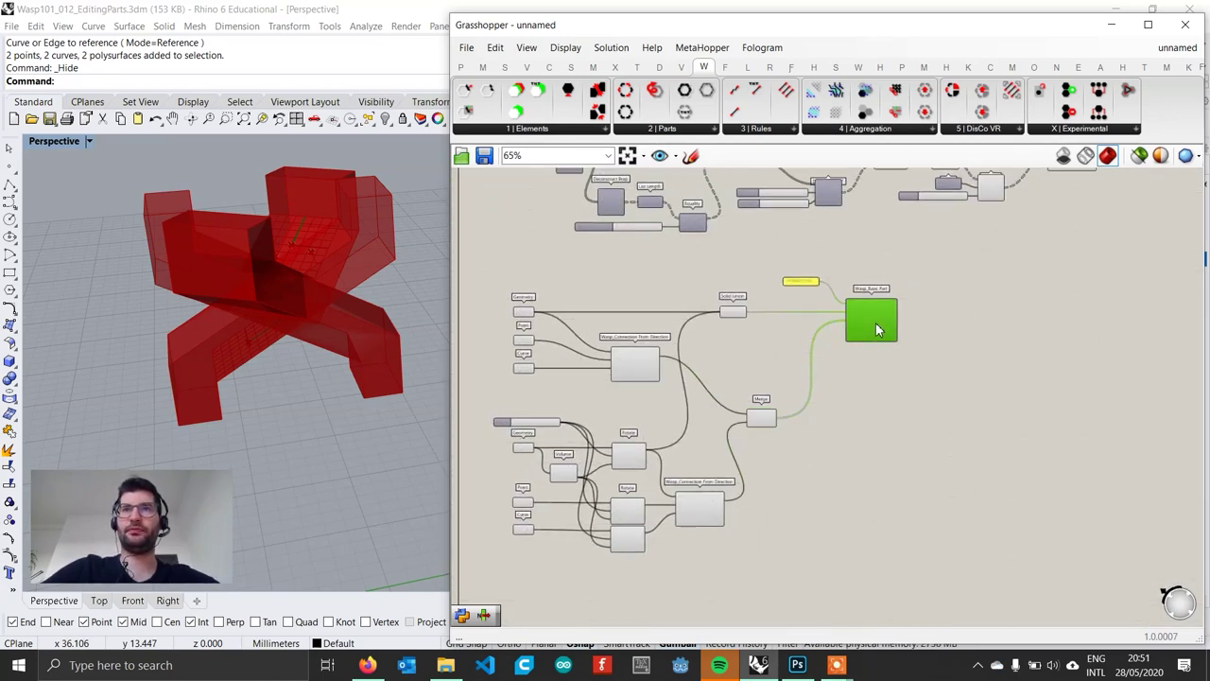
# Step: Move the whole CONNECTOR component group sideways so its Wasp_Basic Part sits beneath the STICK part
pyautogui.moveTo(918, 336); pyautogui.dragTo(815, 371, button='right')
pyautogui.click(820, 364)
pyautogui.scroll(-4, 761, 403)
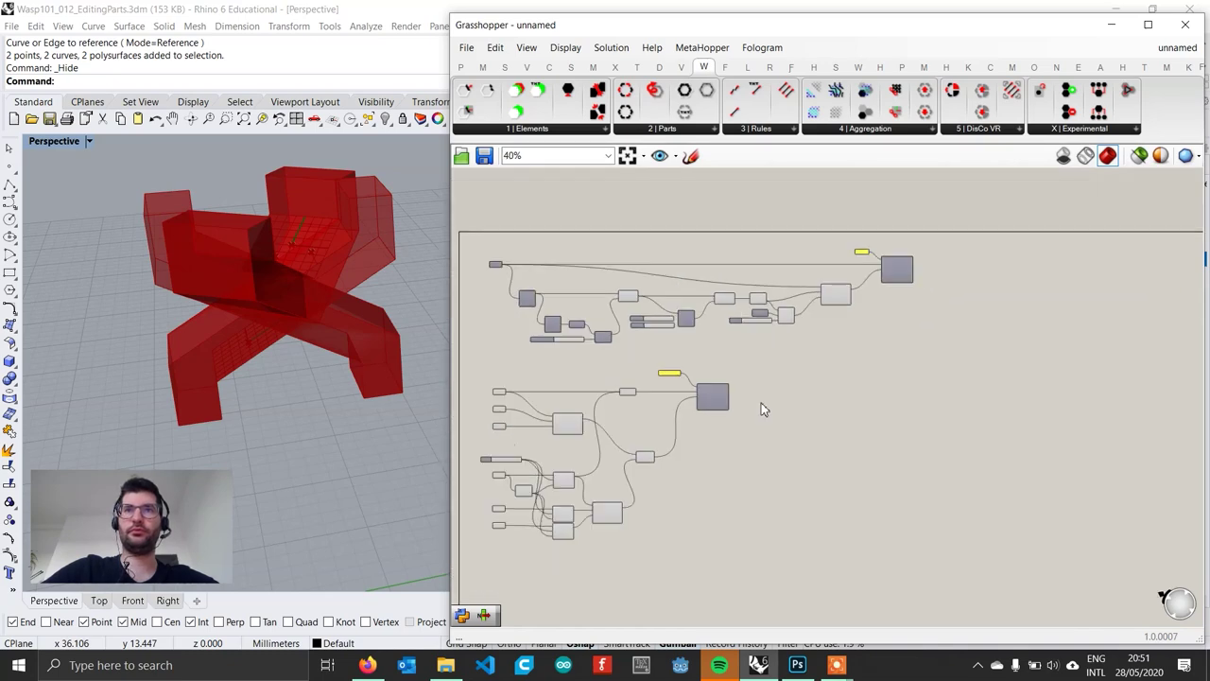
pyautogui.scroll(5, 631, 424)
pyautogui.moveTo(631, 424); pyautogui.dragTo(700, 383, button='right')
pyautogui.scroll(-2, 700, 383)
pyautogui.moveTo(887, 530); pyautogui.dragTo(500, 294)
pyautogui.scroll(-2, 690, 355)
pyautogui.moveTo(757, 378); pyautogui.dragTo(559, 391, button='right')
pyautogui.moveTo(610, 358); pyautogui.dragTo(792, 359)
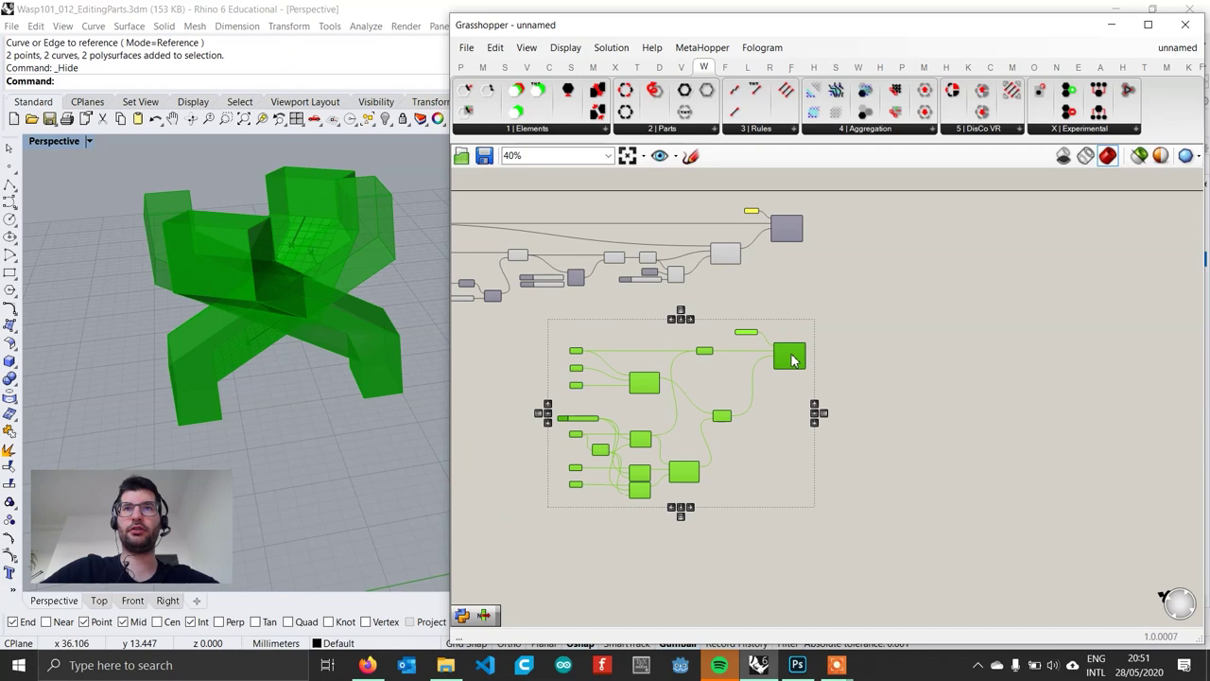
pyautogui.click(817, 341)
# Step: Align the CONNECTOR Wasp_Basic Part vertically with the STICK one and move the CONNECTOR panel closer to its NAME input
pyautogui.scroll(5, 731, 395)
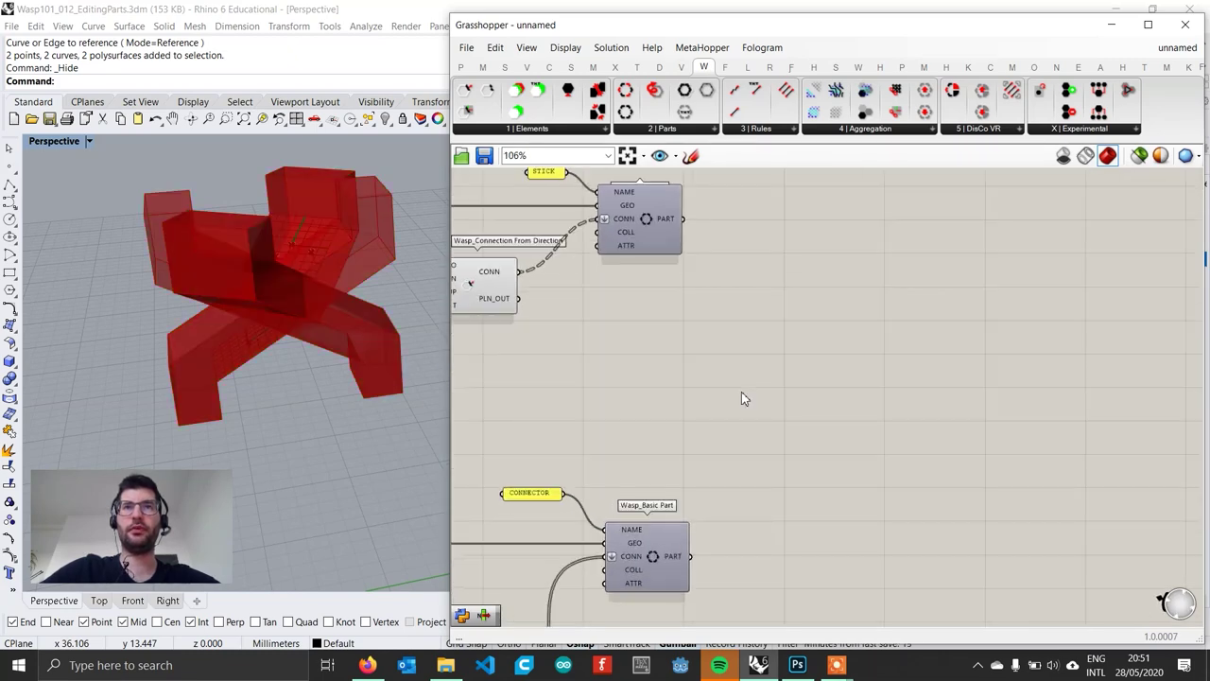
pyautogui.moveTo(625, 540); pyautogui.dragTo(617, 541)
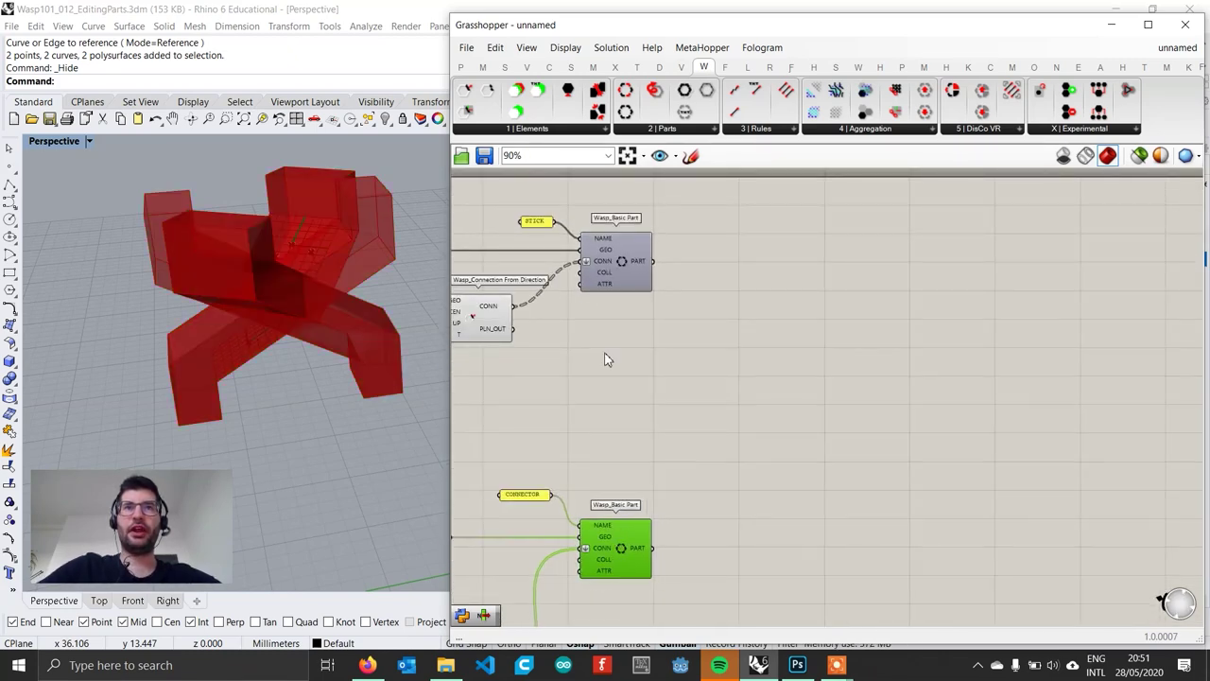
pyautogui.click(538, 494)
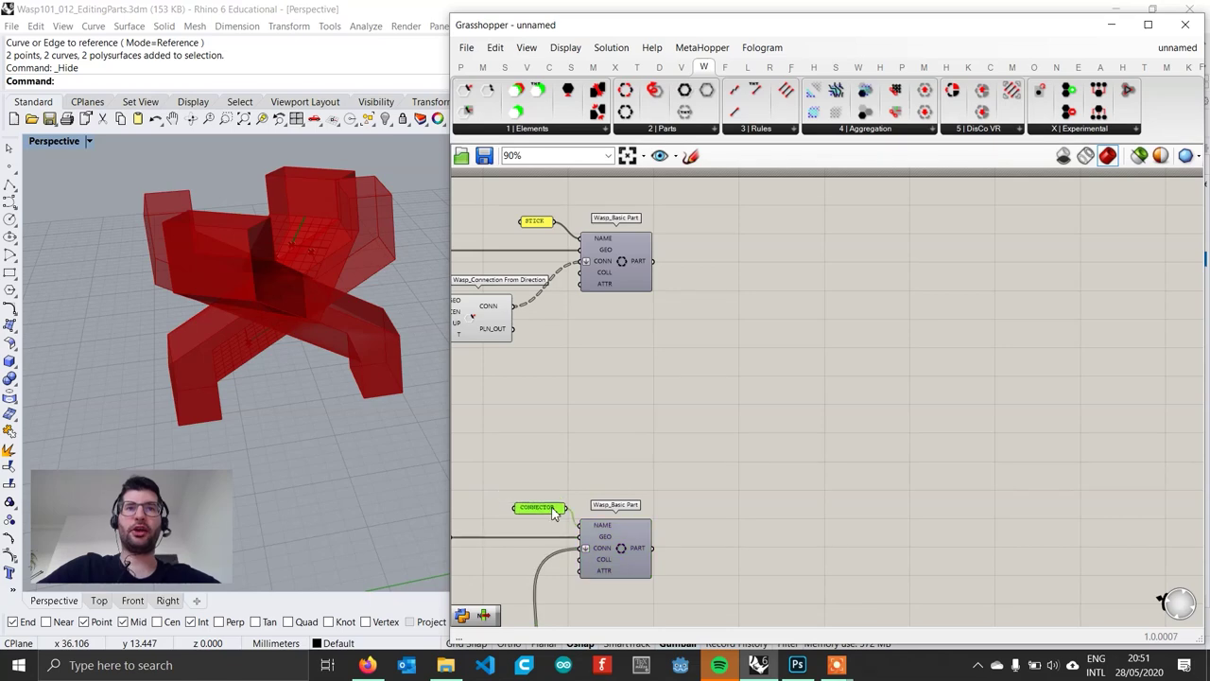
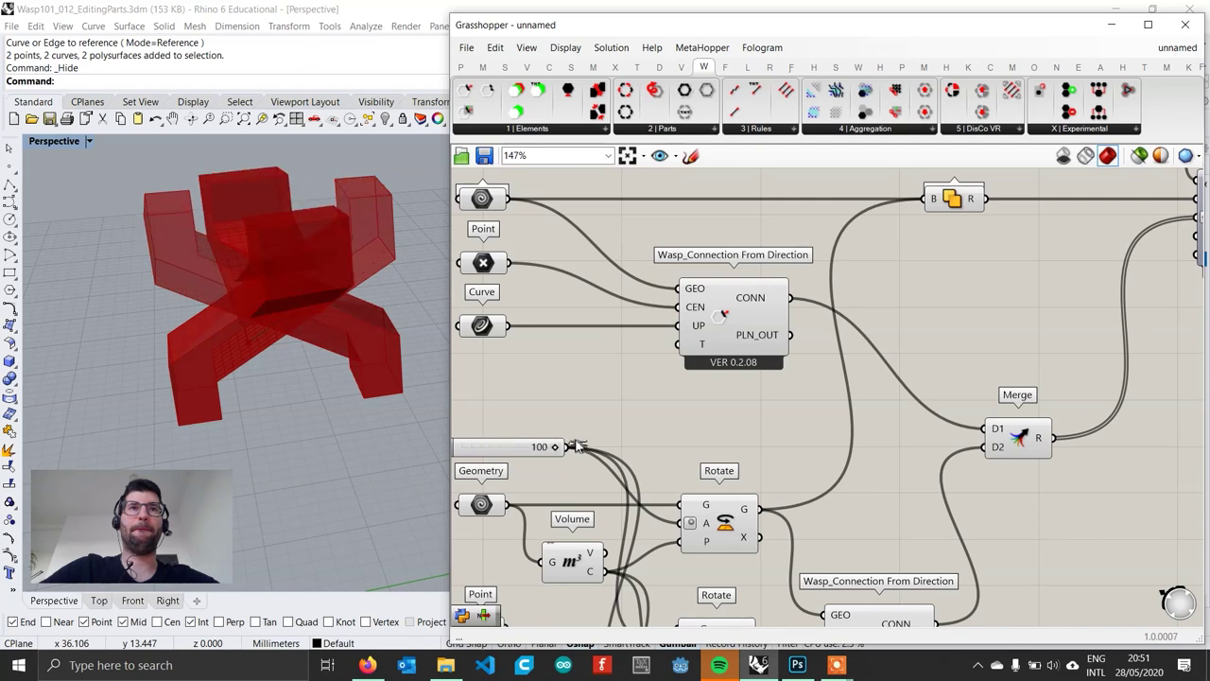
# Step: Add a second Merge component in the free space beyond the STICK and CONNECTOR Wasp_Basic Parts
pyautogui.scroll(-3, 515, 439)
pyautogui.moveTo(889, 421); pyautogui.dragTo(775, 439, button='right')
pyautogui.moveTo(875, 395); pyautogui.dragTo(766, 451, button='right')
pyautogui.moveTo(787, 237); pyautogui.dragTo(753, 325, button='right')
pyautogui.scroll(1, 753, 324)
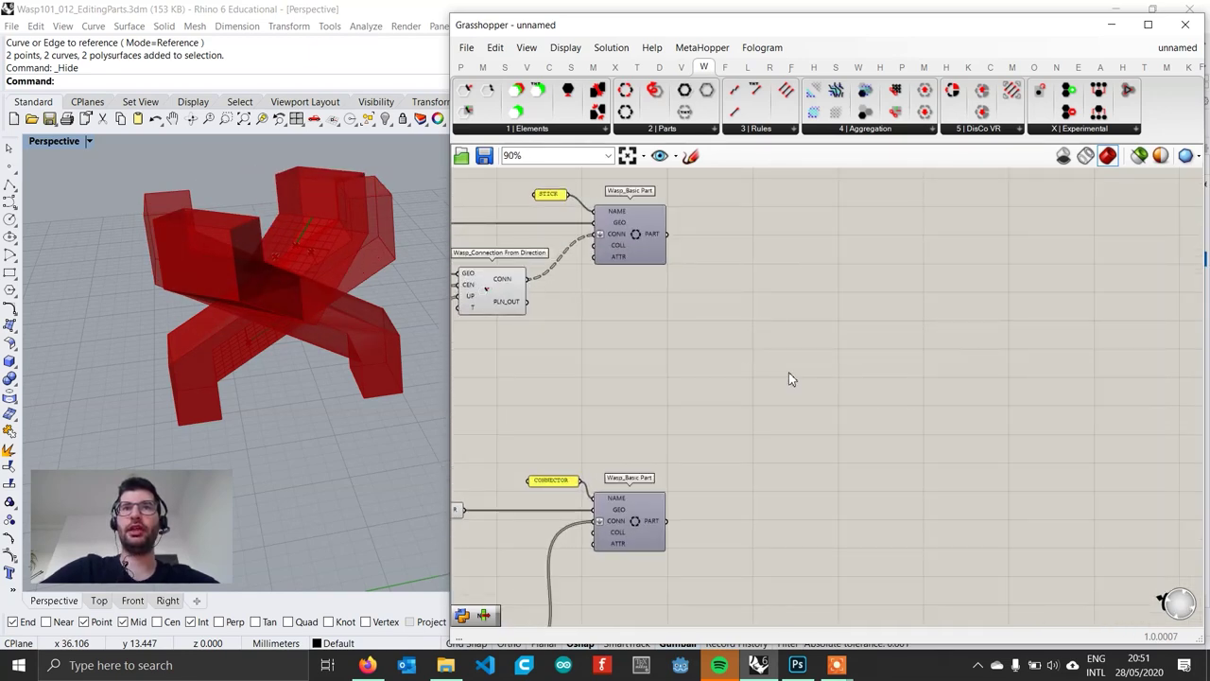
pyautogui.doubleClick(757, 372)
pyautogui.write('merge')
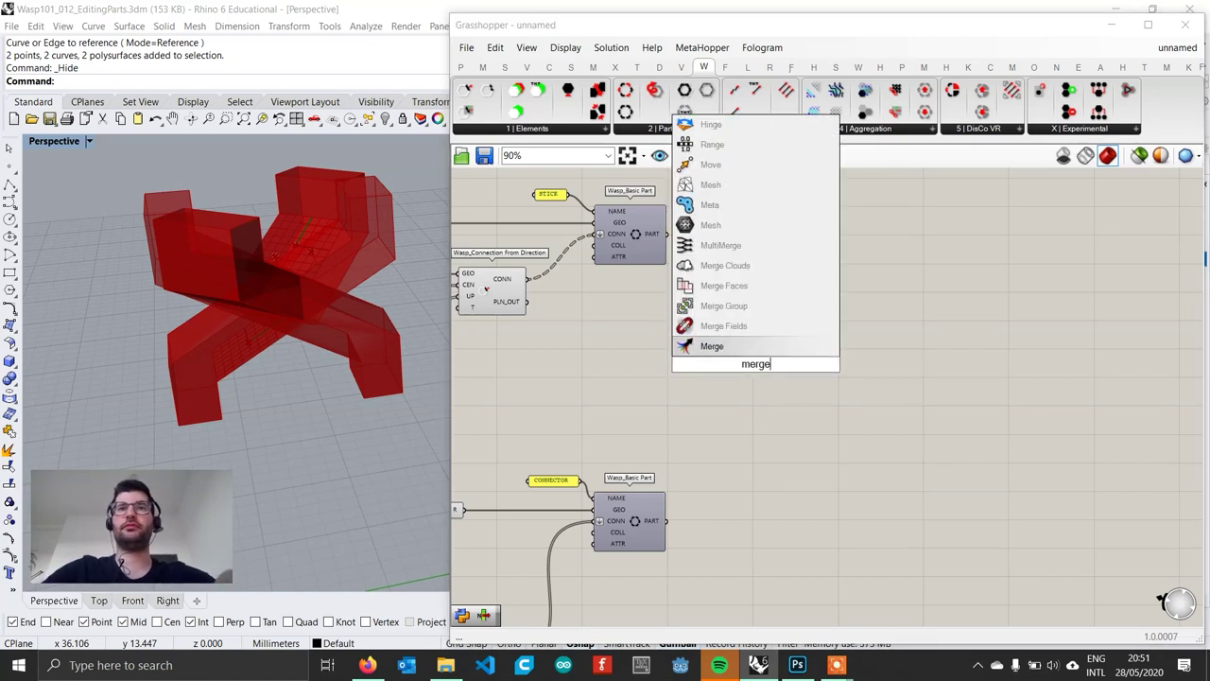
pyautogui.press('Return')
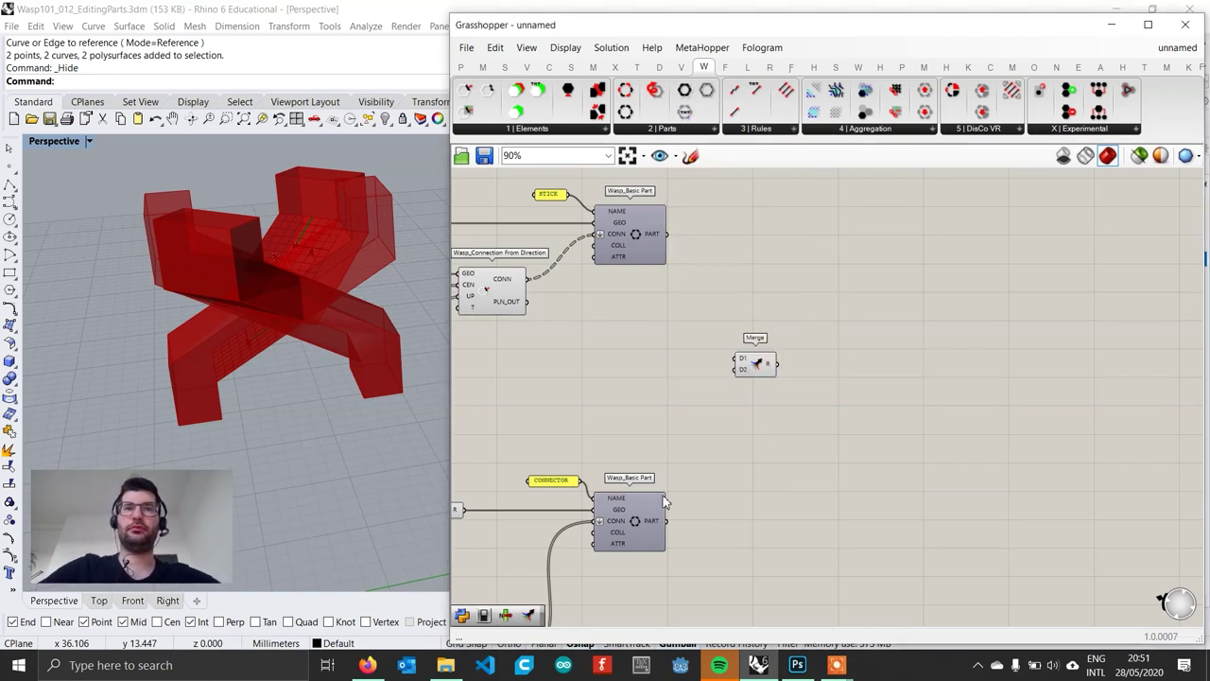
# Step: Connect the STICK part's PART output to D1 and the CONNECTOR part's PART output to D2 of the new Merge
pyautogui.scroll(2, 758, 370)
pyautogui.click(761, 378)
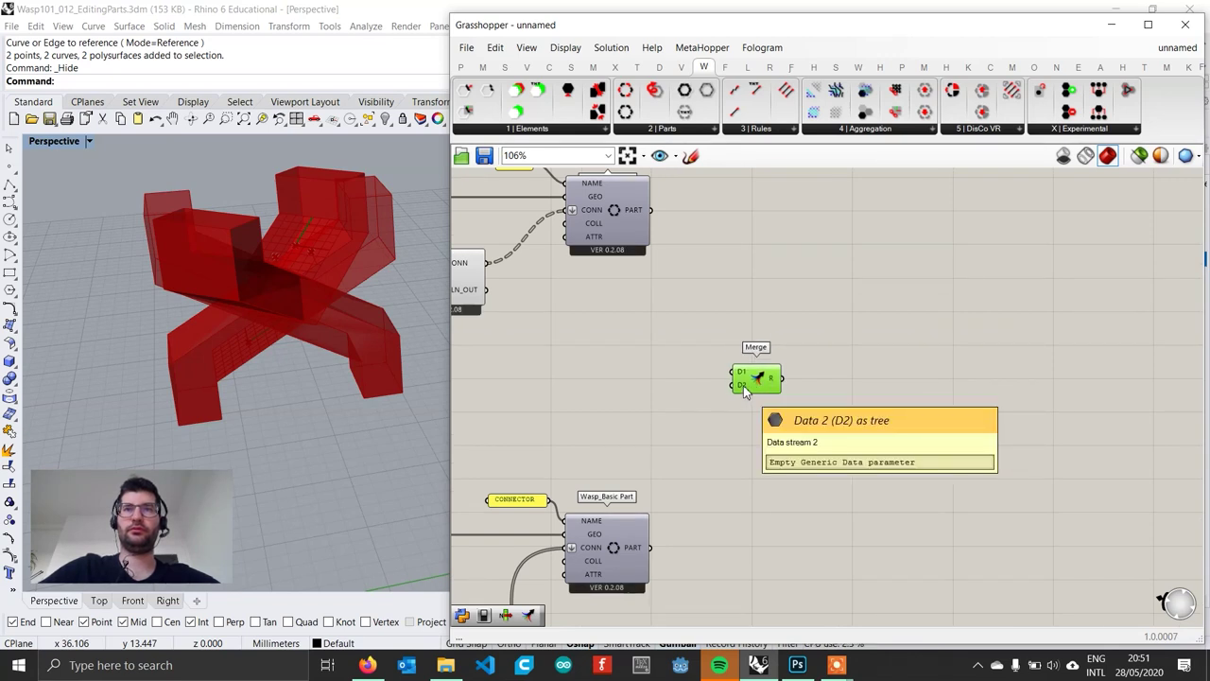
pyautogui.moveTo(655, 211); pyautogui.dragTo(736, 373)
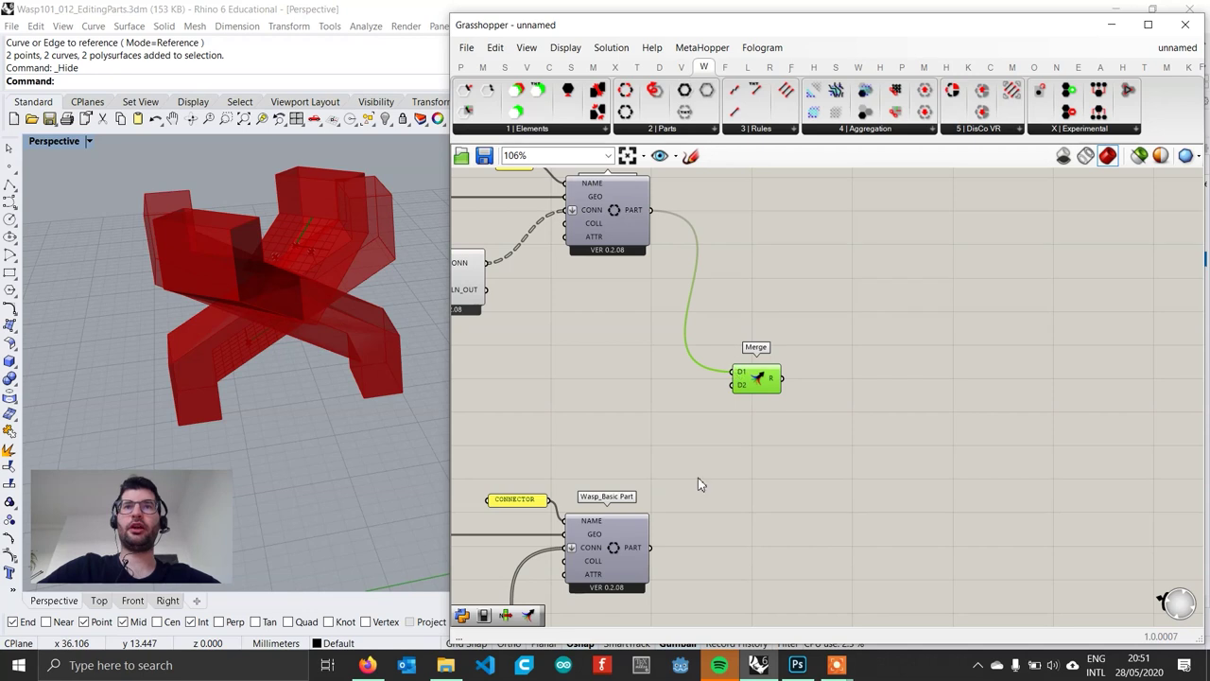
pyautogui.moveTo(649, 547); pyautogui.dragTo(733, 395)
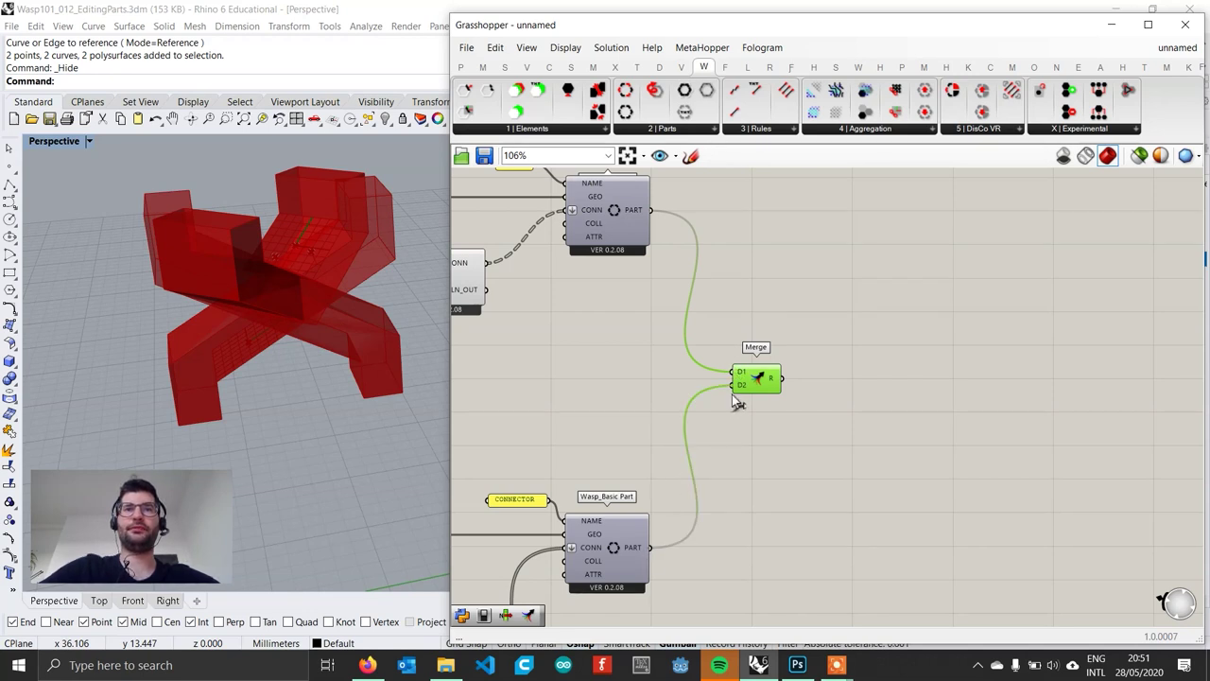
# Step: Flatten the R output of the Merge collecting the parts and shift the component slightly away from them
pyautogui.scroll(3, 768, 391)
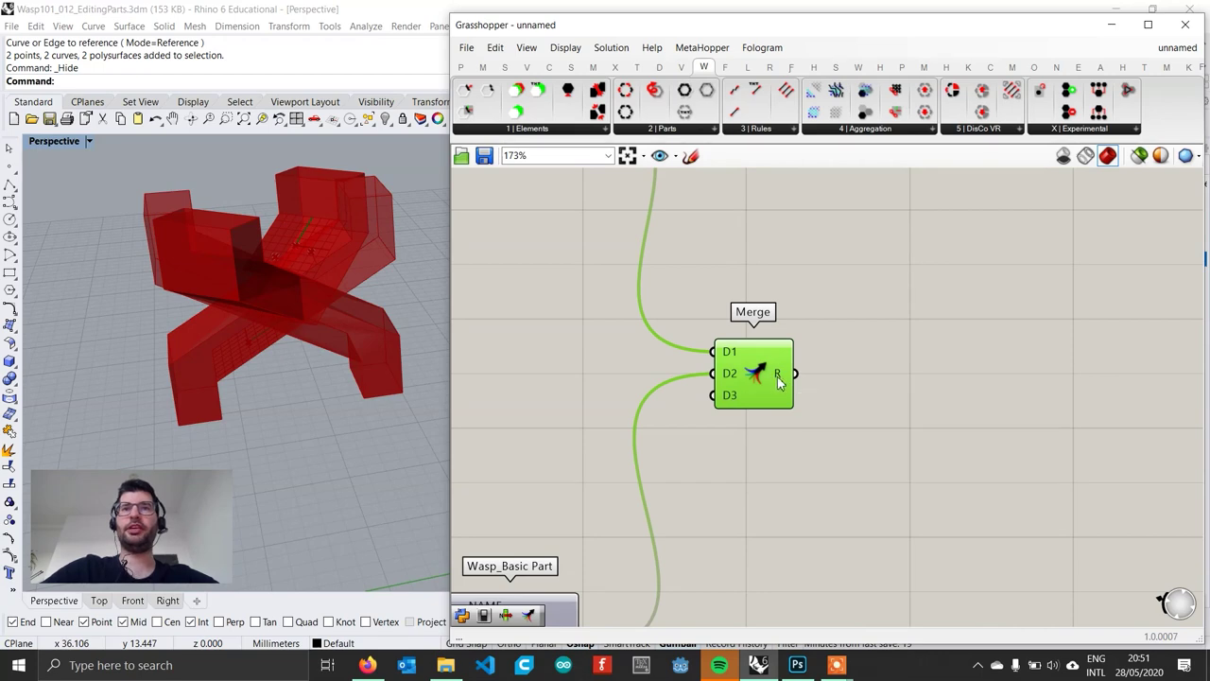
pyautogui.rightClick(777, 376)
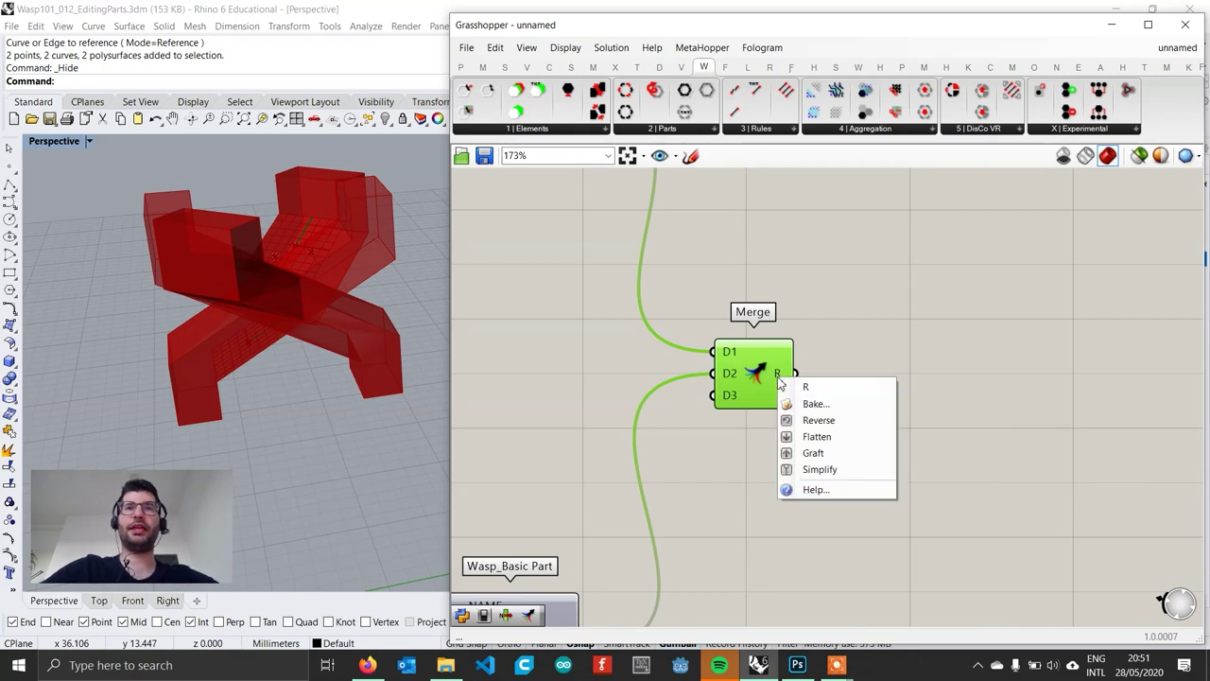
pyautogui.click(819, 439)
pyautogui.scroll(-5, 820, 439)
pyautogui.scroll(2, 797, 368)
pyautogui.moveTo(737, 339); pyautogui.dragTo(624, 337, button='right')
pyautogui.scroll(1, 620, 337)
pyautogui.moveTo(610, 335); pyautogui.dragTo(643, 336)
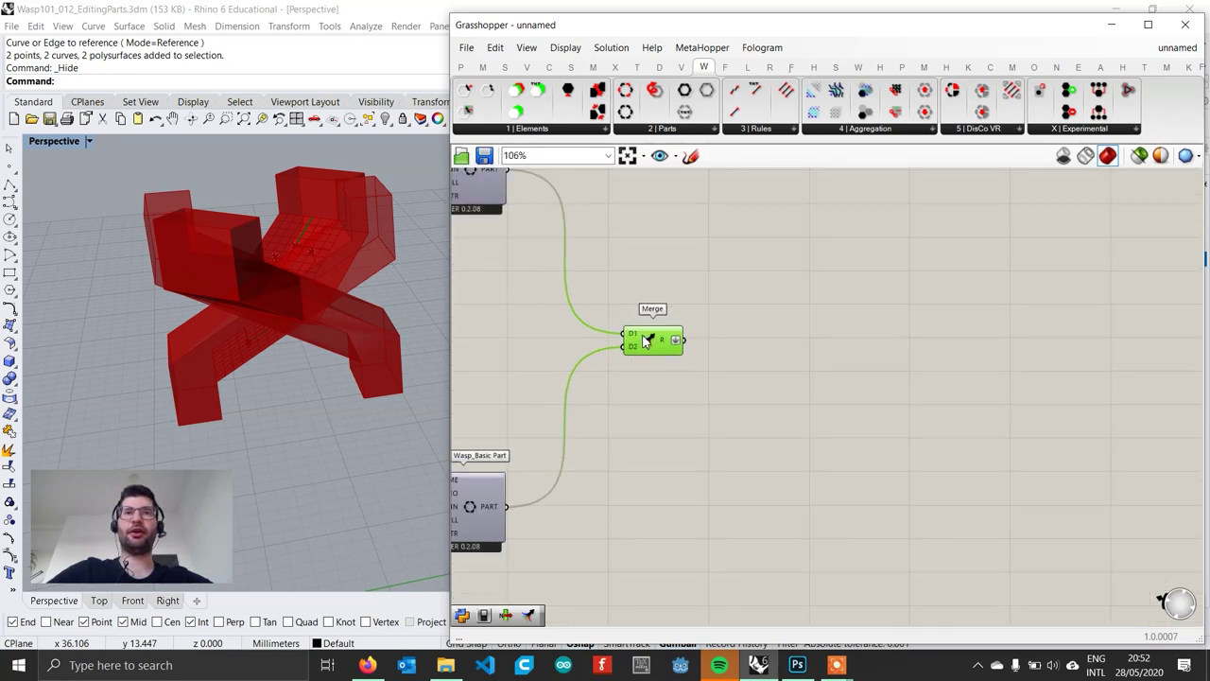
pyautogui.click(764, 369)
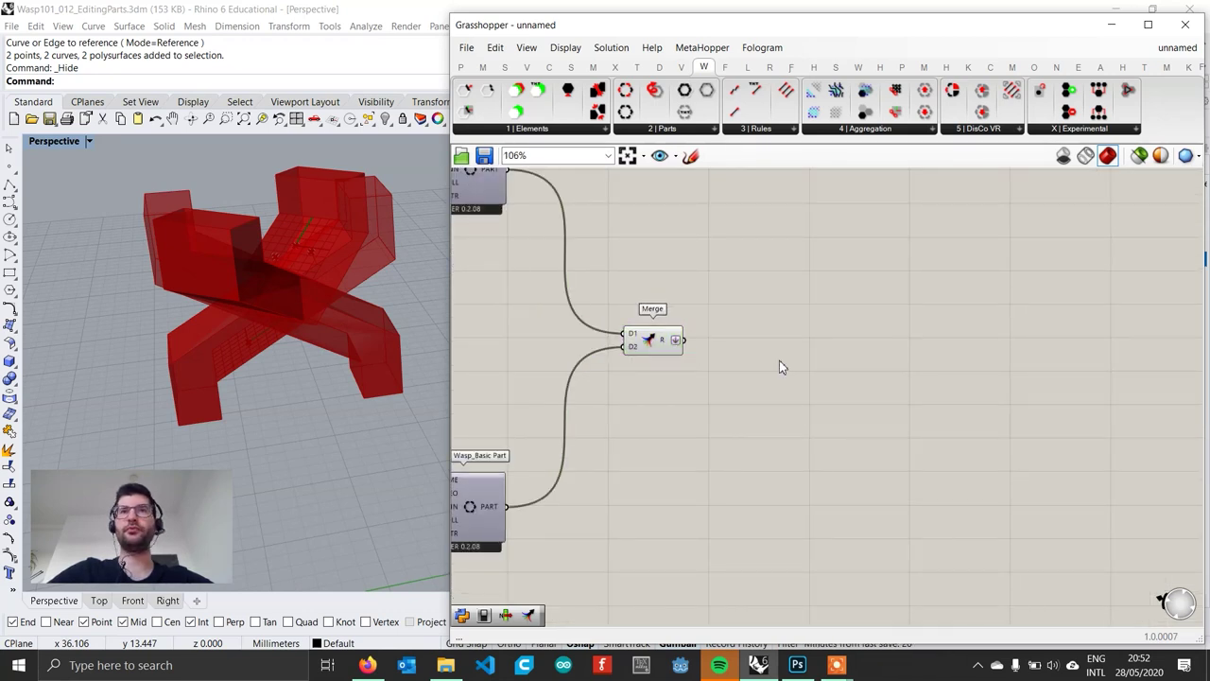
# Step: Add a Wasp_Stochastic Aggregation component in the free space beyond the Merge, leaving a wide gap for its inputs
pyautogui.moveTo(781, 367); pyautogui.dragTo(768, 348, button='right')
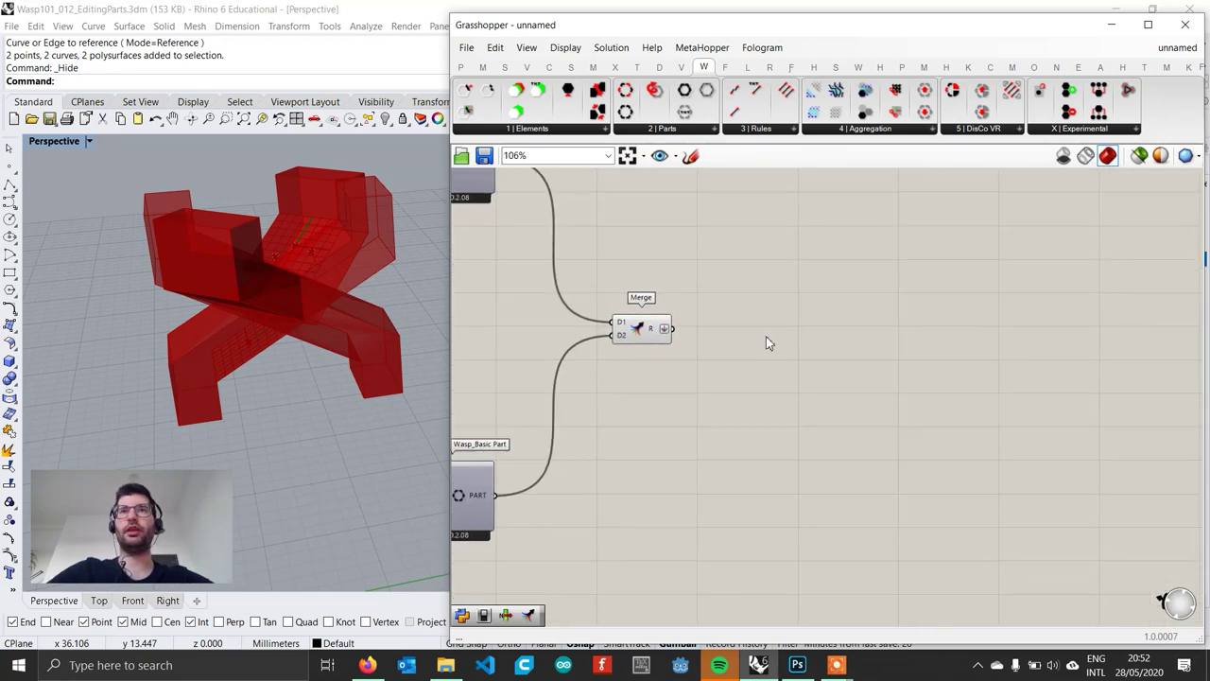
pyautogui.click(884, 132)
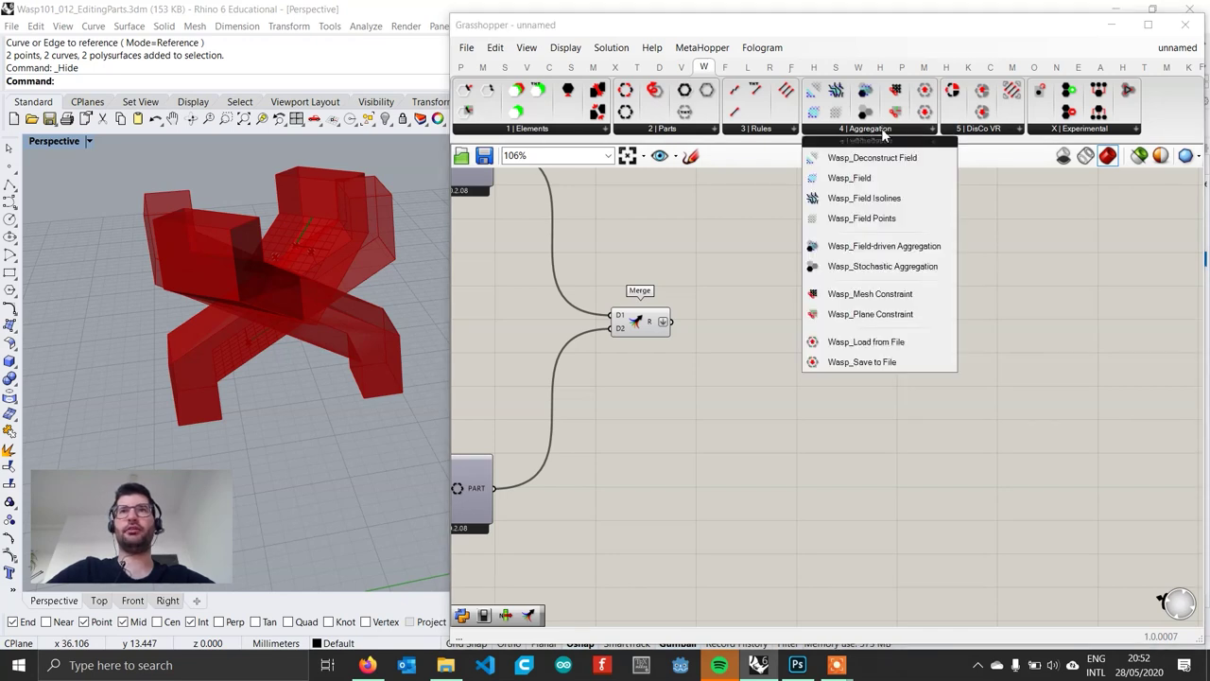
pyautogui.click(883, 267)
pyautogui.click(804, 350)
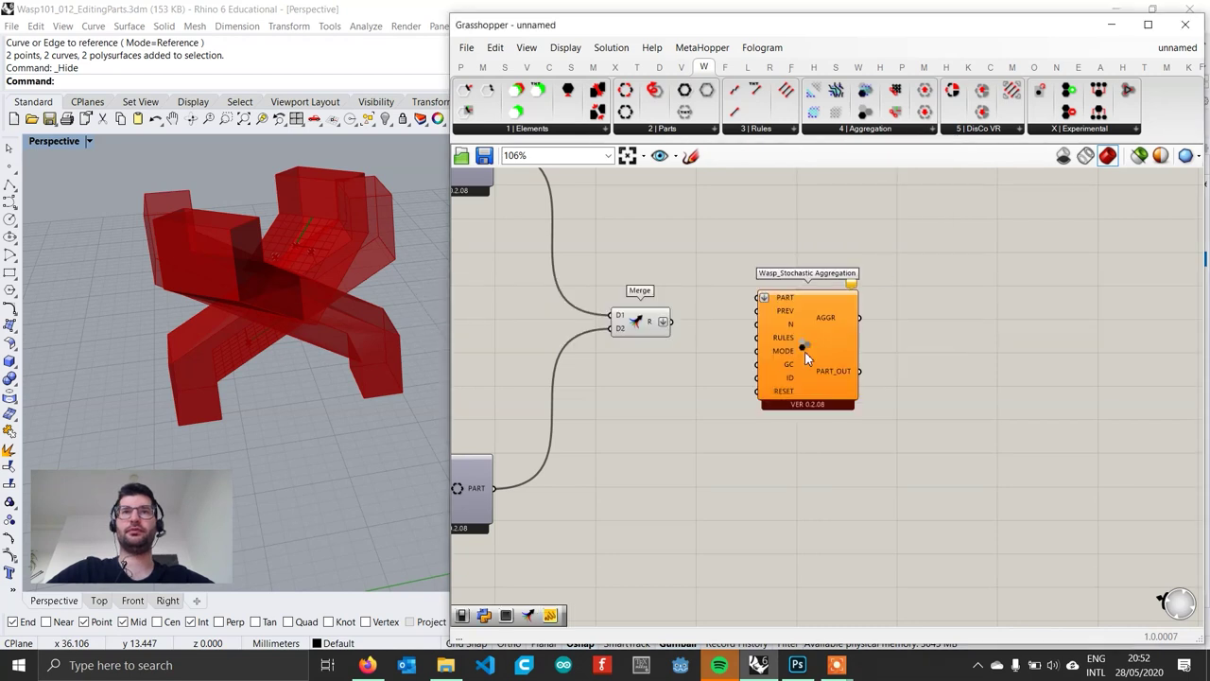
pyautogui.scroll(1, 819, 331)
pyautogui.moveTo(819, 340); pyautogui.dragTo(942, 355)
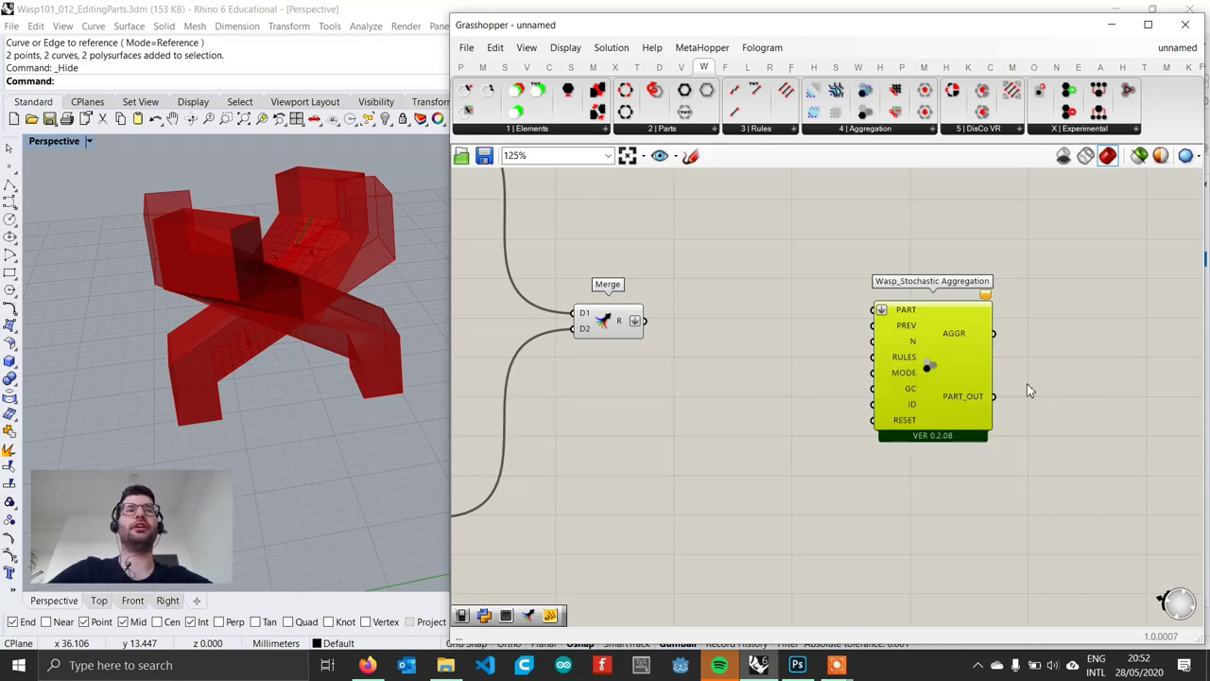
# Step: Connect the Merge's R output to the aggregation's PART input, then level the aggregation with the Merge and move it farther away
pyautogui.moveTo(929, 372)
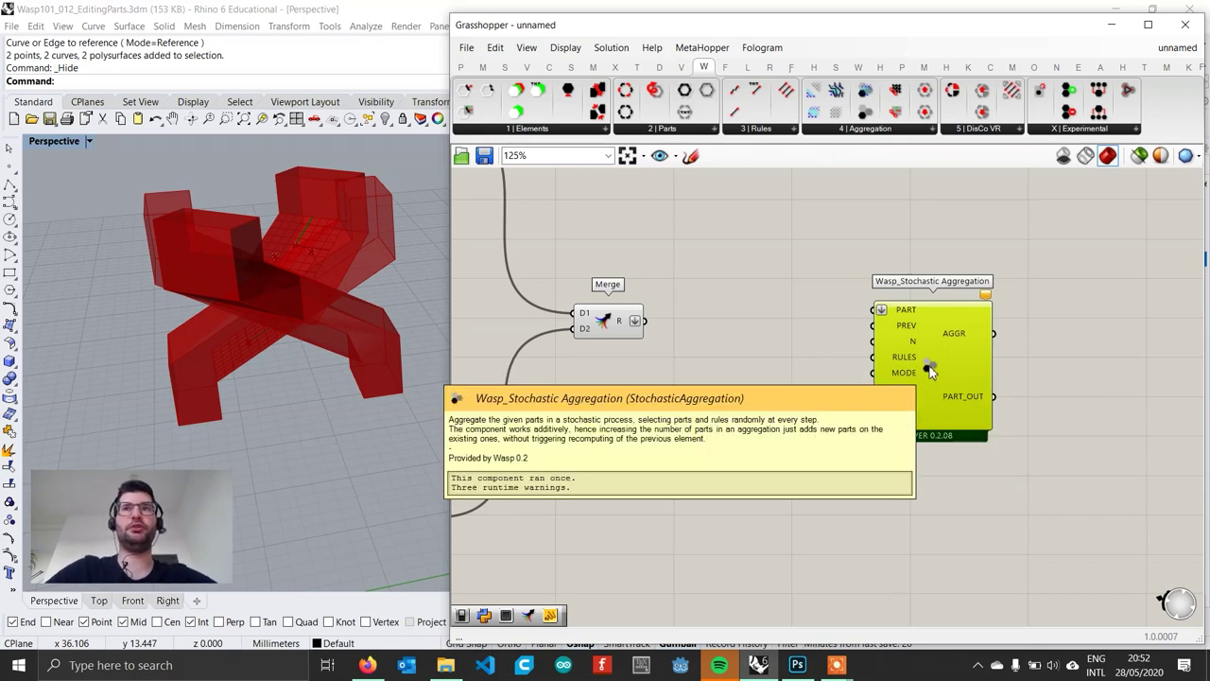
pyautogui.scroll(2, 929, 372)
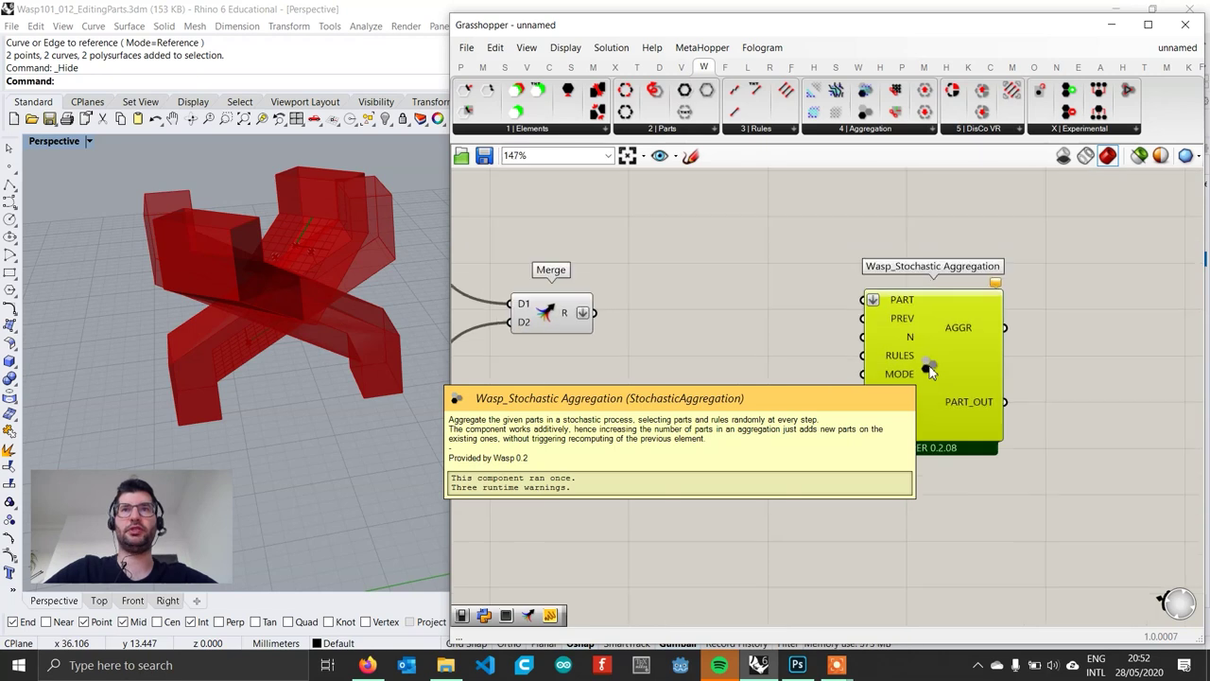
pyautogui.click(1033, 363)
pyautogui.moveTo(587, 320)
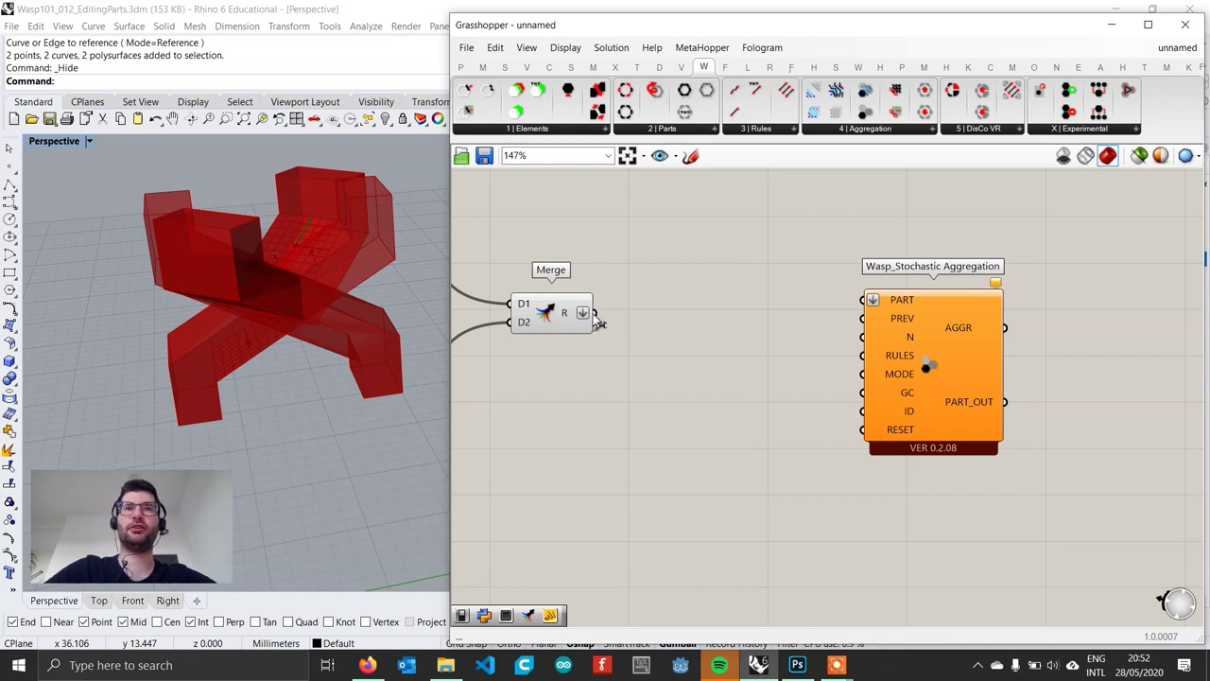
pyautogui.moveTo(593, 313); pyautogui.dragTo(867, 300)
pyautogui.moveTo(939, 371); pyautogui.dragTo(969, 382)
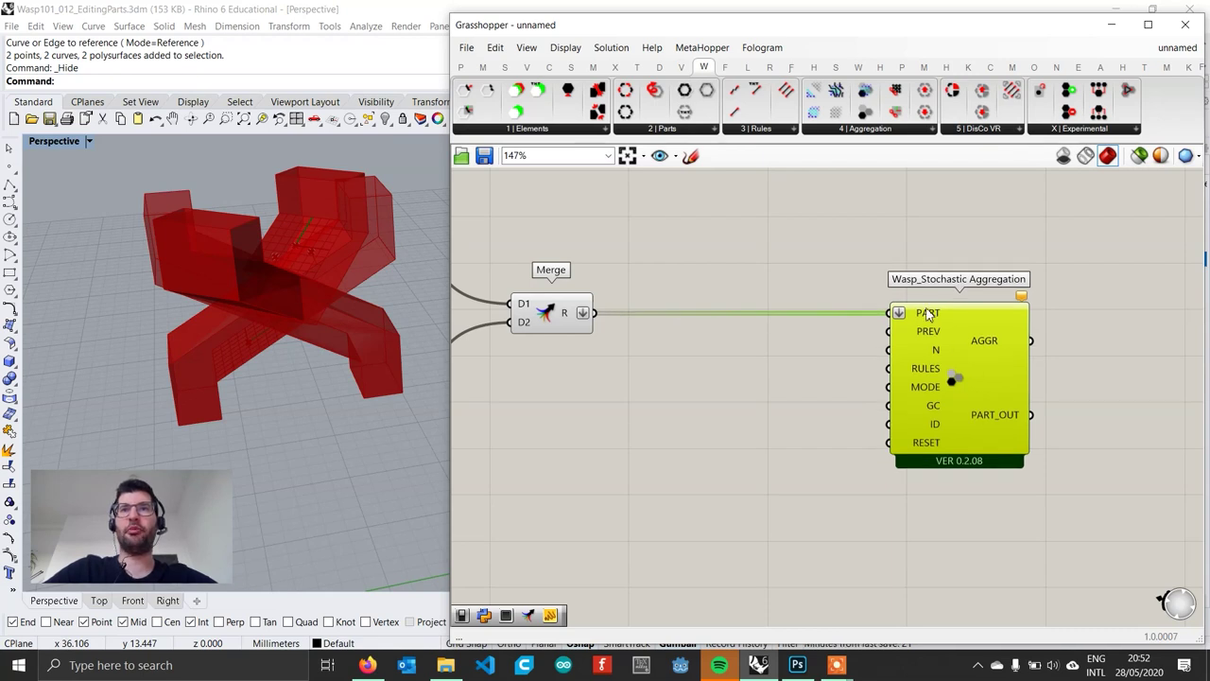
pyautogui.moveTo(927, 315); pyautogui.dragTo(979, 315)
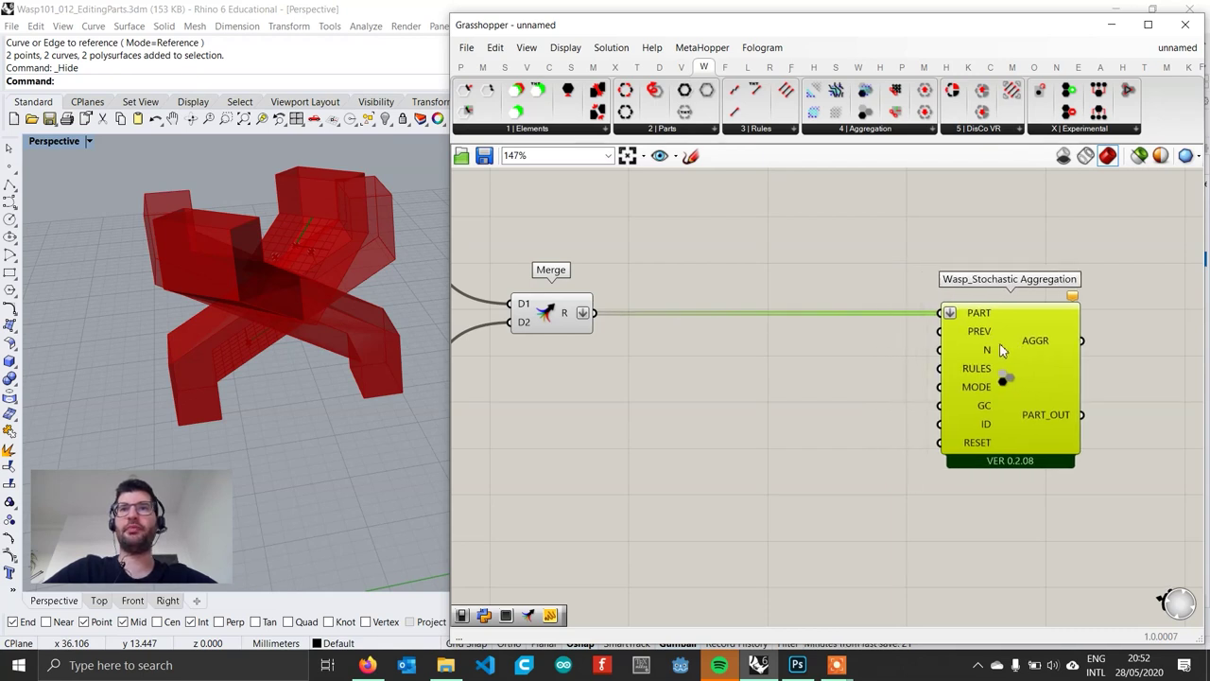
# Step: Add a number slider set to 120 and connect it to the N input of the Wasp_Stochastic Aggregation
pyautogui.doubleClick(800, 359)
pyautogui.write('120')
pyautogui.press('Return')
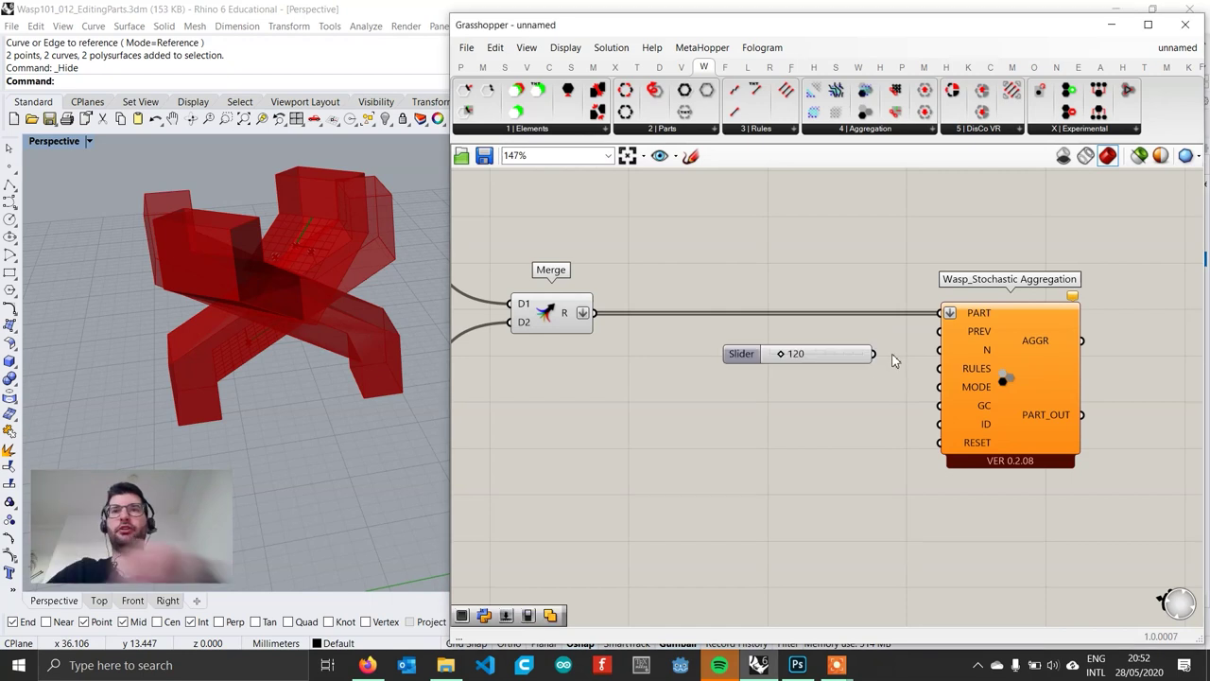
pyautogui.moveTo(850, 360); pyautogui.dragTo(904, 358)
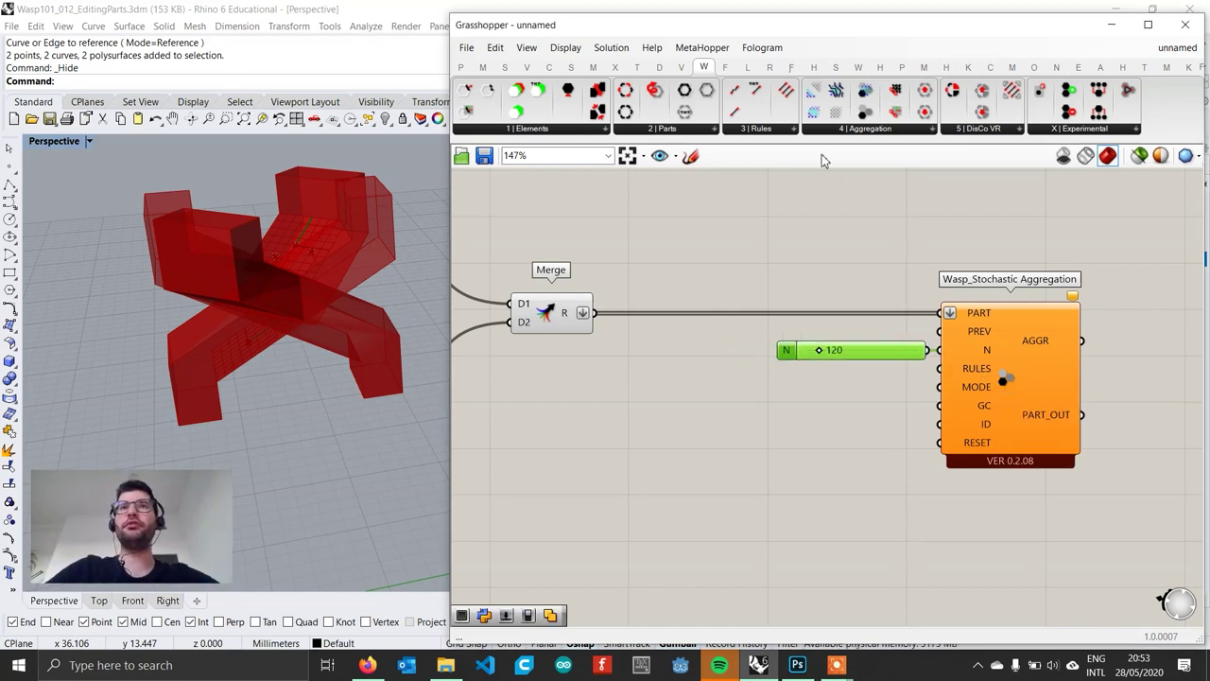
# Step: Add a Wasp_Rules Generator below the N slider and connect the Merge's R output to its PART input
pyautogui.click(775, 132)
pyautogui.moveTo(783, 225); pyautogui.dragTo(767, 448)
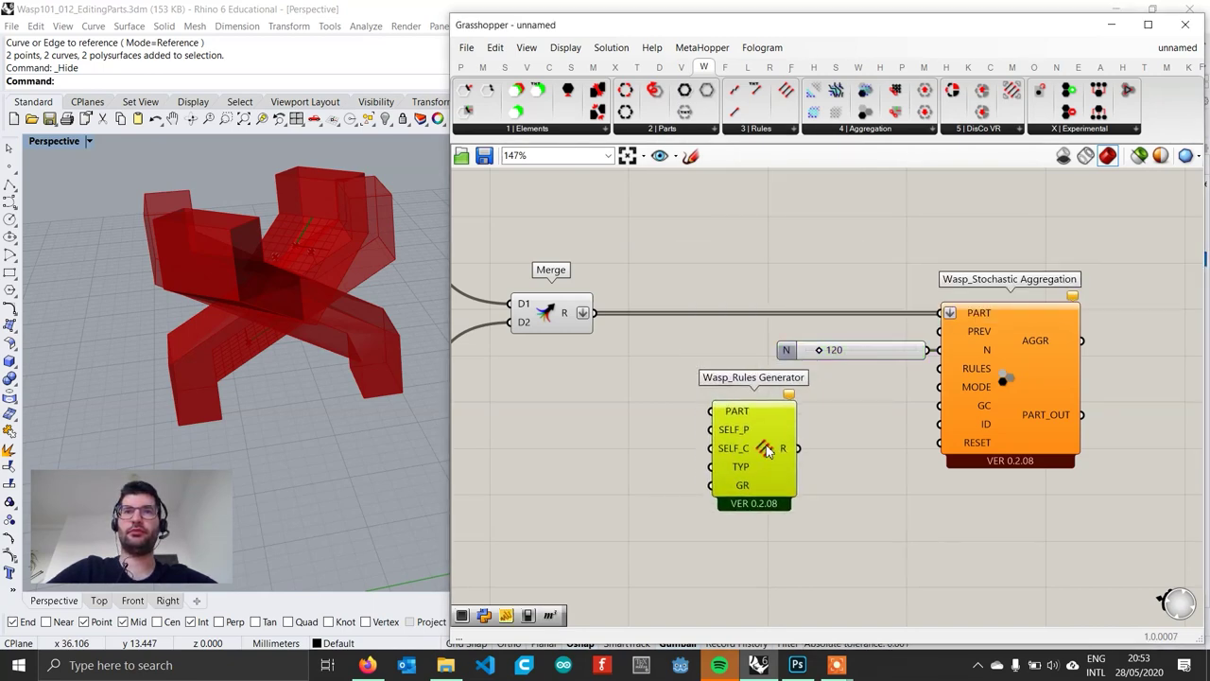
pyautogui.scroll(-2, 767, 435)
pyautogui.moveTo(367, 368); pyautogui.dragTo(428, 354, button='right')
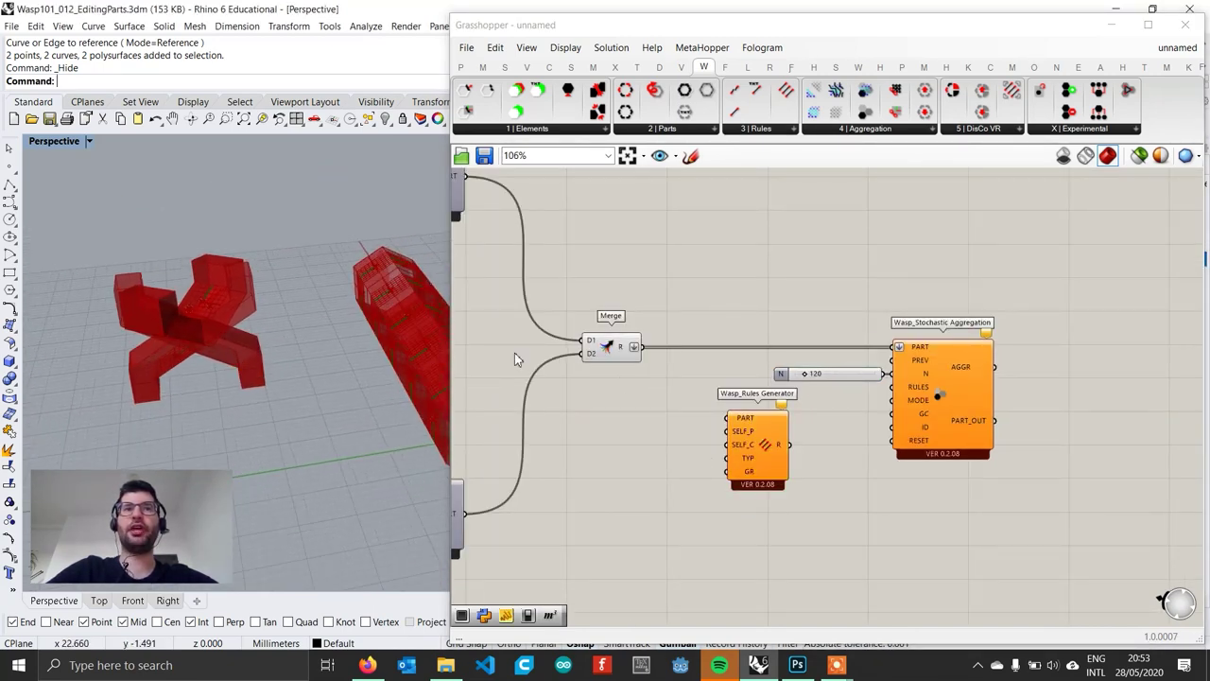
pyautogui.moveTo(639, 346); pyautogui.dragTo(727, 418)
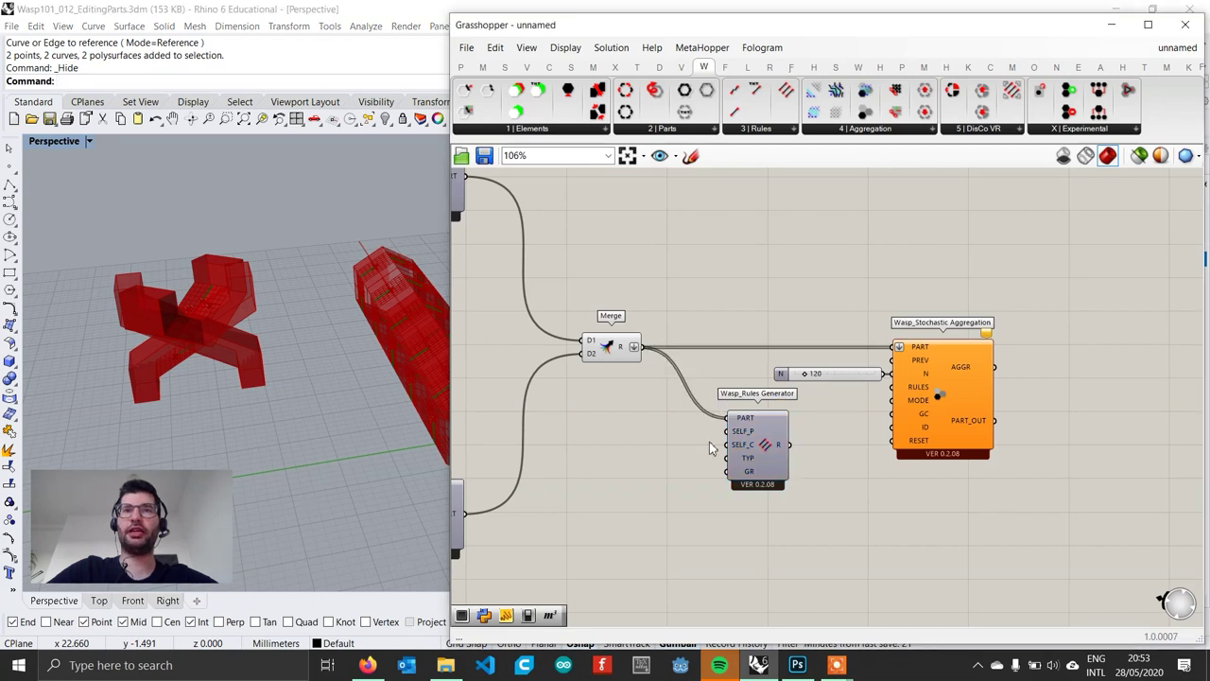
# Step: Add a Boolean Toggle set to False beside the Wasp_Rules Generator and connect it to the SELF_P input
pyautogui.scroll(1, 716, 459)
pyautogui.moveTo(752, 434)
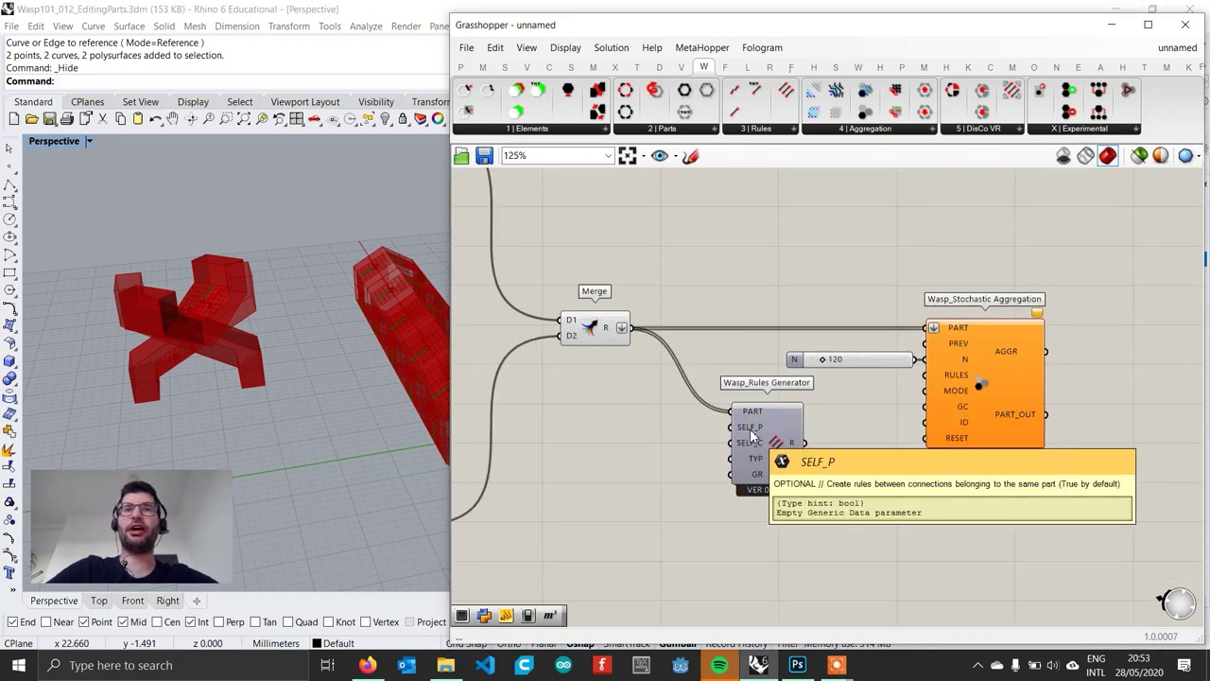
pyautogui.doubleClick(644, 432)
pyautogui.write('togg')
pyautogui.press('Up')
pyautogui.press('Up')
pyautogui.press('Up')
pyautogui.press('Return')
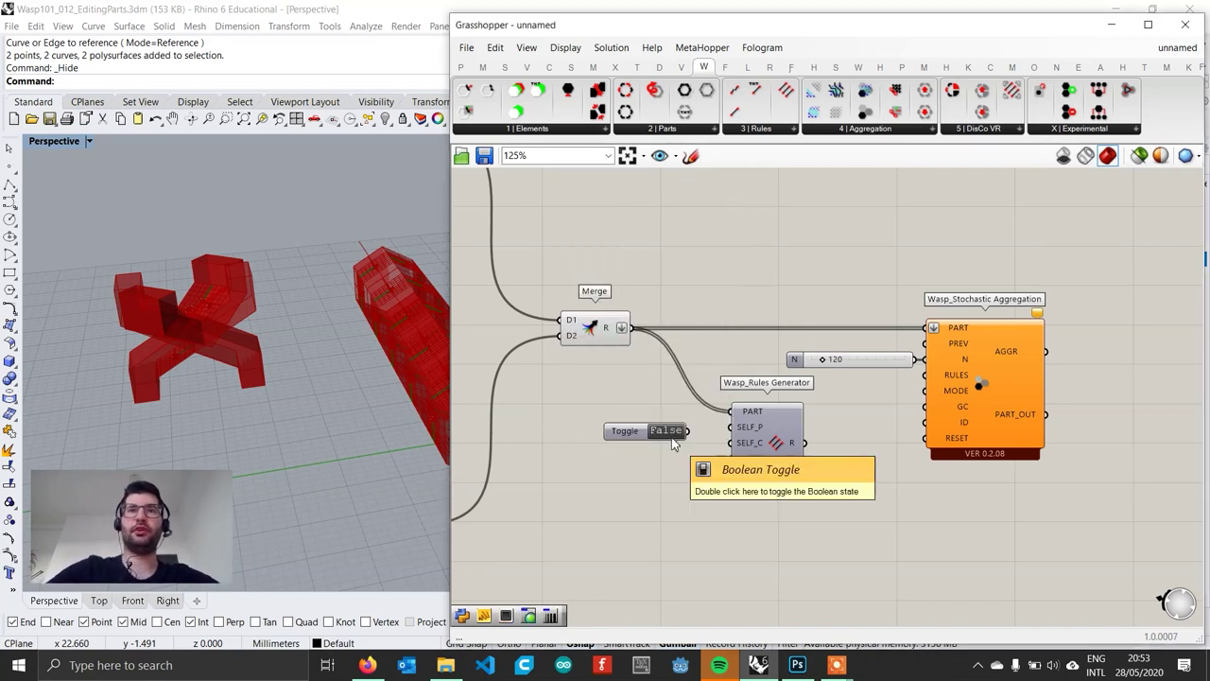
pyautogui.scroll(2, 674, 444)
pyautogui.moveTo(688, 431); pyautogui.dragTo(745, 433)
pyautogui.moveTo(637, 443); pyautogui.dragTo(672, 438)
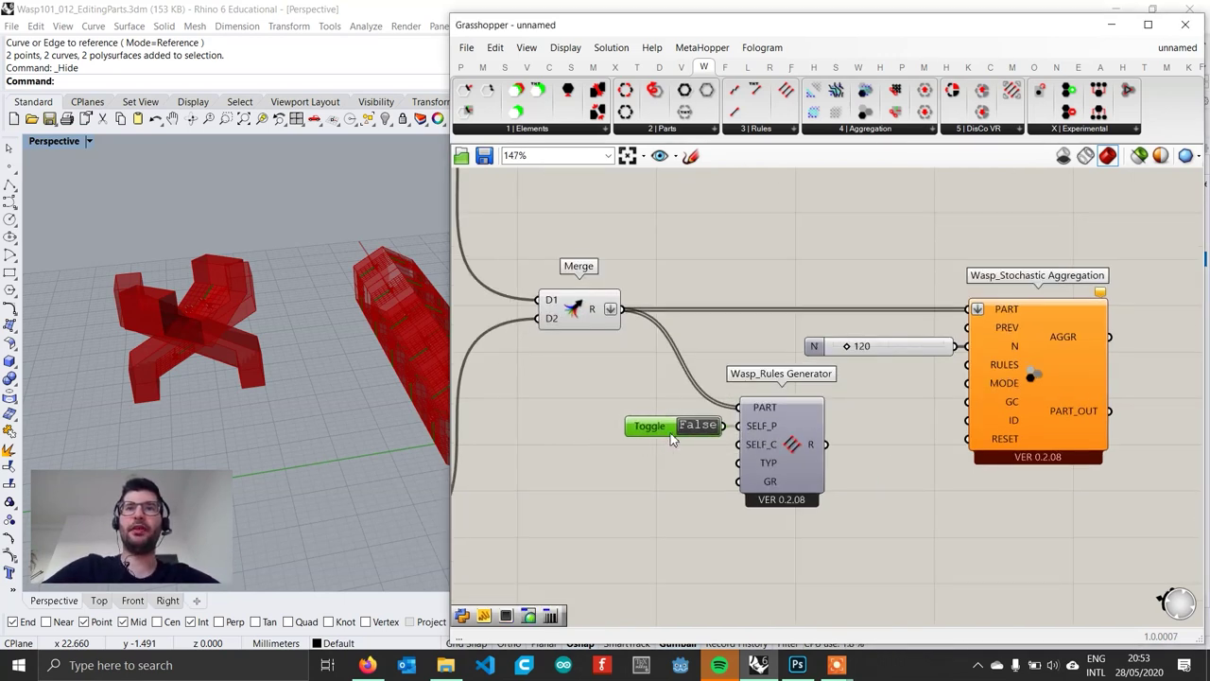
# Step: Connect the Wasp_Rules Generator's R output to the RULES input of the Wasp_Stochastic Aggregation
pyautogui.moveTo(770, 438)
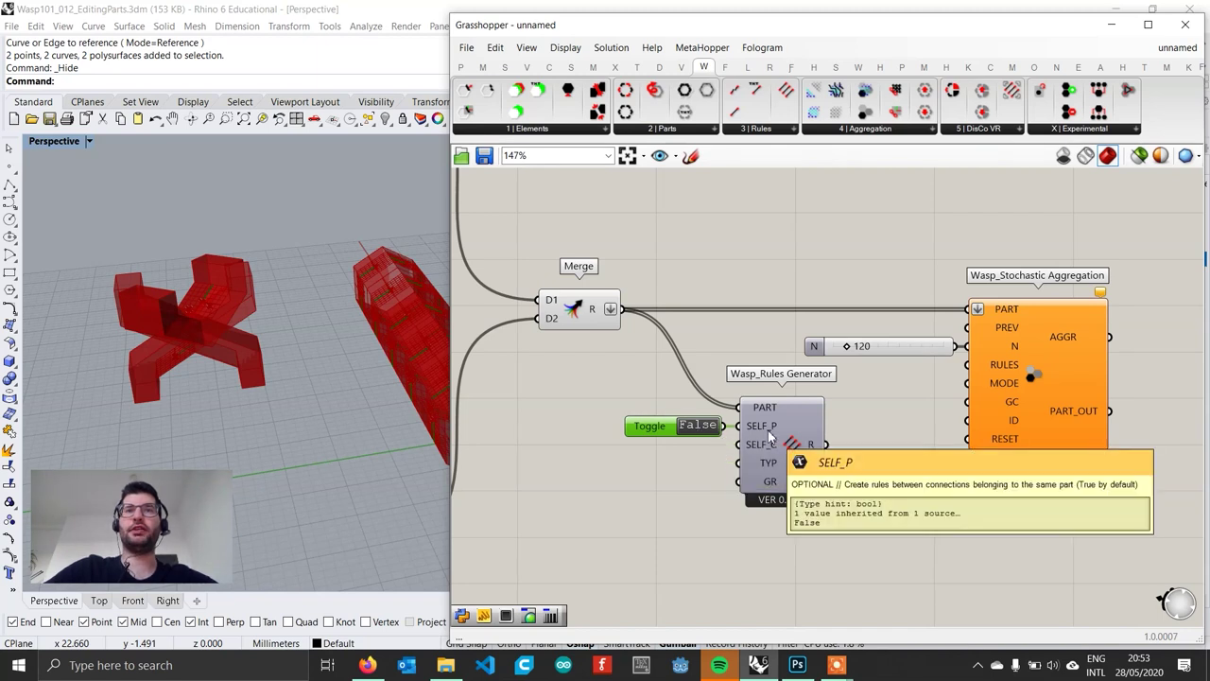
pyautogui.scroll(-2, 297, 243)
pyautogui.keyDown('shift'); pyautogui.moveTo(297, 243); pyautogui.dragTo(260, 255, button='right'); pyautogui.keyUp('shift')
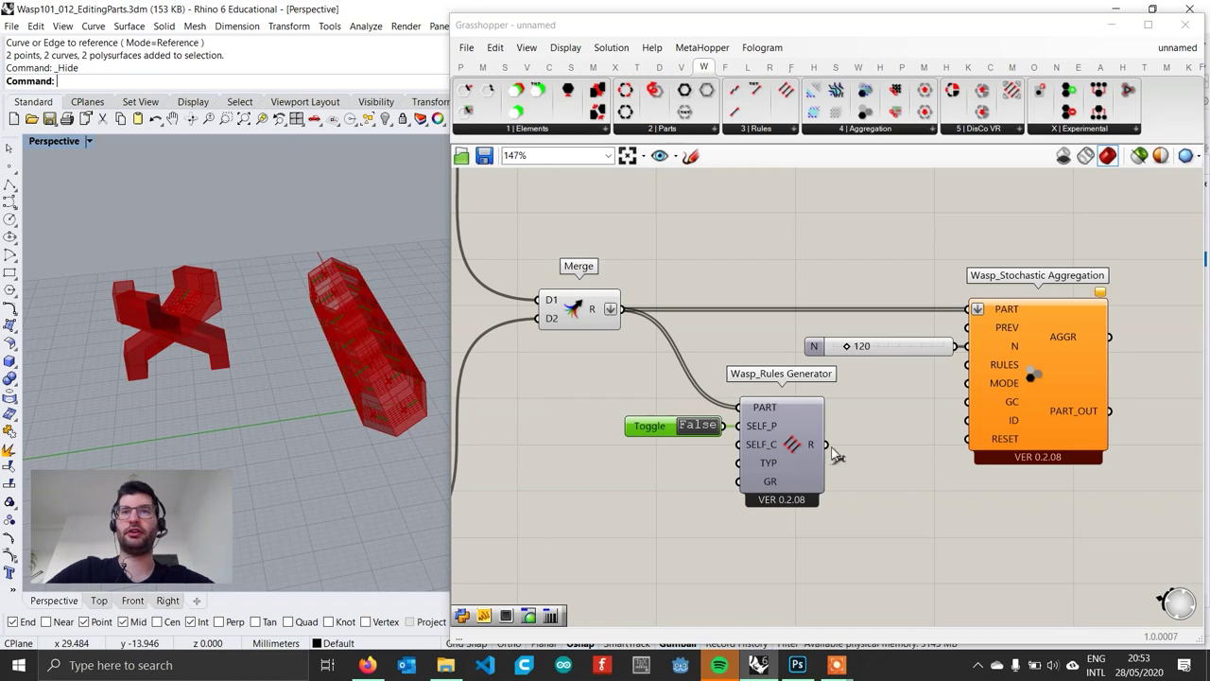
pyautogui.moveTo(826, 445); pyautogui.dragTo(968, 367)
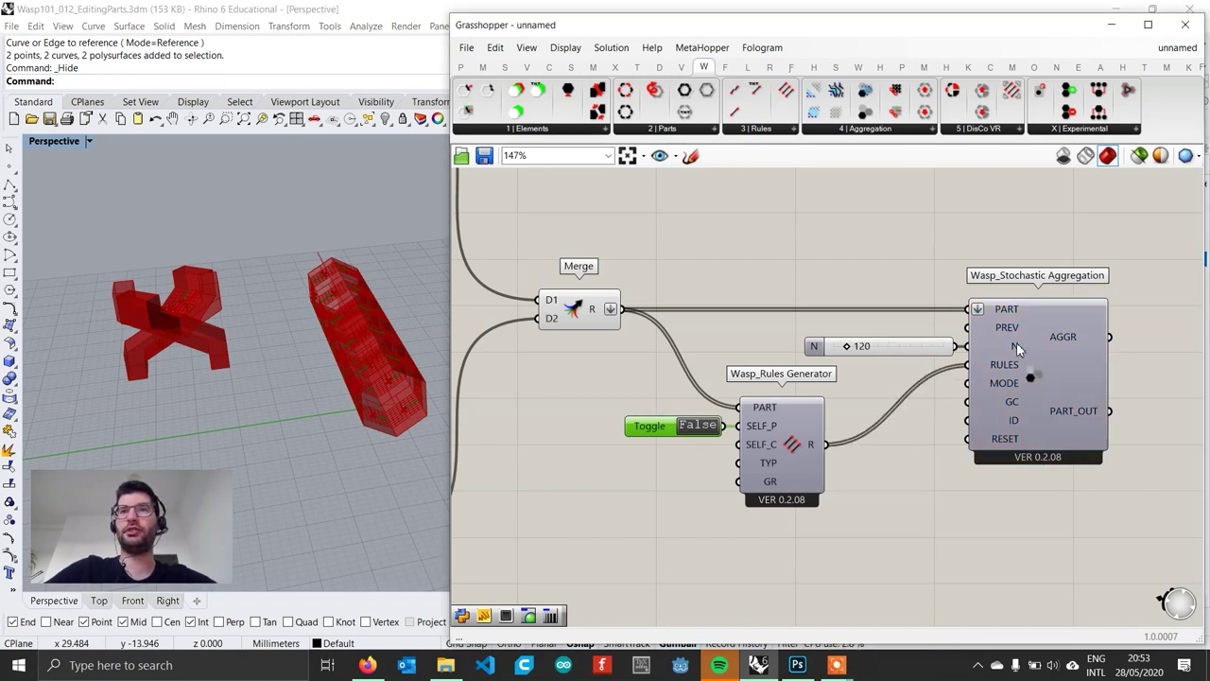
# Step: Add a Button connected to the aggregation's RESET input and tidy the positions of the components around the aggregation
pyautogui.doubleClick(917, 466)
pyautogui.write('butt')
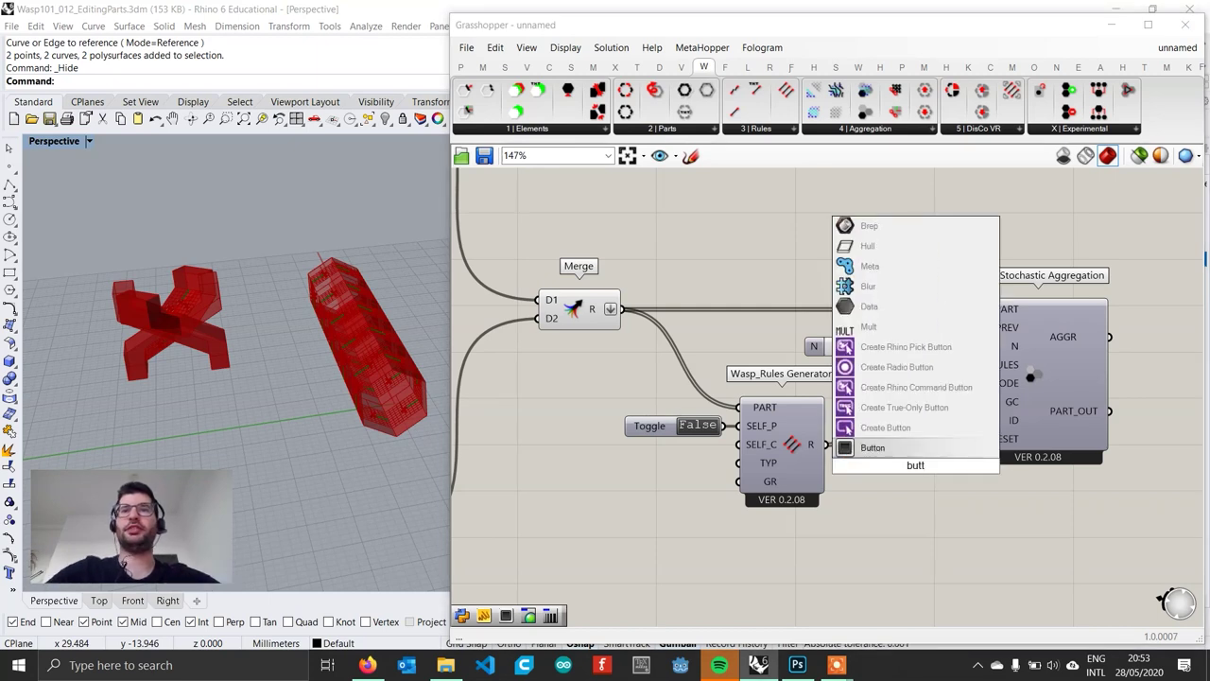
pyautogui.press('Return')
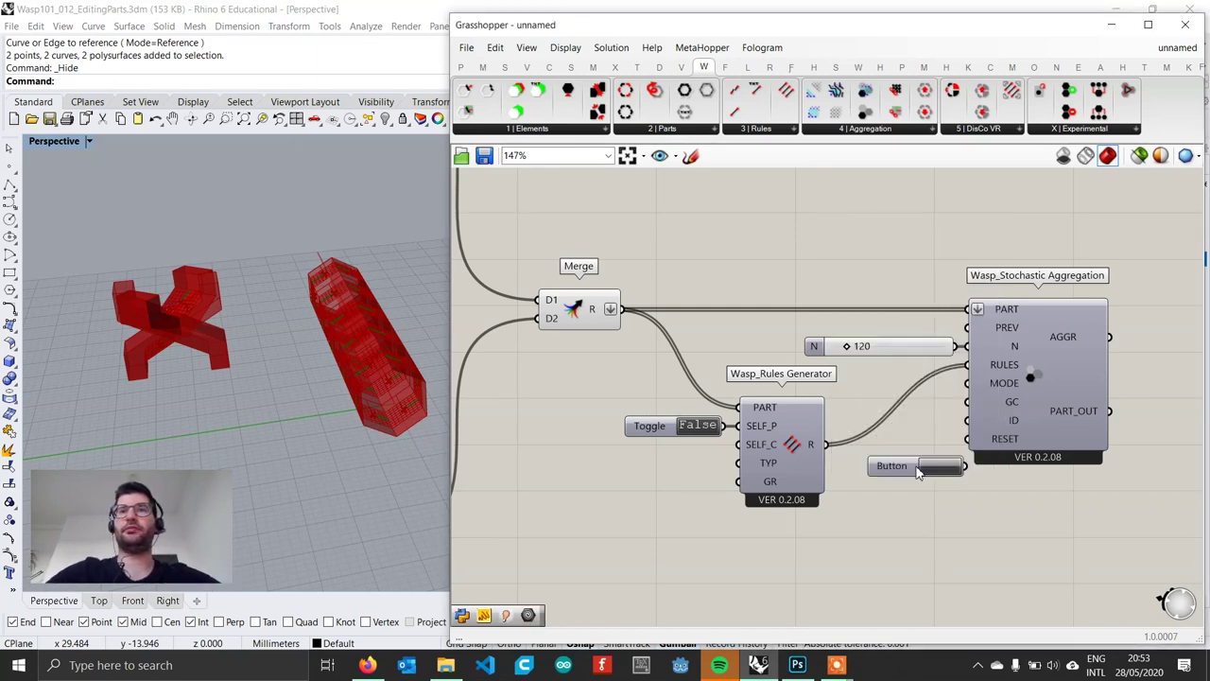
pyautogui.moveTo(909, 474); pyautogui.dragTo(899, 451)
pyautogui.moveTo(1022, 438); pyautogui.dragTo(908, 446, button='right')
pyautogui.moveTo(1006, 517); pyautogui.dragTo(809, 433)
pyautogui.moveTo(960, 438); pyautogui.dragTo(981, 436)
pyautogui.click(975, 475)
pyautogui.moveTo(822, 357); pyautogui.dragTo(835, 355)
pyautogui.moveTo(976, 396); pyautogui.dragTo(975, 400)
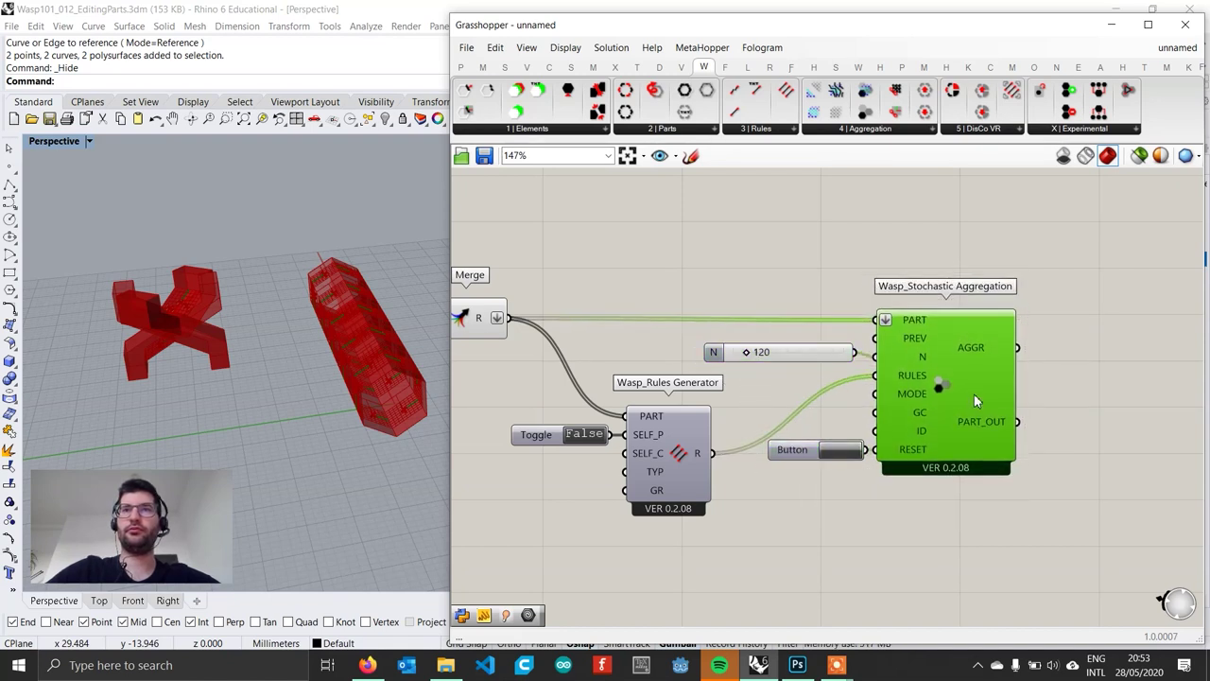
pyautogui.moveTo(796, 451); pyautogui.dragTo(789, 451)
# Step: Add a Wasp_Filter Parts by Name component beyond the aggregation and connect the aggregation's PART_OUT output to its PART input
pyautogui.scroll(-2, 789, 451)
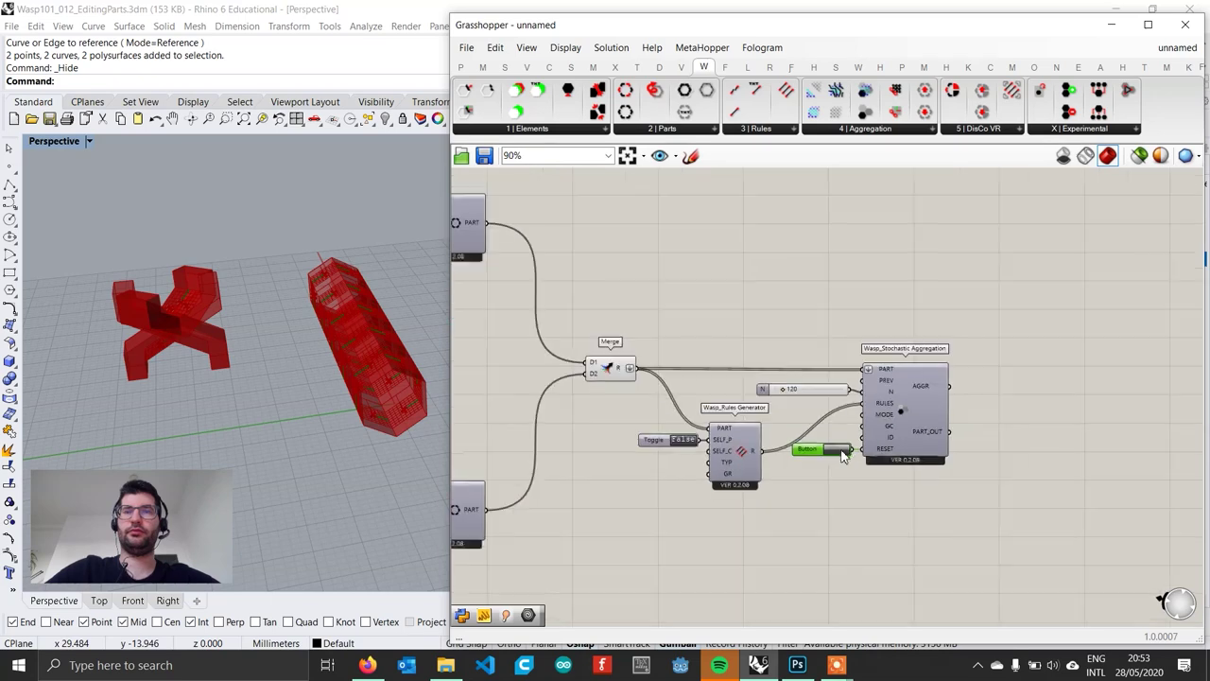
pyautogui.moveTo(989, 478); pyautogui.dragTo(701, 406, button='right')
pyautogui.moveTo(698, 403)
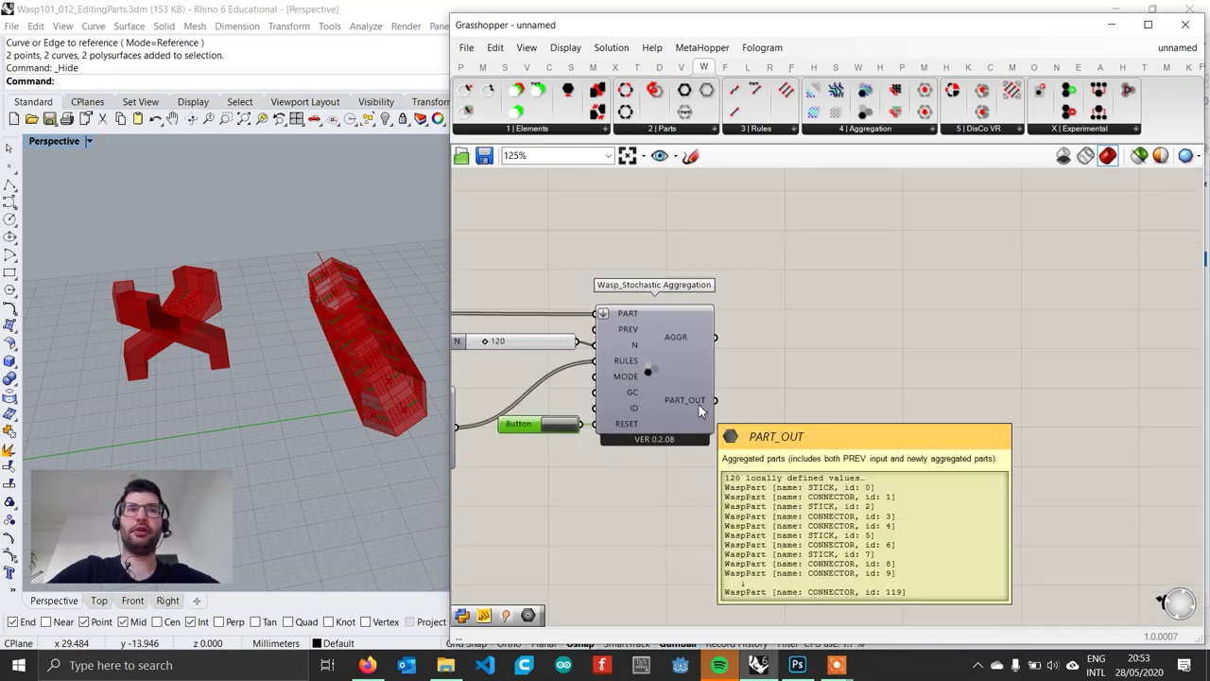
pyautogui.scroll(-2, 698, 403)
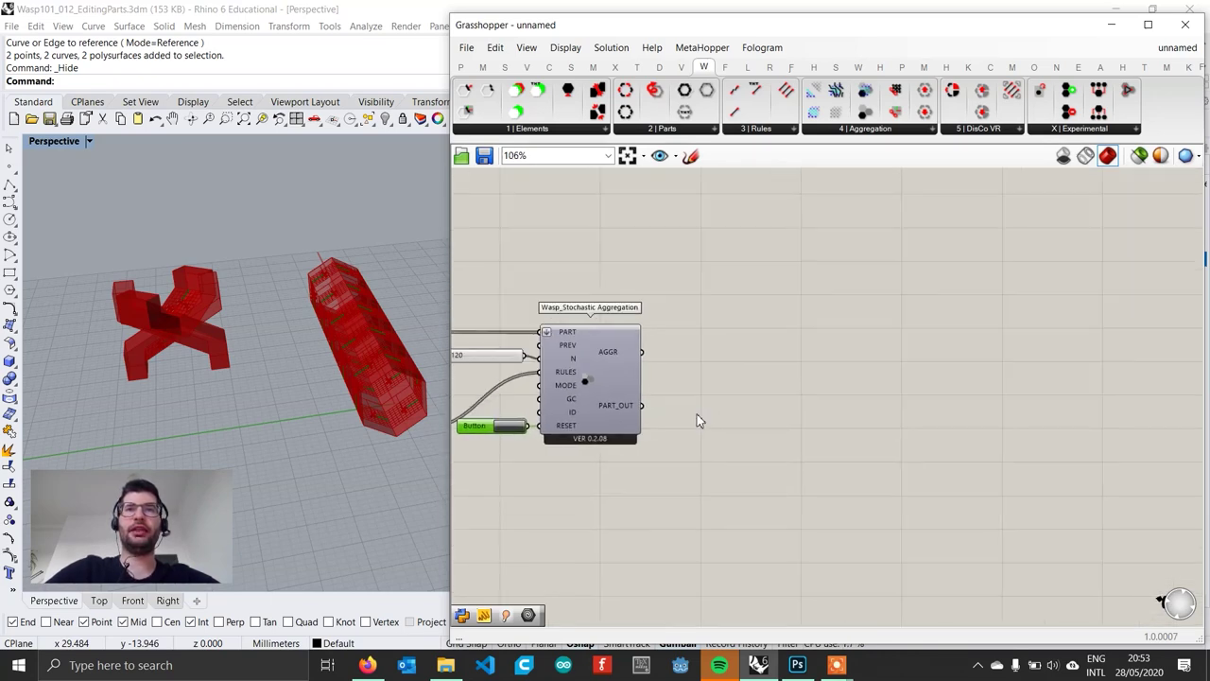
pyautogui.click(690, 133)
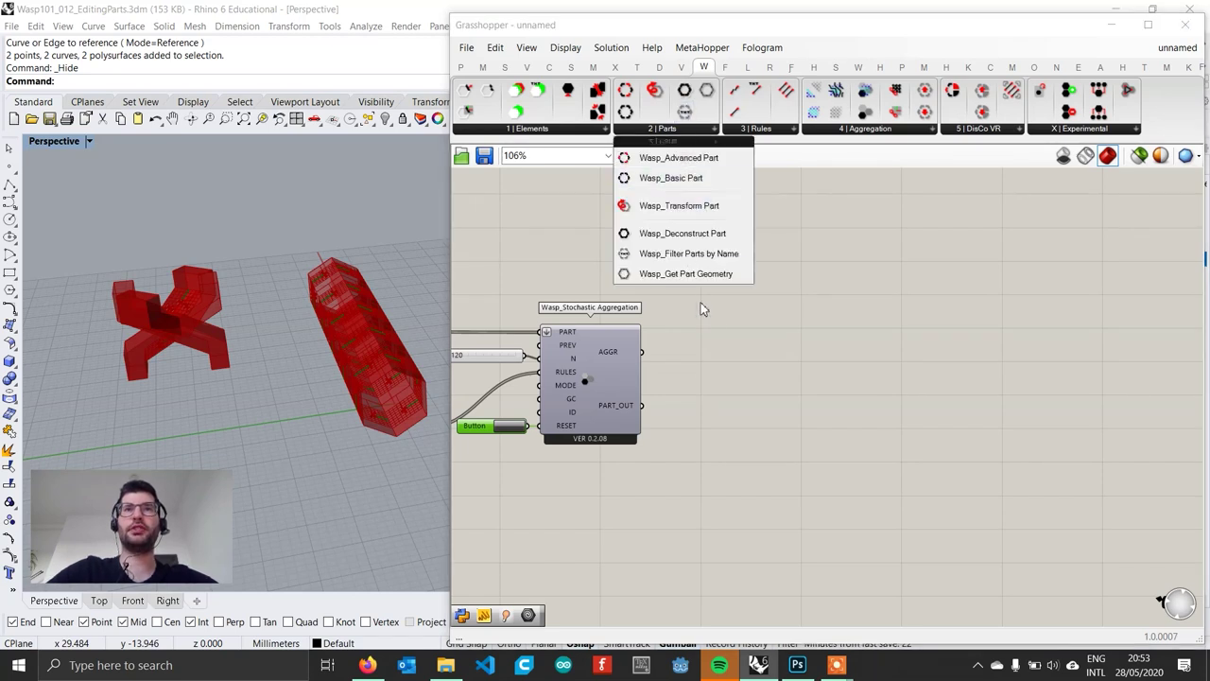
pyautogui.moveTo(699, 251); pyautogui.dragTo(737, 416)
pyautogui.scroll(2, 736, 416)
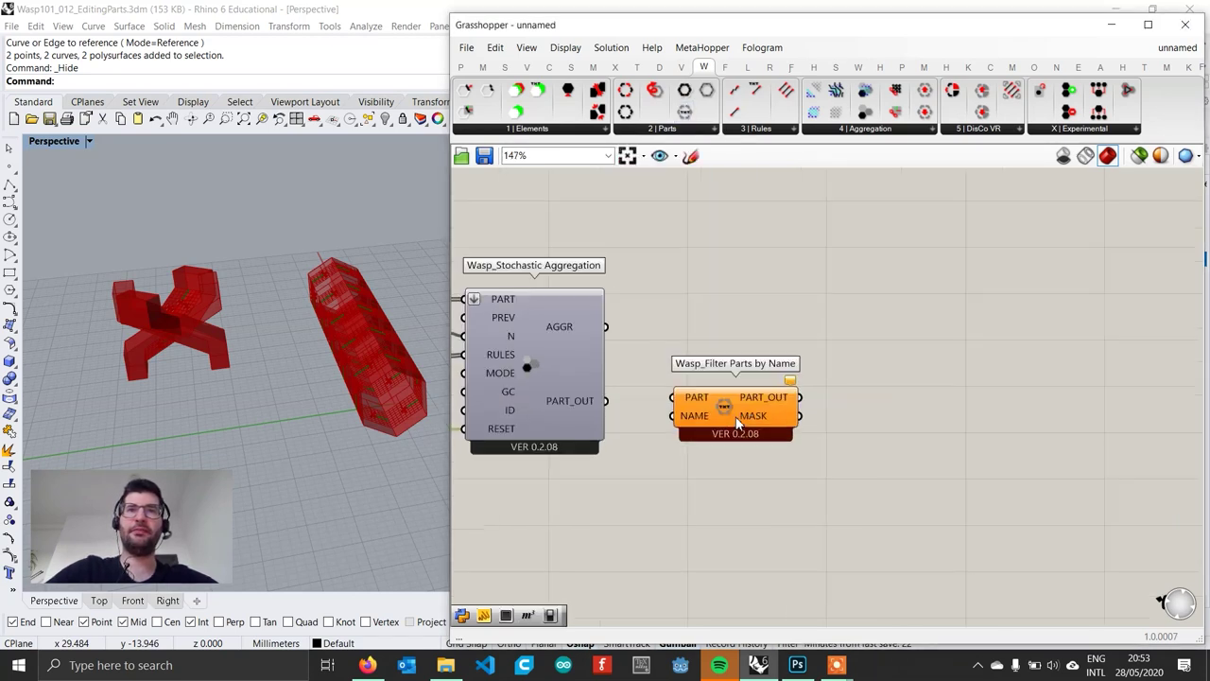
pyautogui.moveTo(606, 401); pyautogui.dragTo(799, 416)
# Step: Add a text panel reading STICK and connect it to the NAME input of the Wasp_Filter Parts by Name
pyautogui.doubleClick(714, 451)
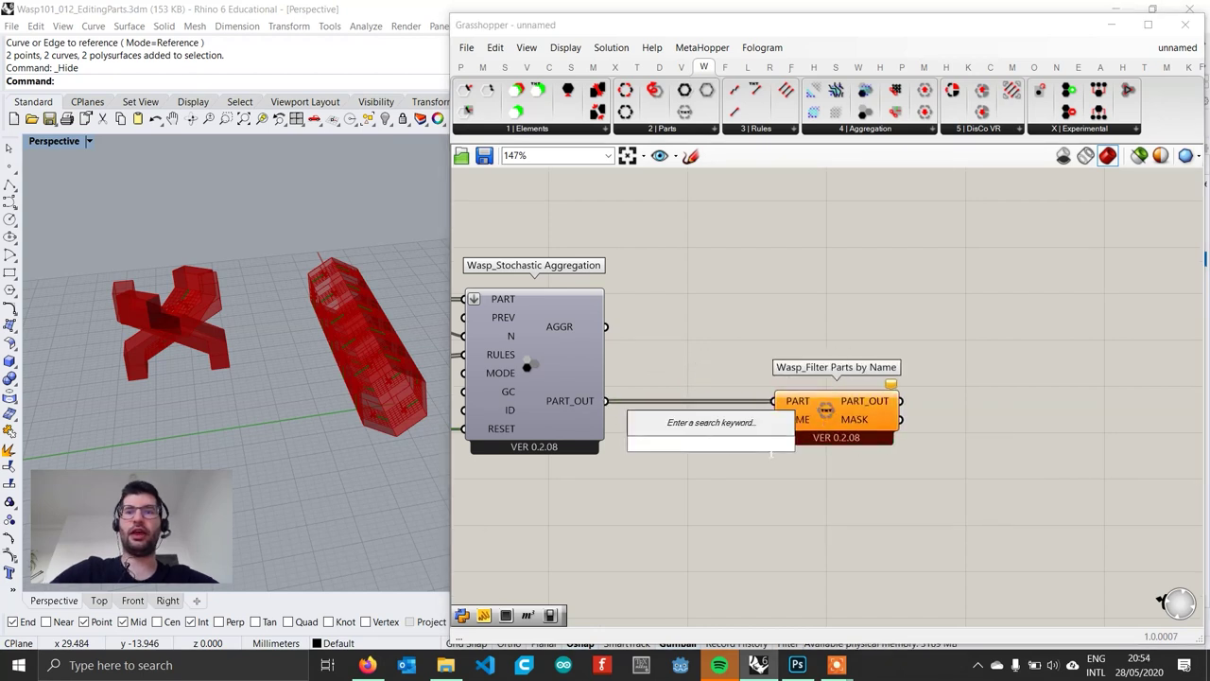
pyautogui.write('"Sl')
pyautogui.write('ICK')
pyautogui.press('Return')
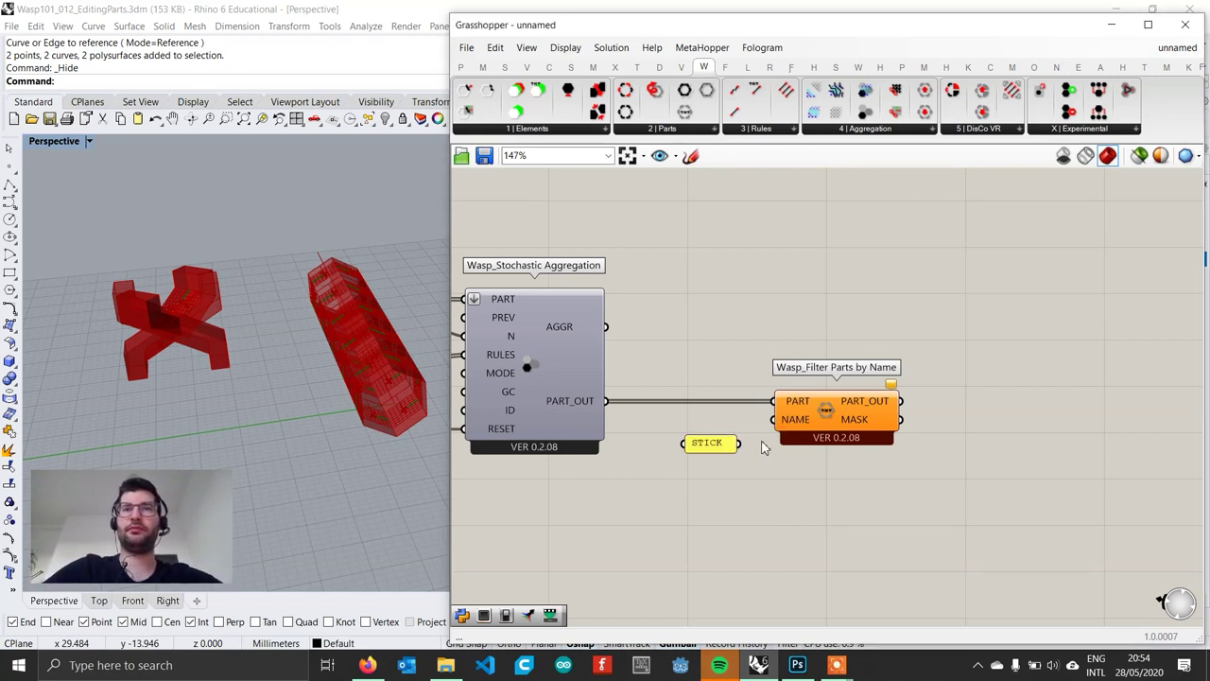
# Step: Duplicate the Wasp_Filter Parts by Name component together with its STICK panel below the originals
pyautogui.moveTo(898, 483); pyautogui.dragTo(666, 373)
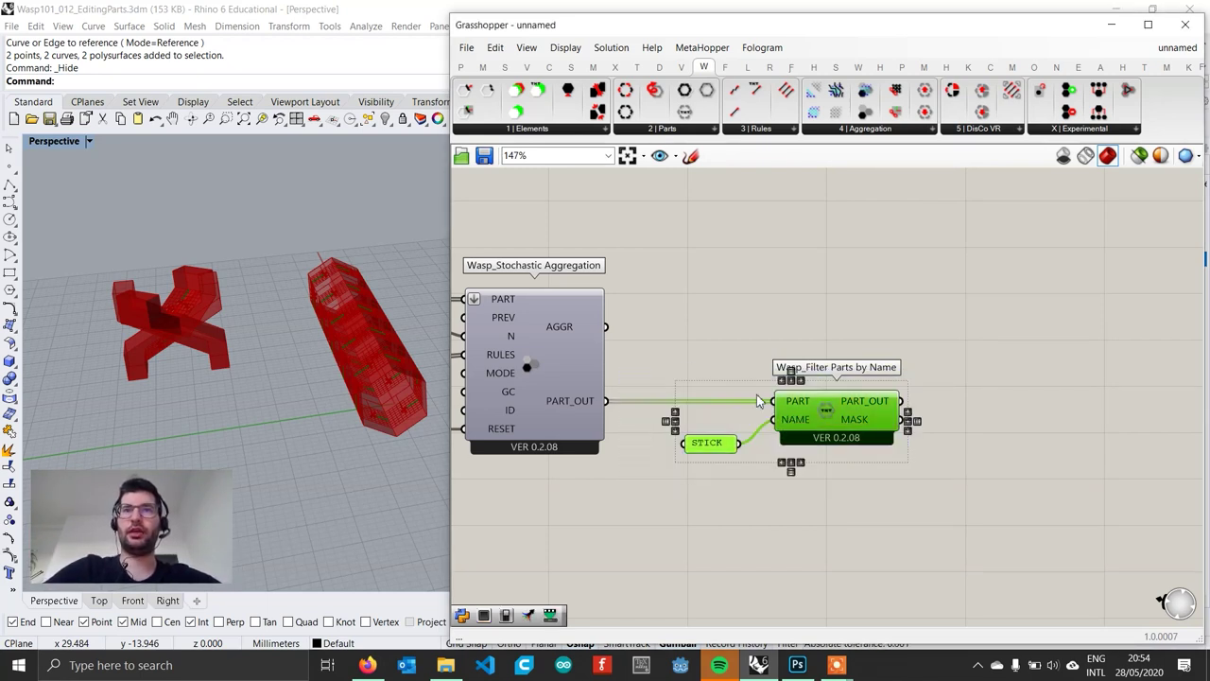
pyautogui.keyDown('alt'); pyautogui.moveTo(834, 428); pyautogui.dragTo(824, 574); pyautogui.keyUp('alt')
pyautogui.scroll(2, 707, 529)
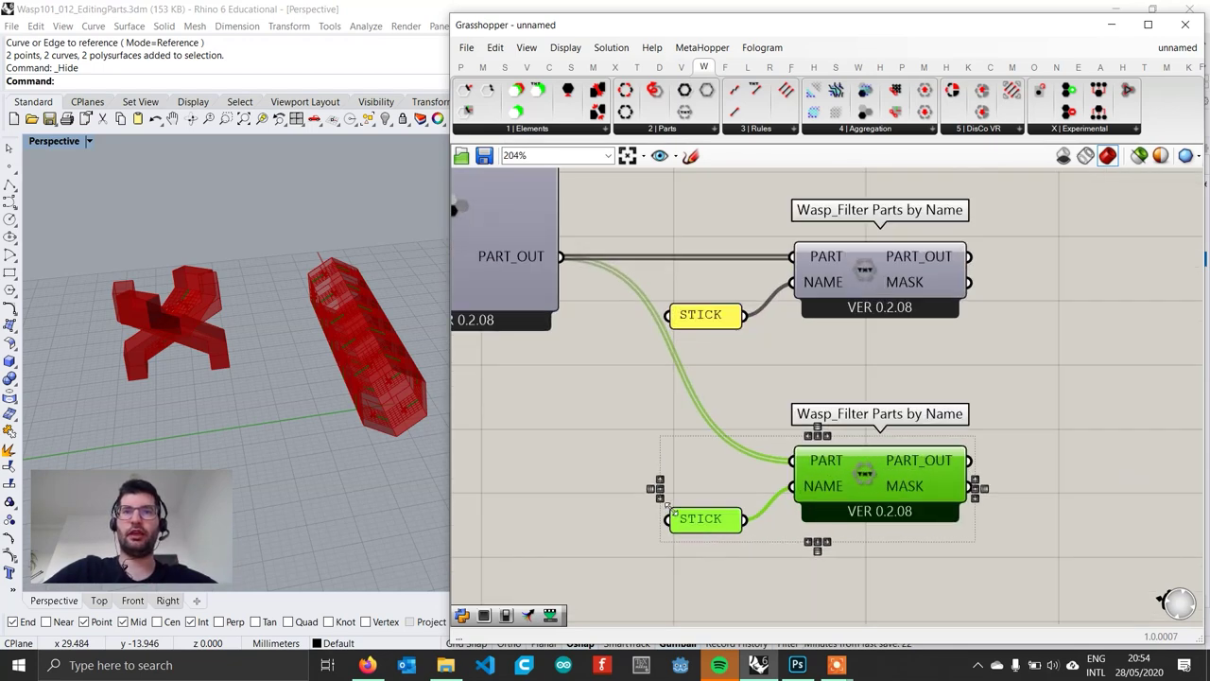
# Step: Change the text of the duplicated filter's panel to CONNECTORS
pyautogui.doubleClick(698, 516)
pyautogui.write('CONNECTORS')
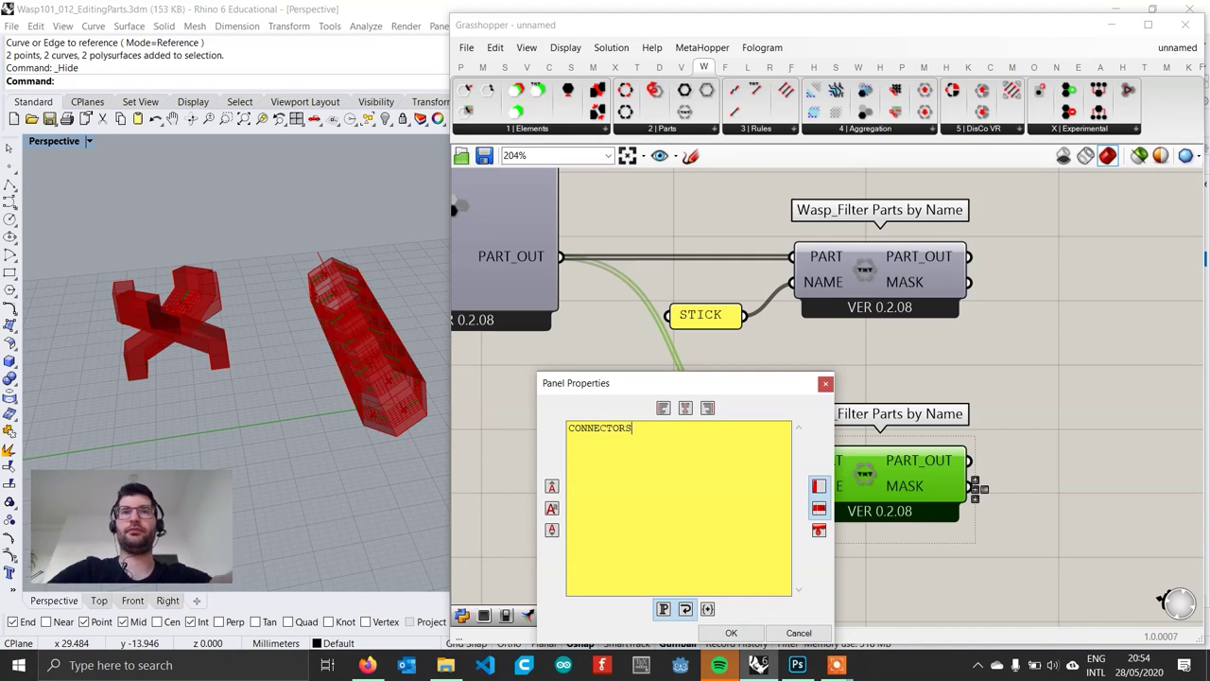
pyautogui.click(731, 632)
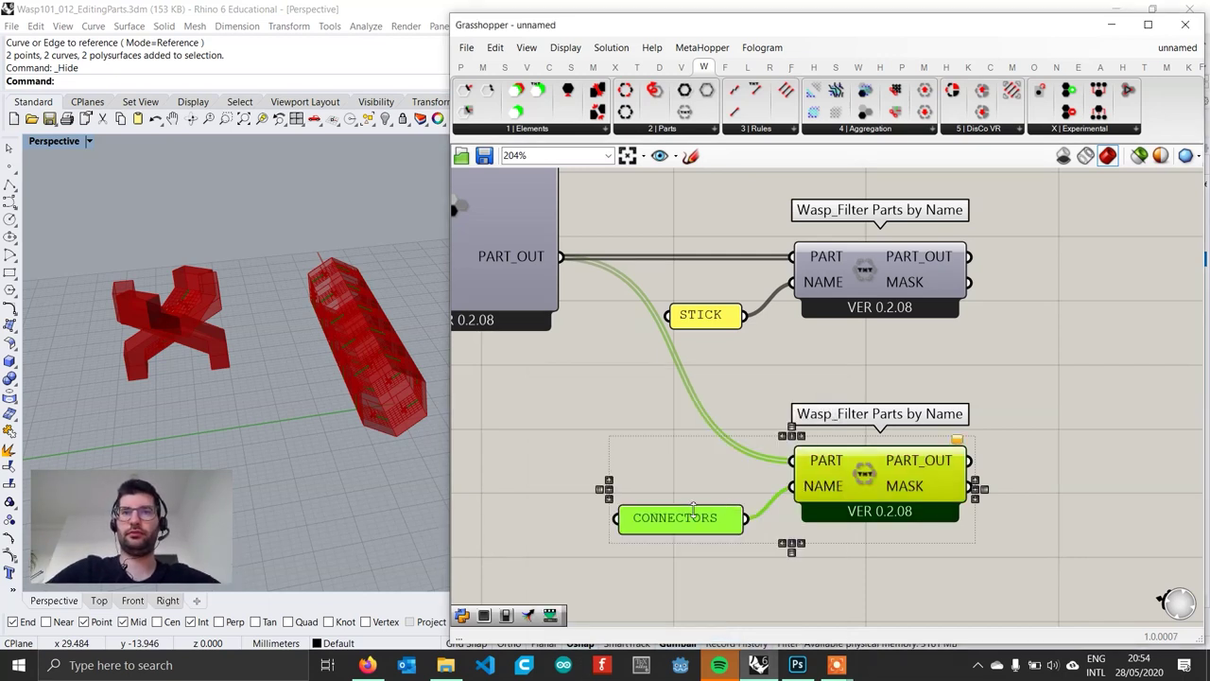
pyautogui.click(794, 558)
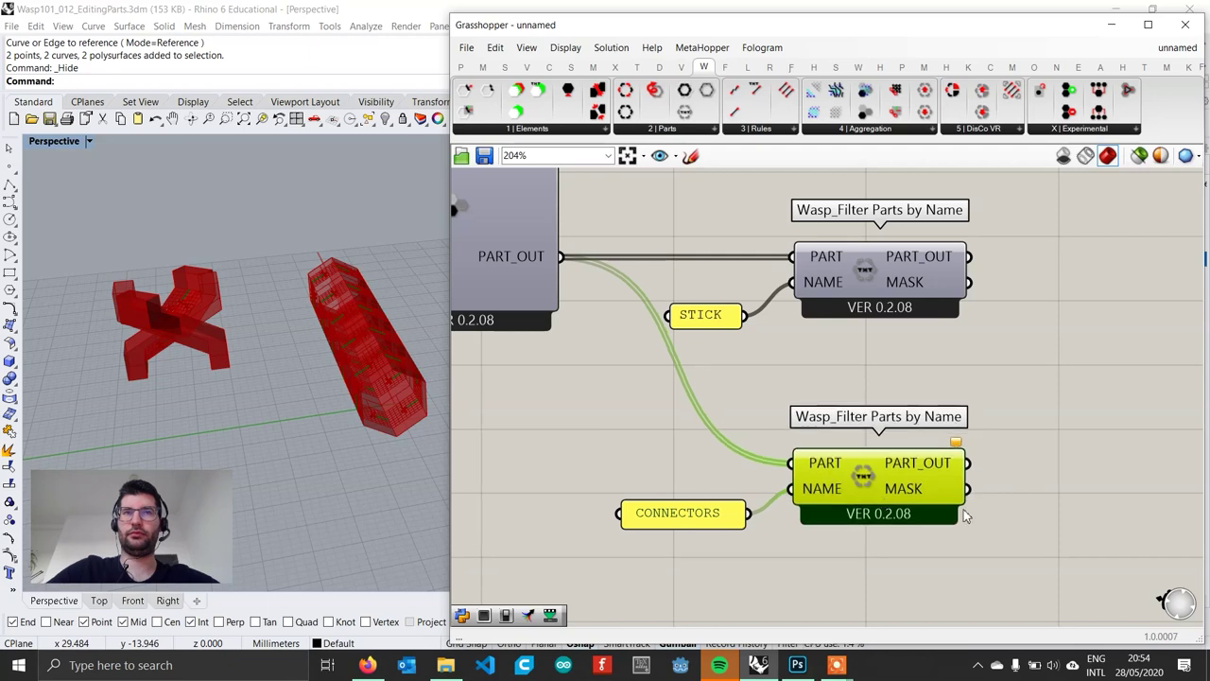
# Step: Correct the text of the lower name filter's panel to CONNECTOR so it matches the name given to the basic part
pyautogui.scroll(-2, 794, 539)
pyautogui.click(854, 537)
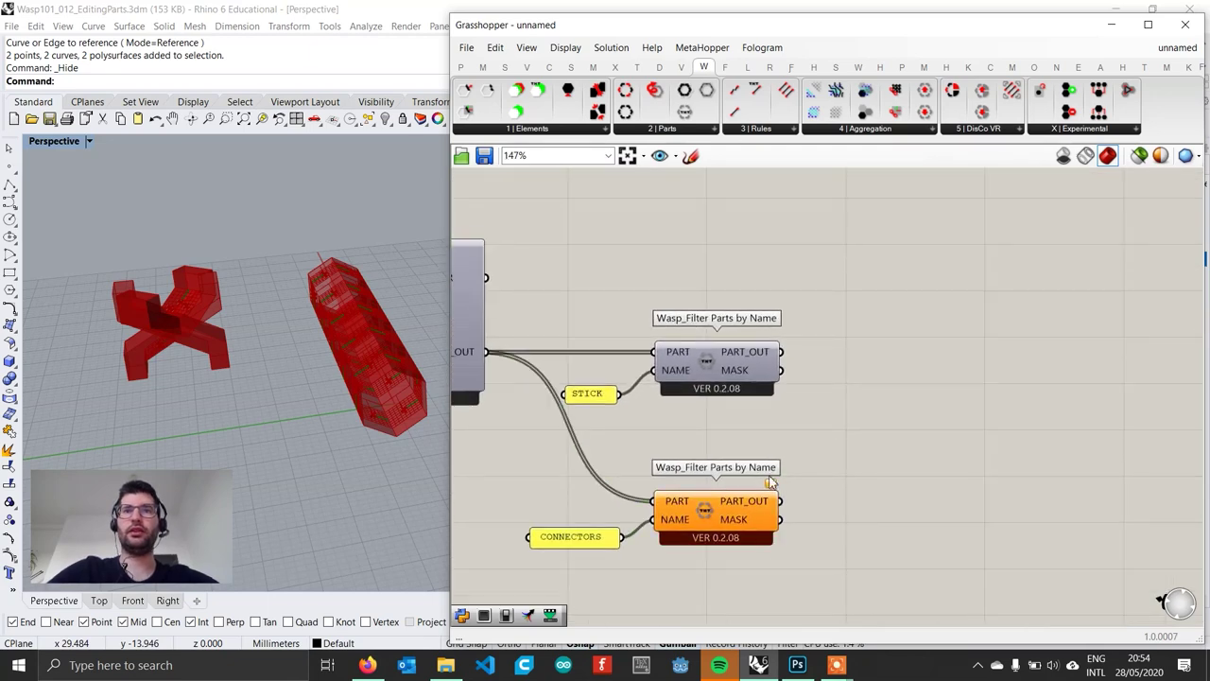
pyautogui.doubleClick(595, 545)
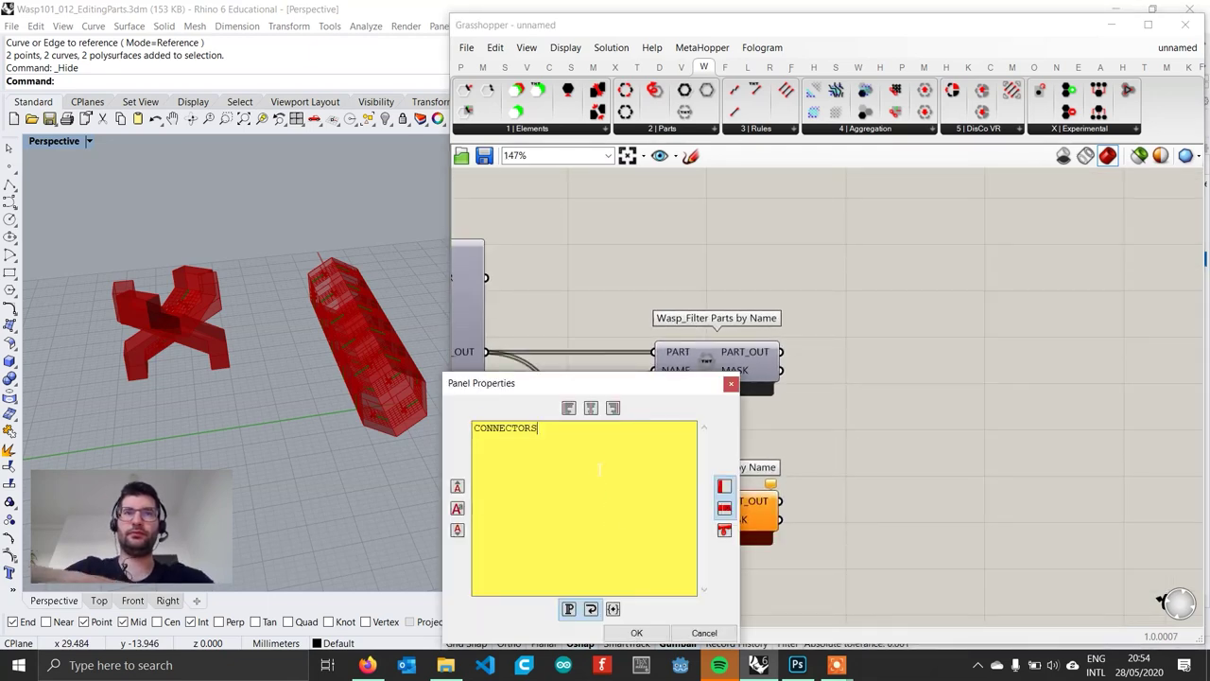
pyautogui.click(636, 632)
pyautogui.scroll(-5, 605, 549)
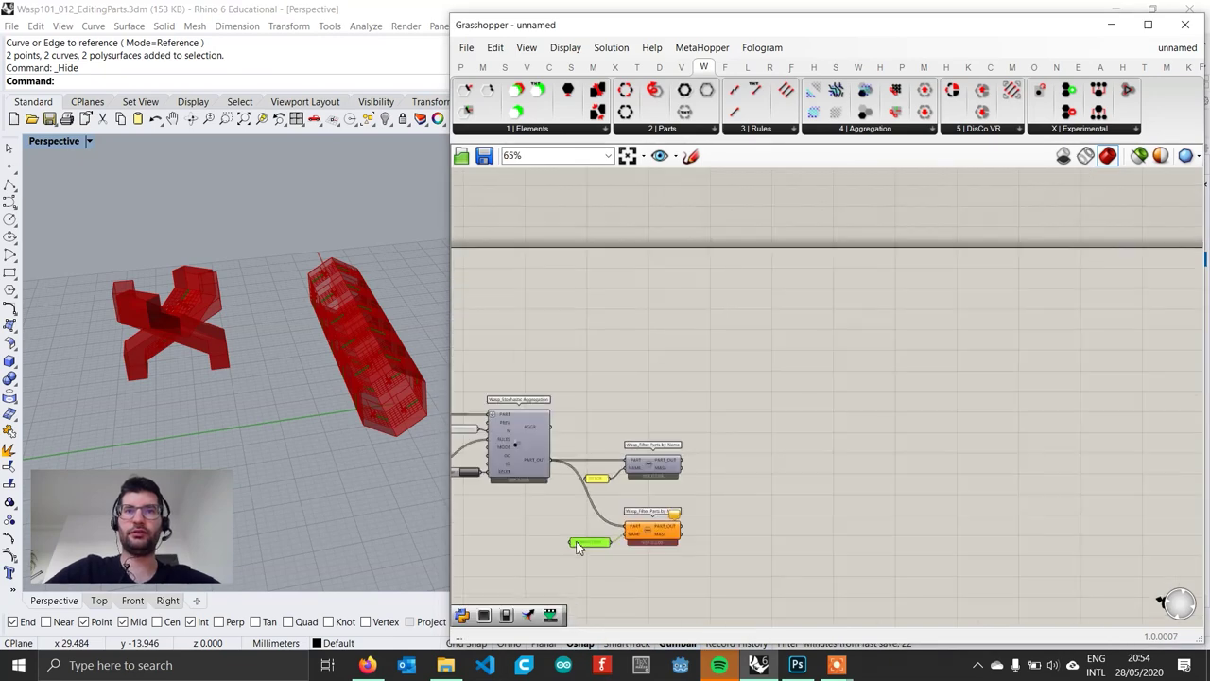
pyautogui.scroll(7, 729, 370)
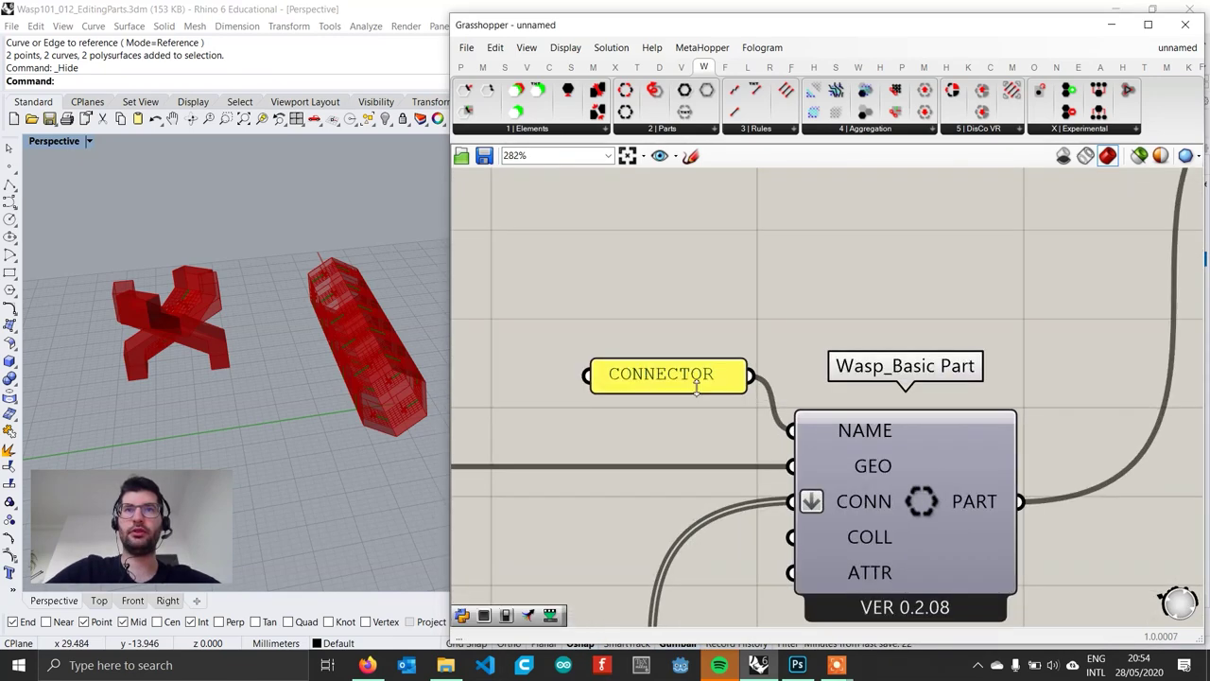
pyautogui.scroll(-5, 710, 481)
pyautogui.scroll(6, 974, 452)
pyautogui.doubleClick(974, 452)
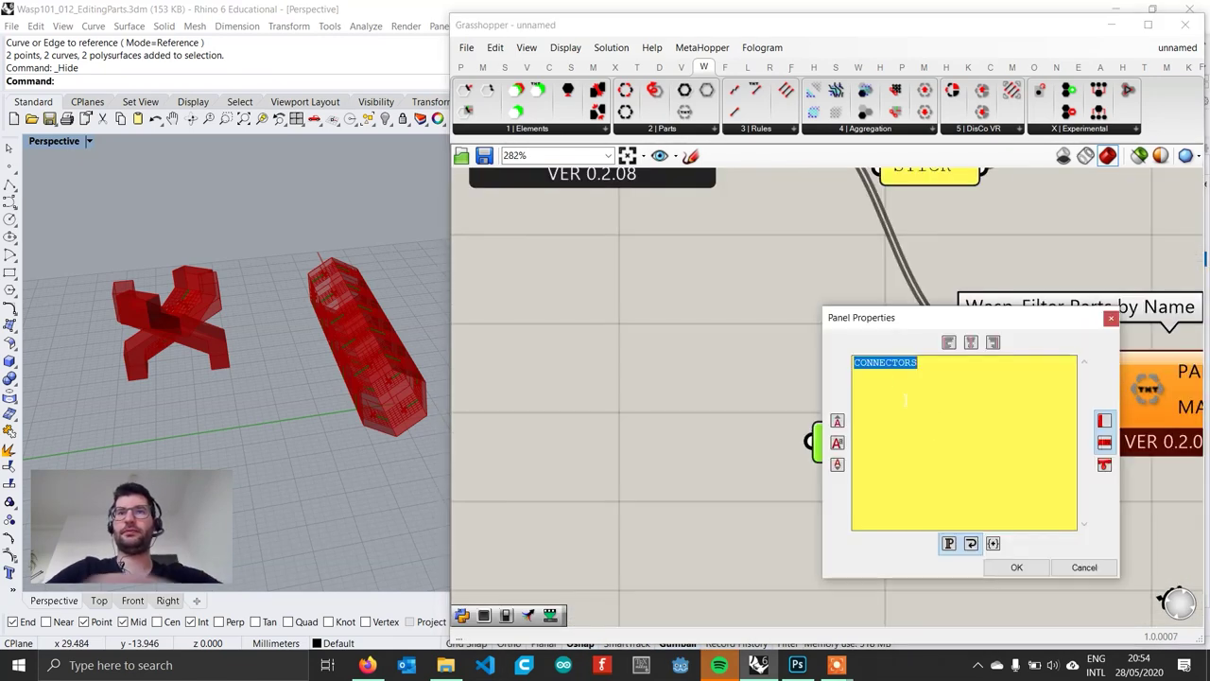
pyautogui.click(1017, 567)
pyautogui.scroll(-5, 907, 408)
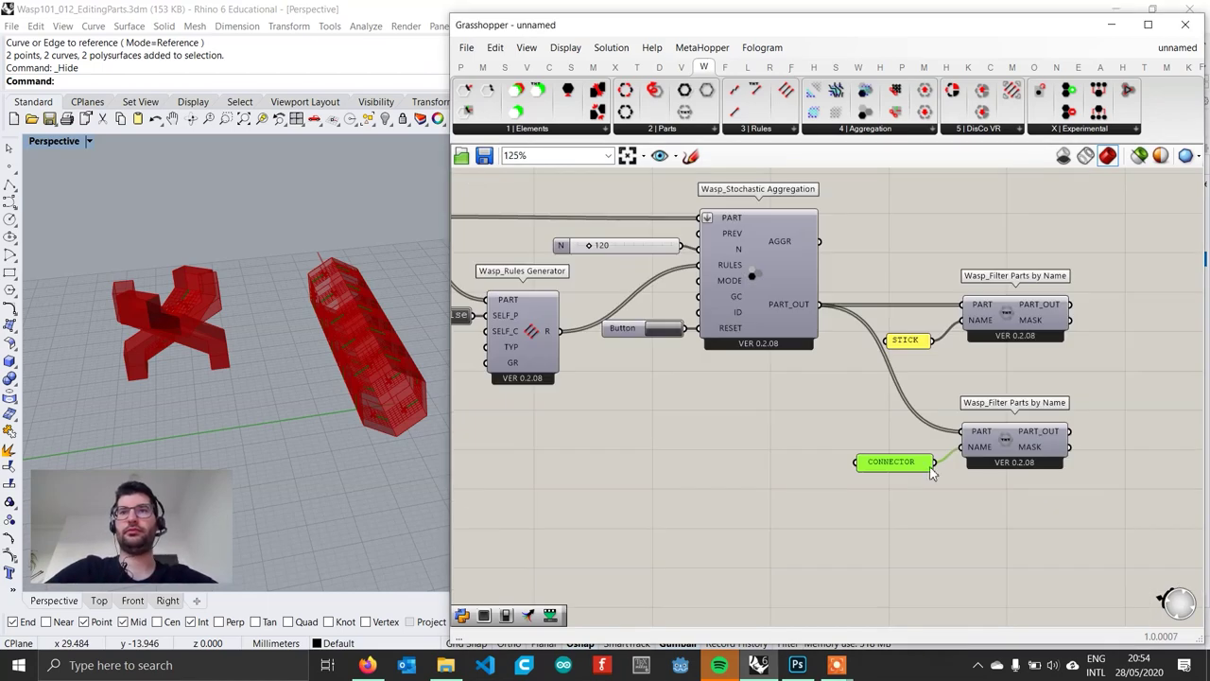
# Step: Add a Wasp_Get Part Geometry component fed by the STICK filter's PART_OUT and duplicate it for the CONNECTOR filter's PART_OUT
pyautogui.scroll(3, 908, 409)
pyautogui.moveTo(707, 89); pyautogui.dragTo(906, 306)
pyautogui.moveTo(949, 317); pyautogui.dragTo(978, 322)
pyautogui.moveTo(977, 322); pyautogui.dragTo(922, 305, button='right')
pyautogui.keyDown('alt'); pyautogui.moveTo(919, 300); pyautogui.dragTo(907, 424); pyautogui.keyUp('alt')
pyautogui.moveTo(811, 444); pyautogui.dragTo(922, 445)
pyautogui.scroll(-10, 214, 319)
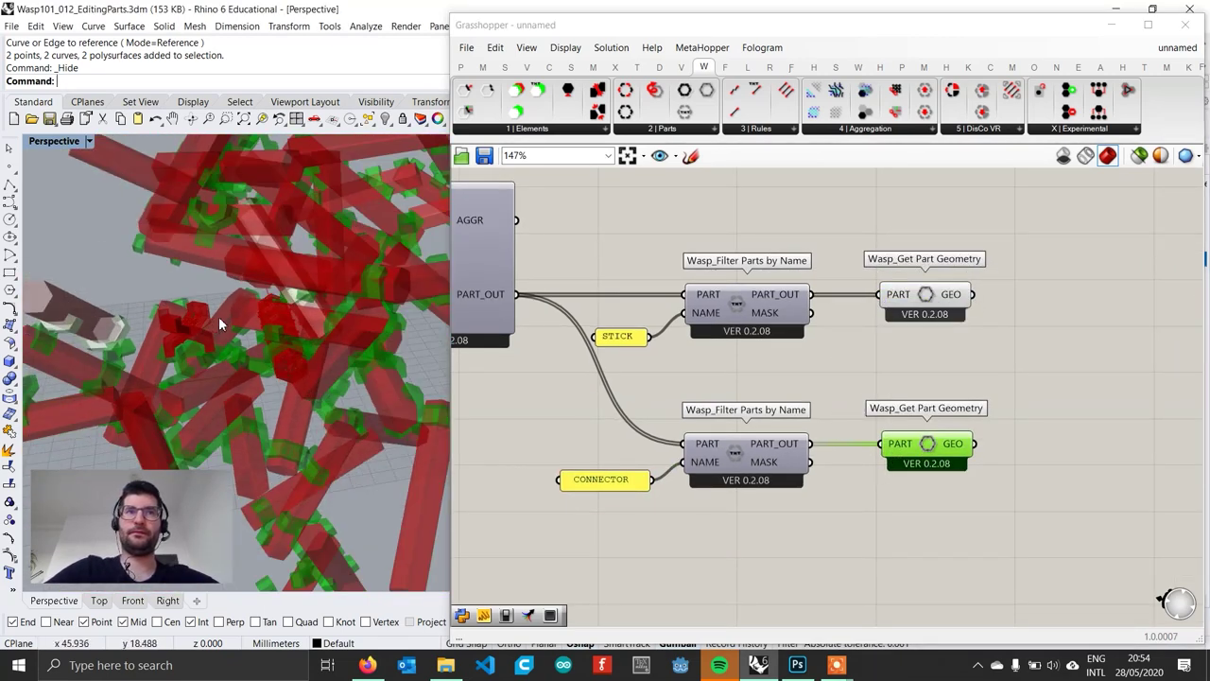
# Step: Add a Custom Preview component and connect the GEO output of the STICK part geometry to its G input
pyautogui.moveTo(910, 436); pyautogui.dragTo(722, 434, button='right')
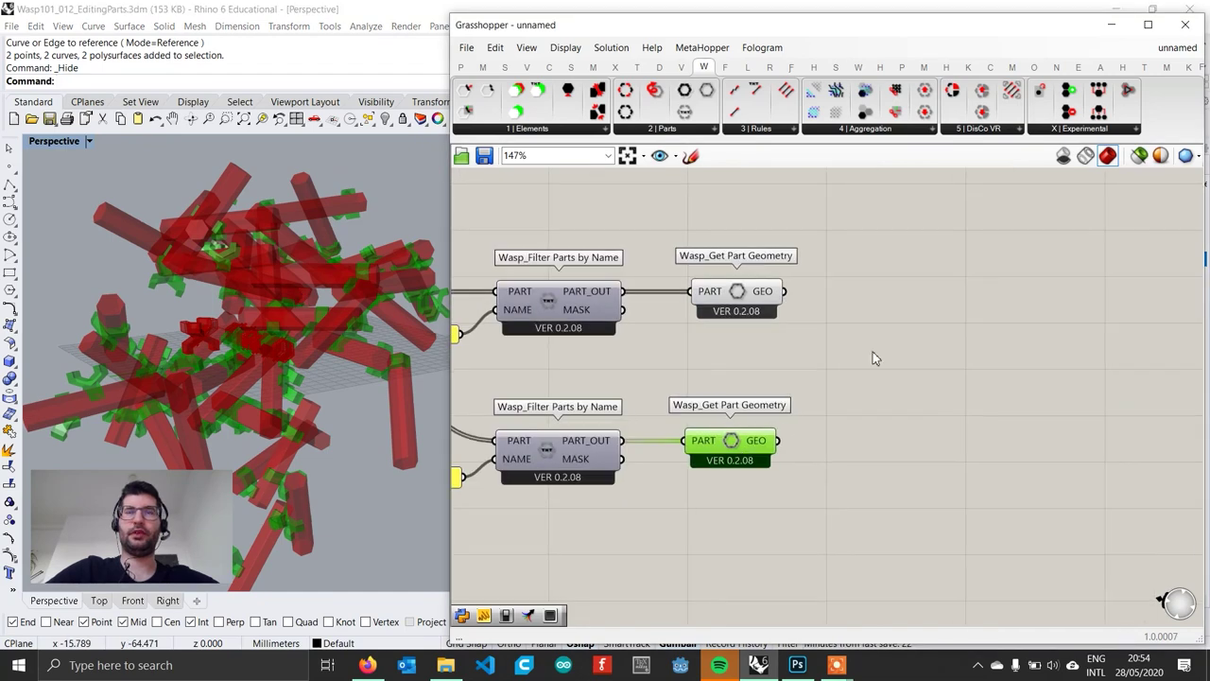
pyautogui.doubleClick(885, 310)
pyautogui.write('custom pre')
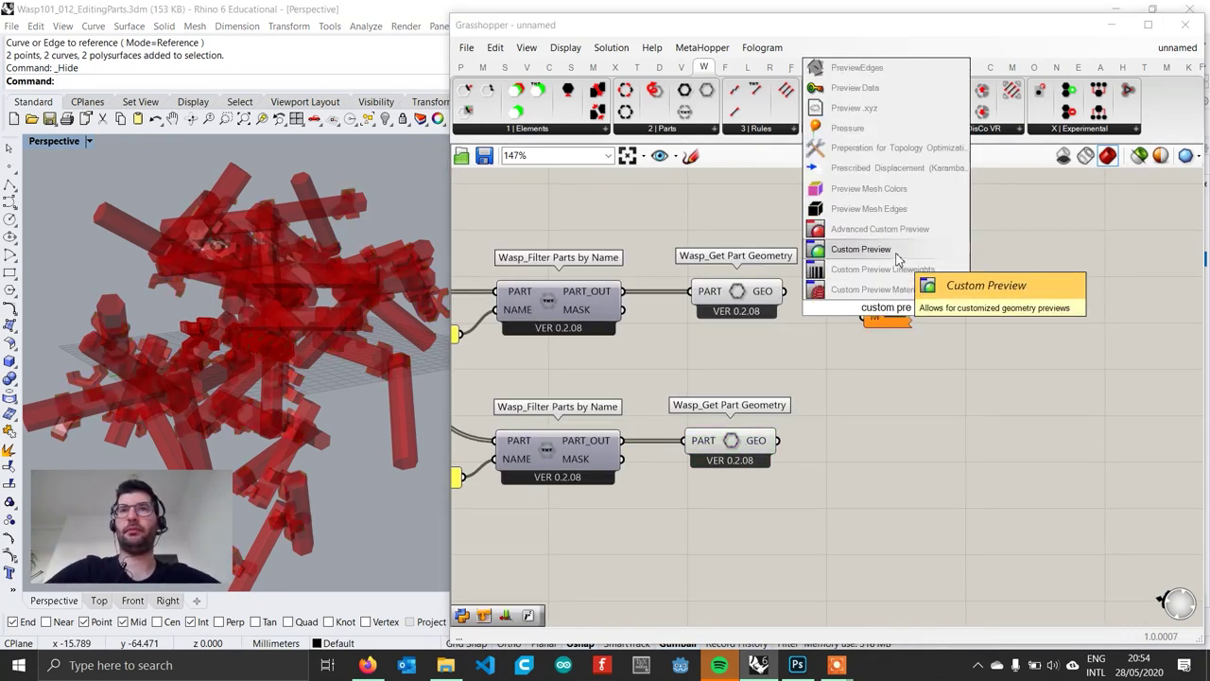
pyautogui.click(832, 249)
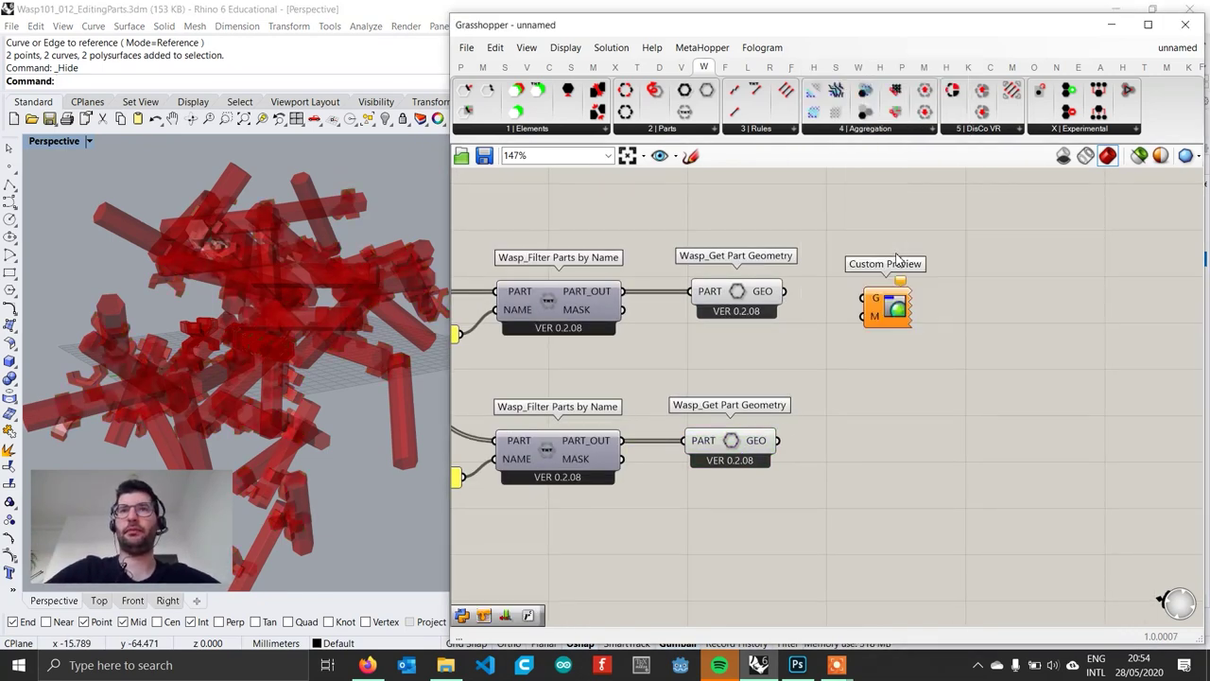
pyautogui.moveTo(828, 301); pyautogui.dragTo(959, 312)
pyautogui.click(898, 303)
# Step: Add a Colour Swatch and connect it to the M input of the Custom Preview component
pyautogui.doubleClick(881, 322)
pyautogui.write('swa')
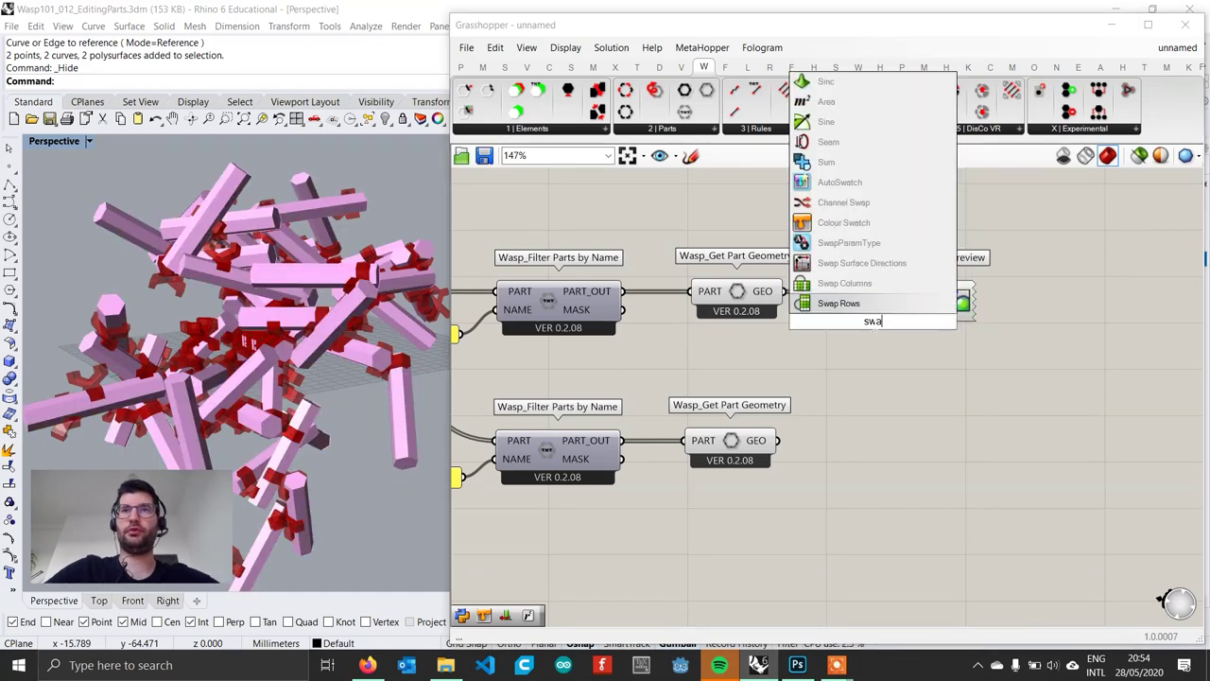
pyautogui.click(851, 222)
pyautogui.moveTo(936, 313); pyautogui.dragTo(934, 312)
# Step: Duplicate the Custom Preview with its Colour Swatch below and connect the CONNECTOR part geometry's GEO output to its G input
pyautogui.moveTo(986, 365); pyautogui.dragTo(834, 285)
pyautogui.keyDown('alt'); pyautogui.moveTo(957, 300); pyautogui.dragTo(959, 447); pyautogui.keyUp('alt')
pyautogui.moveTo(779, 441); pyautogui.dragTo(836, 440)
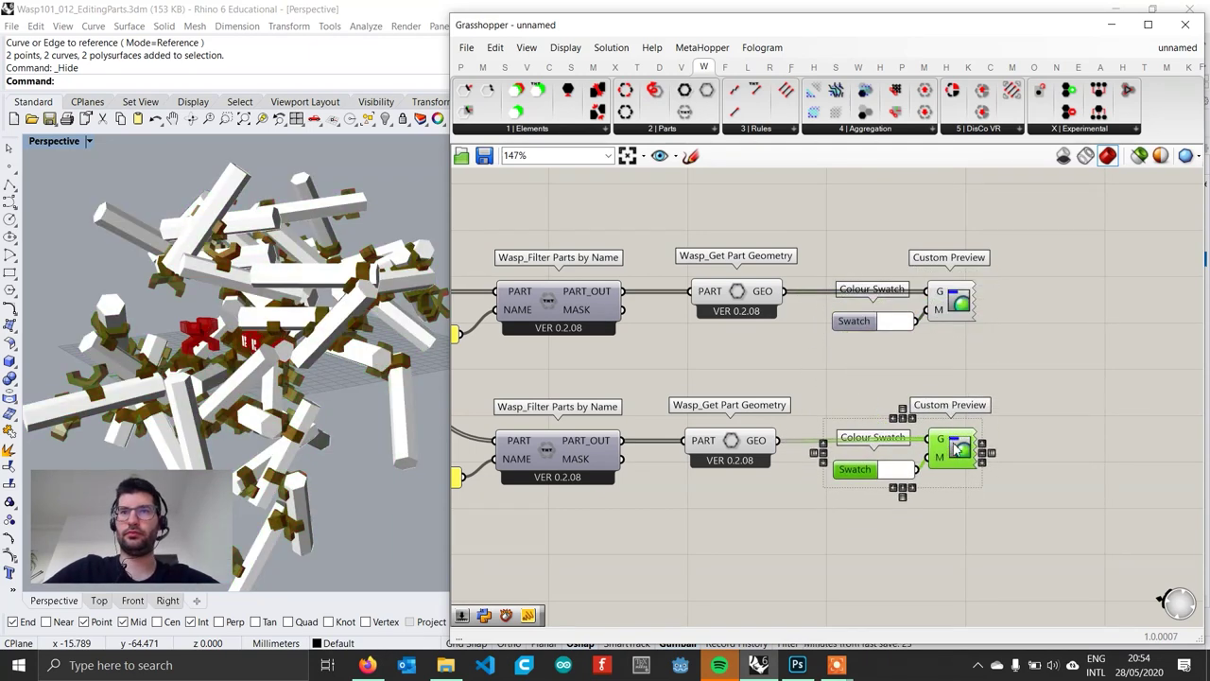
# Step: Set the colour swatch of the CONNECTOR preview to bright green
pyautogui.click(894, 490)
pyautogui.click(891, 469)
pyautogui.moveTo(945, 482); pyautogui.dragTo(840, 399)
pyautogui.moveTo(922, 552); pyautogui.dragTo(955, 556)
# Step: Set the colour swatch of the STICK preview to a neutral grey with saturation 0 and value 55
pyautogui.click(899, 324)
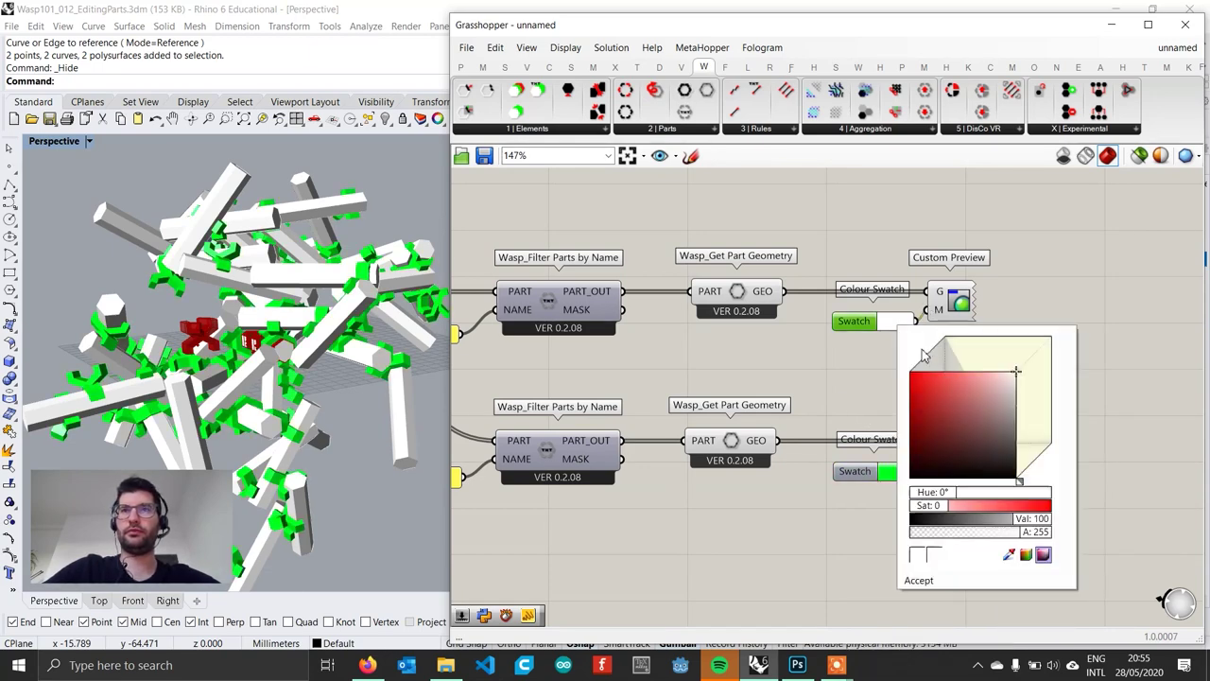
pyautogui.moveTo(1015, 391); pyautogui.dragTo(1054, 422)
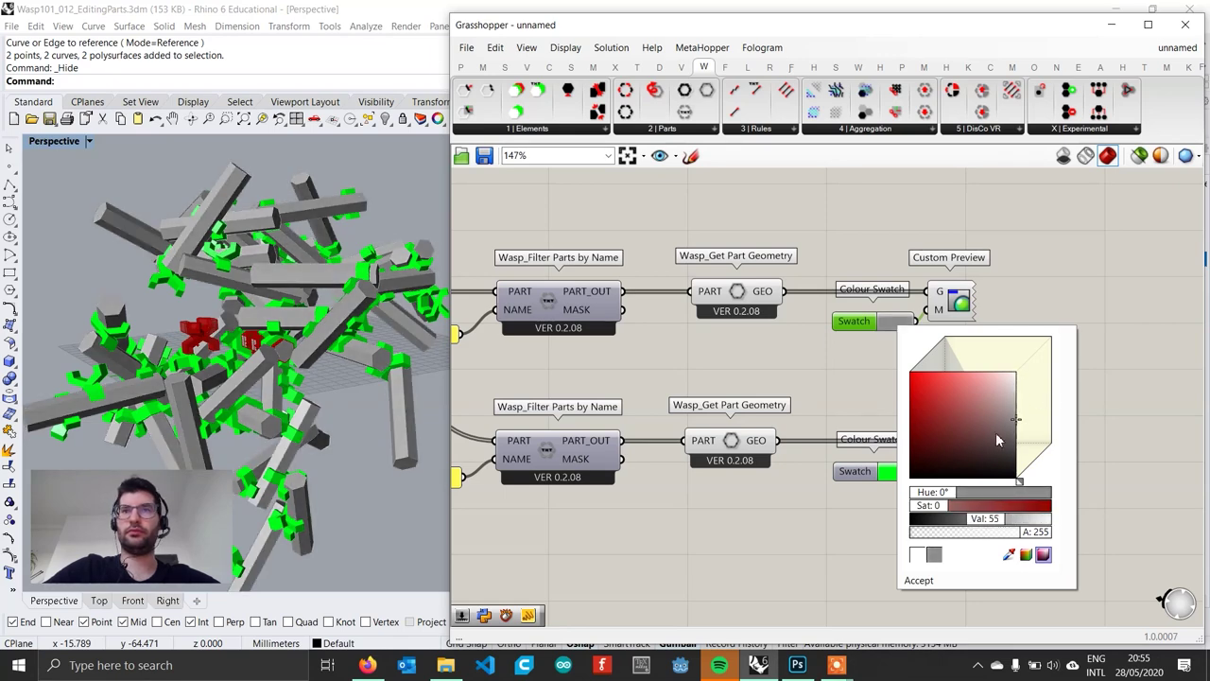
pyautogui.scroll(-1, 898, 379)
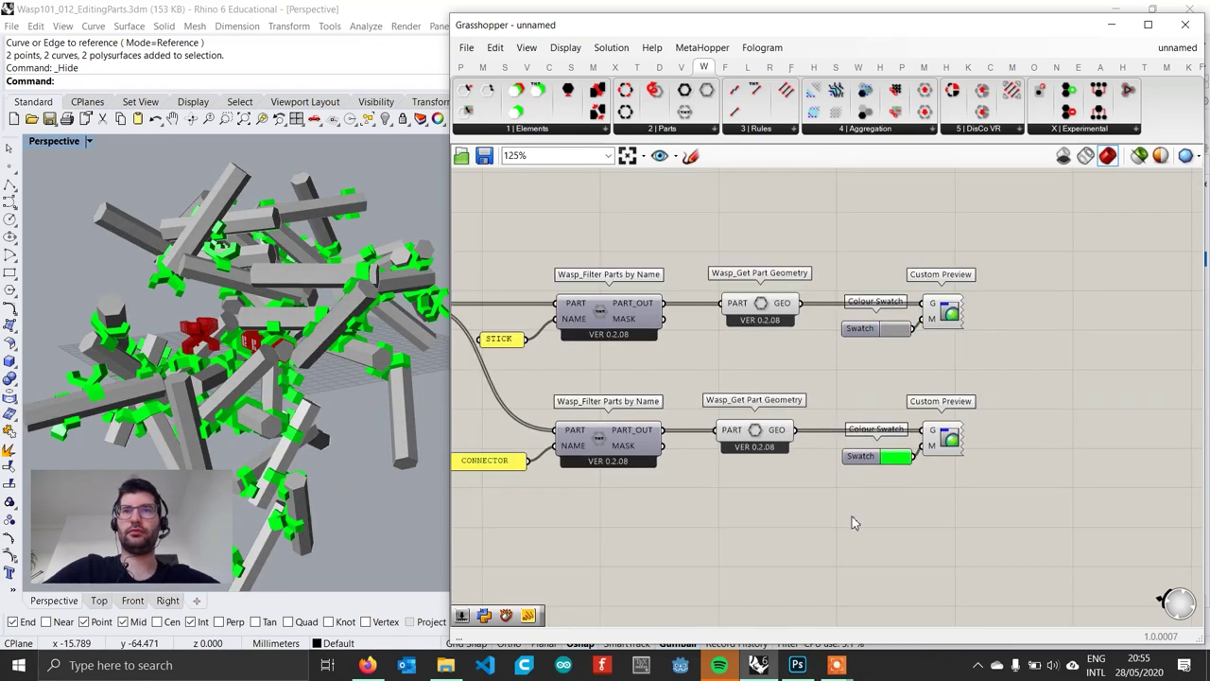
# Step: Turn off the preview of both Wasp_Get Part Geometry components
pyautogui.moveTo(853, 523); pyautogui.dragTo(731, 256)
pyautogui.rightClick(732, 255)
pyautogui.click(813, 275)
# Step: Reset the stochastic aggregation with its button to generate a new variation of the coloured parts
pyautogui.moveTo(320, 357); pyautogui.dragTo(284, 331, button='right')
pyautogui.moveTo(666, 393); pyautogui.dragTo(735, 388, button='right')
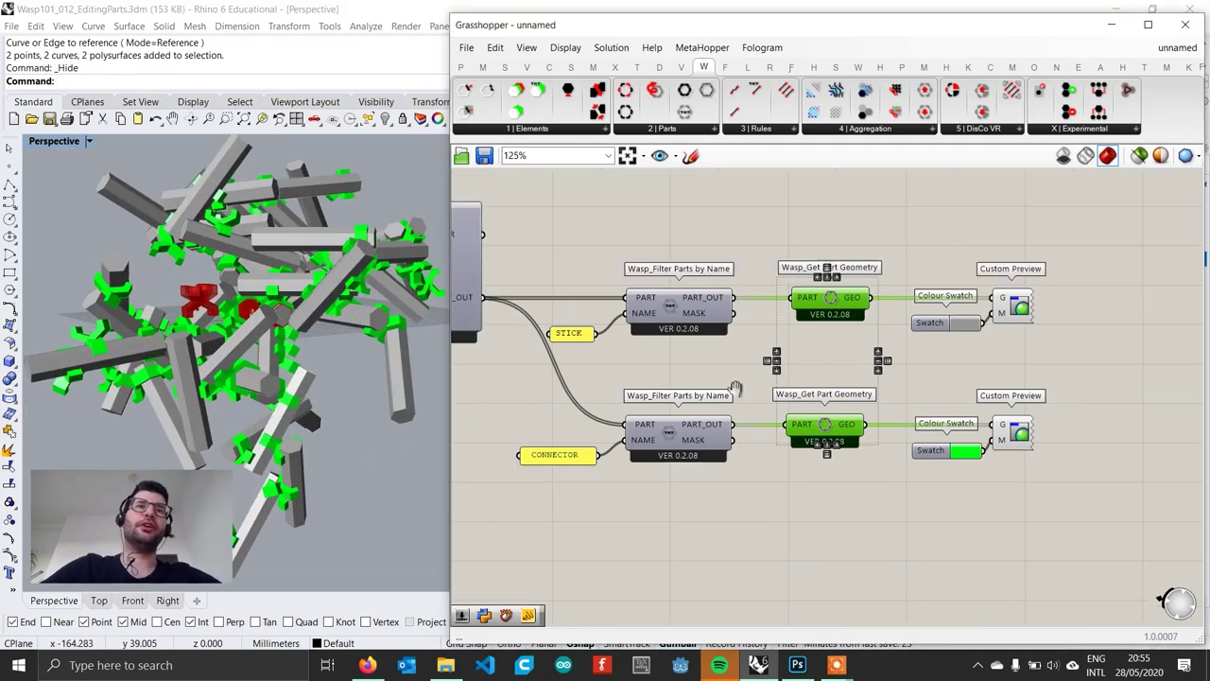
pyautogui.scroll(-4, 736, 388)
pyautogui.scroll(5, 730, 321)
pyautogui.click(735, 324)
pyautogui.click(734, 326)
pyautogui.moveTo(346, 338); pyautogui.dragTo(250, 352, button='right')
pyautogui.scroll(-5, 769, 416)
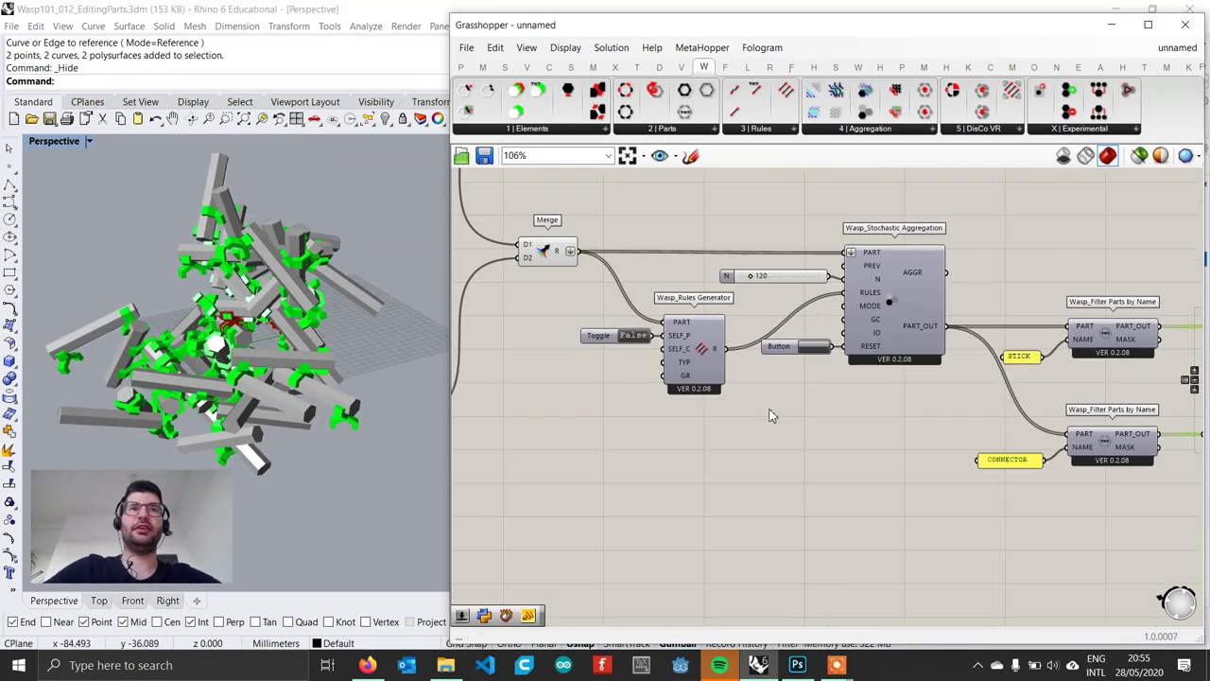
# Step: Set the Angle slider that drives the Rotate components to 0 and reset the stochastic aggregation
pyautogui.moveTo(526, 430); pyautogui.dragTo(921, 424, button='right')
pyautogui.scroll(6, 733, 501)
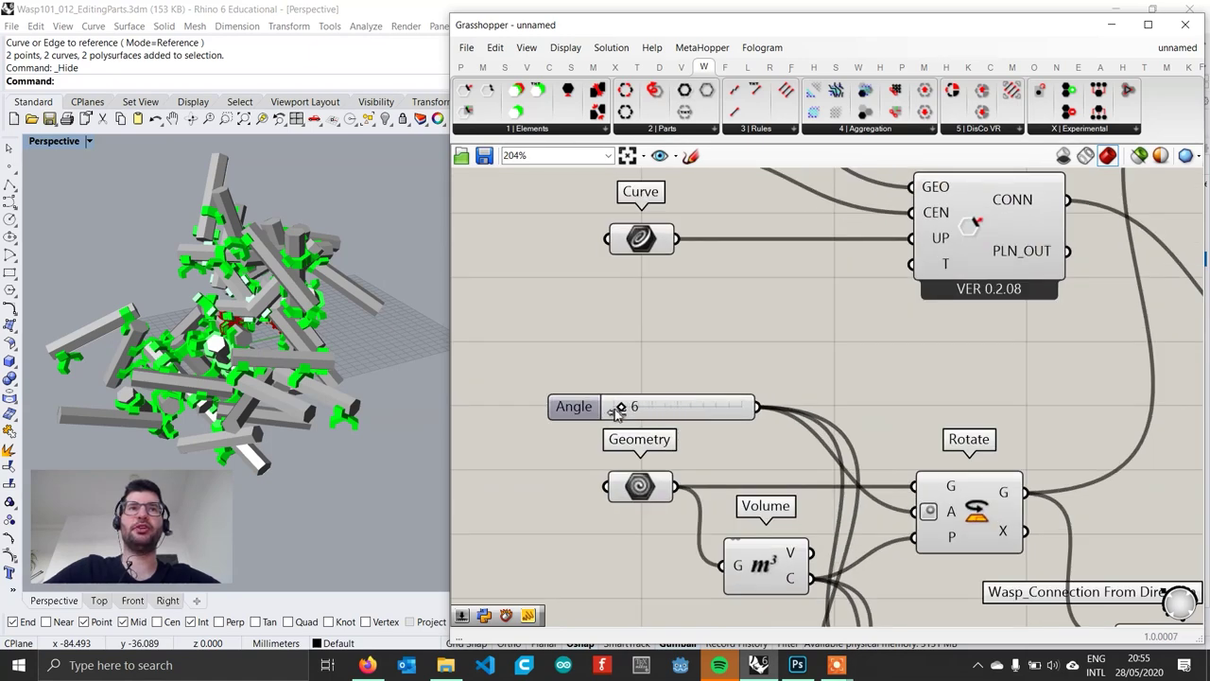
pyautogui.scroll(-5, 610, 409)
pyautogui.scroll(4, 837, 350)
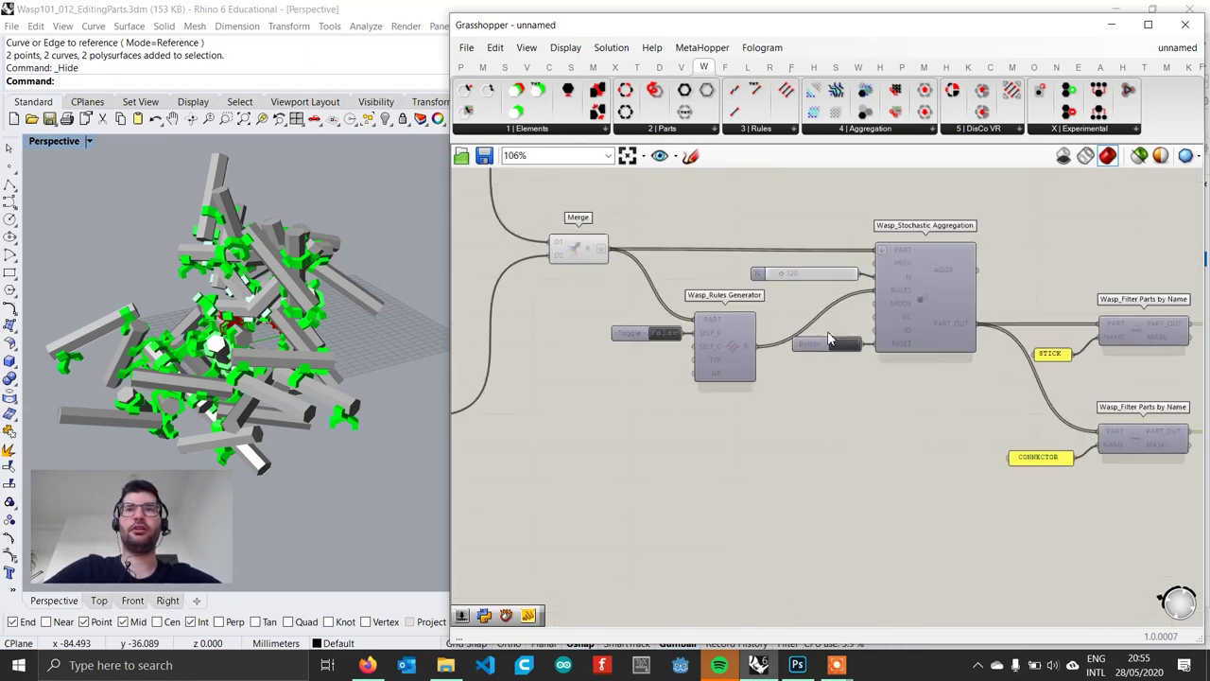
pyautogui.click(837, 350)
# Step: Inspect the aggregated parts in the viewport and reset the aggregation again to produce other variations
pyautogui.moveTo(339, 348); pyautogui.dragTo(254, 297, button='right')
pyautogui.scroll(7, 254, 297)
pyautogui.scroll(-7, 322, 322)
pyautogui.moveTo(322, 322); pyautogui.dragTo(352, 370, button='right')
pyautogui.click(837, 348)
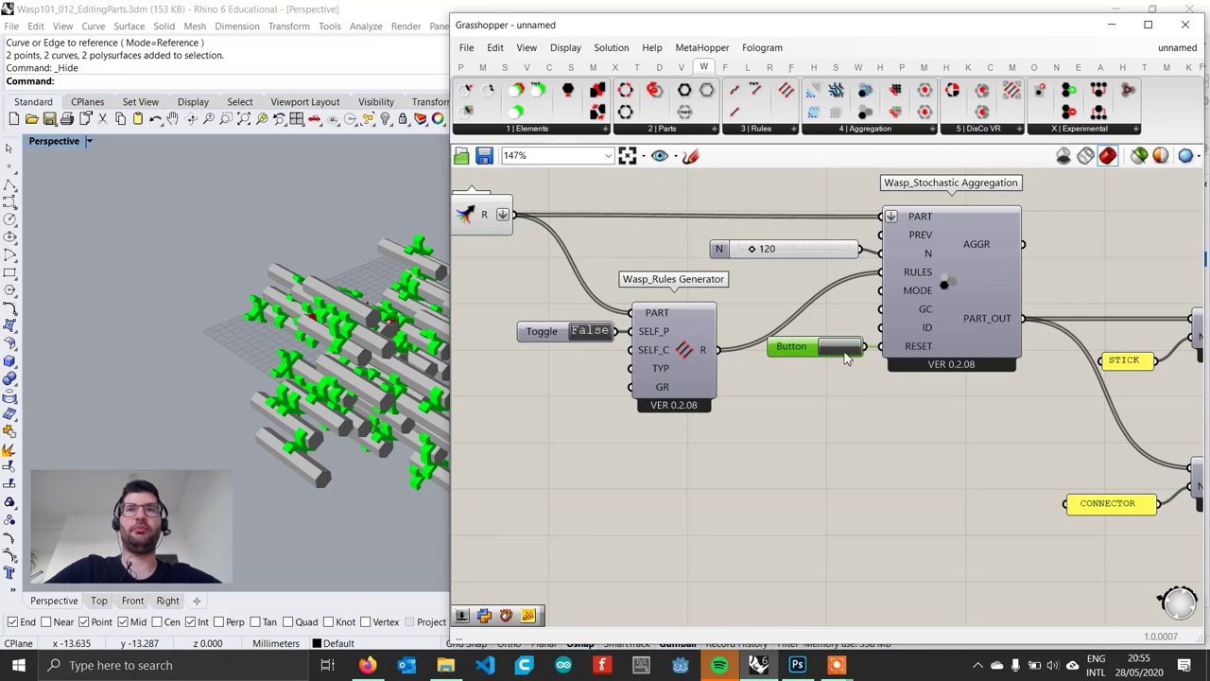
pyautogui.click(845, 351)
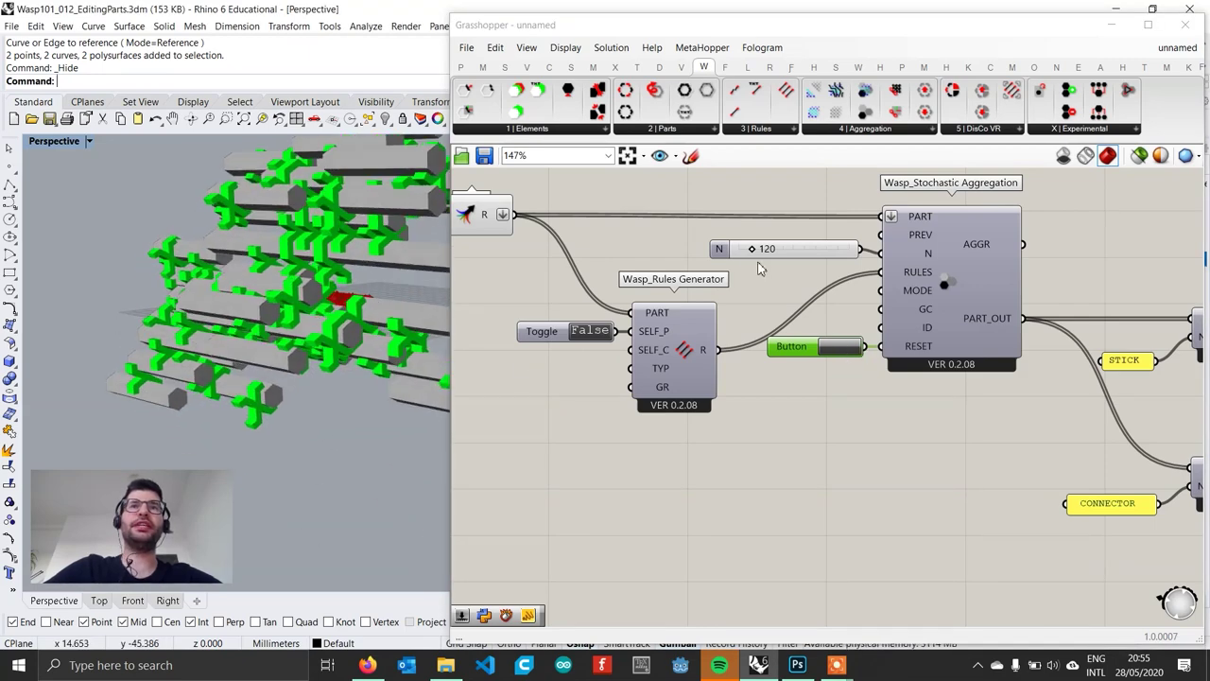
# Step: Set the aggregation's N slider to 50 parts and reset the aggregation
pyautogui.doubleClick(794, 249)
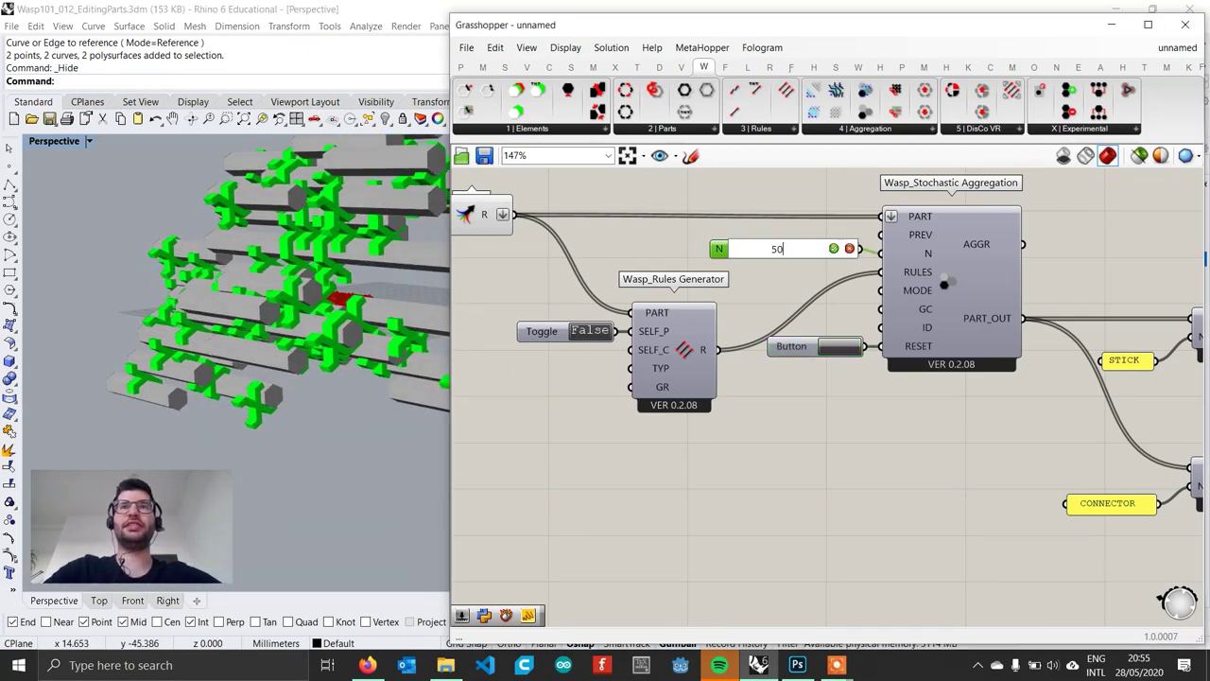
pyautogui.press('Return')
pyautogui.scroll(-3, 295, 256)
pyautogui.moveTo(274, 265); pyautogui.dragTo(189, 308, button='right')
pyautogui.click(841, 350)
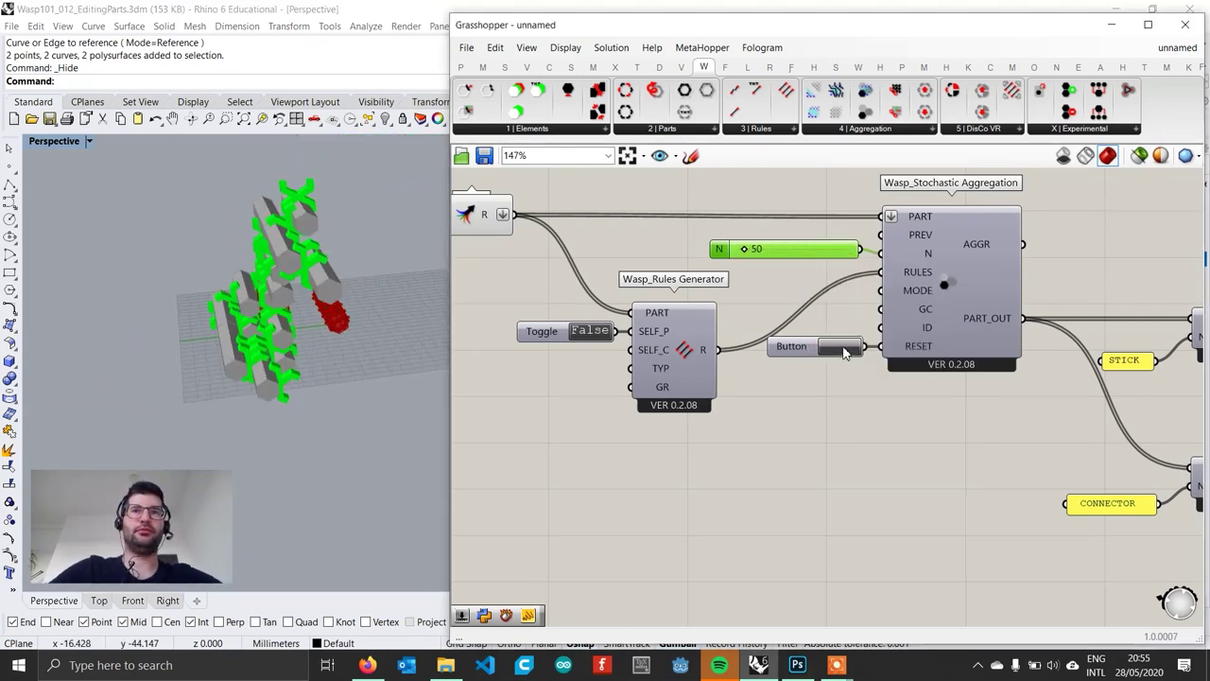
pyautogui.moveTo(397, 369); pyautogui.dragTo(367, 265, button='right')
# Step: Set the Angle slider that drives the Rotate components to 45
pyautogui.moveTo(677, 408); pyautogui.dragTo(800, 412, button='right')
pyautogui.scroll(-6, 799, 411)
pyautogui.moveTo(591, 459); pyautogui.dragTo(735, 431, button='right')
pyautogui.scroll(3, 585, 470)
pyautogui.scroll(4, 585, 476)
pyautogui.doubleClick(641, 400)
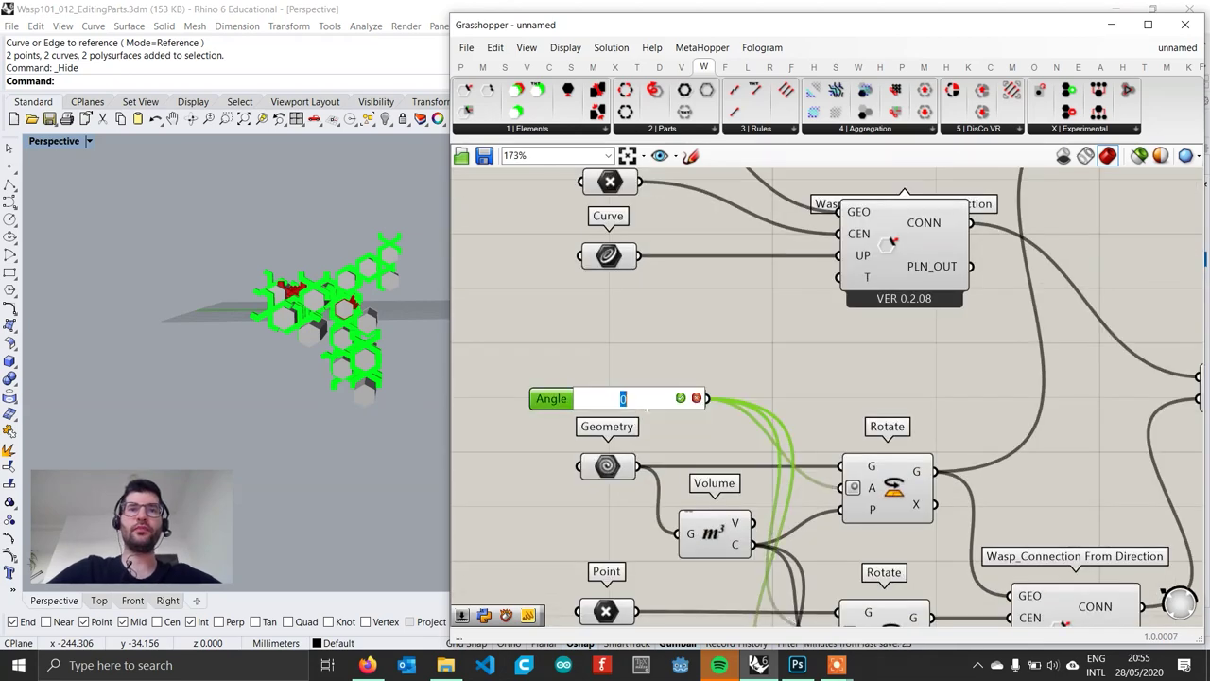
pyautogui.write('45')
pyautogui.press('Return')
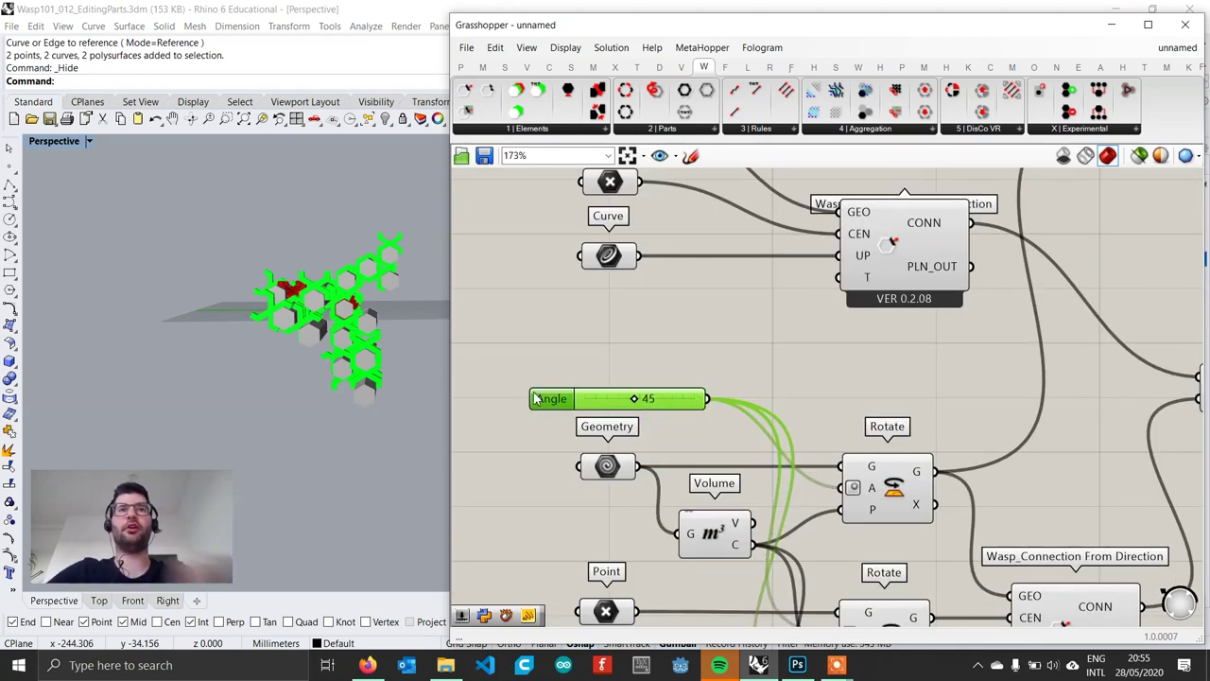
# Step: Set the aggregation's N slider to 100 parts and inspect the grown aggregation
pyautogui.scroll(-3, 711, 428)
pyautogui.moveTo(711, 428); pyautogui.dragTo(463, 473, button='right')
pyautogui.moveTo(1097, 322); pyautogui.dragTo(735, 400, button='right')
pyautogui.scroll(6, 851, 267)
pyautogui.doubleClick(810, 309)
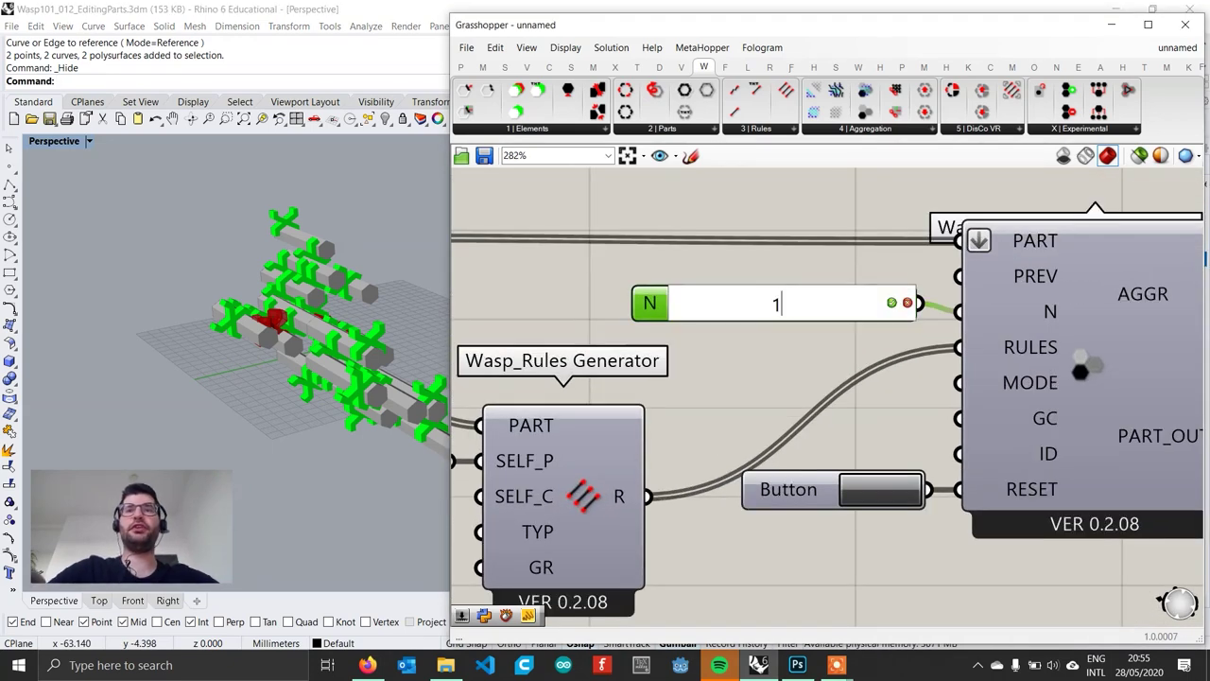
pyautogui.press('Return')
pyautogui.moveTo(411, 284); pyautogui.dragTo(352, 292, button='right')
pyautogui.scroll(3, 384, 256)
pyautogui.scroll(-6, 728, 300)
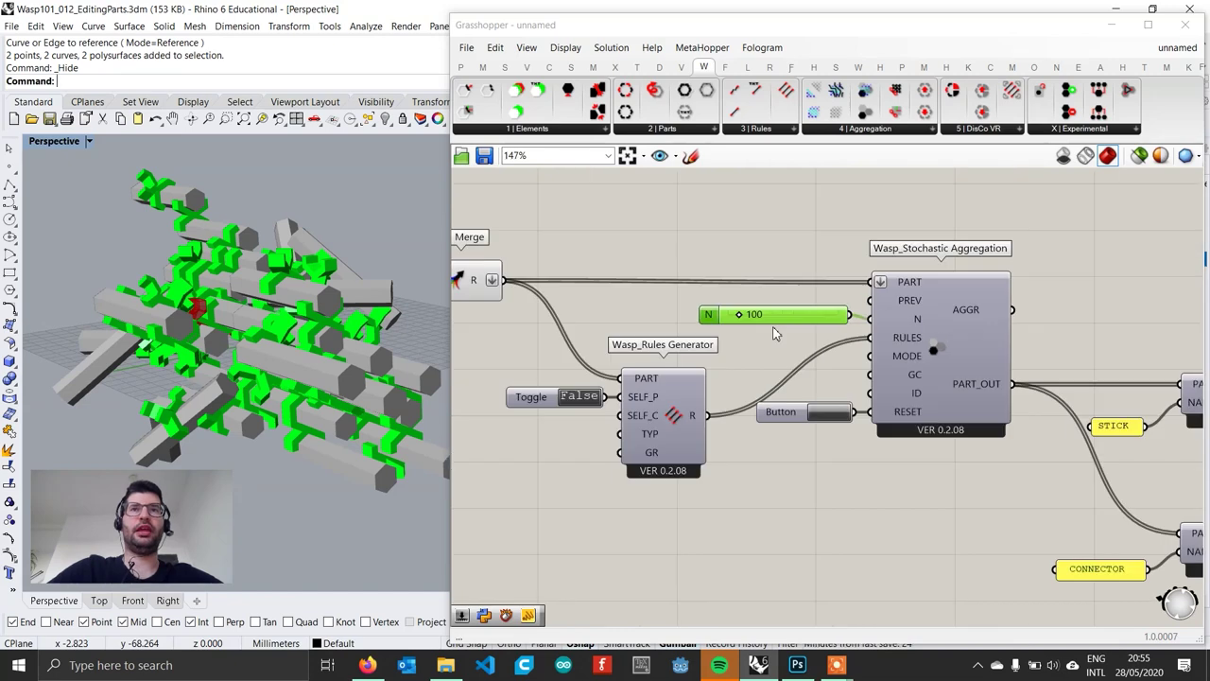
# Step: Set the Angle slider that drives the Rotate components to 90
pyautogui.scroll(4, 697, 411)
pyautogui.scroll(3, 699, 460)
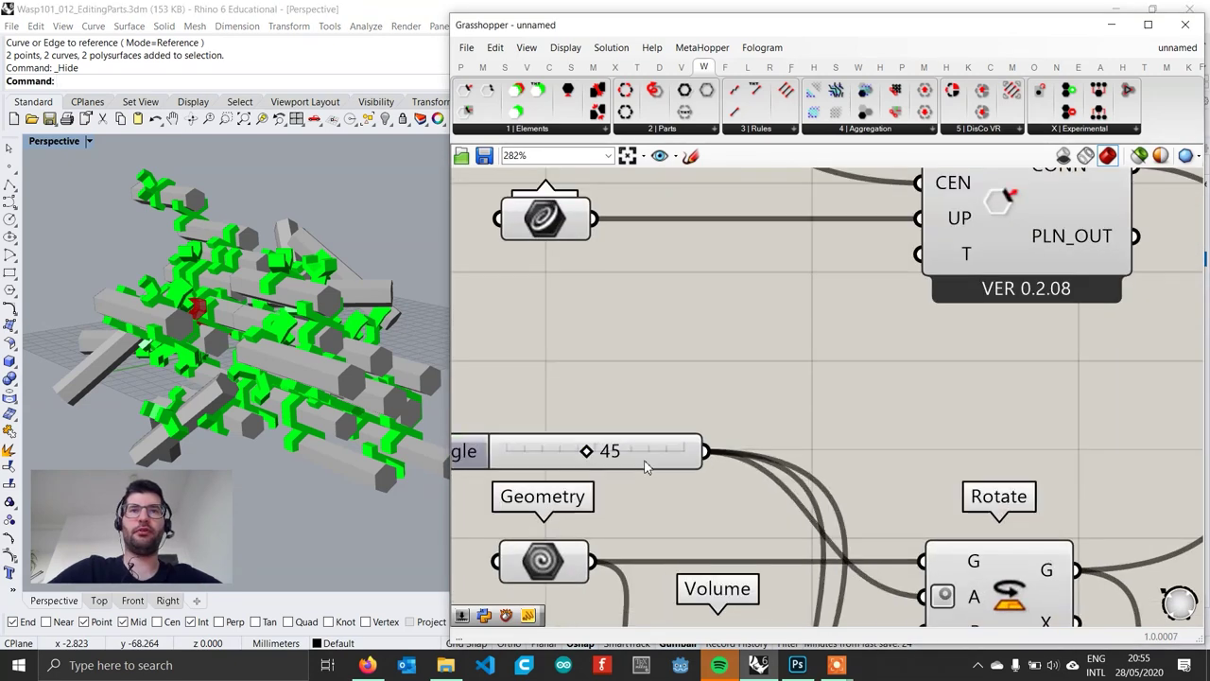
pyautogui.doubleClick(579, 452)
pyautogui.write('90')
pyautogui.press('Return')
pyautogui.scroll(-7, 645, 456)
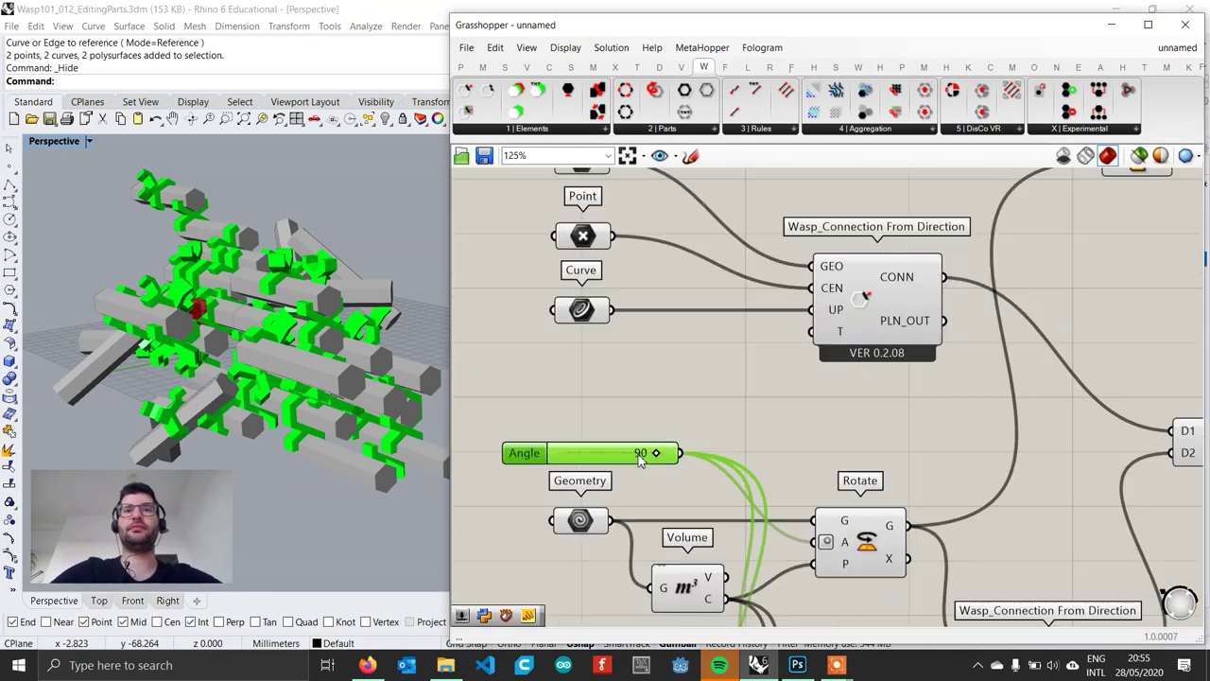
# Step: Set the N slider of the Wasp_Stochastic Aggregation to 200 parts
pyautogui.moveTo(1193, 328); pyautogui.dragTo(909, 340, button='right')
pyautogui.scroll(3, 908, 340)
pyautogui.doubleClick(860, 344)
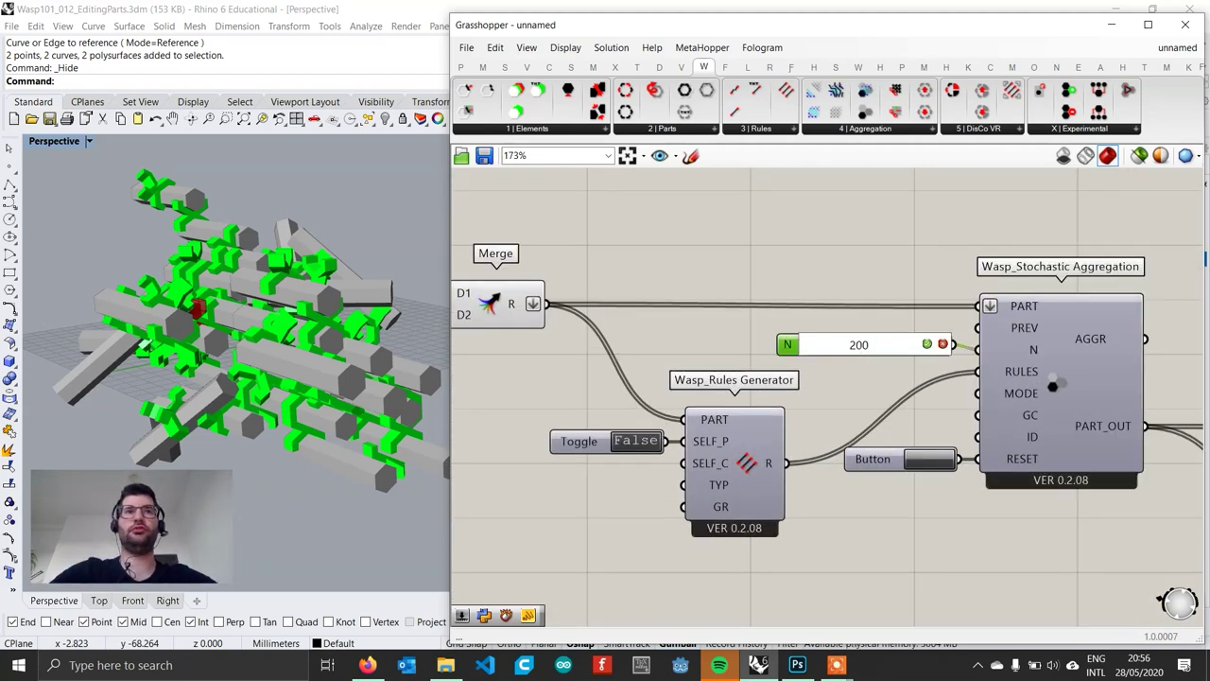
pyautogui.press('Return')
# Step: Examine the aggregation in the Perspective viewport, checking how the grey sticks and green connectors join together
pyautogui.moveTo(359, 331); pyautogui.dragTo(252, 294, button='right')
pyautogui.scroll(-2, 253, 303)
pyautogui.scroll(5, 253, 295)
pyautogui.moveTo(210, 336); pyautogui.dragTo(319, 404, button='right')
pyautogui.scroll(-3, 284, 312)
pyautogui.scroll(4, 303, 385)
pyautogui.scroll(-5, 302, 386)
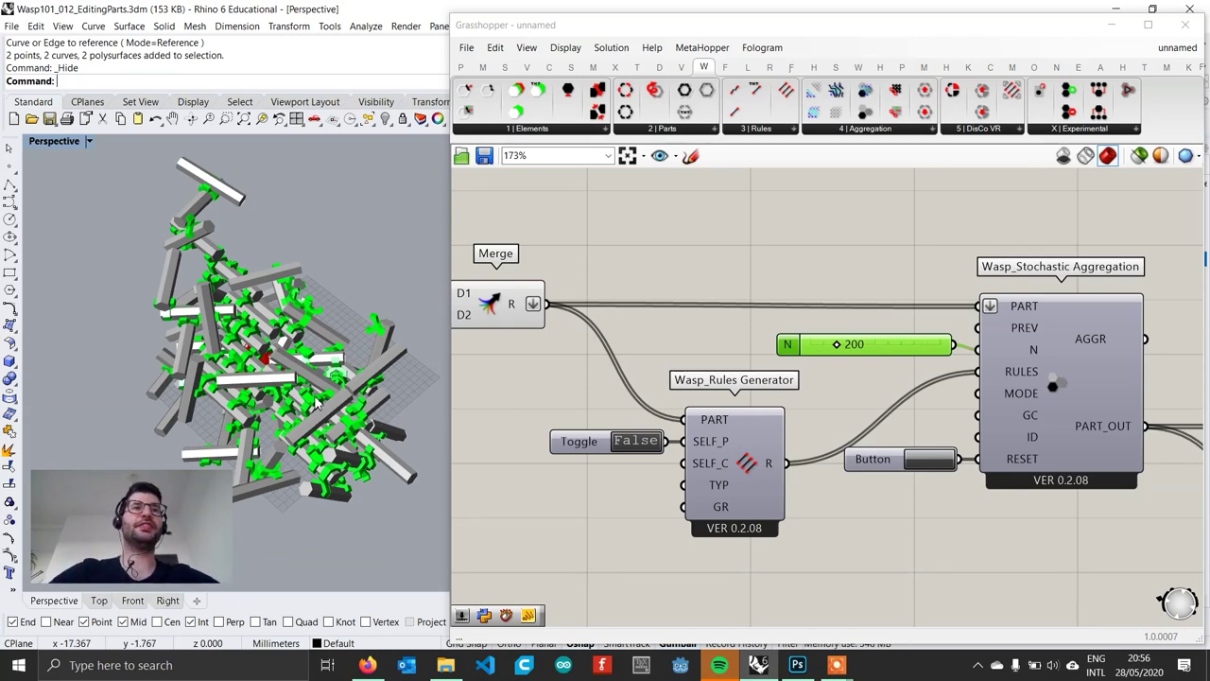
pyautogui.moveTo(321, 388)
pyautogui.mouseDown(button='right')
pyautogui.moveTo(333, 358)
pyautogui.moveTo(292, 340)
pyautogui.moveTo(296, 330)
pyautogui.moveTo(312, 326)
pyautogui.moveTo(304, 395)
pyautogui.mouseUp(button='right')
pyautogui.scroll(5, 336, 347)
pyautogui.scroll(-5, 305, 395)
pyautogui.scroll(8, 295, 397)
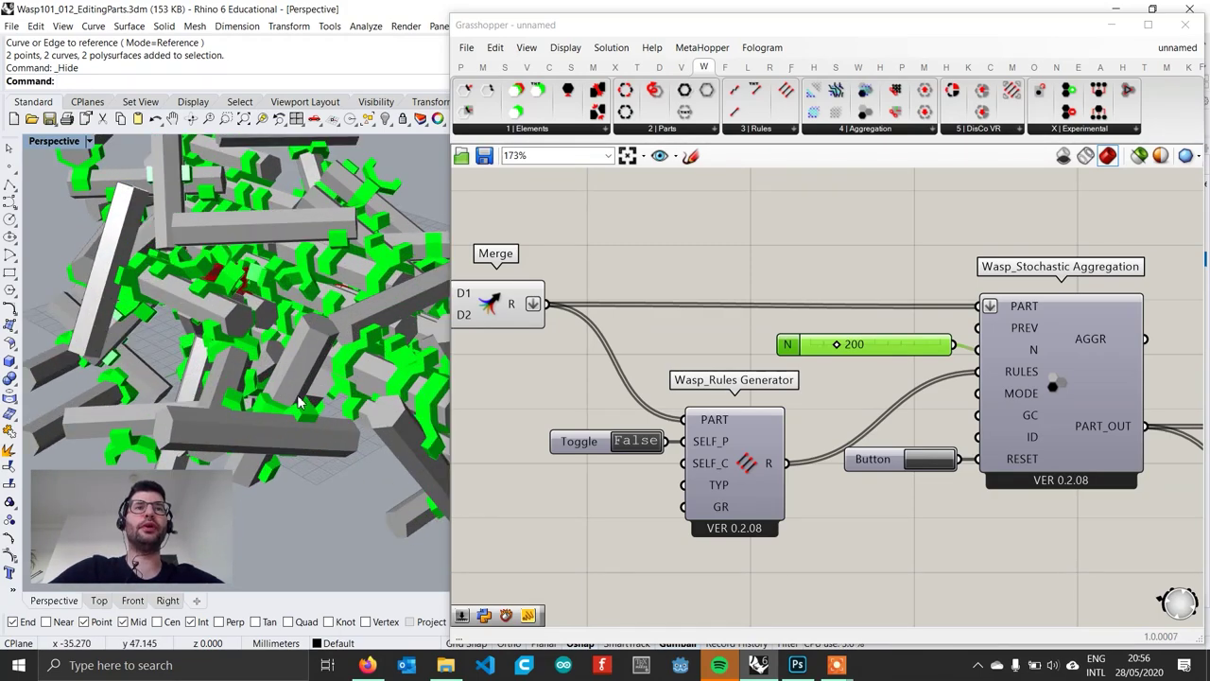
pyautogui.scroll(-4, 299, 397)
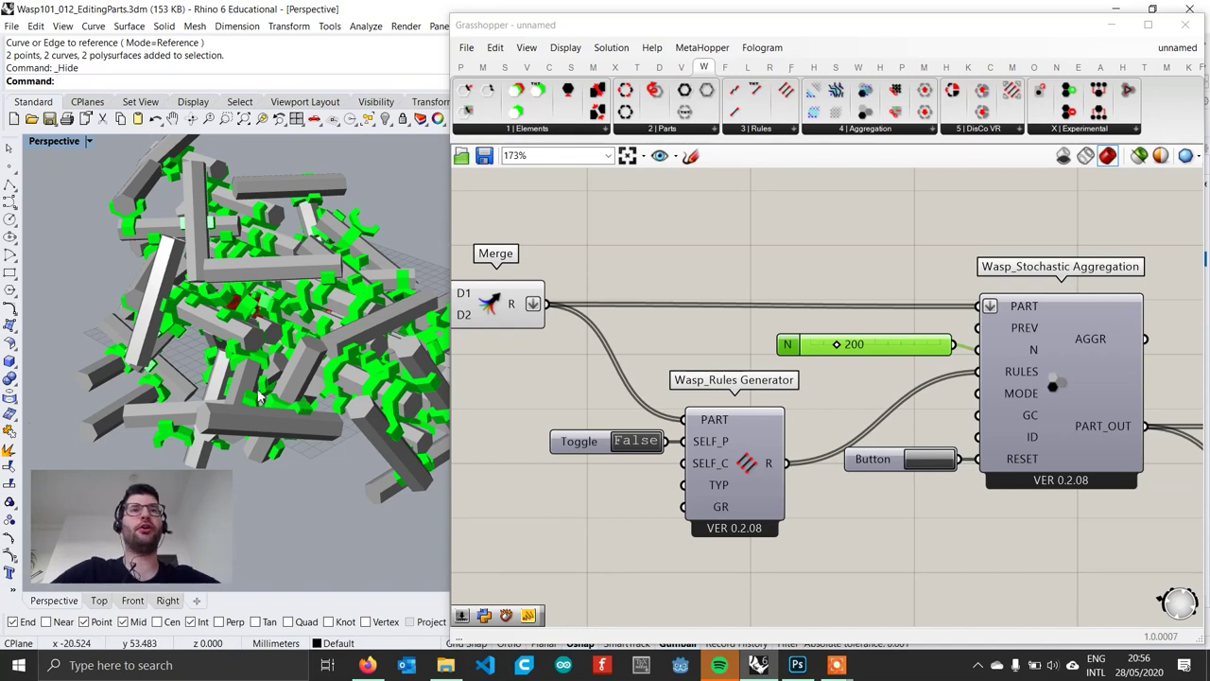
pyautogui.scroll(-3, 264, 399)
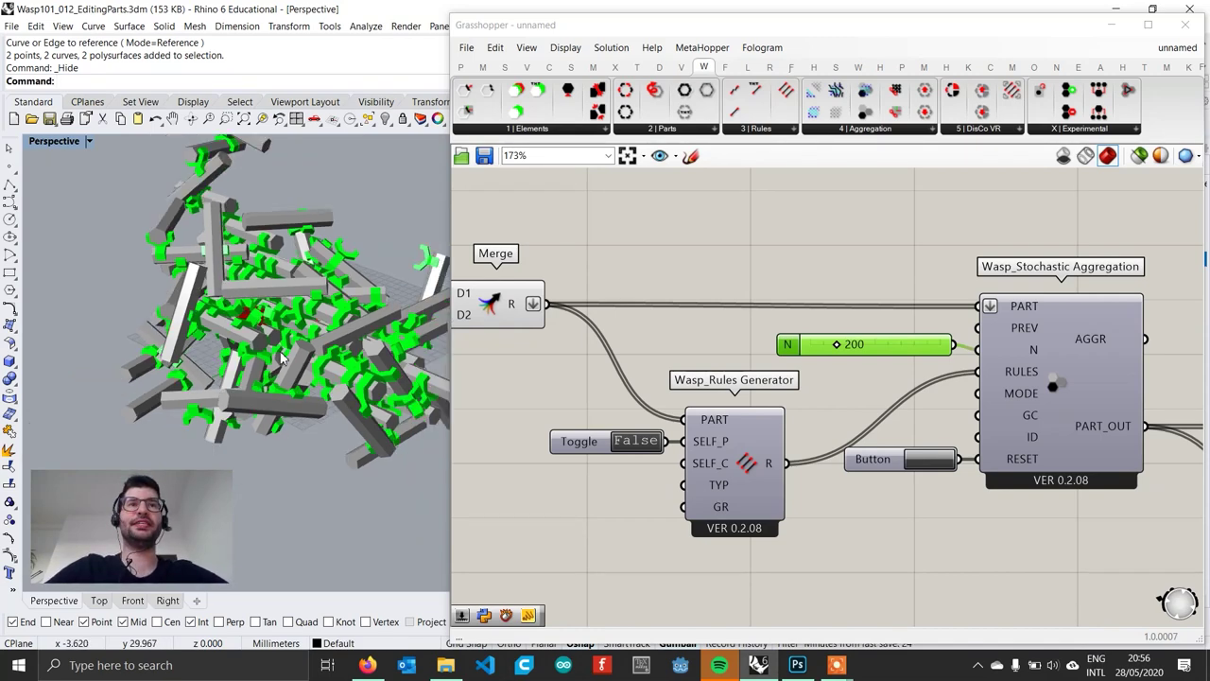
pyautogui.scroll(5, 312, 407)
pyautogui.scroll(-3, 326, 409)
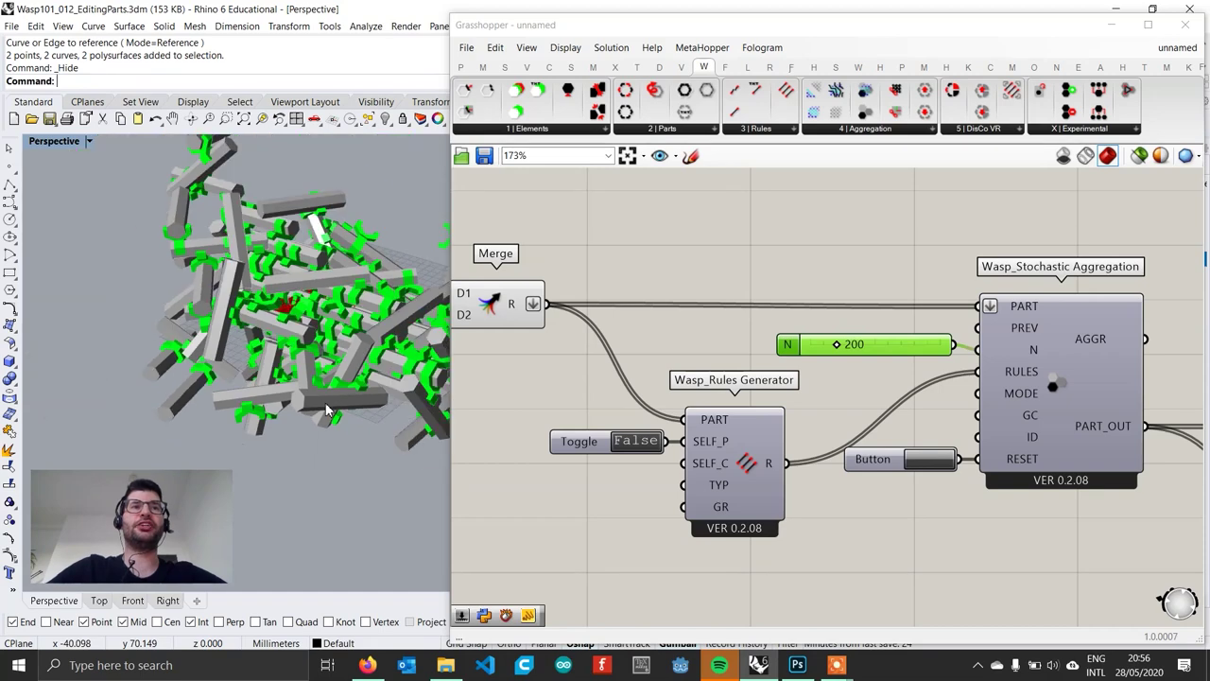
# Step: Place a Wasp_Attribute component below the lower Wasp_Connection From Direction of the CONNECTOR part
pyautogui.scroll(2, 208, 180)
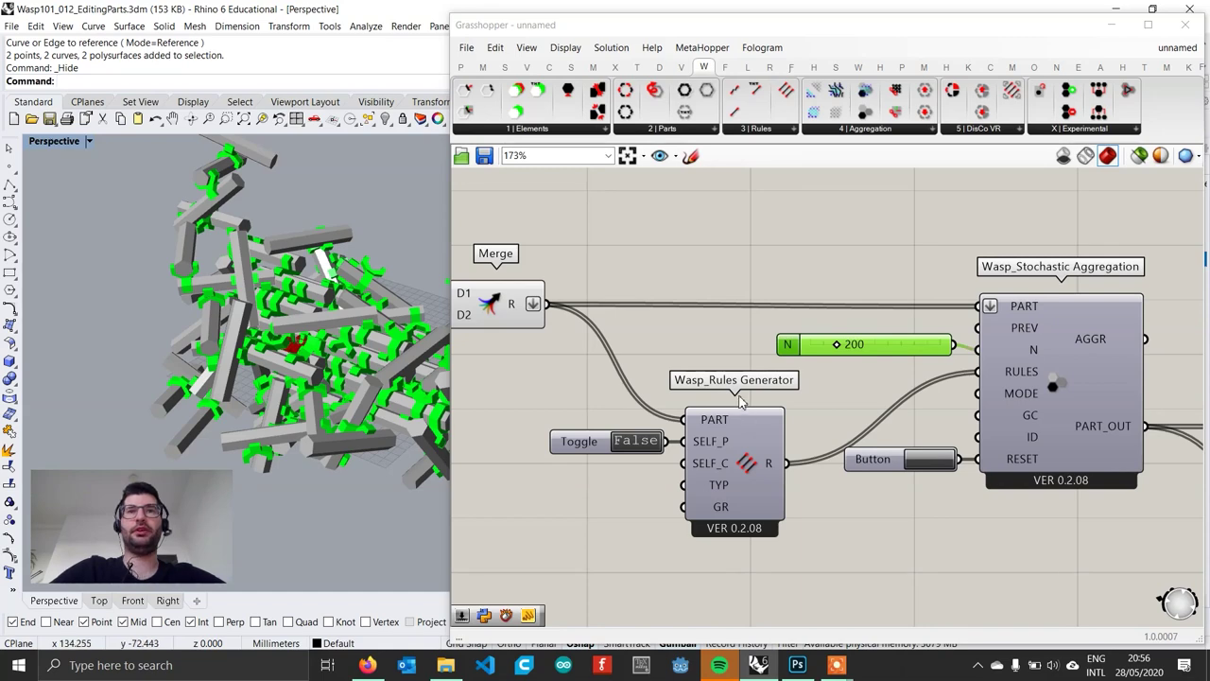
pyautogui.scroll(-4, 739, 397)
pyautogui.moveTo(678, 417); pyautogui.dragTo(927, 376, button='right')
pyautogui.scroll(2, 770, 510)
pyautogui.moveTo(848, 455); pyautogui.dragTo(818, 450, button='right')
pyautogui.scroll(1, 766, 456)
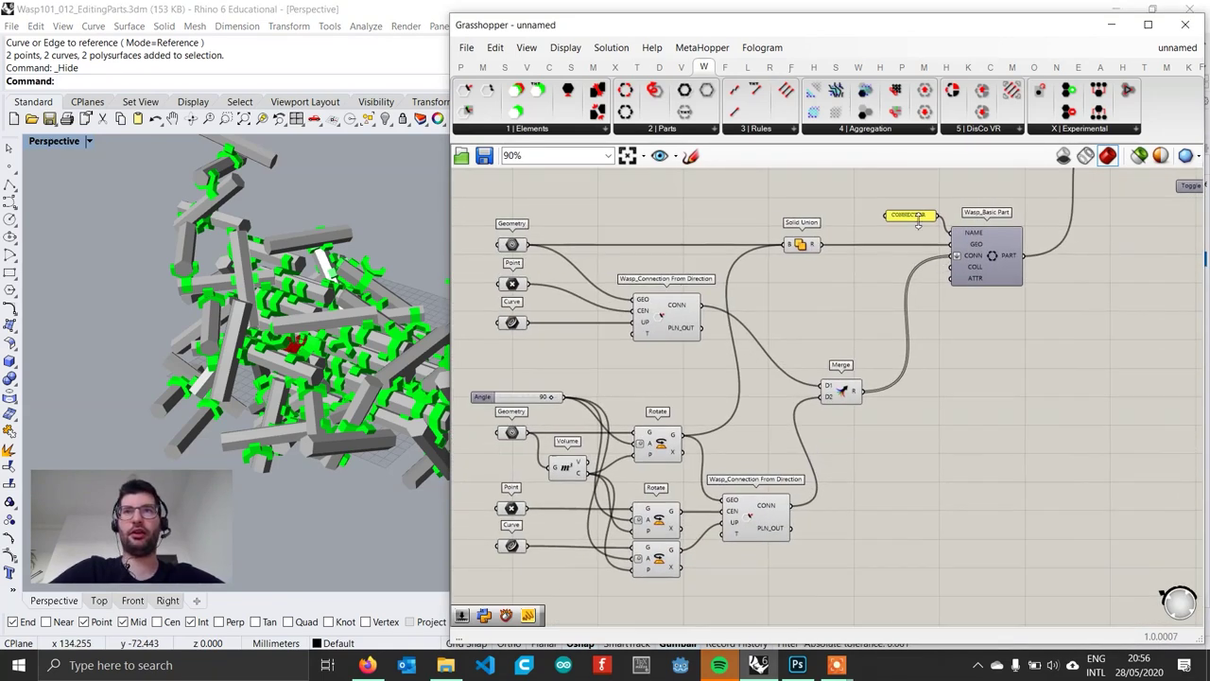
pyautogui.moveTo(782, 587); pyautogui.dragTo(740, 564, button='right')
pyautogui.scroll(-1, 777, 570)
pyautogui.scroll(1, 738, 564)
pyautogui.scroll(-1, 738, 564)
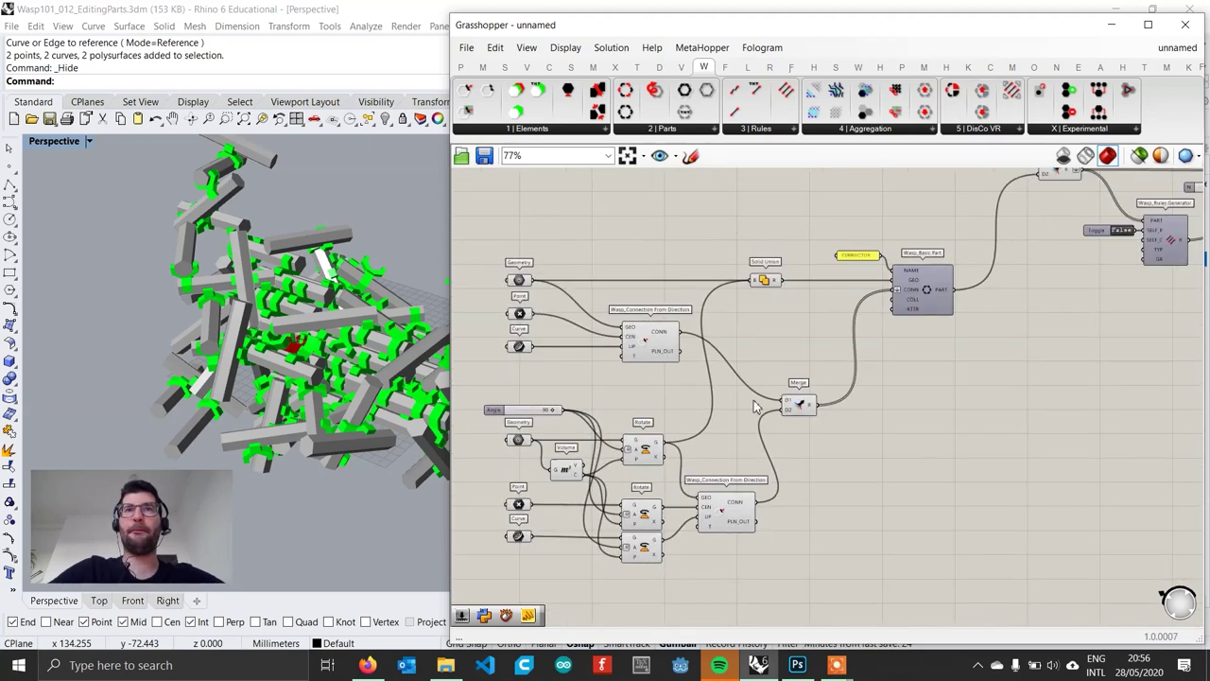
pyautogui.click(558, 131)
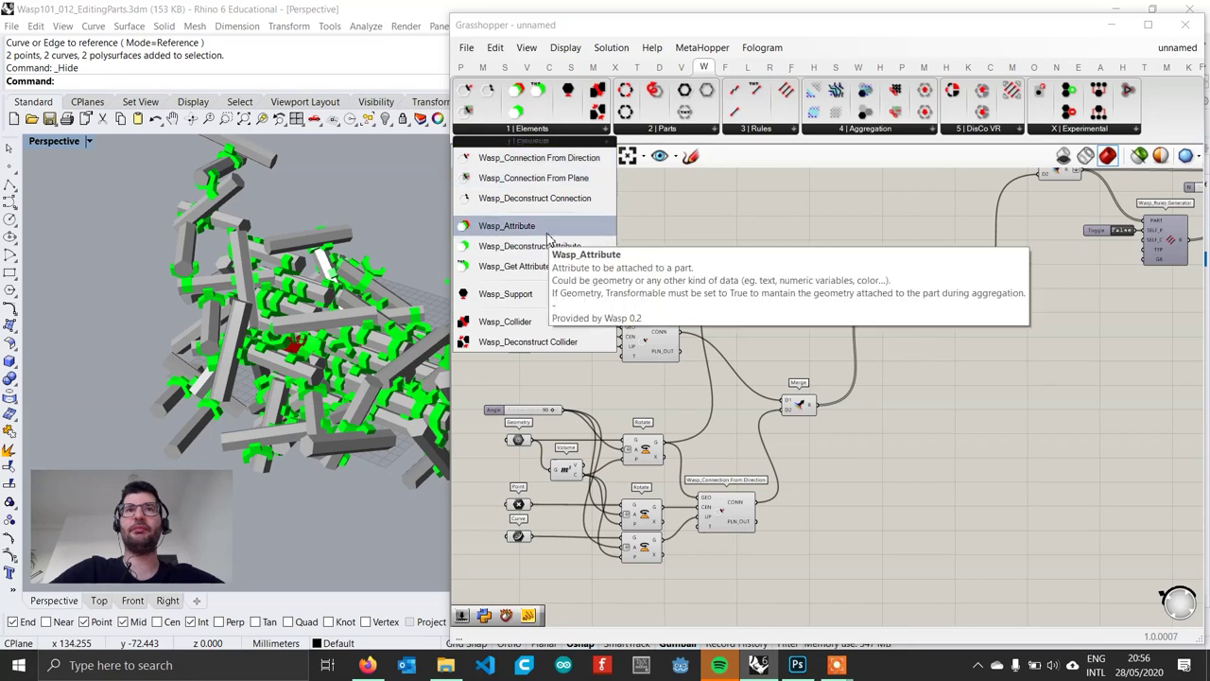
pyautogui.click(733, 597)
pyautogui.moveTo(733, 596); pyautogui.dragTo(730, 577, button='right')
pyautogui.moveTo(730, 577)
pyautogui.mouseDown()
pyautogui.moveTo(822, 571)
pyautogui.moveTo(743, 590)
pyautogui.mouseUp()
pyautogui.scroll(4, 716, 588)
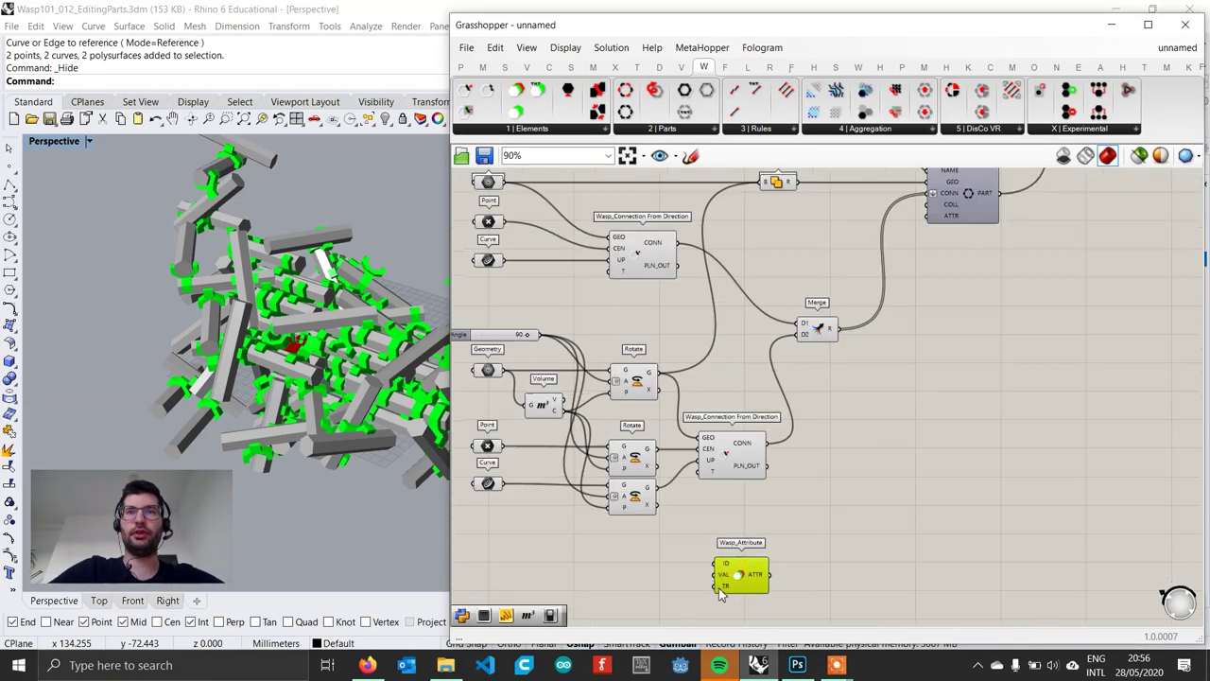
# Step: Add a panel reading ANGLE and connect it to the ID input of Wasp_Attribute
pyautogui.click(656, 539)
pyautogui.doubleClick(656, 538)
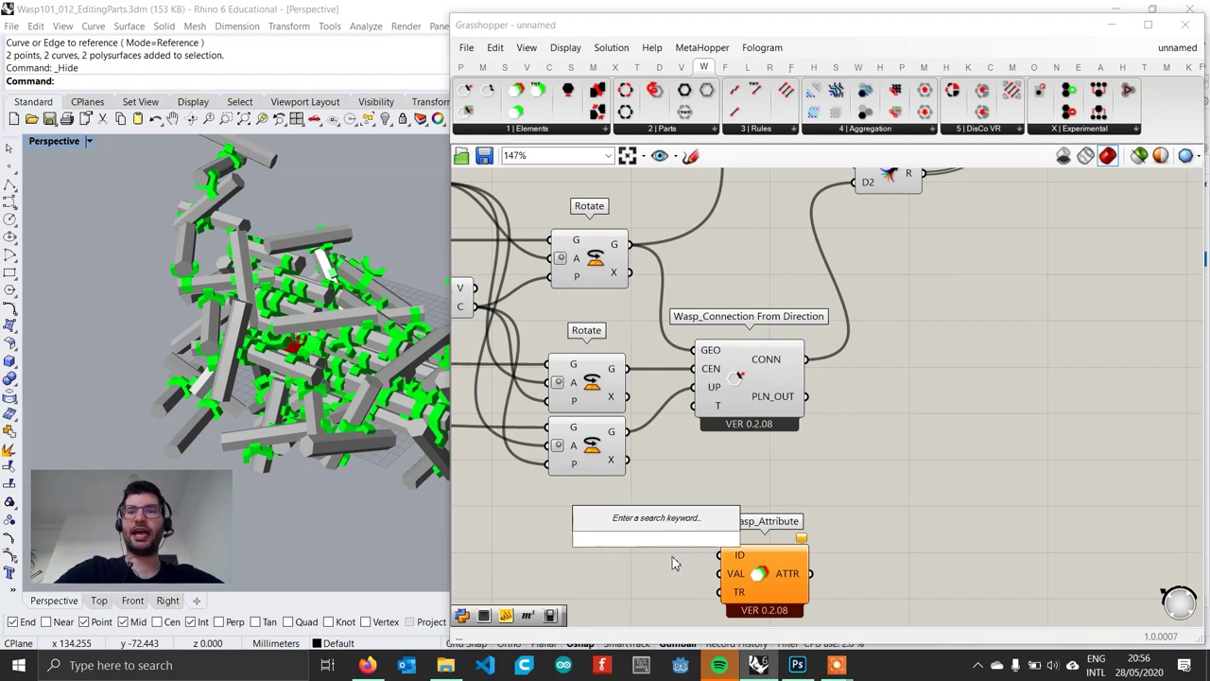
pyautogui.write('ANGLE')
pyautogui.press('BackSpace')
pyautogui.press('BackSpace')
pyautogui.press('BackSpace')
pyautogui.press('BackSpace')
pyautogui.press('BackSpace')
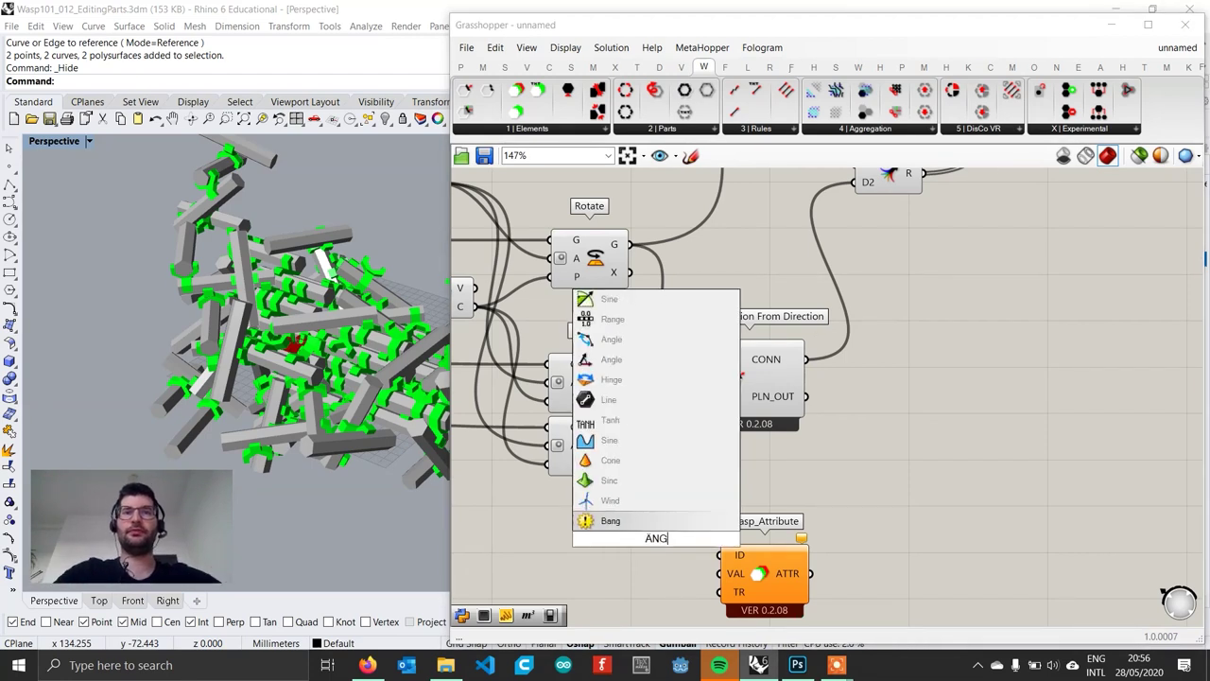
pyautogui.write('"ANGLE')
pyautogui.press('Return')
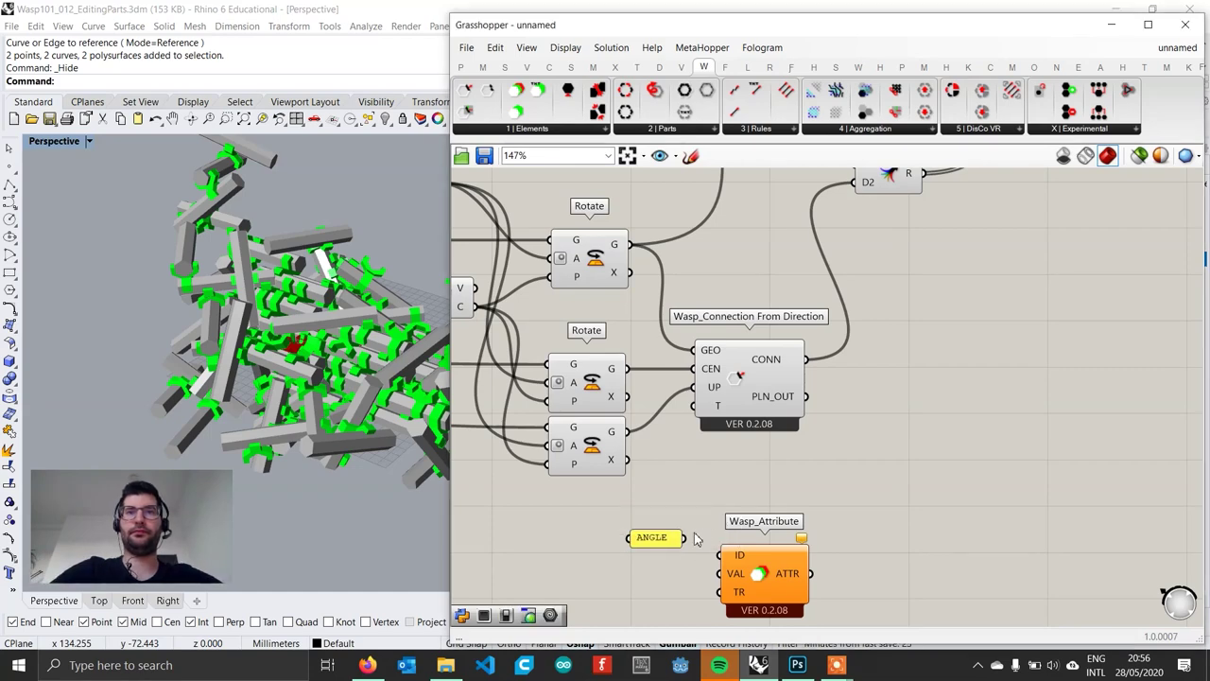
pyautogui.scroll(-2, 728, 556)
pyautogui.scroll(-1, 737, 574)
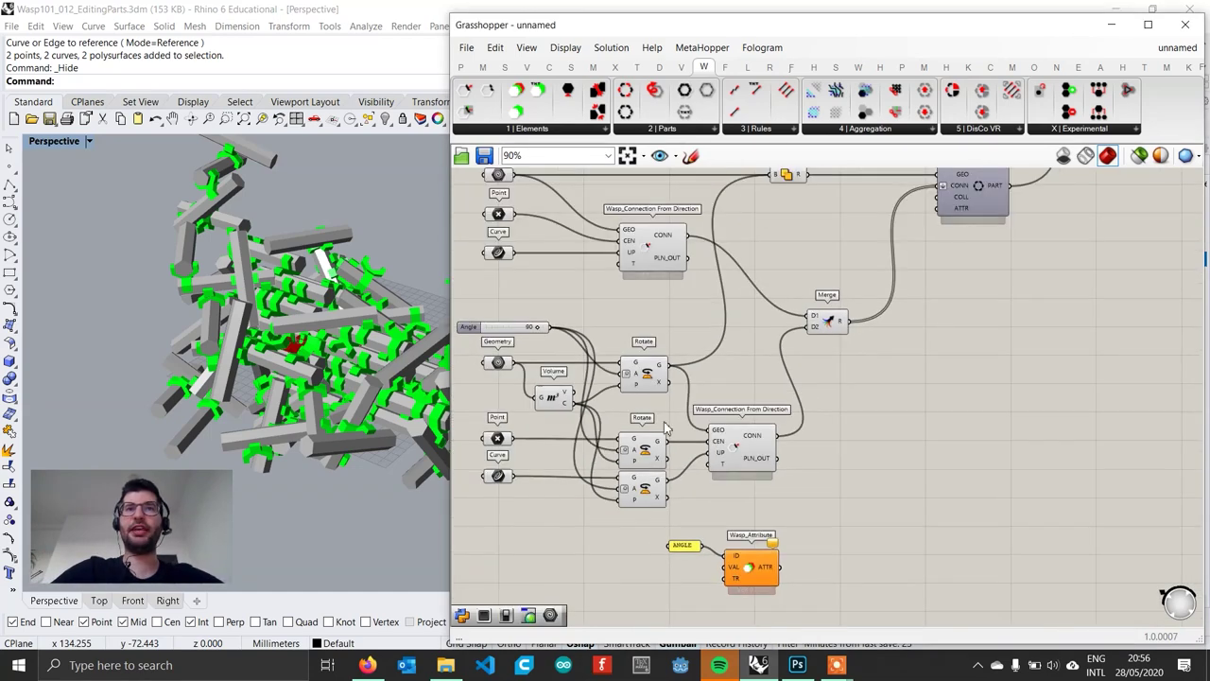
# Step: Connect the Angle slider to Wasp_Attribute's VAL input and its ATTR output to the ATTR input of the CONNECTOR Wasp_Basic Part
pyautogui.moveTo(557, 331); pyautogui.dragTo(733, 571)
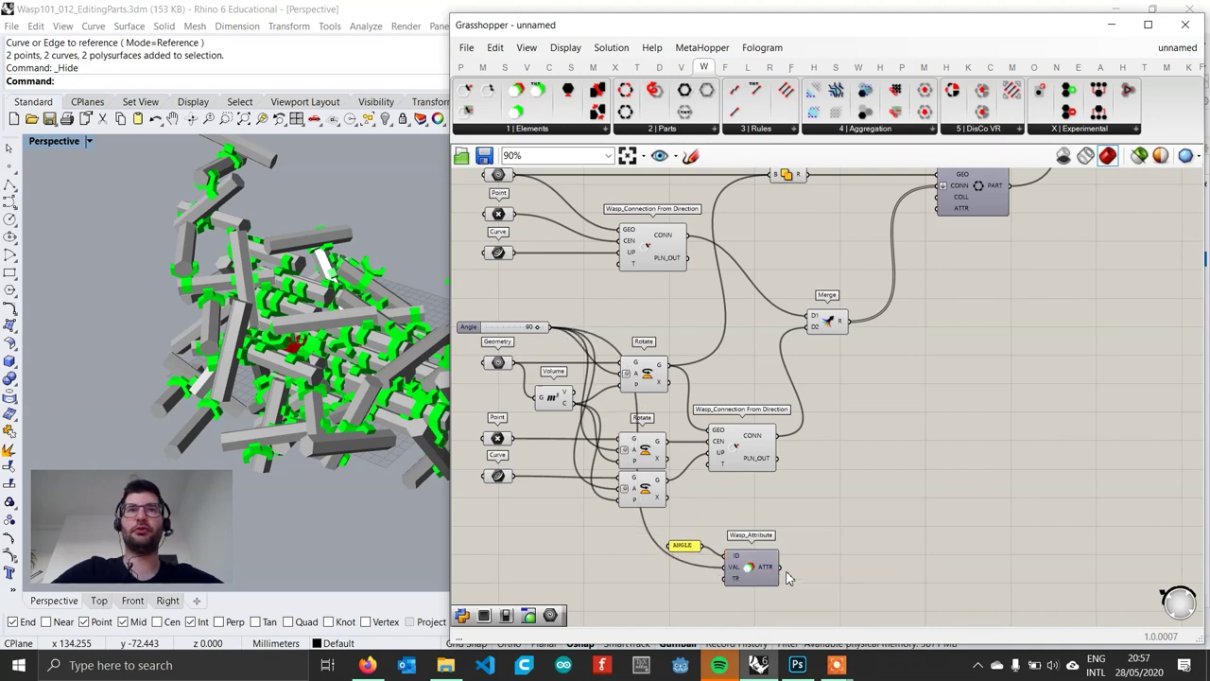
pyautogui.moveTo(781, 577)
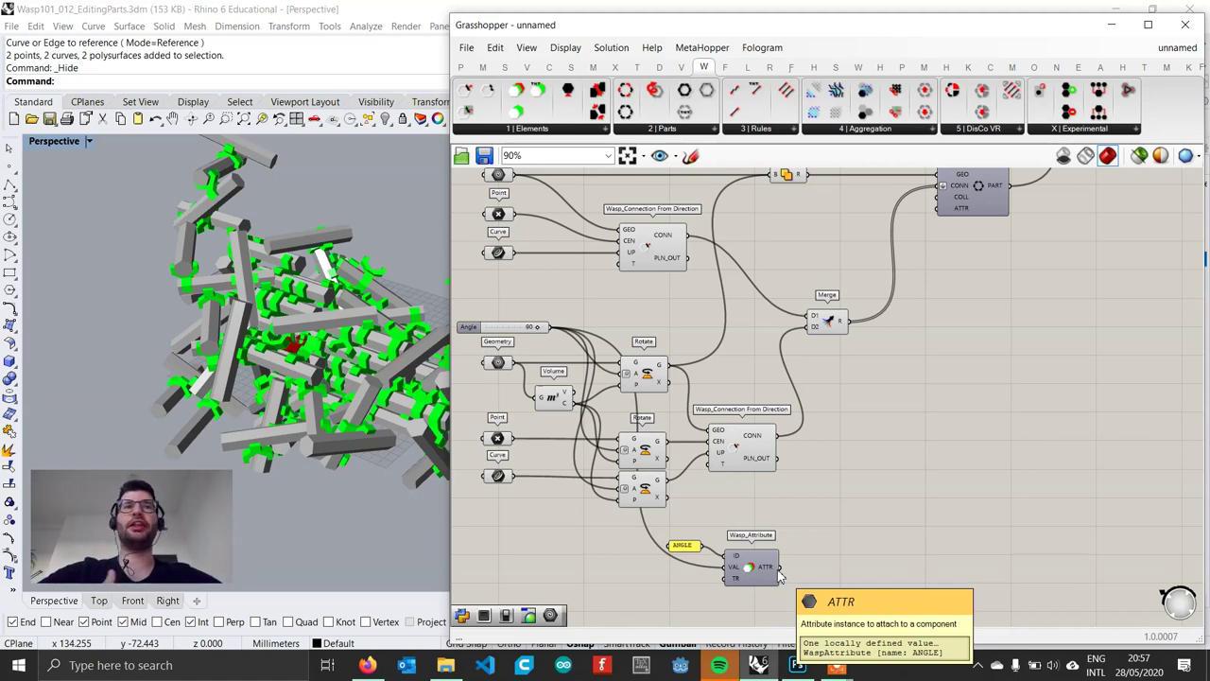
pyautogui.moveTo(782, 567); pyautogui.dragTo(862, 358)
pyautogui.scroll(2, 879, 374)
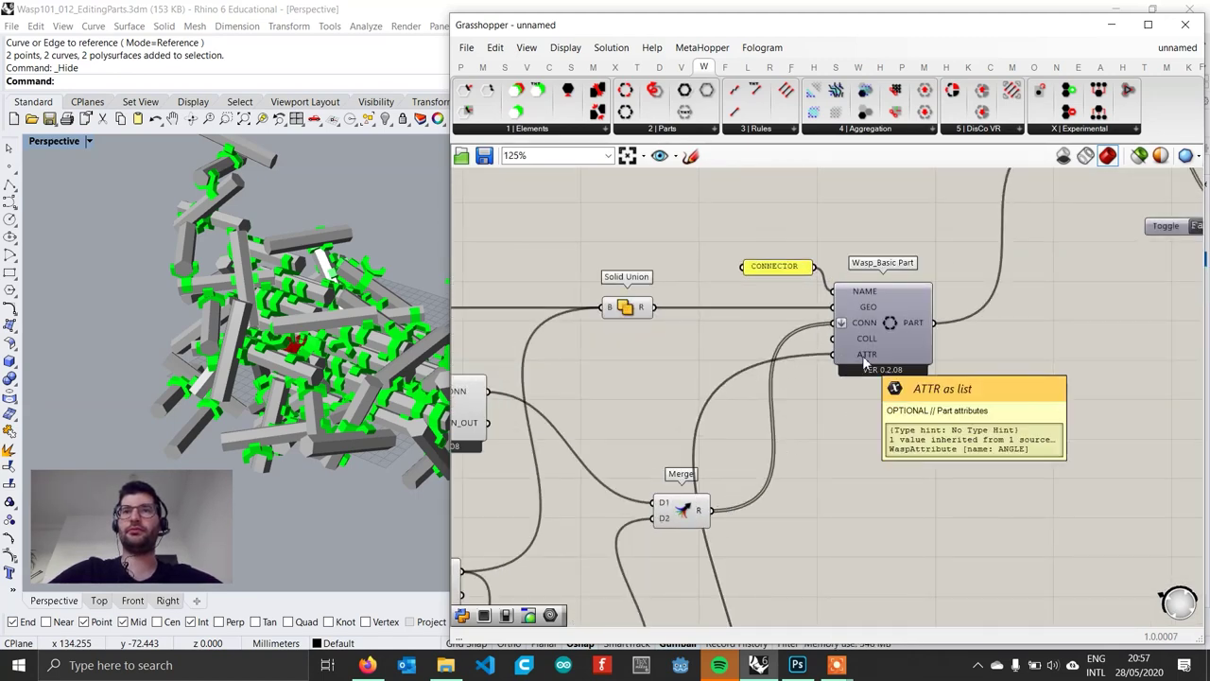
# Step: Reset the Wasp_Stochastic Aggregation so that it regrows with the attributed CONNECTOR parts
pyautogui.scroll(-5, 875, 365)
pyautogui.moveTo(1031, 386); pyautogui.dragTo(619, 461, button='right')
pyautogui.scroll(4, 714, 372)
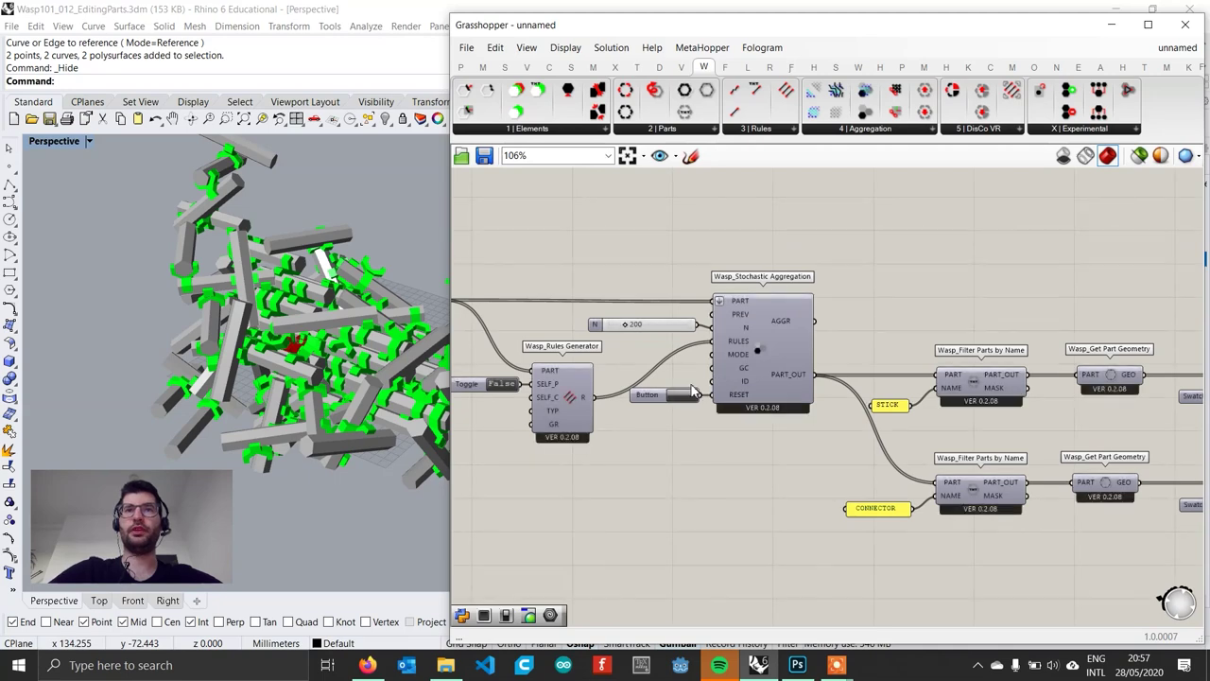
pyautogui.click(681, 396)
pyautogui.moveTo(364, 327); pyautogui.dragTo(312, 317, button='right')
pyautogui.scroll(3, 271, 294)
# Step: Set the aggregation's N slider to 50 parts
pyautogui.moveTo(616, 367); pyautogui.dragTo(714, 371, button='right')
pyautogui.scroll(3, 733, 352)
pyautogui.doubleClick(740, 333)
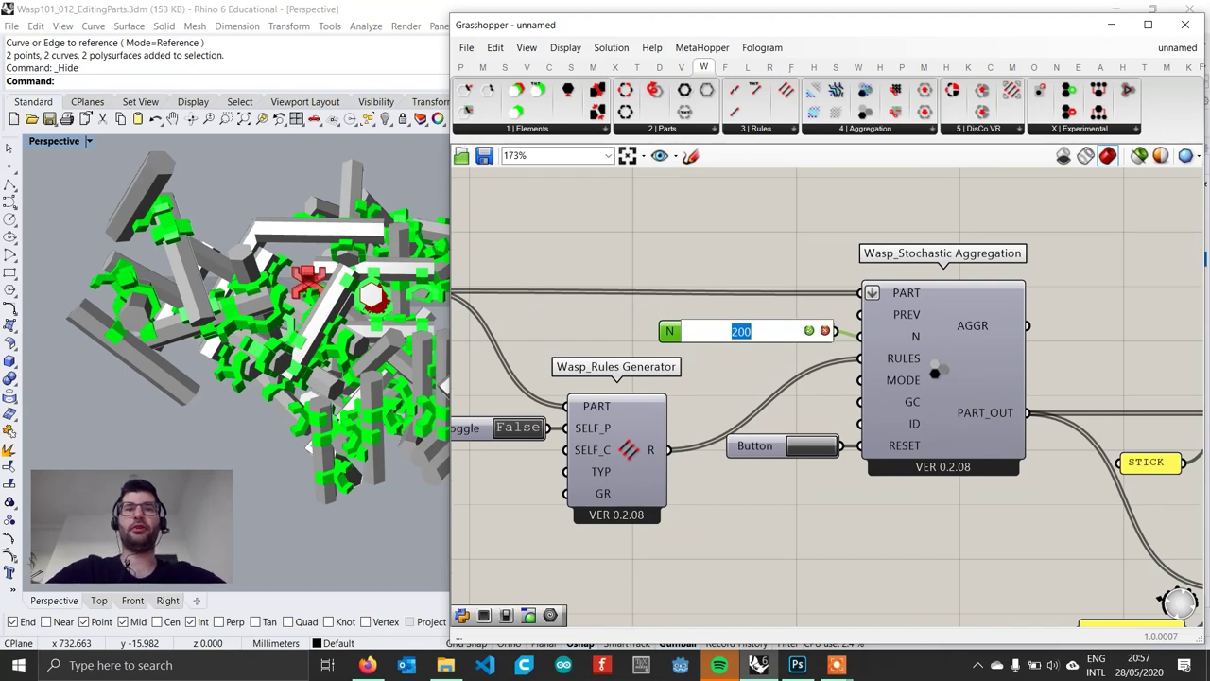
pyautogui.write('50')
pyautogui.press('Return')
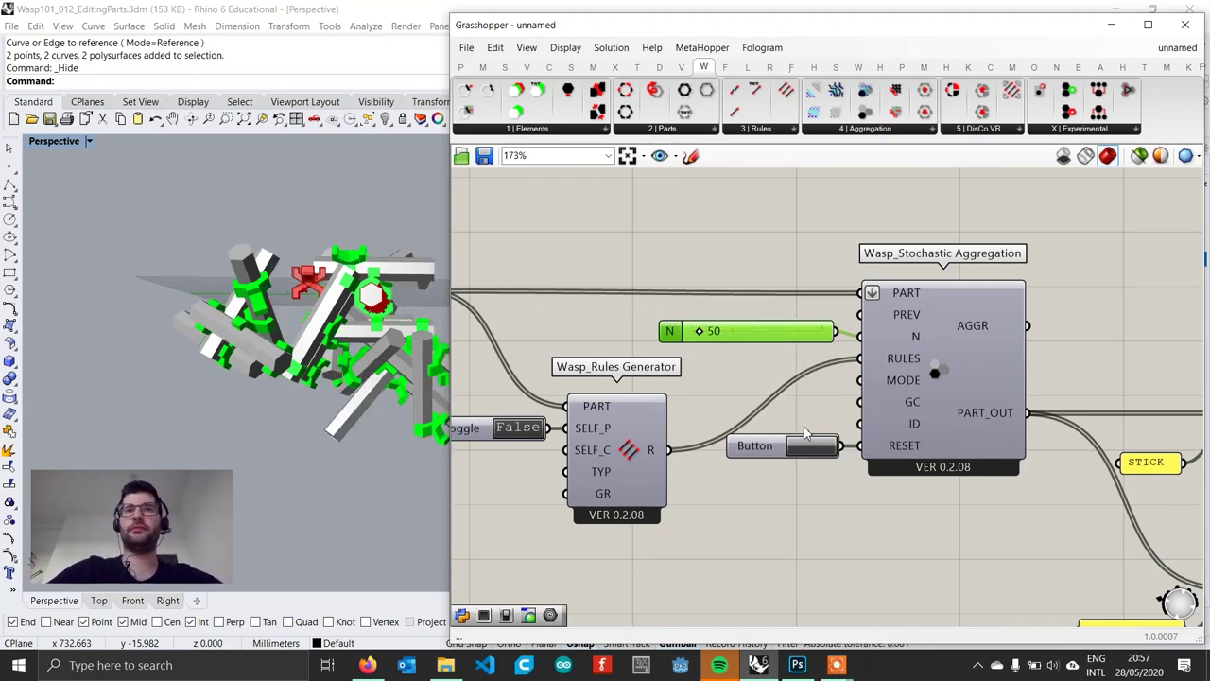
# Step: Set the Angle slider that drives the Rotate components to 60
pyautogui.scroll(3, 294, 312)
pyautogui.moveTo(294, 312); pyautogui.dragTo(397, 317, button='right')
pyautogui.moveTo(737, 354); pyautogui.dragTo(908, 341, button='right')
pyautogui.scroll(-6, 907, 341)
pyautogui.moveTo(729, 449); pyautogui.dragTo(890, 380, button='right')
pyautogui.scroll(4, 605, 463)
pyautogui.doubleClick(501, 390)
pyautogui.press('Return')
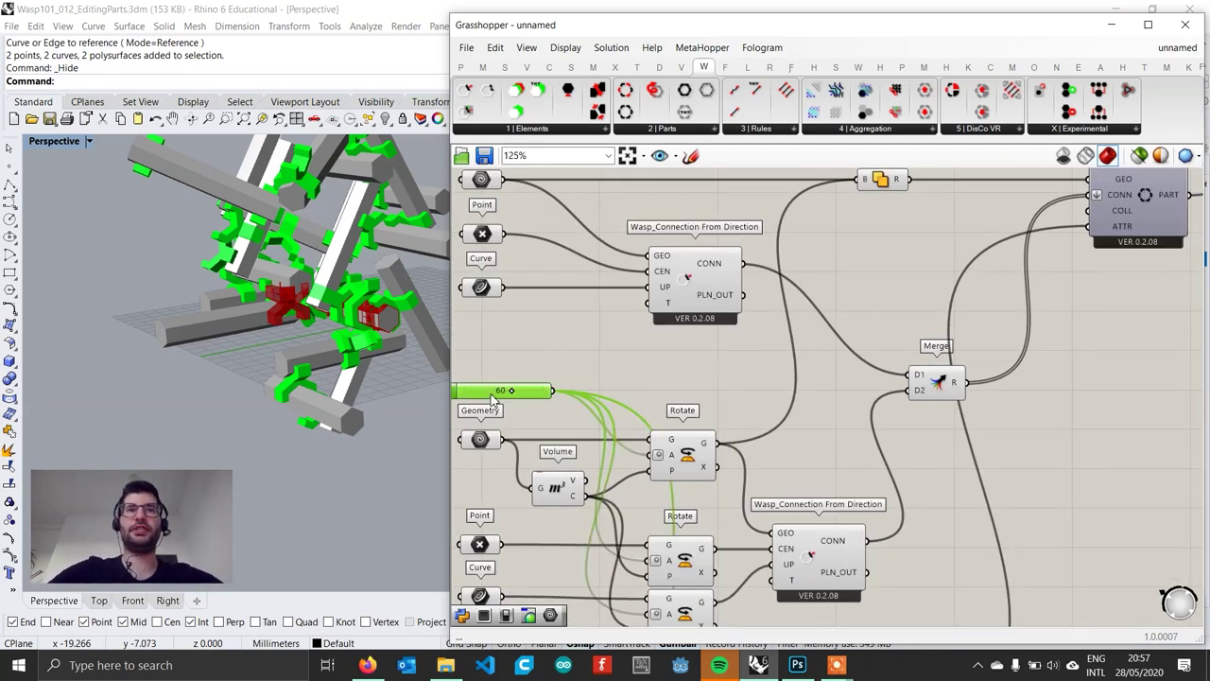
# Step: Raise the N slider of the Wasp_Stochastic Aggregation to 100 parts
pyautogui.scroll(-3, 667, 372)
pyautogui.moveTo(1077, 364); pyautogui.dragTo(776, 478, button='right')
pyautogui.scroll(3, 851, 322)
pyautogui.scroll(2, 851, 322)
pyautogui.doubleClick(814, 291)
pyautogui.write('100')
pyautogui.press('Return')
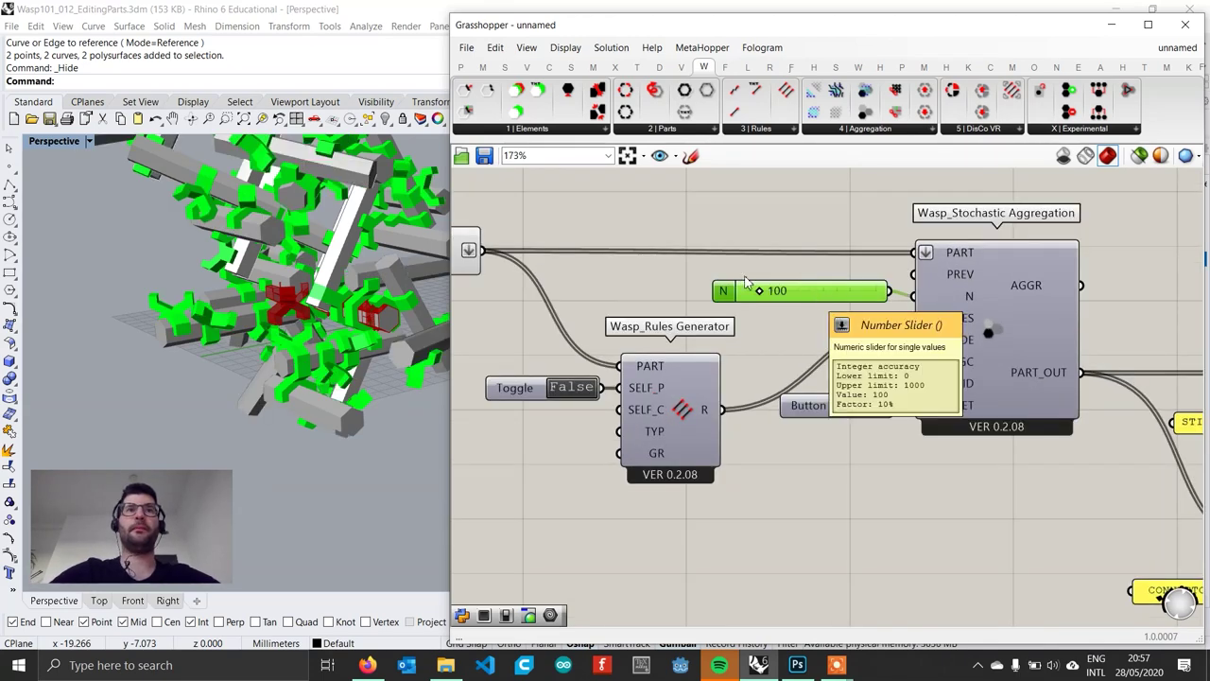
# Step: Set the connector's Angle slider to 30
pyautogui.scroll(-4, 720, 434)
pyautogui.moveTo(721, 433); pyautogui.dragTo(870, 425, button='right')
pyautogui.scroll(4, 567, 449)
pyautogui.doubleClick(561, 448)
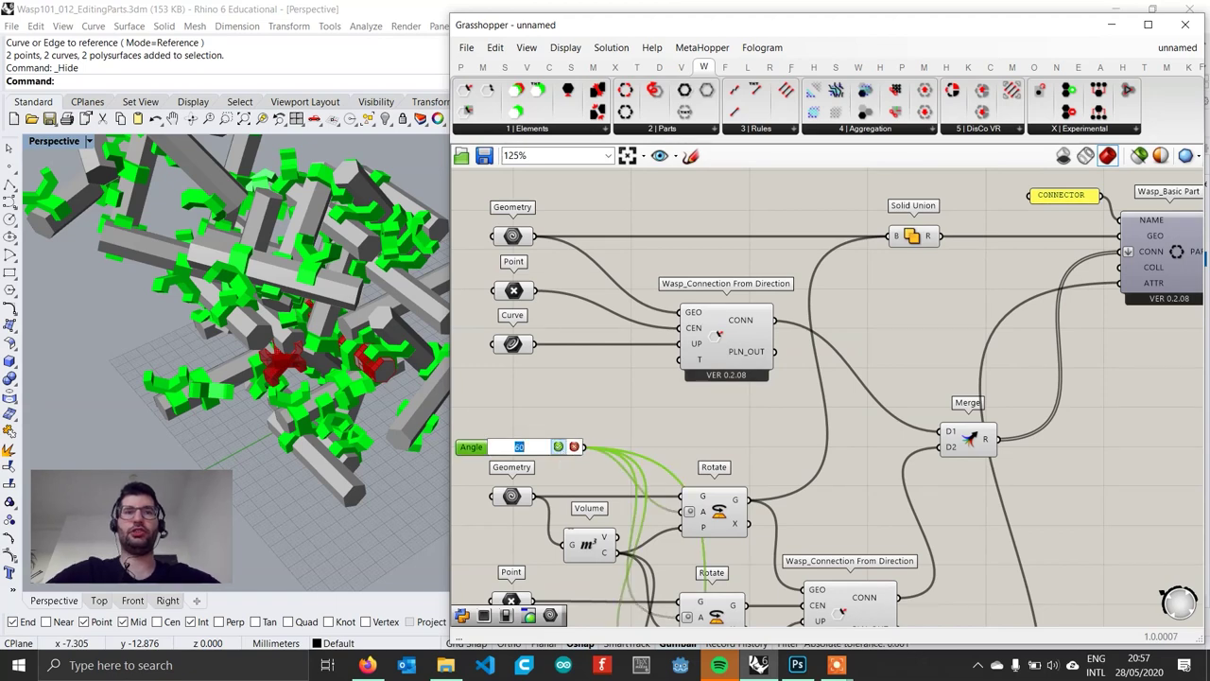
pyautogui.write('30')
pyautogui.press('Return')
# Step: Raise the aggregation's N slider to 150 parts
pyautogui.scroll(-4, 599, 487)
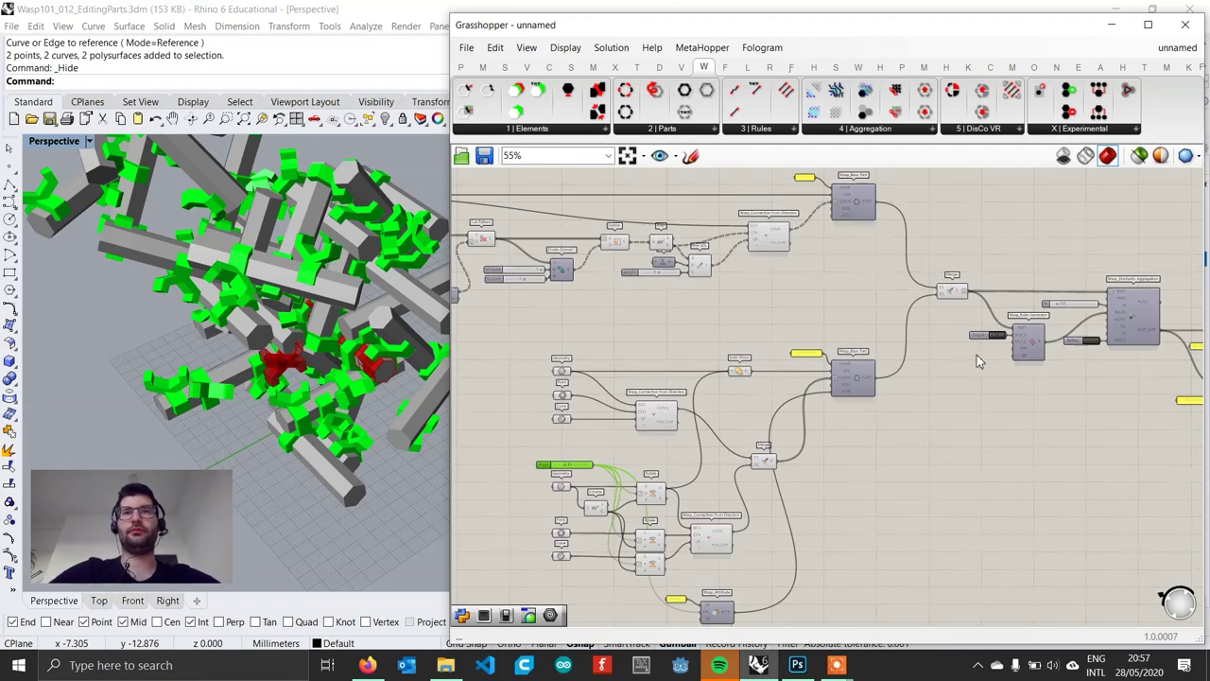
pyautogui.moveTo(1162, 292); pyautogui.dragTo(967, 344, button='right')
pyautogui.scroll(5, 964, 343)
pyautogui.click(761, 387)
pyautogui.doubleClick(761, 389)
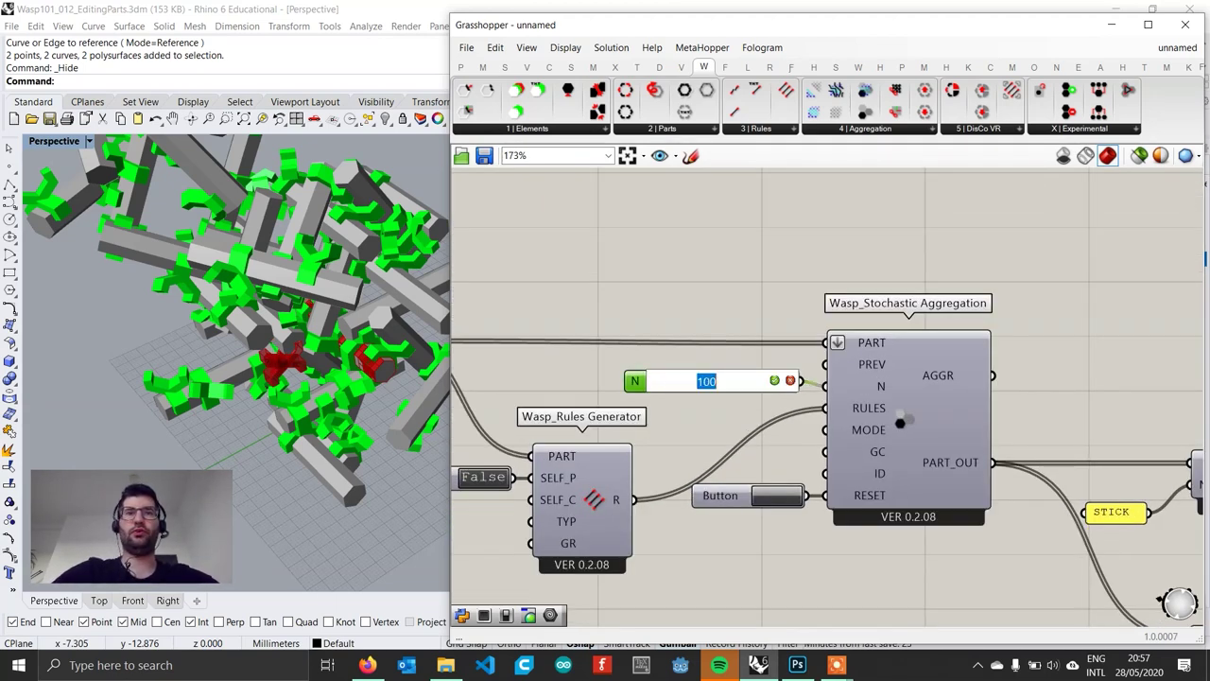
pyautogui.press('Return')
# Step: Set the connector's Angle slider to 0
pyautogui.scroll(-6, 797, 402)
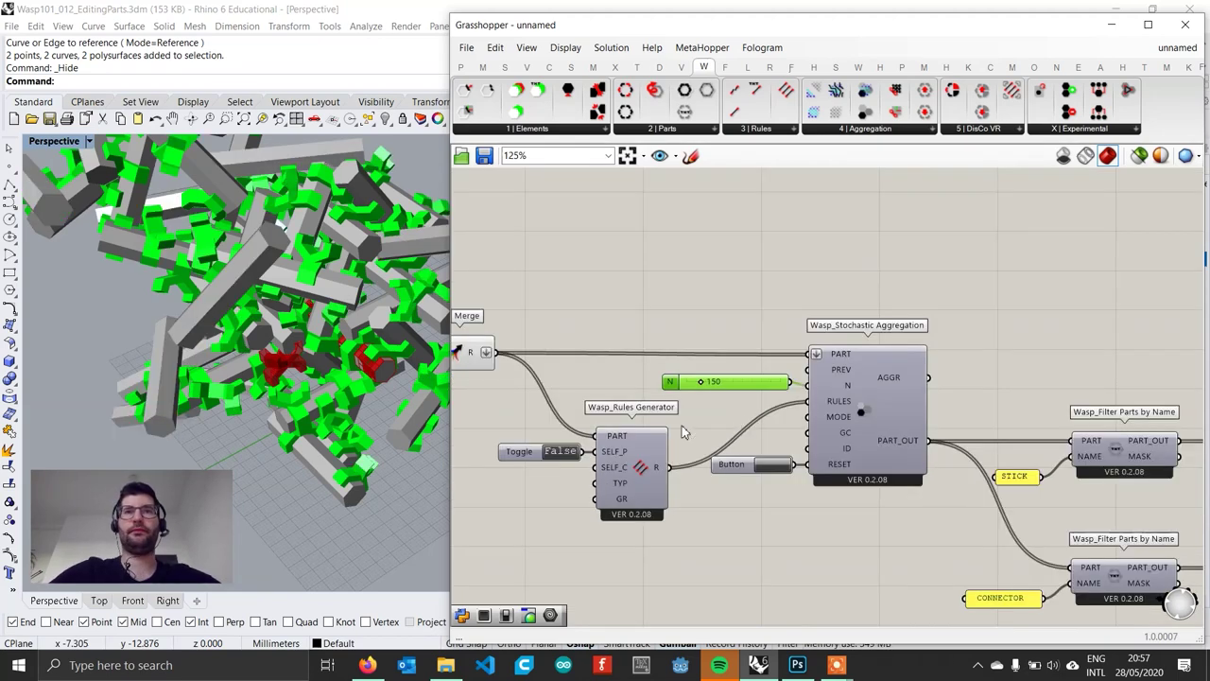
pyautogui.moveTo(815, 371); pyautogui.dragTo(926, 312, button='right')
pyautogui.scroll(4, 619, 377)
pyautogui.doubleClick(626, 379)
pyautogui.press('Return')
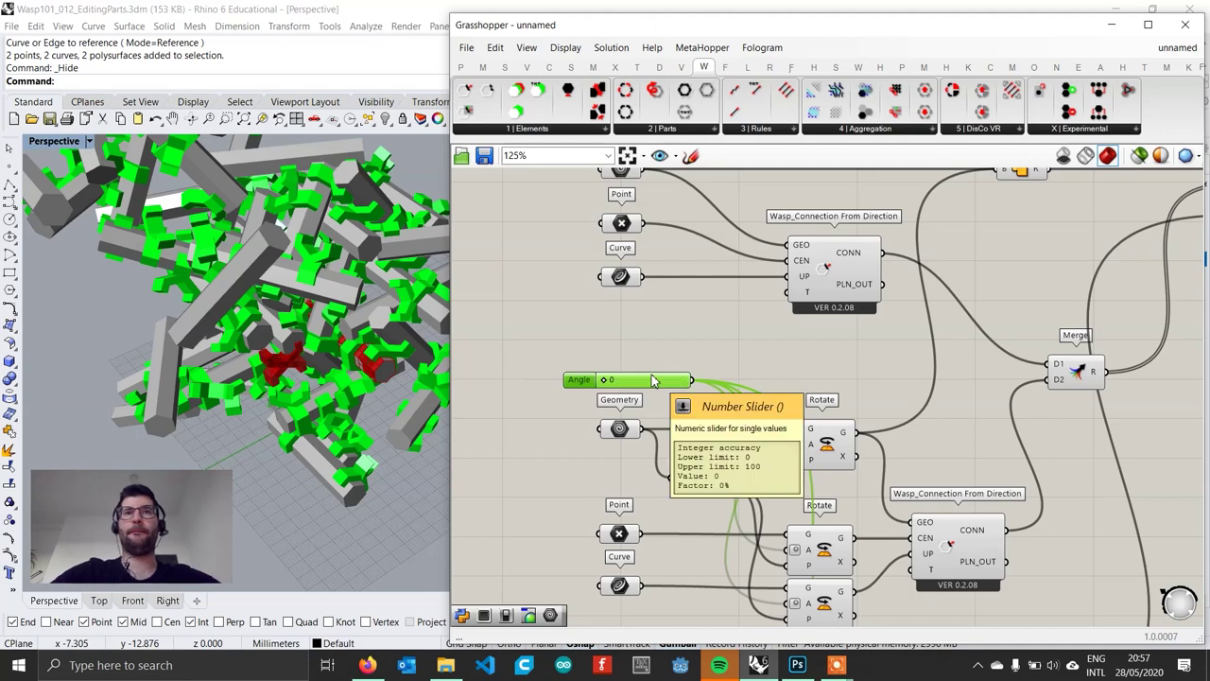
# Step: Raise the aggregation's N slider to 200 parts
pyautogui.scroll(-5, 905, 346)
pyautogui.scroll(6, 770, 302)
pyautogui.doubleClick(725, 315)
pyautogui.write('200')
pyautogui.press('Return')
# Step: Examine the connector angles in the Perspective viewport's aggregation and review the Wasp_Attribute component that stores them
pyautogui.moveTo(270, 264); pyautogui.dragTo(346, 331, button='right')
pyautogui.scroll(8, 322, 325)
pyautogui.scroll(-4, 321, 324)
pyautogui.scroll(-4, 319, 355)
pyautogui.scroll(-4, 675, 412)
pyautogui.moveTo(719, 397); pyautogui.dragTo(958, 290, button='right')
pyautogui.moveTo(665, 443); pyautogui.dragTo(827, 299, button='right')
pyautogui.scroll(3, 635, 523)
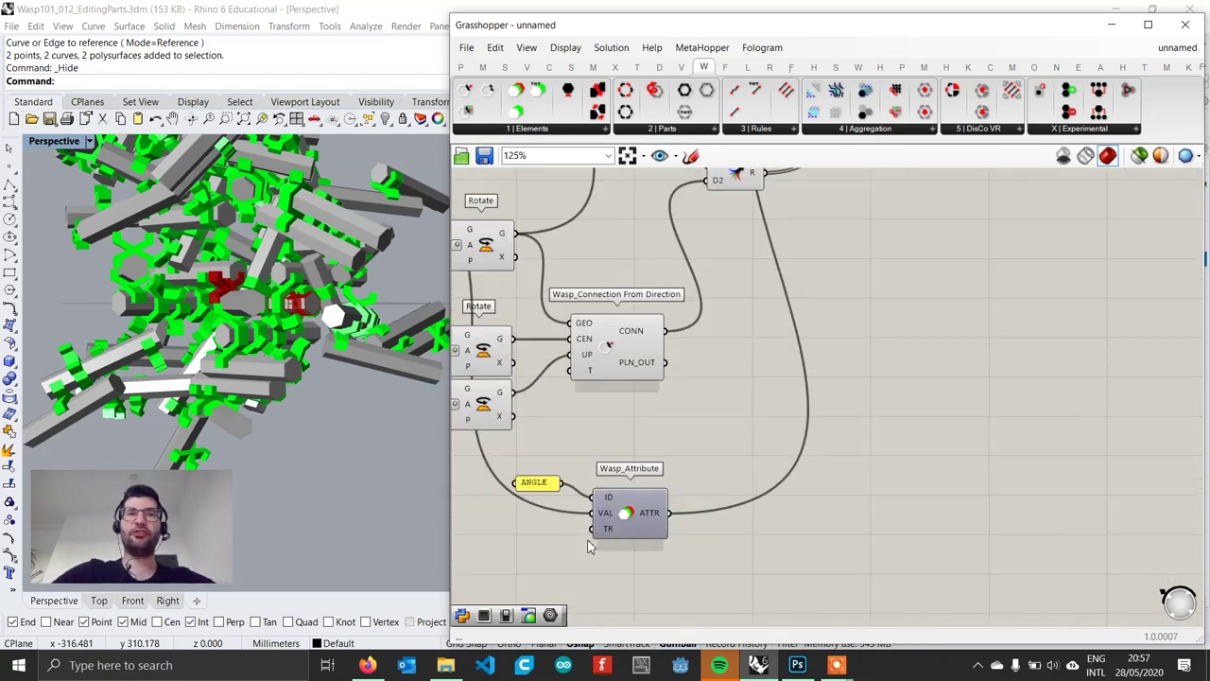
# Step: Move the green Colour Swatch and its Custom Preview farther away from the CONNECTOR Wasp_Get Part Geometry, and inspect the filtered CONNECTOR parts
pyautogui.scroll(-4, 635, 523)
pyautogui.moveTo(870, 470); pyautogui.dragTo(737, 528, button='right')
pyautogui.moveTo(1134, 361); pyautogui.dragTo(822, 413, button='right')
pyautogui.scroll(3, 874, 401)
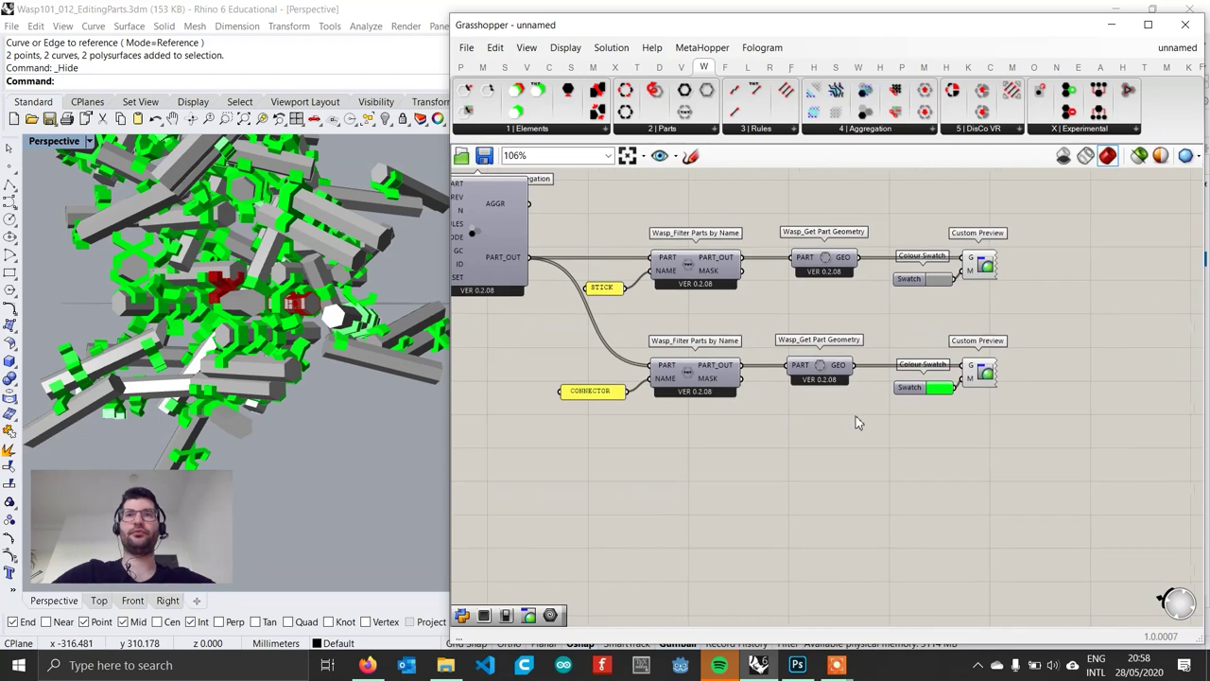
pyautogui.scroll(2, 937, 405)
pyautogui.moveTo(804, 346); pyautogui.dragTo(932, 432)
pyautogui.moveTo(912, 373); pyautogui.dragTo(993, 373)
pyautogui.scroll(-2, 657, 390)
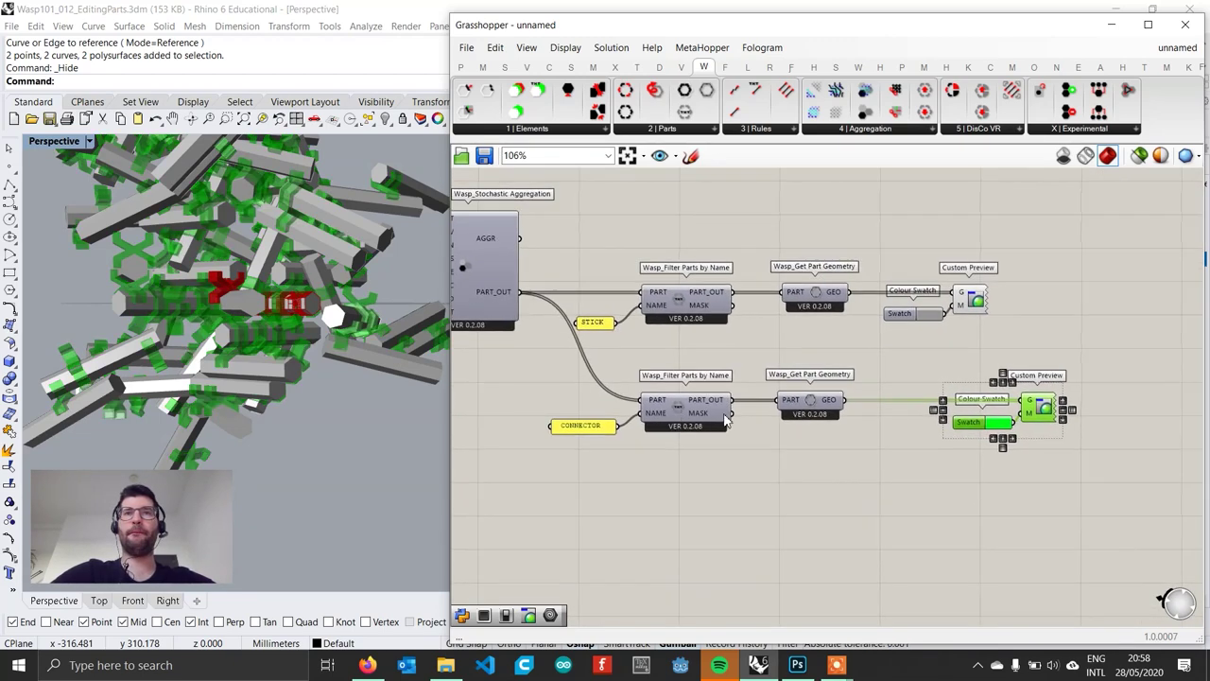
pyautogui.scroll(2, 673, 460)
pyautogui.moveTo(707, 399)
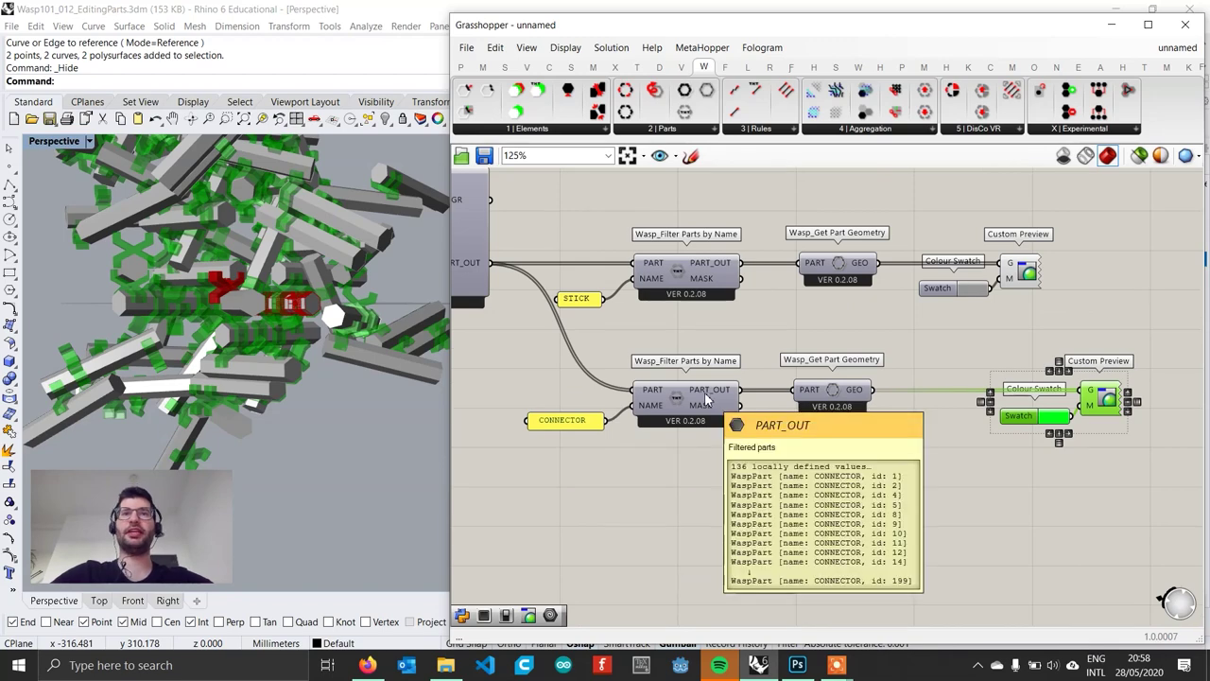
pyautogui.click(819, 484)
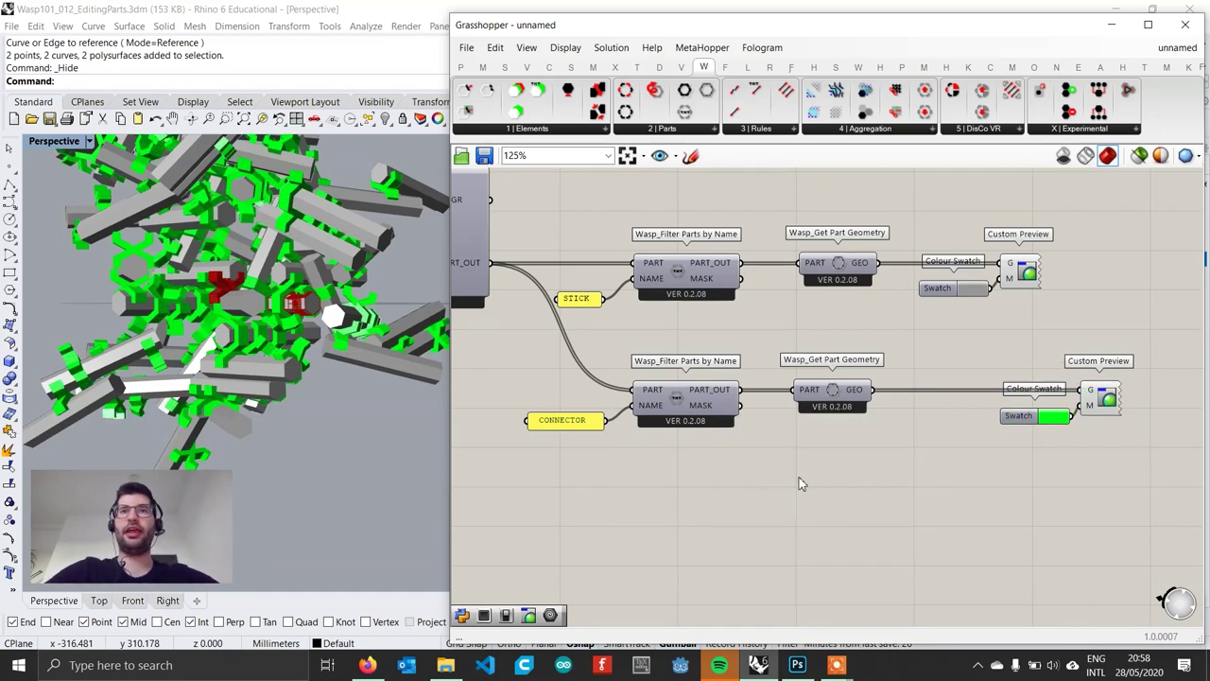
# Step: Add a Wasp_Get Attribute by Name component below the CONNECTOR Wasp_Get Part Geometry and feed it the filtered CONNECTOR parts
pyautogui.click(558, 131)
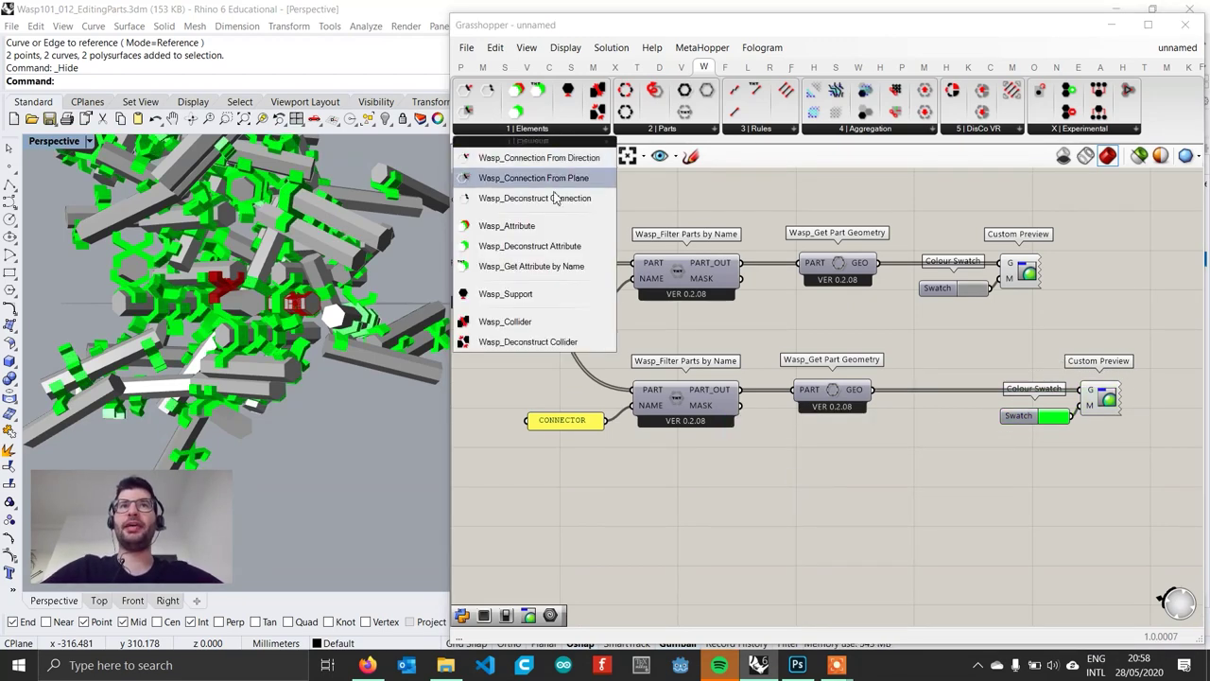
pyautogui.click(549, 267)
pyautogui.click(816, 509)
pyautogui.moveTo(817, 510); pyautogui.dragTo(805, 485)
pyautogui.moveTo(828, 494); pyautogui.dragTo(838, 496)
# Step: Add a panel reading ANGLE, connect it to the ID input of Wasp_Get Attribute by Name, and place it beside the component
pyautogui.doubleClick(706, 515)
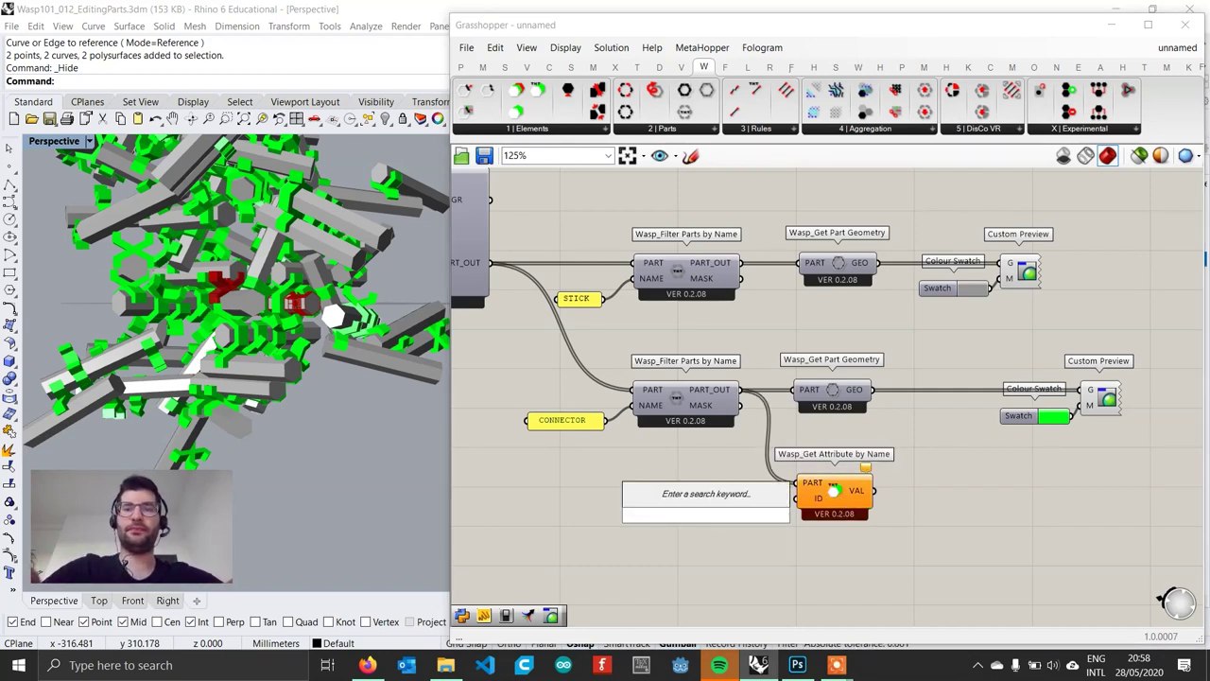
pyautogui.write('"ANG')
pyautogui.press('Return')
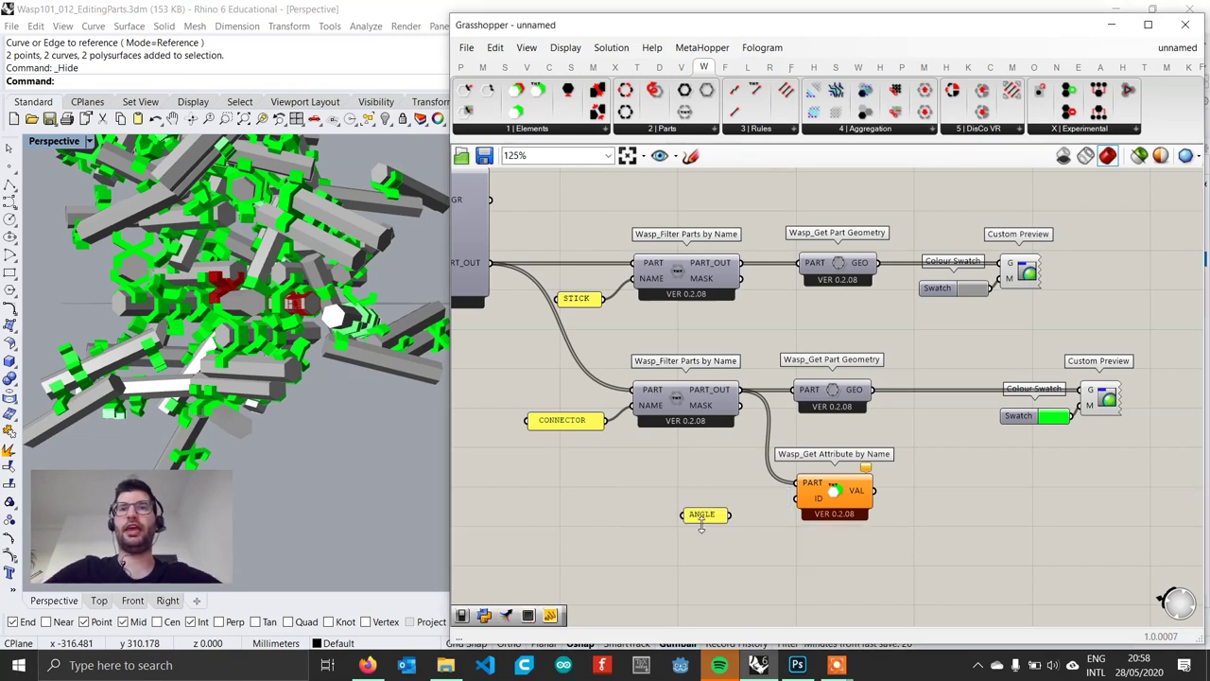
pyautogui.moveTo(785, 512); pyautogui.dragTo(788, 505)
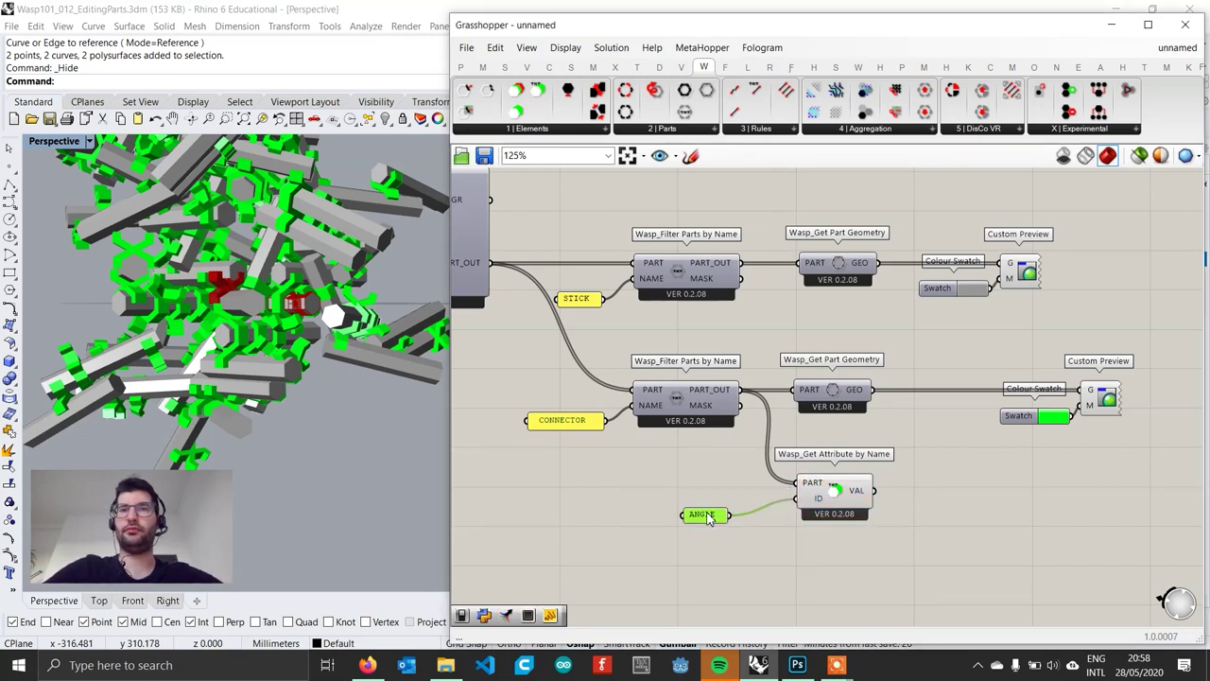
# Step: Flatten the VAL output of Wasp_Get Attribute by Name
pyautogui.moveTo(864, 496)
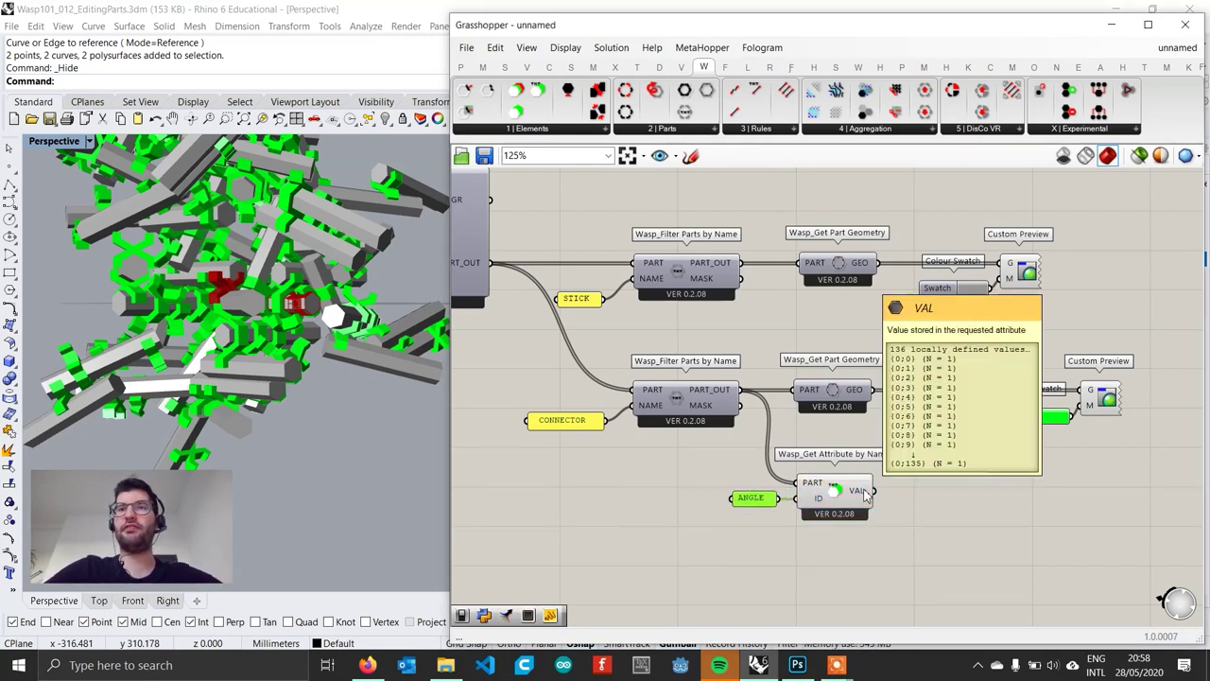
pyautogui.moveTo(863, 494); pyautogui.dragTo(784, 499, button='right')
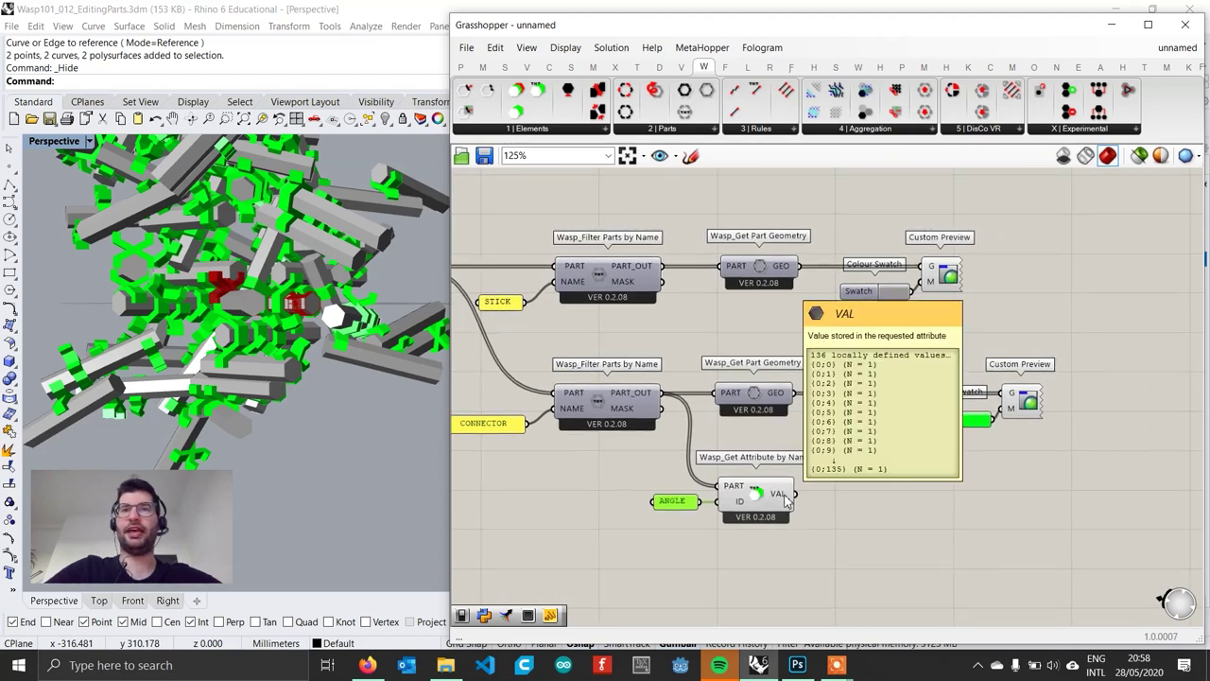
pyautogui.rightClick(784, 498)
pyautogui.click(819, 556)
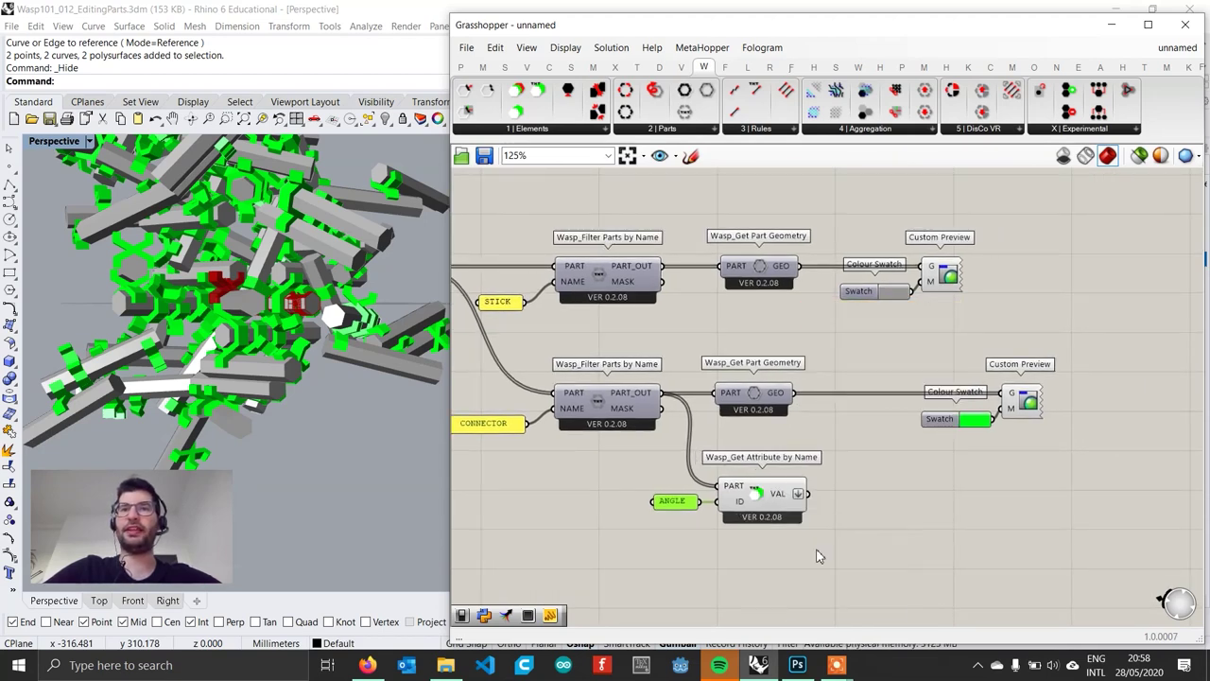
pyautogui.moveTo(781, 497)
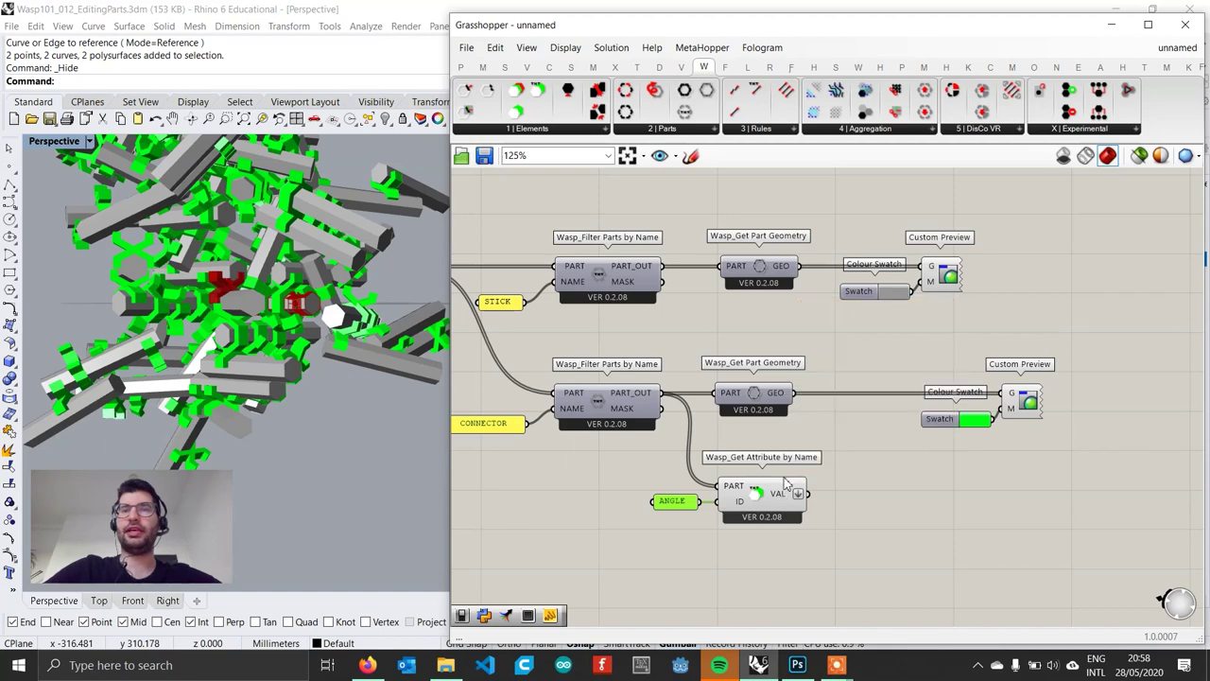
# Step: Shift the CONNECTOR branch's Colour Swatch and Custom Preview farther along the canvas to make room for more components
pyautogui.moveTo(783, 508)
pyautogui.moveTo(922, 482); pyautogui.dragTo(754, 486, button='right')
pyautogui.scroll(-1, 754, 486)
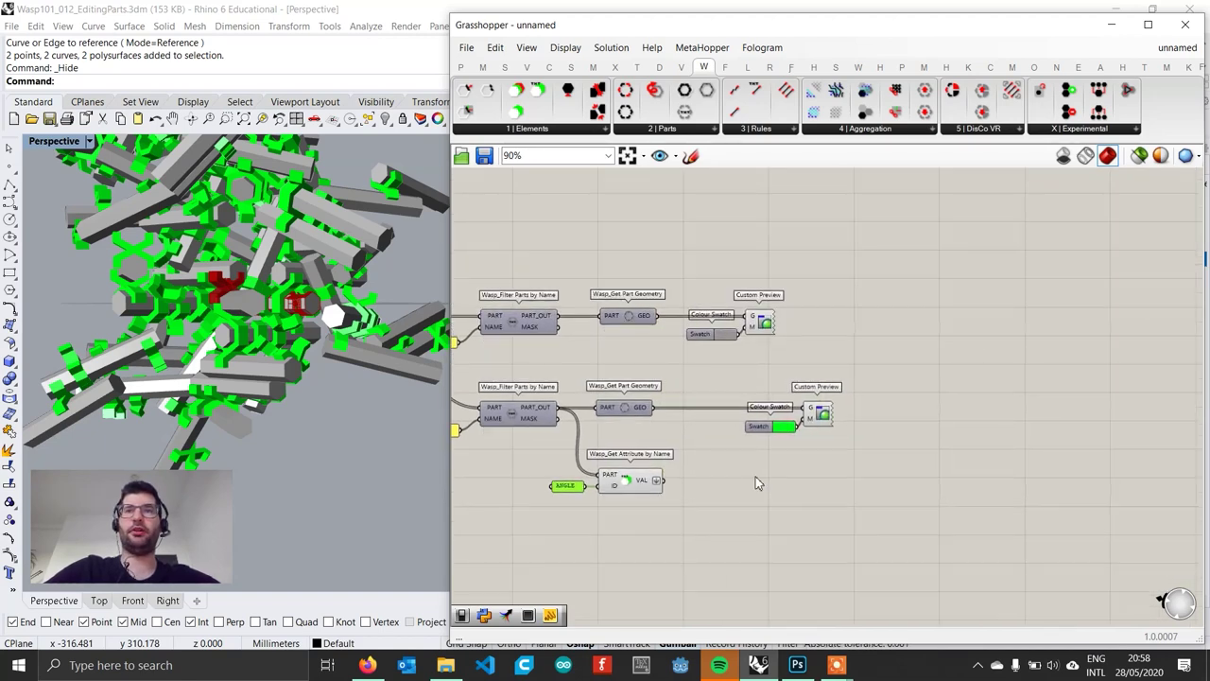
pyautogui.scroll(2, 754, 486)
pyautogui.moveTo(905, 462); pyautogui.dragTo(722, 347)
pyautogui.moveTo(875, 399); pyautogui.dragTo(994, 400)
# Step: Add a Remap Numbers component beside Wasp_Get Attribute by Name and feed VAL into its V input
pyautogui.moveTo(735, 540); pyautogui.dragTo(746, 495, button='right')
pyautogui.scroll(-1, 746, 499)
pyautogui.doubleClick(714, 474)
pyautogui.write('remap')
pyautogui.press('Return')
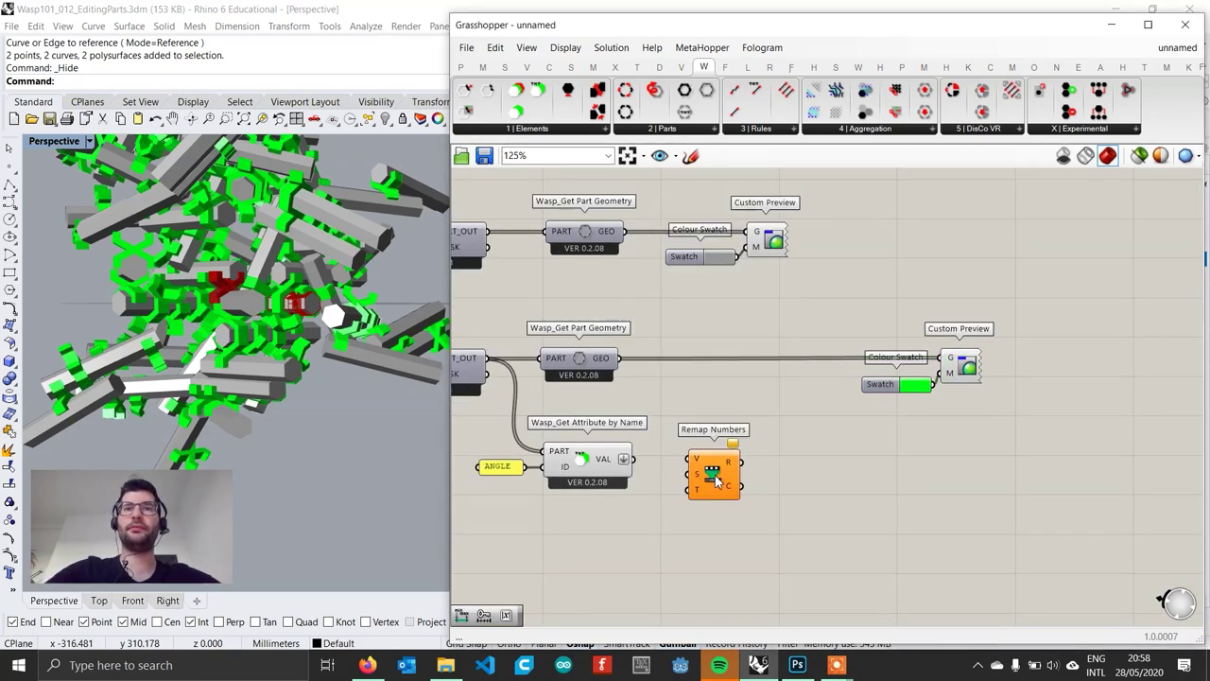
pyautogui.moveTo(632, 458); pyautogui.dragTo(757, 479)
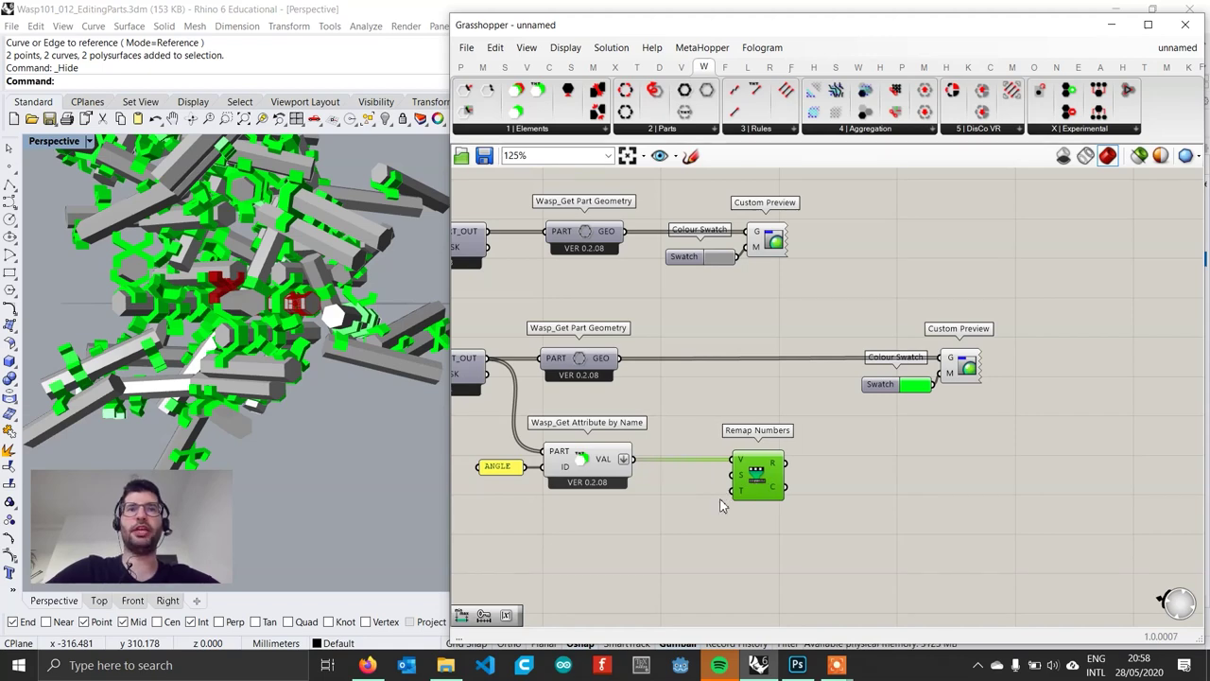
# Step: Add a numeric Bounds component between the two, feed it VAL, and connect its interval to the S input of Remap Numbers
pyautogui.scroll(1, 670, 507)
pyautogui.doubleClick(689, 492)
pyautogui.write('bo')
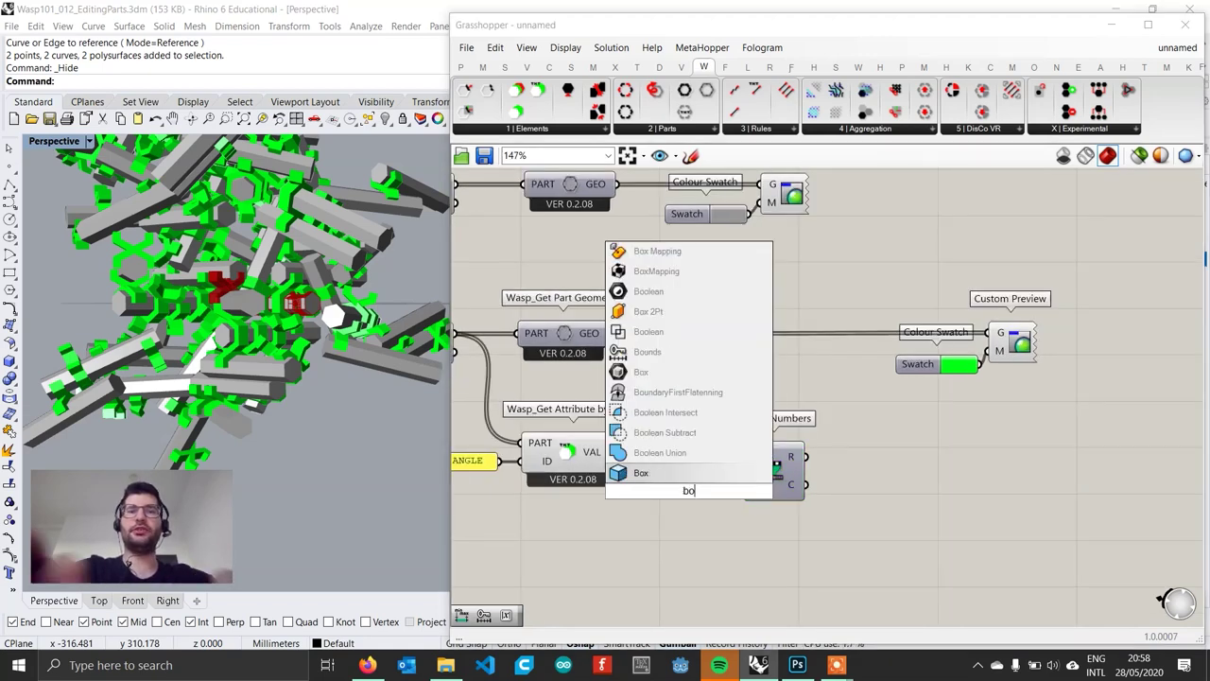
pyautogui.write('unds')
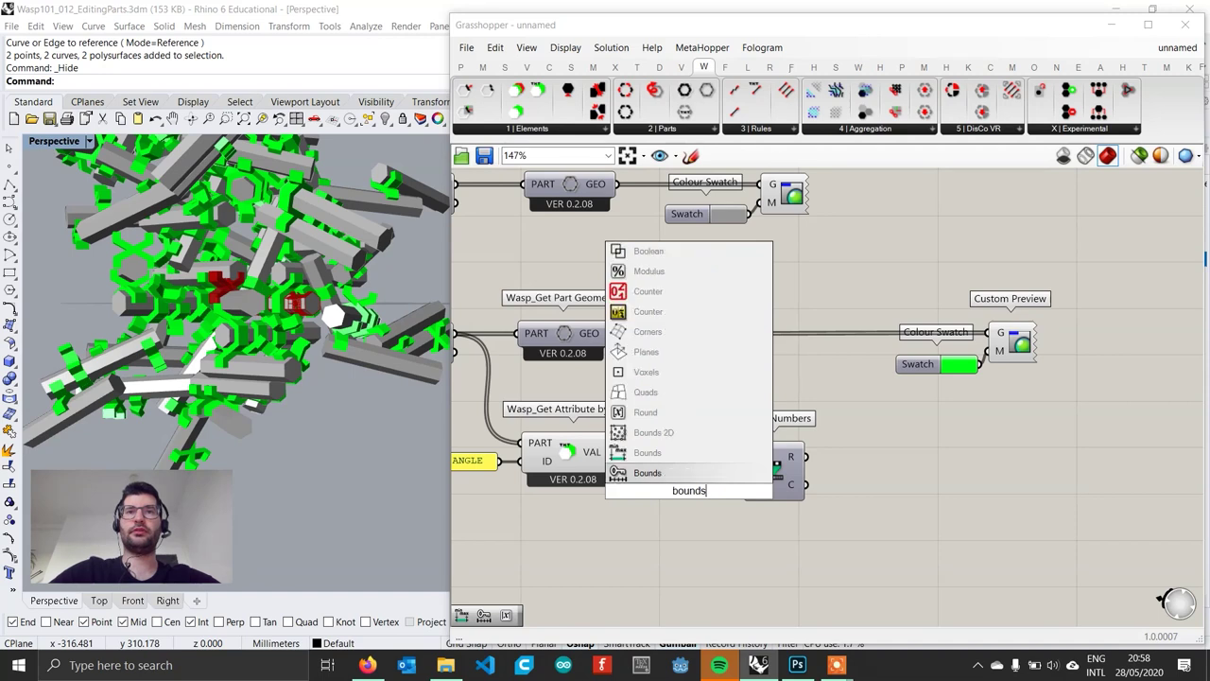
pyautogui.press('Return')
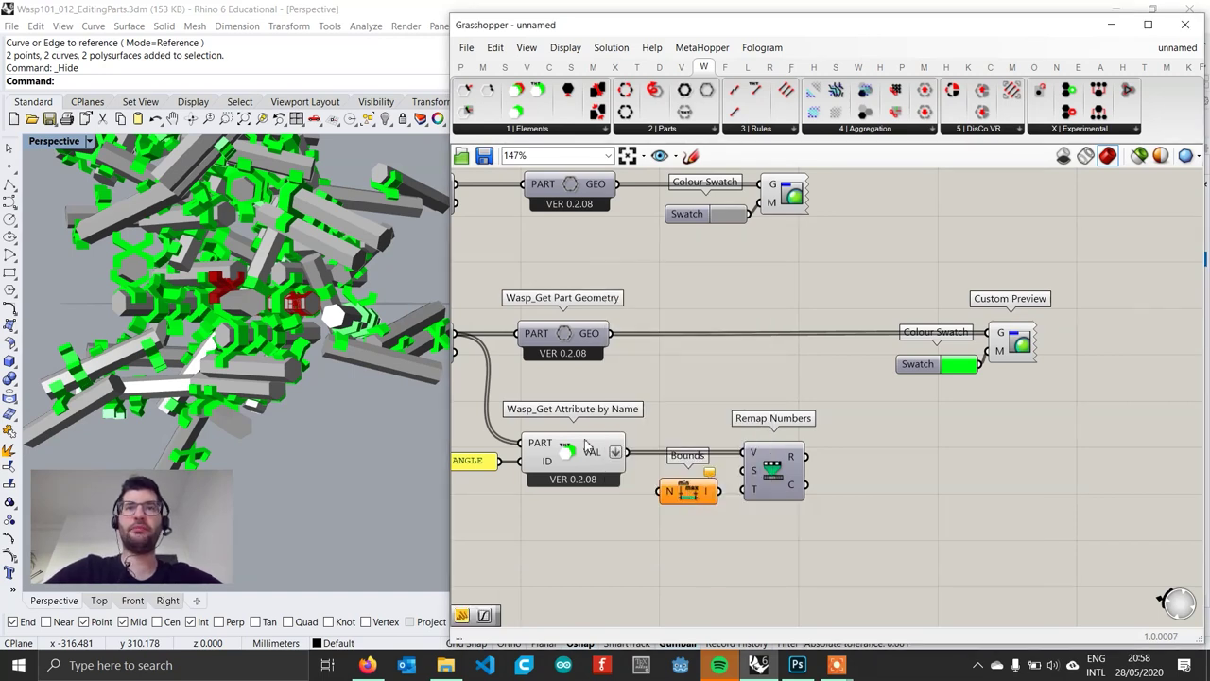
pyautogui.moveTo(643, 477); pyautogui.dragTo(702, 480)
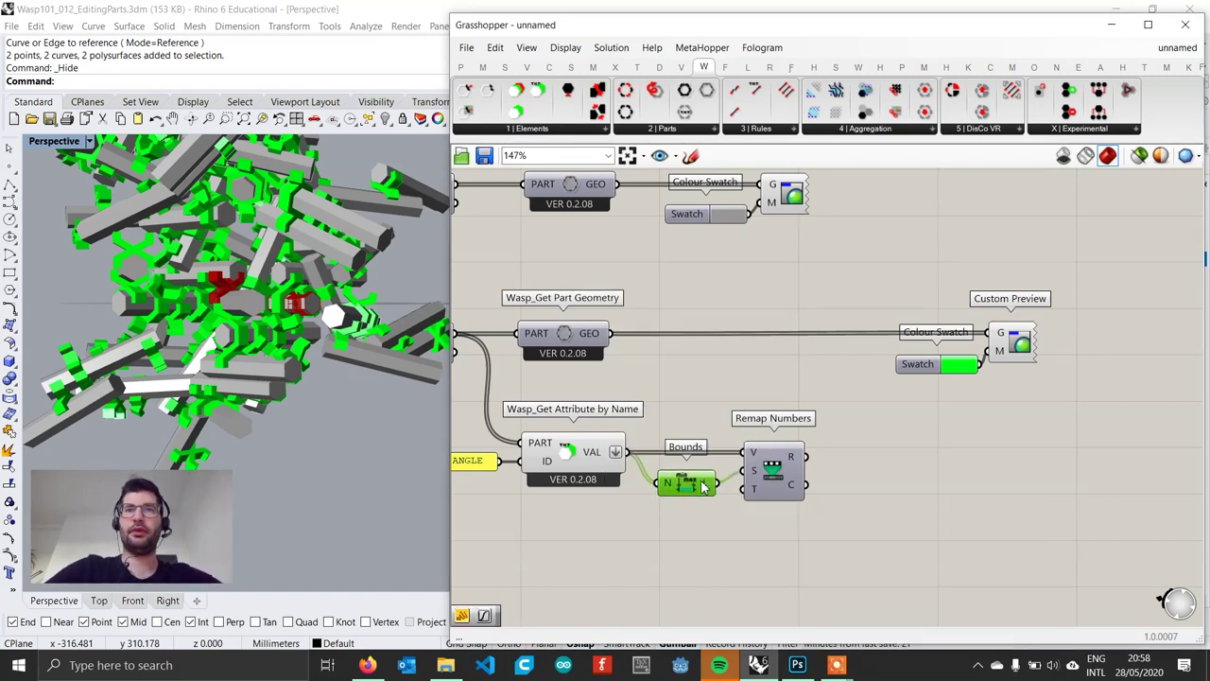
pyautogui.moveTo(795, 462)
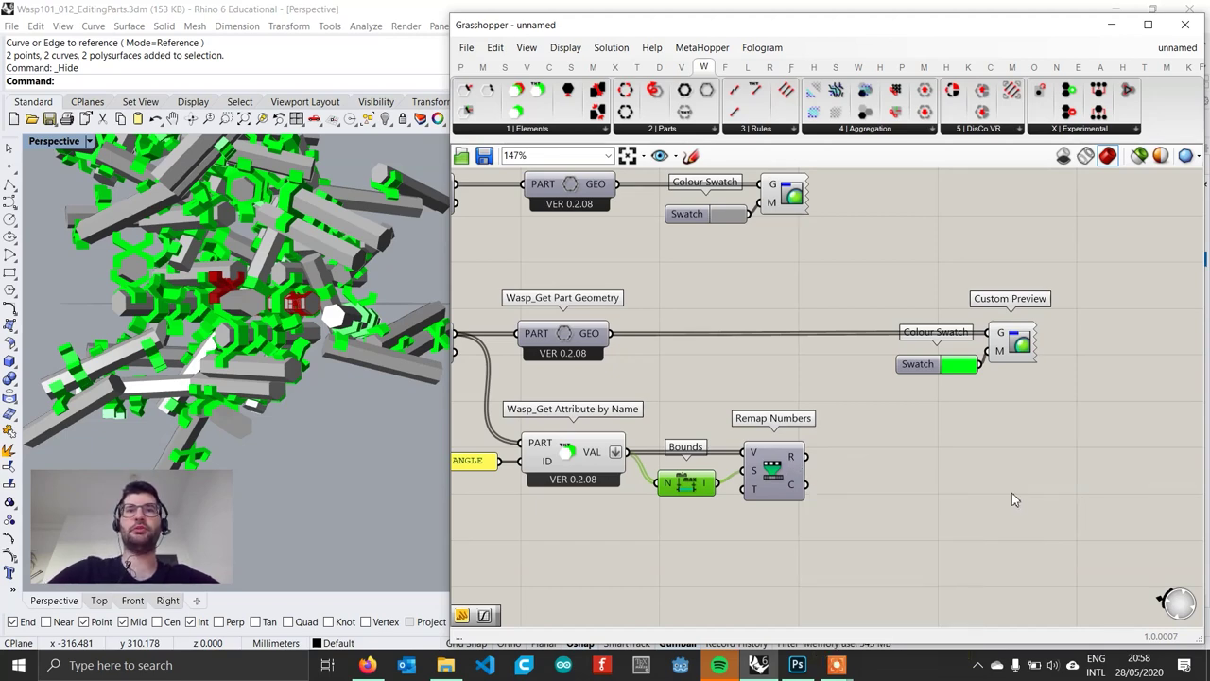
# Step: Add a Gradient, shrink it and place it beside Remap Numbers, and connect the remapped R values to its t input
pyautogui.moveTo(942, 485); pyautogui.dragTo(821, 486, button='right')
pyautogui.scroll(-1, 804, 481)
pyautogui.scroll(1, 805, 482)
pyautogui.doubleClick(756, 473)
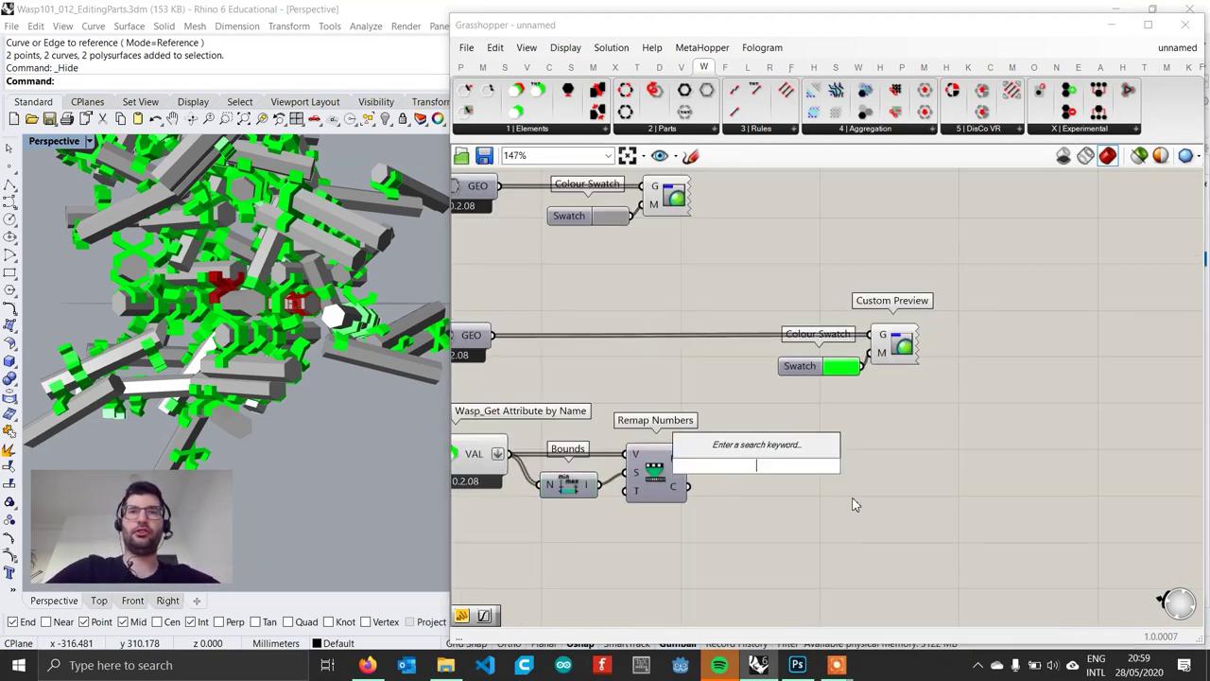
pyautogui.write('grandie')
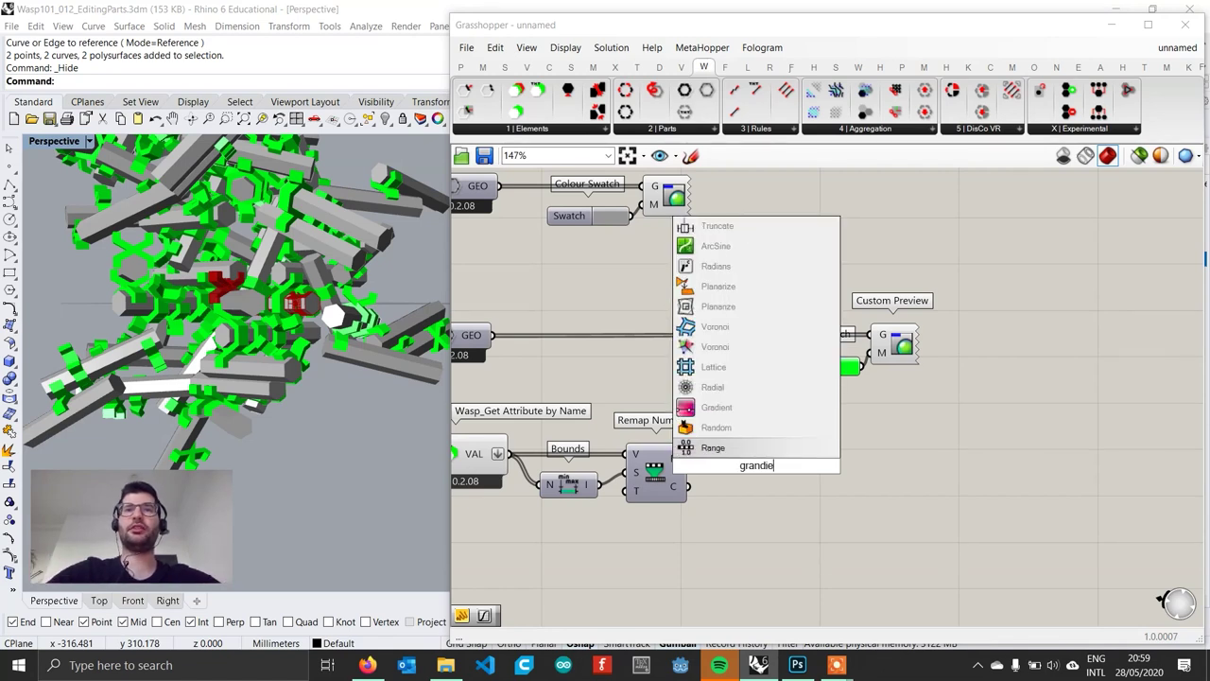
pyautogui.press('Up')
pyautogui.press('Up')
pyautogui.press('Return')
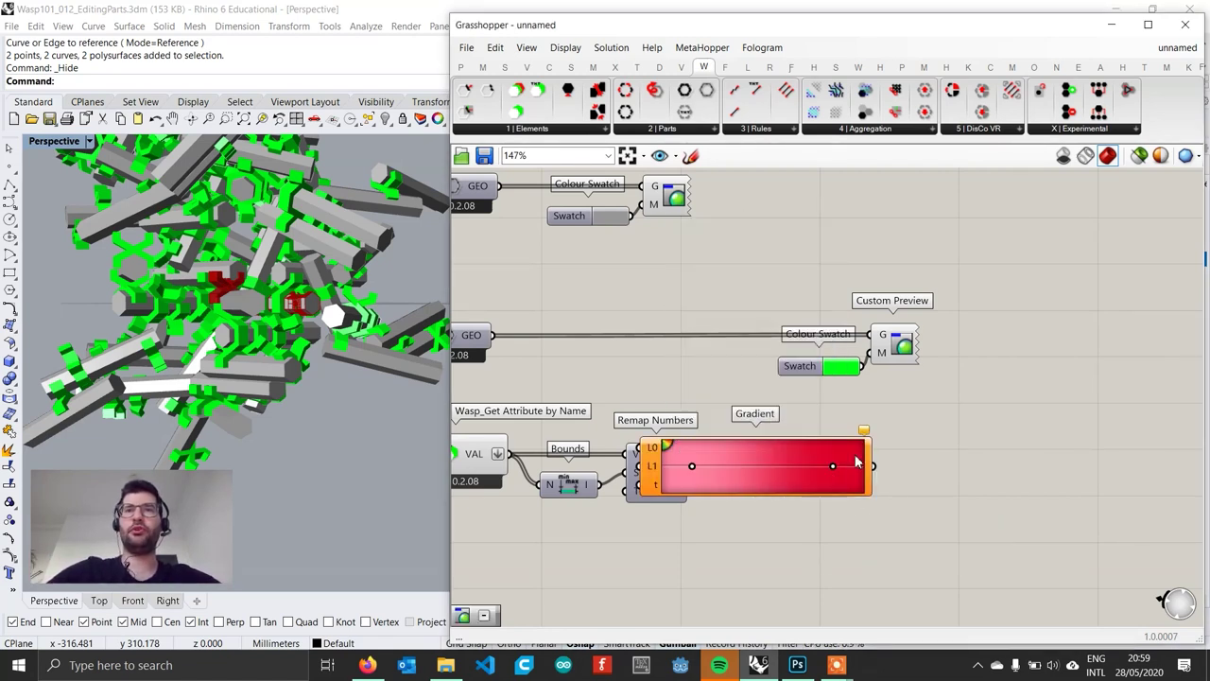
pyautogui.moveTo(858, 448); pyautogui.dragTo(781, 470)
pyautogui.moveTo(688, 458); pyautogui.dragTo(757, 496)
# Step: Apply the yellow-to-green preset to the Gradient
pyautogui.rightClick(785, 475)
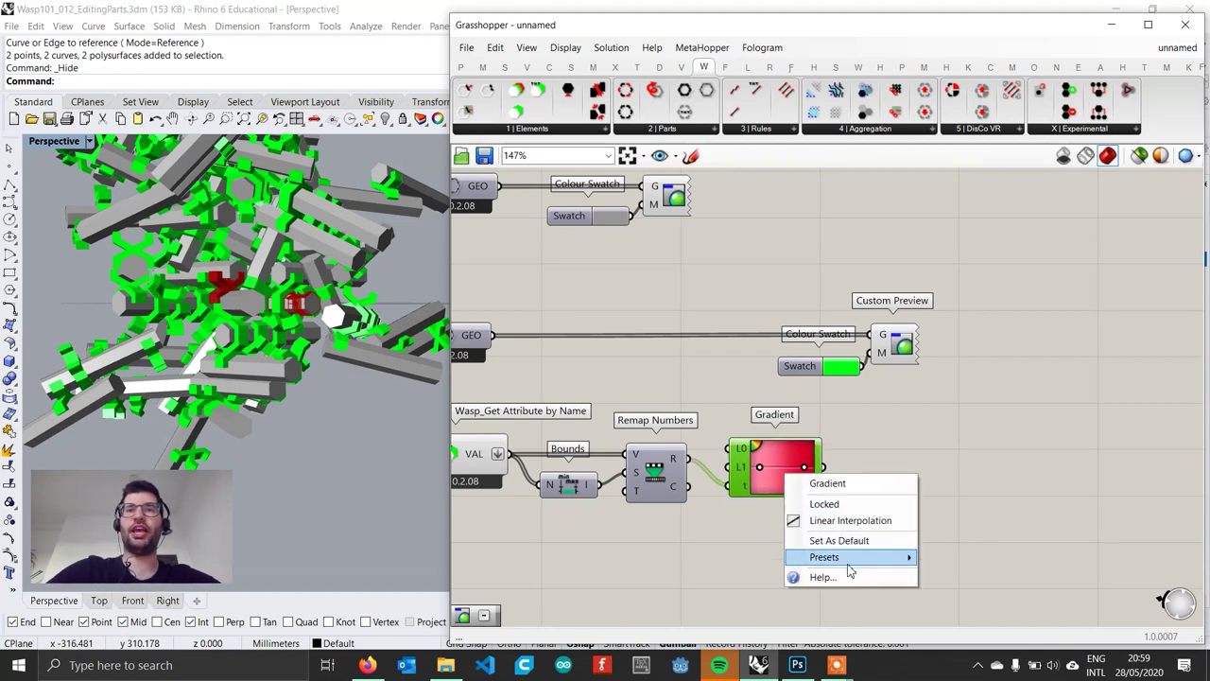
pyautogui.moveTo(856, 563)
pyautogui.click(961, 553)
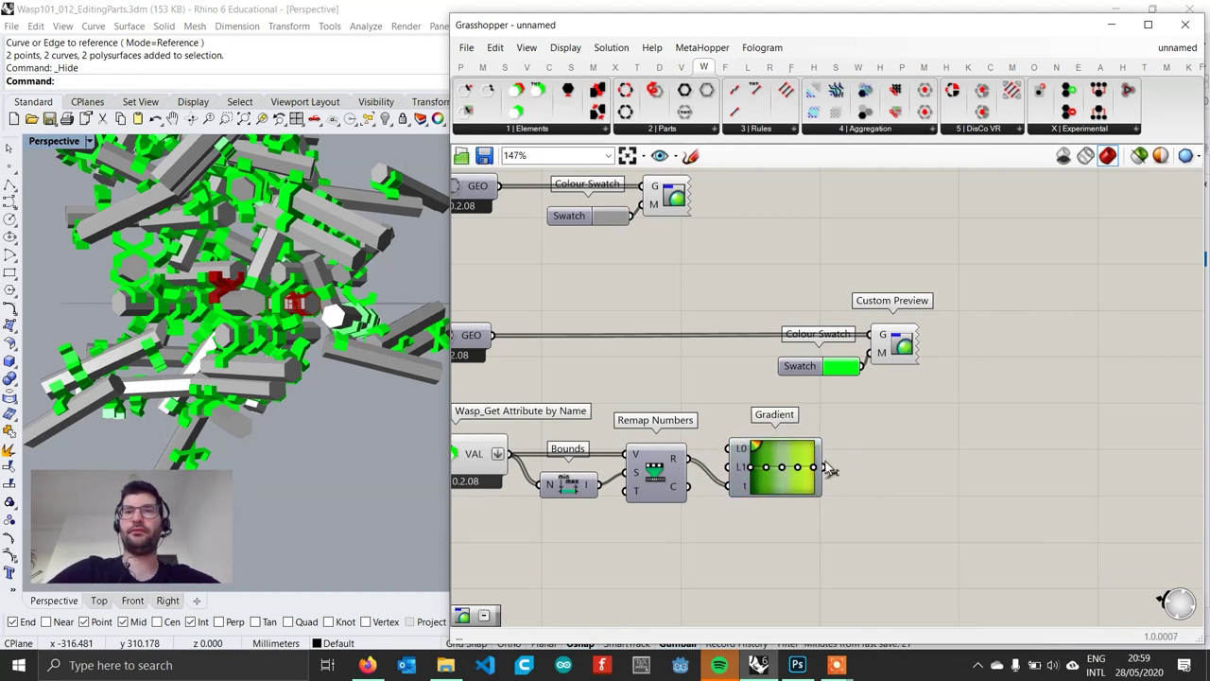
# Step: Connect the Gradient output to the M input of the CONNECTOR Custom Preview and delete the green Colour Swatch
pyautogui.moveTo(856, 422); pyautogui.dragTo(879, 353)
pyautogui.click(804, 369)
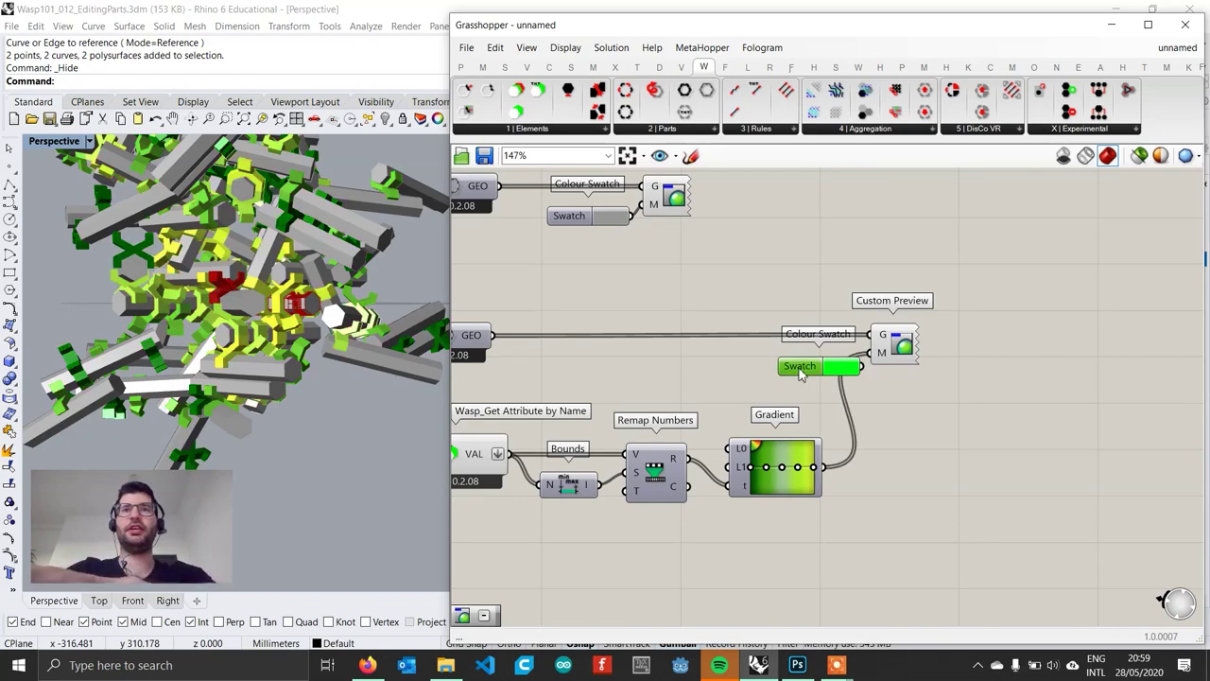
pyautogui.press('Delete')
# Step: Turn off the preview of the part-definition components upstream of the aggregation
pyautogui.moveTo(312, 359); pyautogui.dragTo(330, 243, button='right')
pyautogui.scroll(6, 267, 355)
pyautogui.scroll(5, 244, 284)
pyautogui.scroll(-1, 802, 435)
pyautogui.scroll(-8, 813, 437)
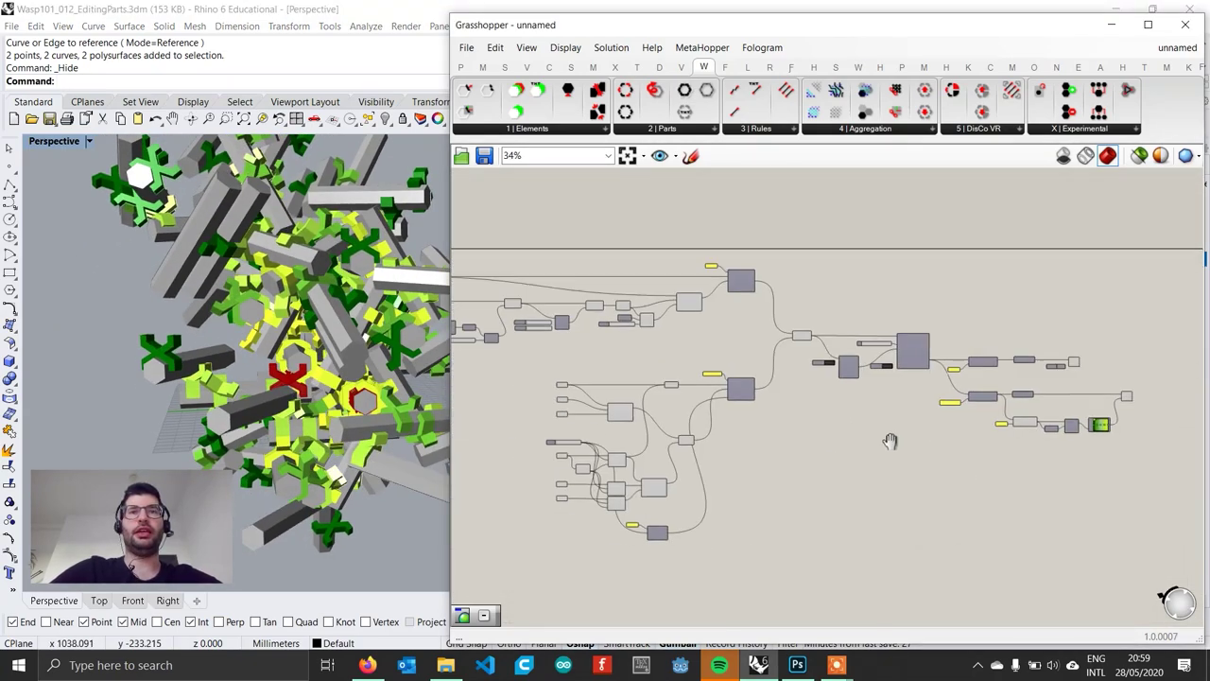
pyautogui.hotkey('ctrl', 'a')
pyautogui.middleClick(743, 301)
pyautogui.click(775, 327)
# Step: Turn off the preview of Wasp_Get Attribute by Name and the components selected with it
pyautogui.moveTo(350, 369); pyautogui.dragTo(378, 312, button='right')
pyautogui.moveTo(1008, 419); pyautogui.dragTo(844, 417, button='right')
pyautogui.scroll(10, 846, 422)
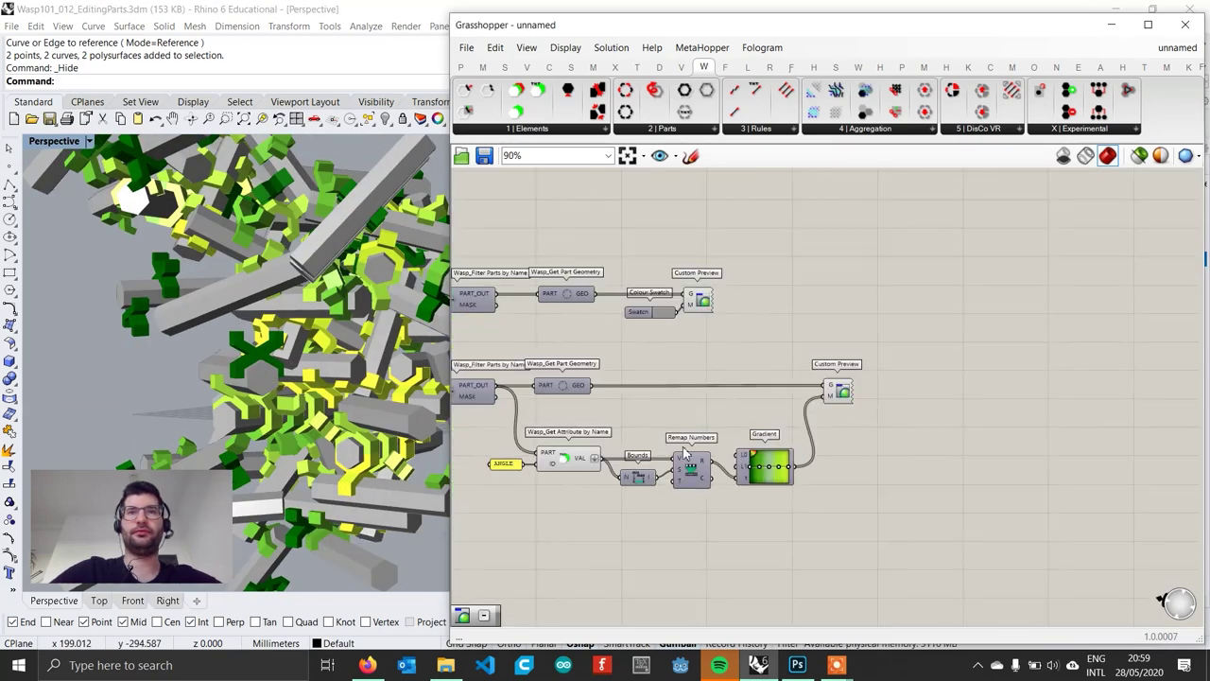
pyautogui.middleClick(571, 394)
pyautogui.click(615, 416)
# Step: Set the N slider of Wasp_Stochastic Aggregation to 10 and reset the aggregation
pyautogui.scroll(-4, 652, 426)
pyautogui.moveTo(659, 424); pyautogui.dragTo(742, 428, button='right')
pyautogui.moveTo(359, 350); pyautogui.dragTo(684, 383, button='right')
pyautogui.scroll(-2, 727, 383)
pyautogui.scroll(5, 503, 286)
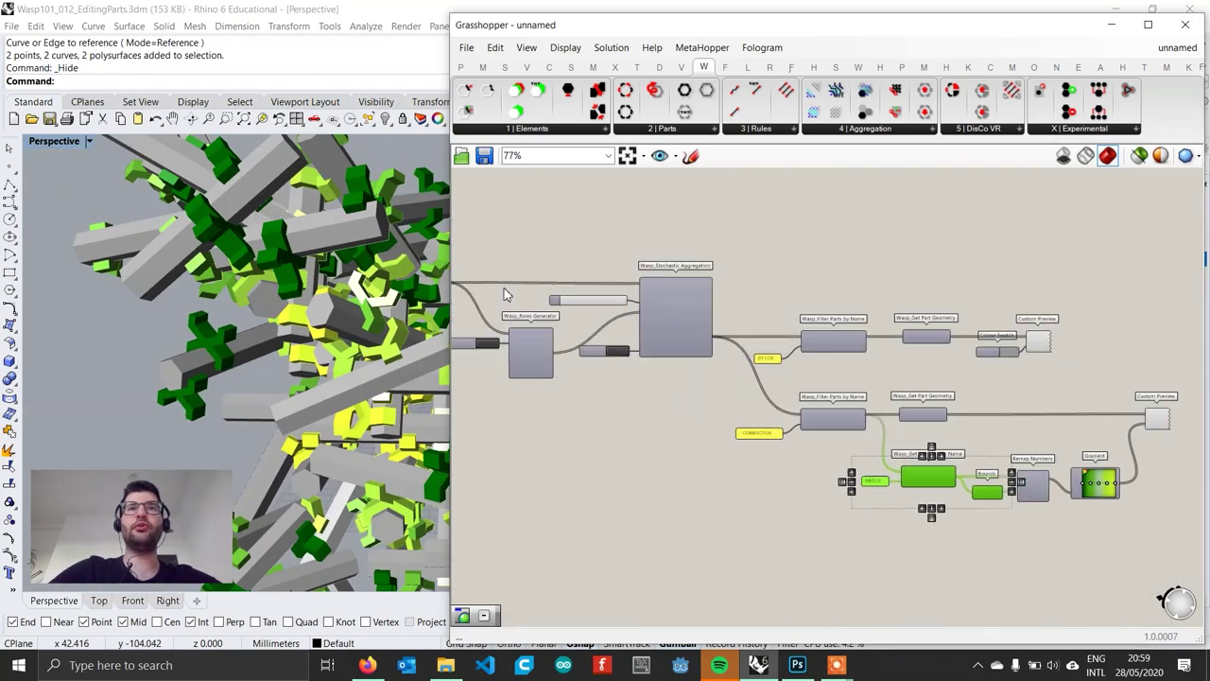
pyautogui.scroll(-3, 631, 340)
pyautogui.scroll(5, 632, 324)
pyautogui.doubleClick(633, 325)
pyautogui.write('10')
pyautogui.press('Return')
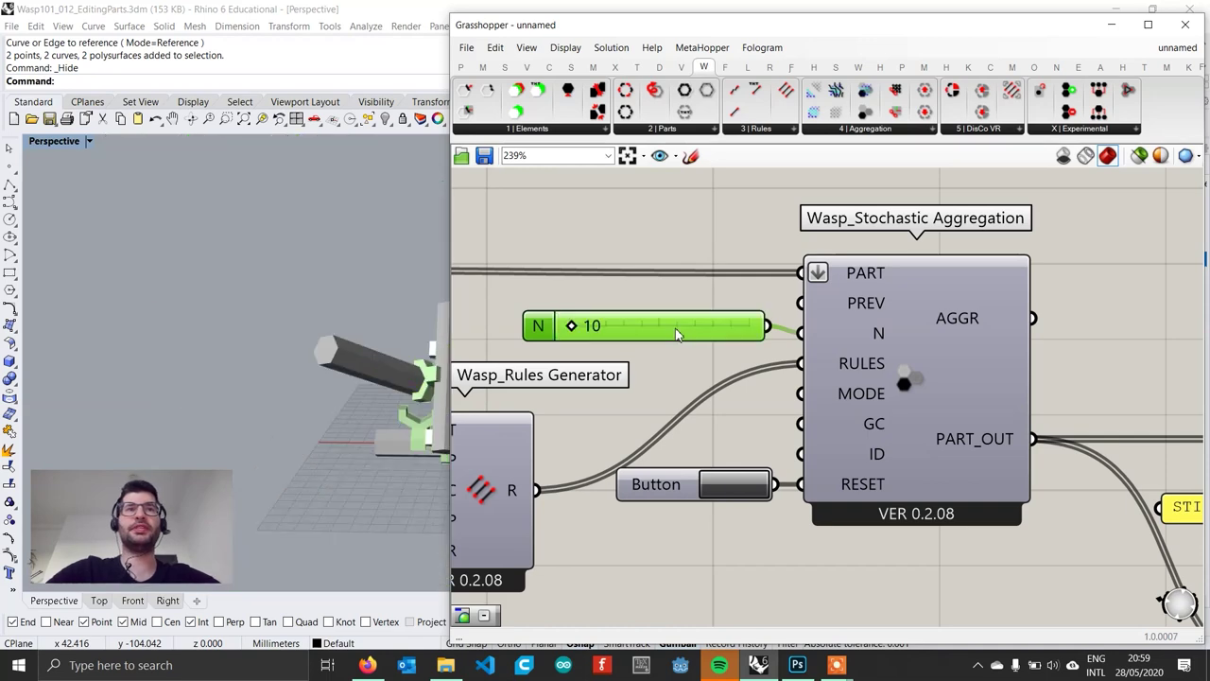
pyautogui.scroll(-3, 679, 332)
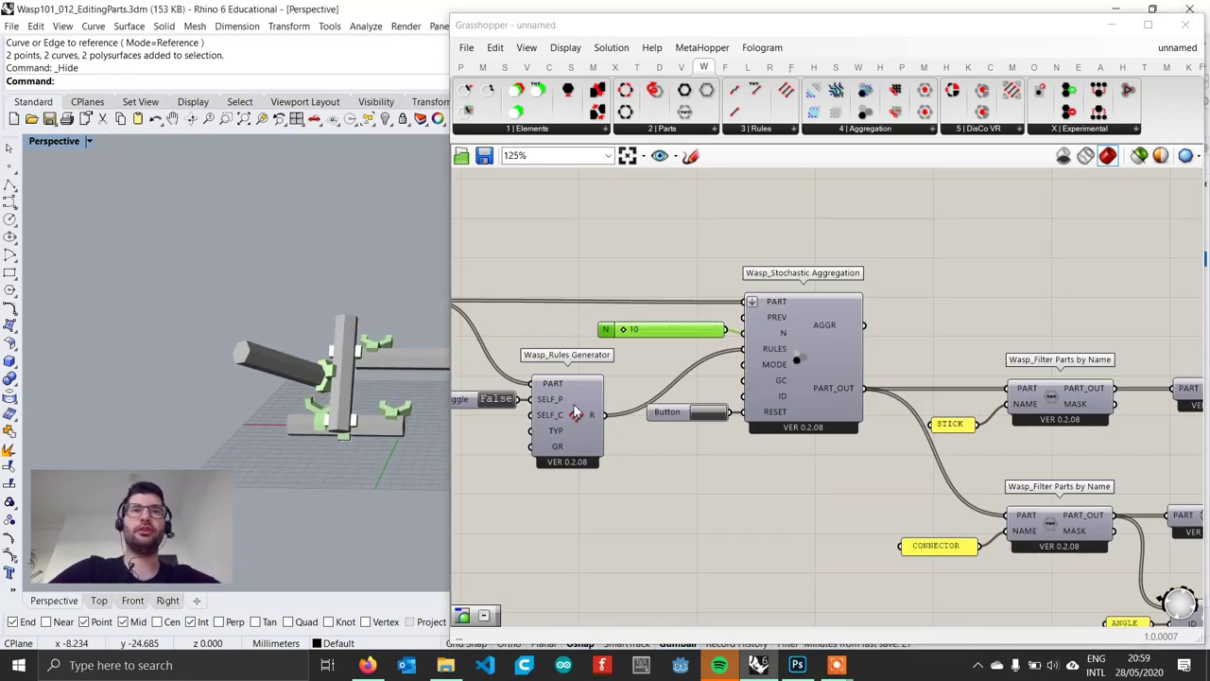
pyautogui.click(669, 411)
pyautogui.scroll(-5, 668, 412)
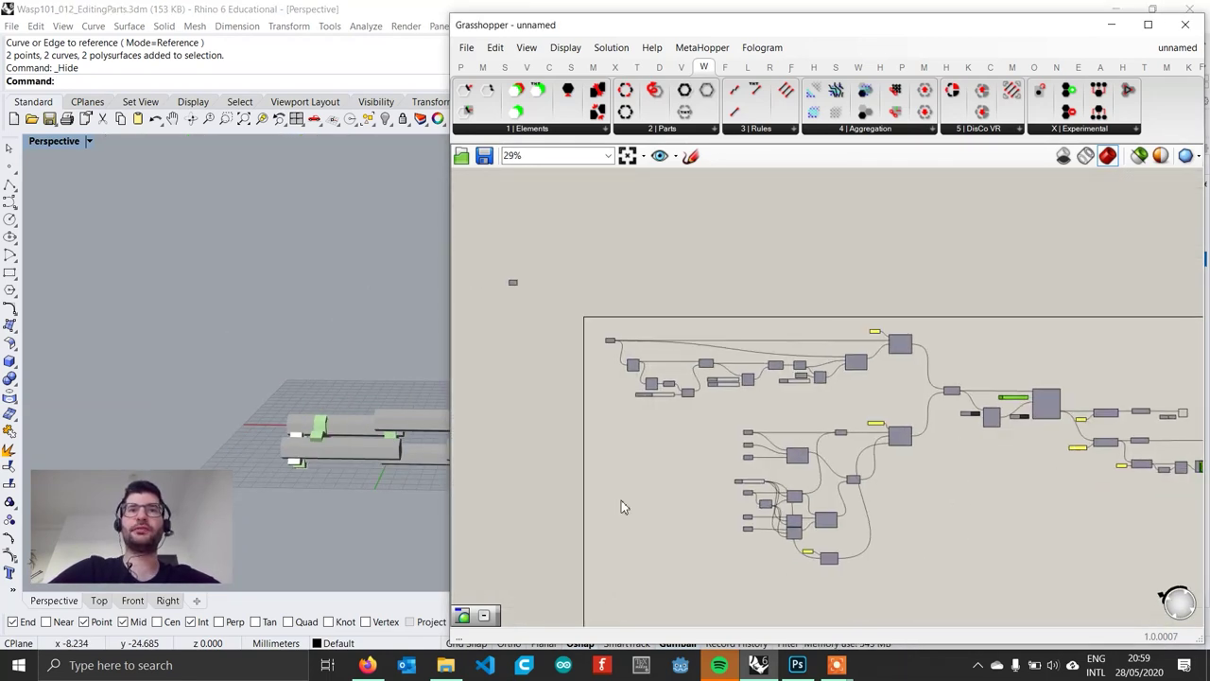
# Step: Set the connector's Angle slider to 45
pyautogui.scroll(6, 802, 488)
pyautogui.doubleClick(738, 427)
pyautogui.write('45')
pyautogui.press('Return')
# Step: Reset the stochastic aggregation twice to regenerate it with the current connector angle, checking the result in the viewport
pyautogui.scroll(-4, 802, 430)
pyautogui.moveTo(780, 475); pyautogui.dragTo(529, 497, button='right')
pyautogui.moveTo(1000, 397); pyautogui.dragTo(737, 441, button='right')
pyautogui.scroll(4, 919, 352)
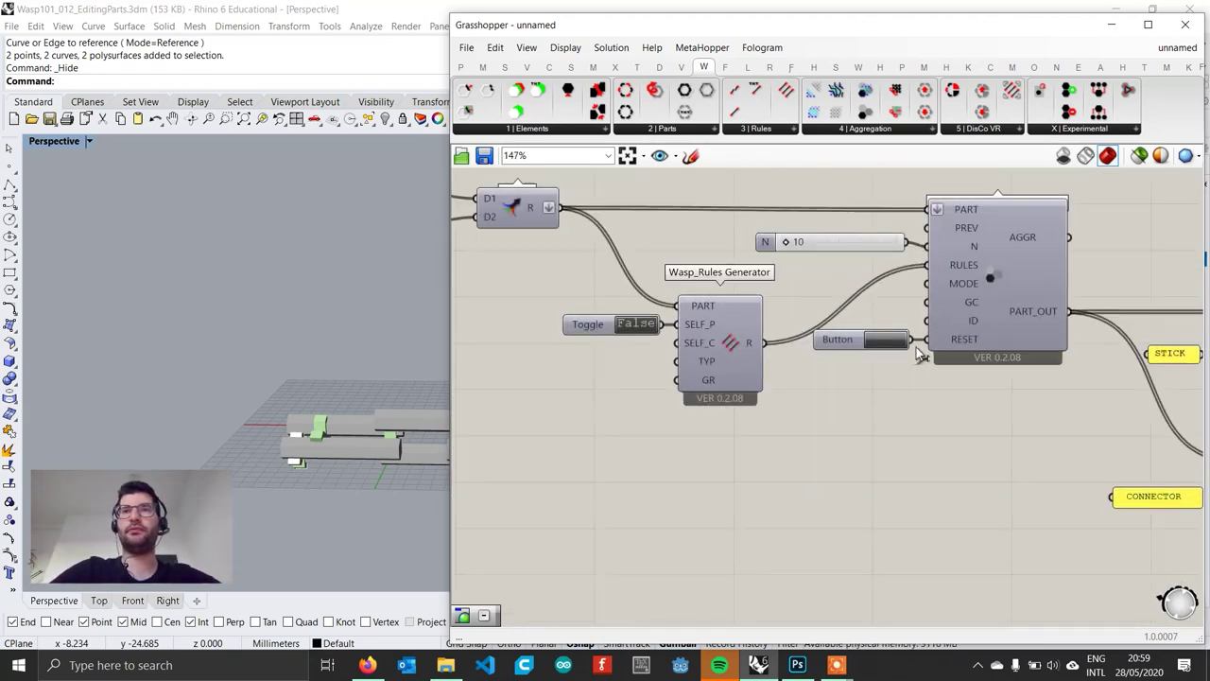
pyautogui.click(890, 343)
pyautogui.scroll(3, 365, 412)
pyautogui.moveTo(365, 411); pyautogui.dragTo(309, 446, button='right')
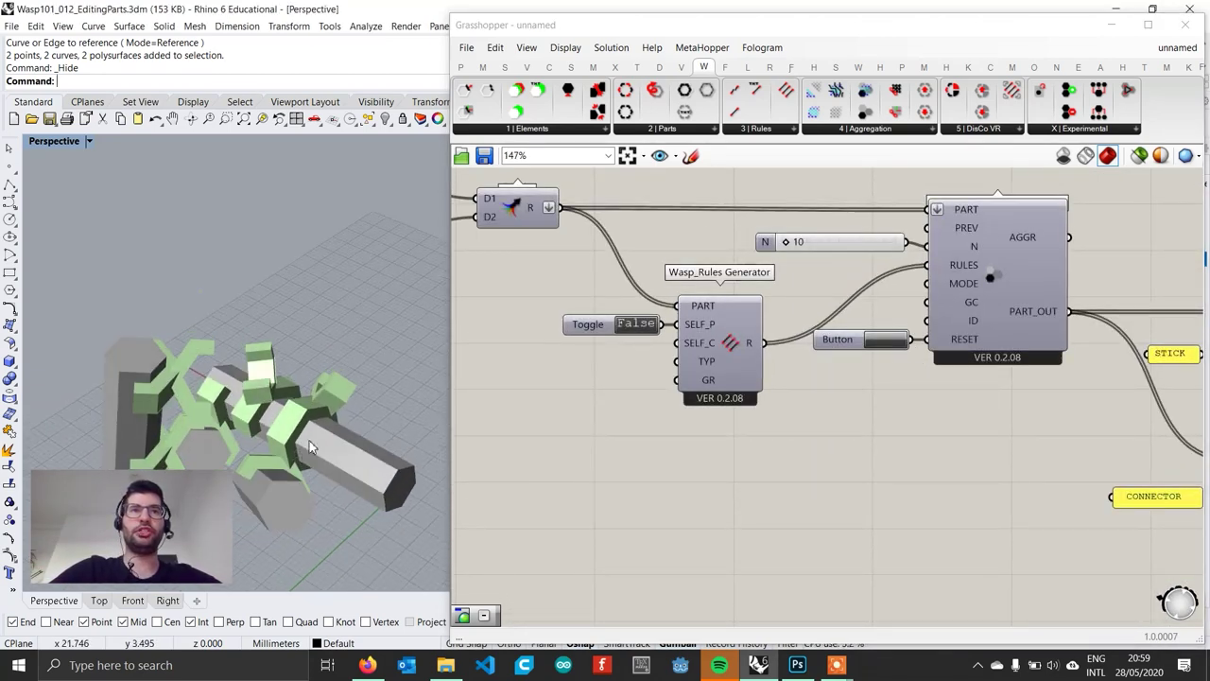
pyautogui.click(893, 341)
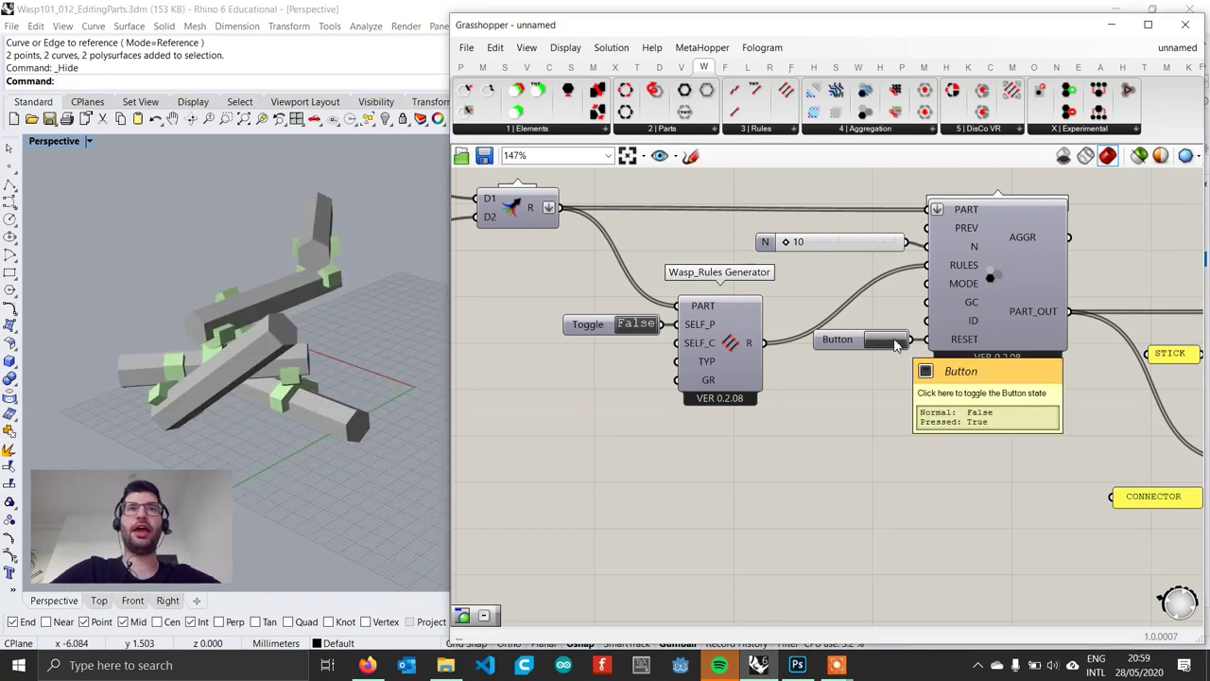
# Step: Set the connector's Angle slider to 0 without resetting the aggregation
pyautogui.scroll(-4, 662, 411)
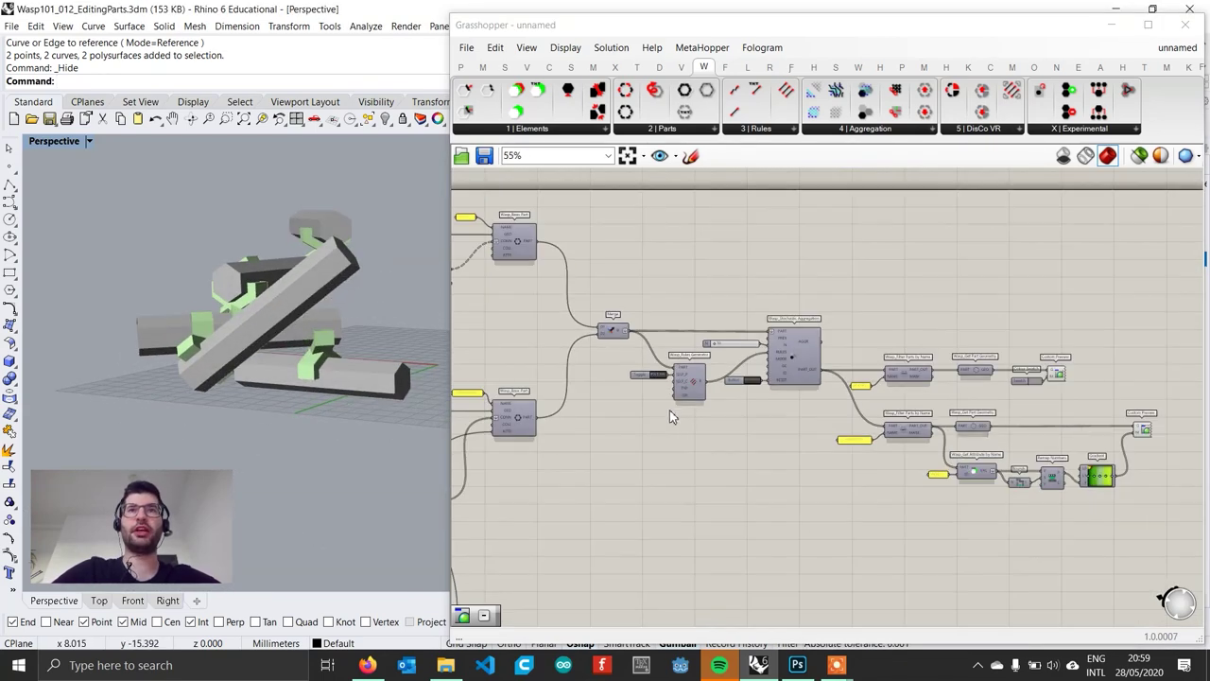
pyautogui.scroll(5, 669, 409)
pyautogui.doubleClick(698, 407)
pyautogui.write('0')
pyautogui.press('Return')
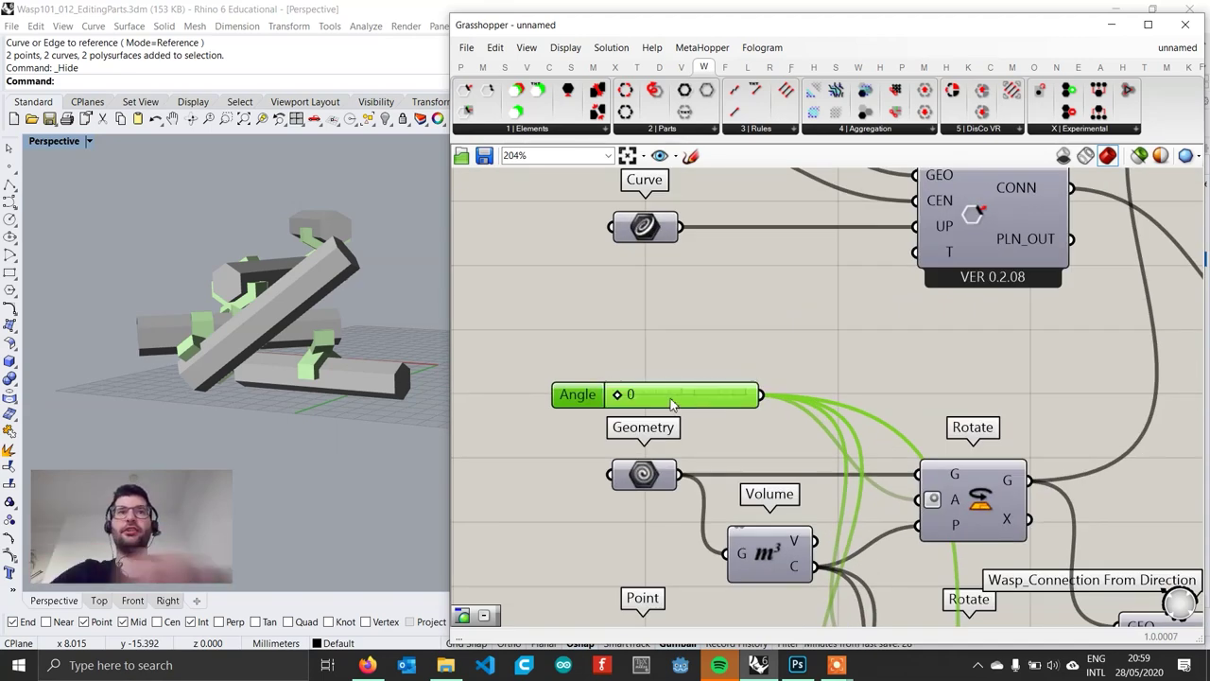
# Step: Set the N slider of Wasp_Stochastic Aggregation to 200
pyautogui.scroll(-6, 701, 412)
pyautogui.scroll(5, 788, 324)
pyautogui.doubleClick(870, 266)
pyautogui.write('200')
pyautogui.press('Return')
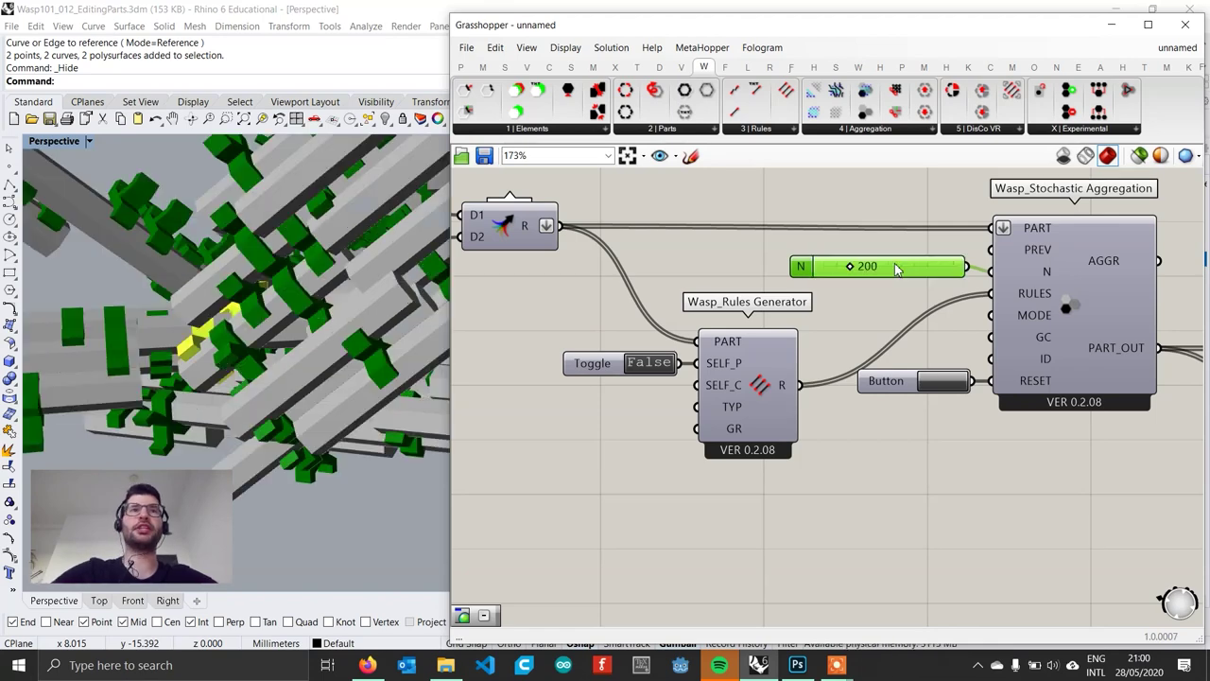
# Step: Examine the connector colours across the enlarged aggregation from several angles and distances
pyautogui.scroll(-5, 203, 271)
pyautogui.moveTo(202, 284); pyautogui.dragTo(274, 335, button='right')
pyautogui.scroll(6, 283, 337)
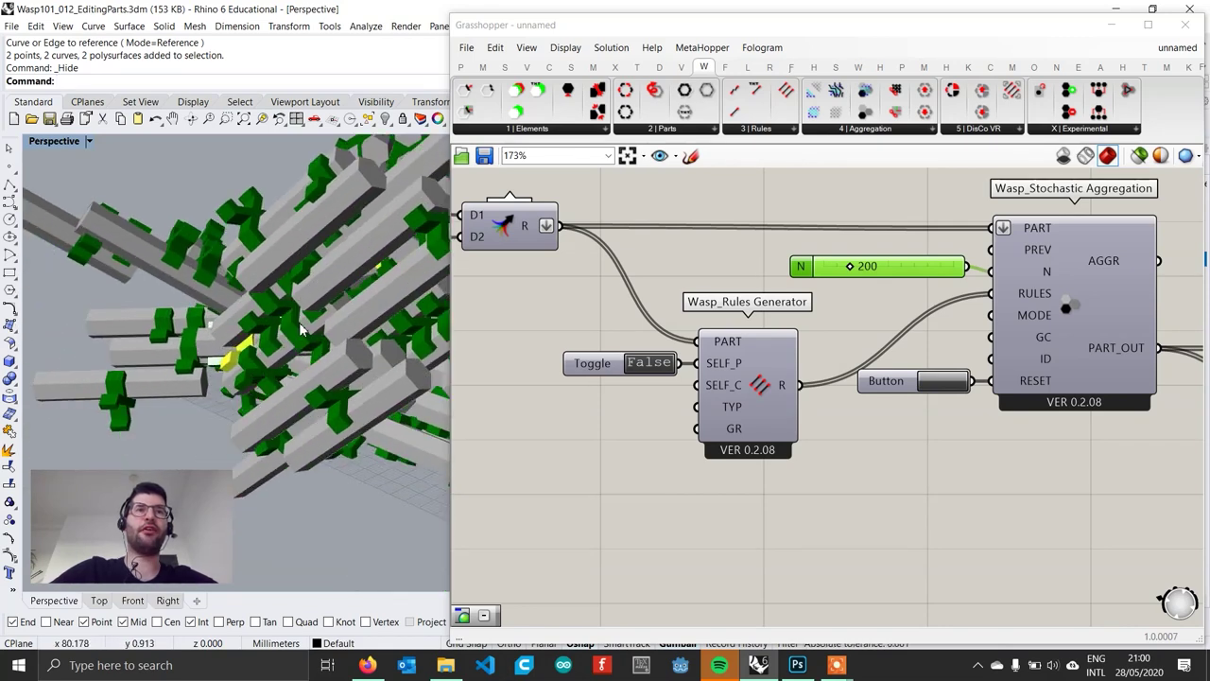
pyautogui.scroll(-6, 284, 326)
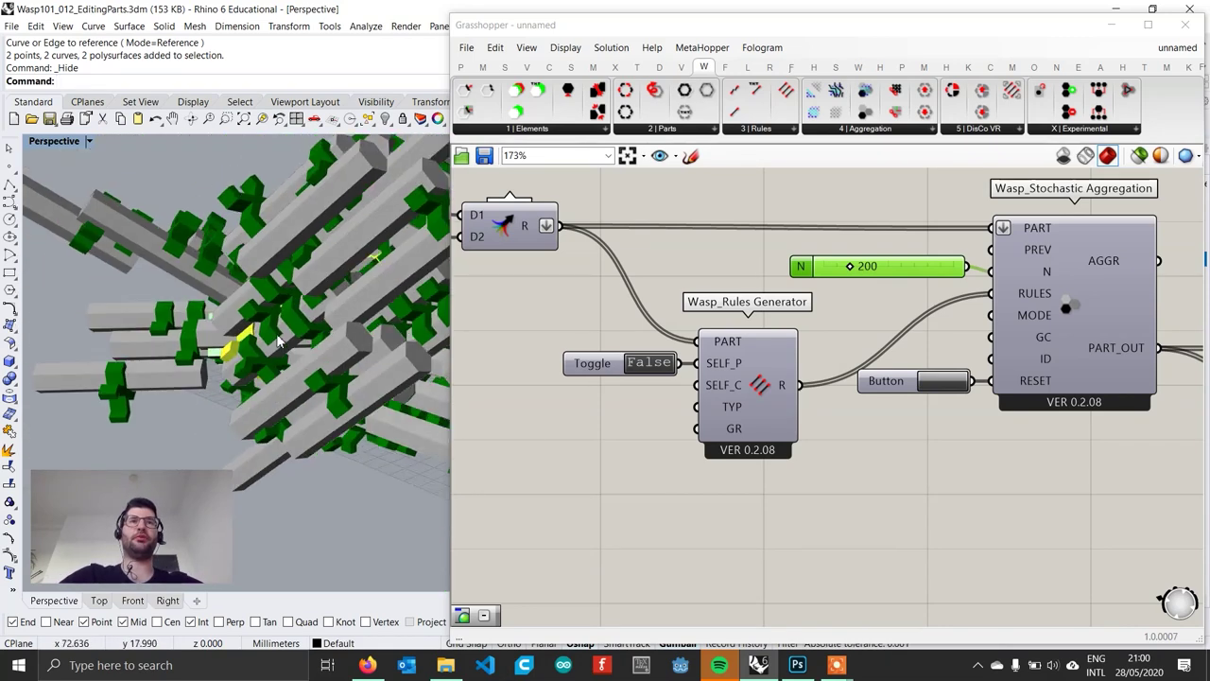
pyautogui.moveTo(340, 360); pyautogui.dragTo(300, 387, button='right')
pyautogui.scroll(5, 283, 374)
pyautogui.moveTo(367, 295); pyautogui.dragTo(370, 343, button='right')
# Step: Collapse the Grasshopper window and show the aggregation in the Perspective viewport in Arctic display mode
pyautogui.doubleClick(776, 26)
pyautogui.keyDown('shift'); pyautogui.moveTo(631, 387); pyautogui.dragTo(620, 360, button='right'); pyautogui.keyUp('shift')
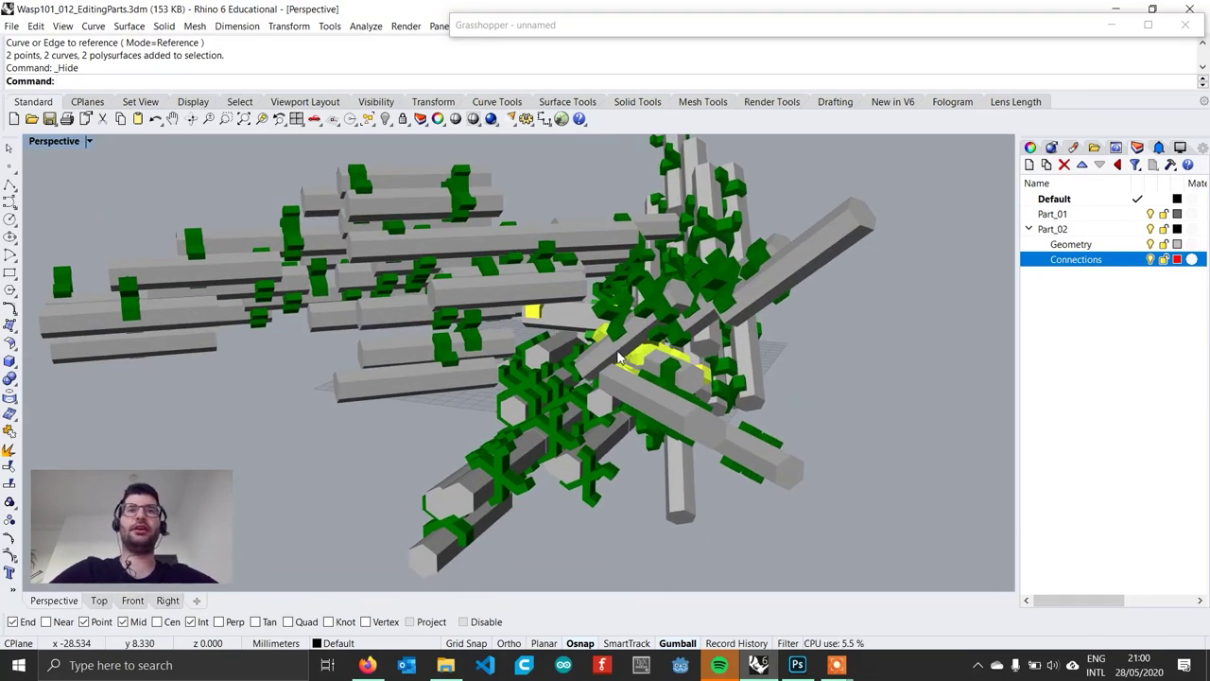
pyautogui.moveTo(695, 340)
pyautogui.mouseDown(button='right')
pyautogui.moveTo(698, 308)
pyautogui.moveTo(694, 368)
pyautogui.moveTo(656, 351)
pyautogui.moveTo(675, 348)
pyautogui.mouseUp(button='right')
pyautogui.scroll(-3, 703, 322)
pyautogui.click(56, 141)
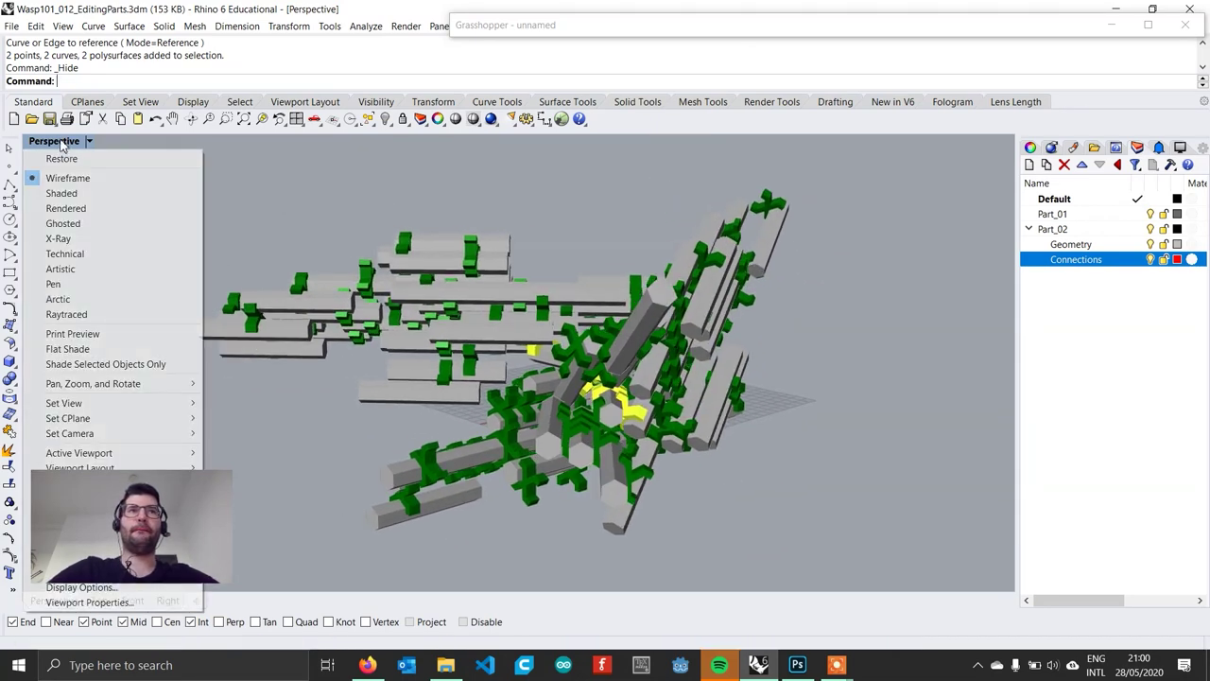
pyautogui.click(62, 297)
pyautogui.moveTo(640, 344)
pyautogui.mouseDown(button='right')
pyautogui.moveTo(526, 350)
pyautogui.moveTo(558, 373)
pyautogui.moveTo(523, 351)
pyautogui.moveTo(518, 363)
pyautogui.mouseUp(button='right')
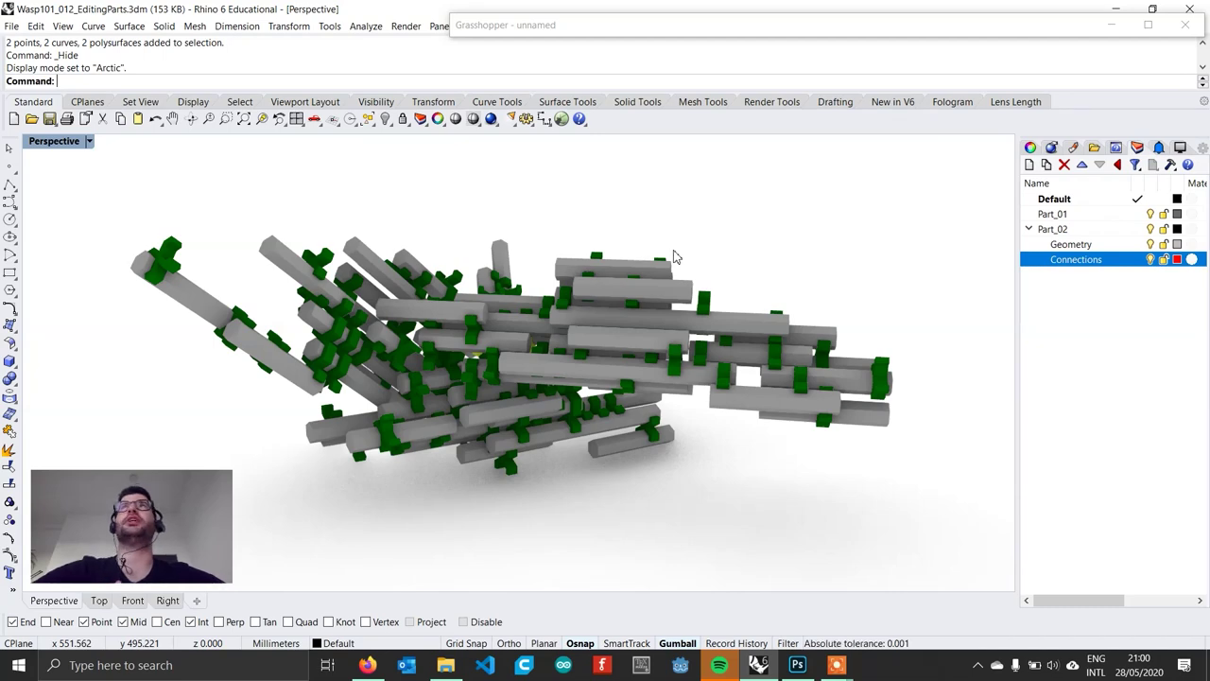
pyautogui.moveTo(669, 295); pyautogui.dragTo(665, 405, button='right')
pyautogui.scroll(2, 599, 382)
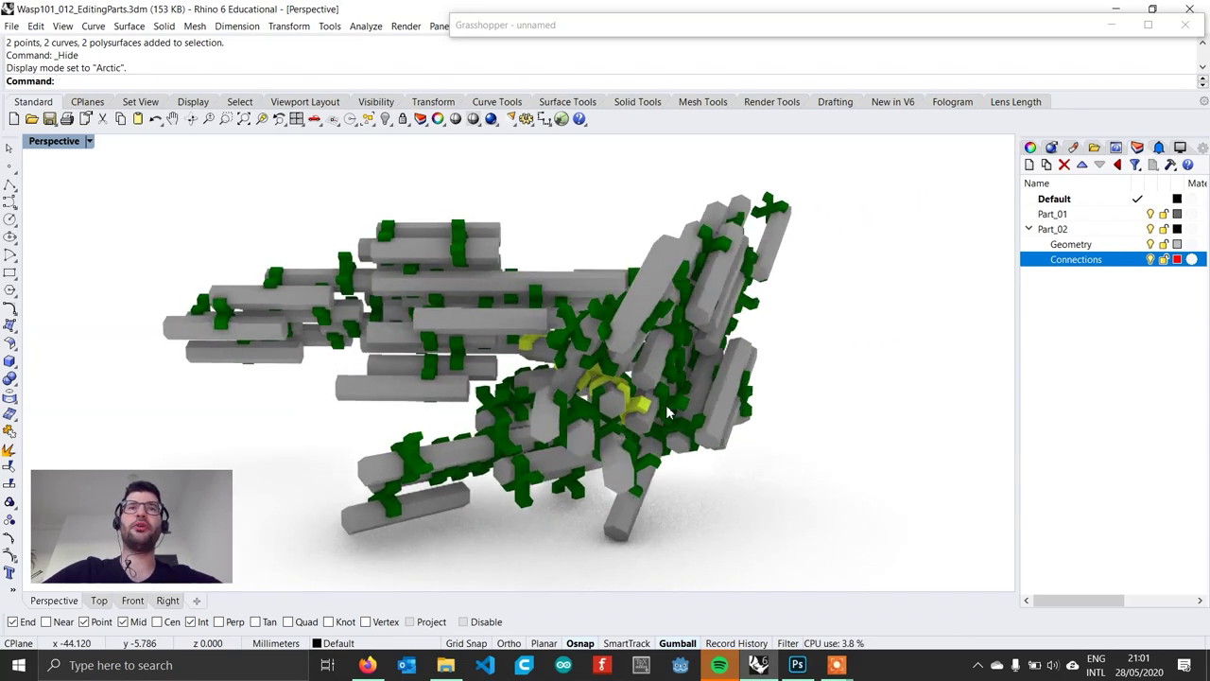